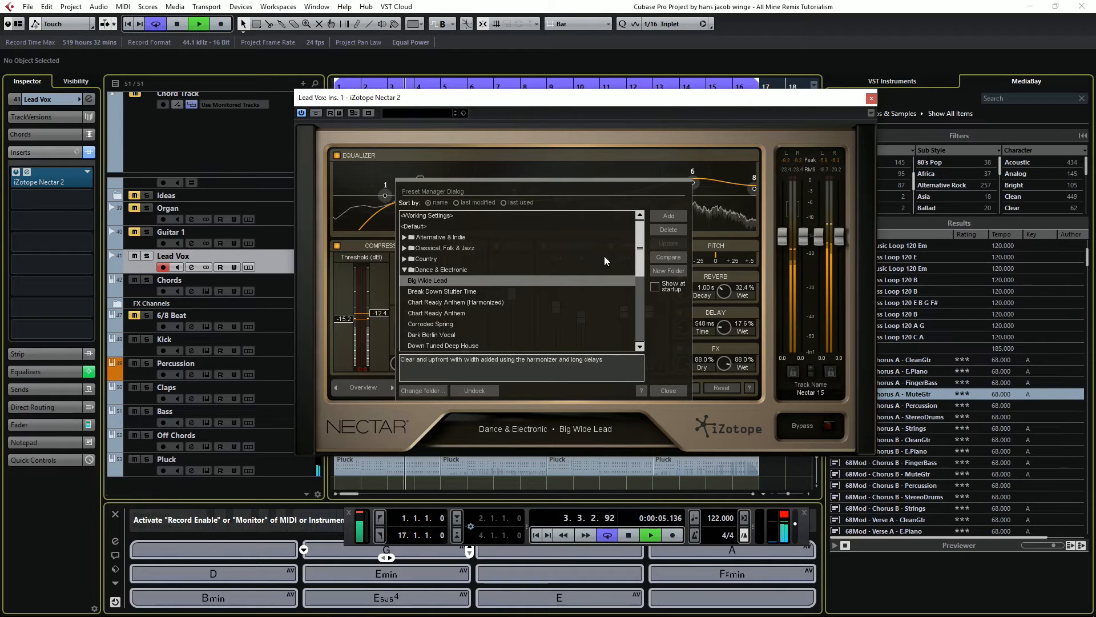
Step: Close the Nectar 2 preset manager and plug-in window, and open the Lead Vox channel settings
{"action": "left_click", "coordinate": [668, 390]}
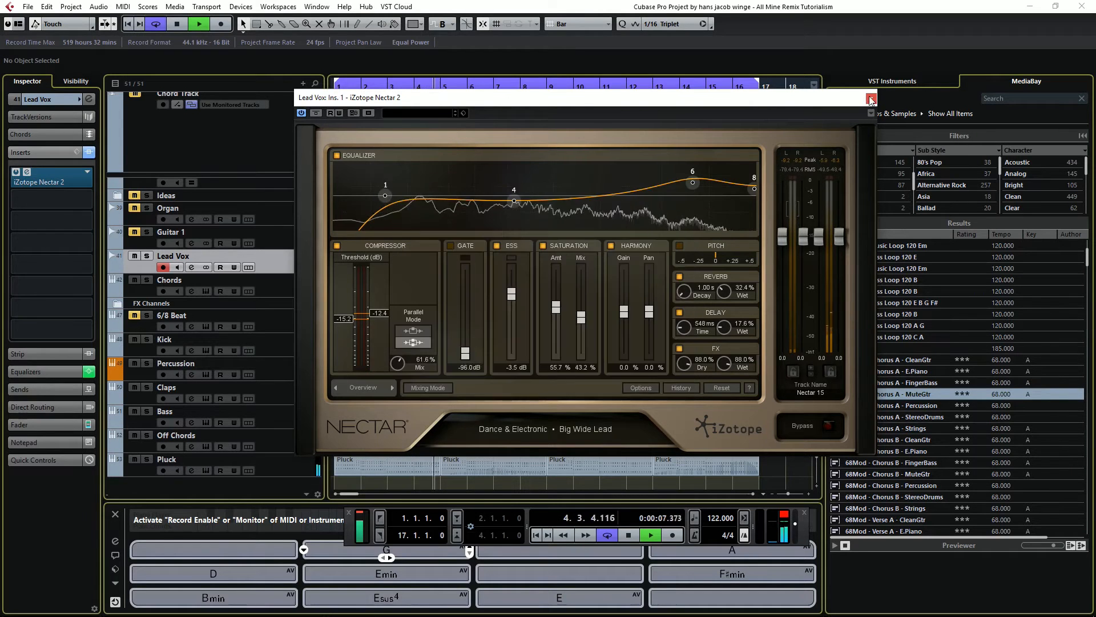
{"action": "left_click", "coordinate": [871, 98]}
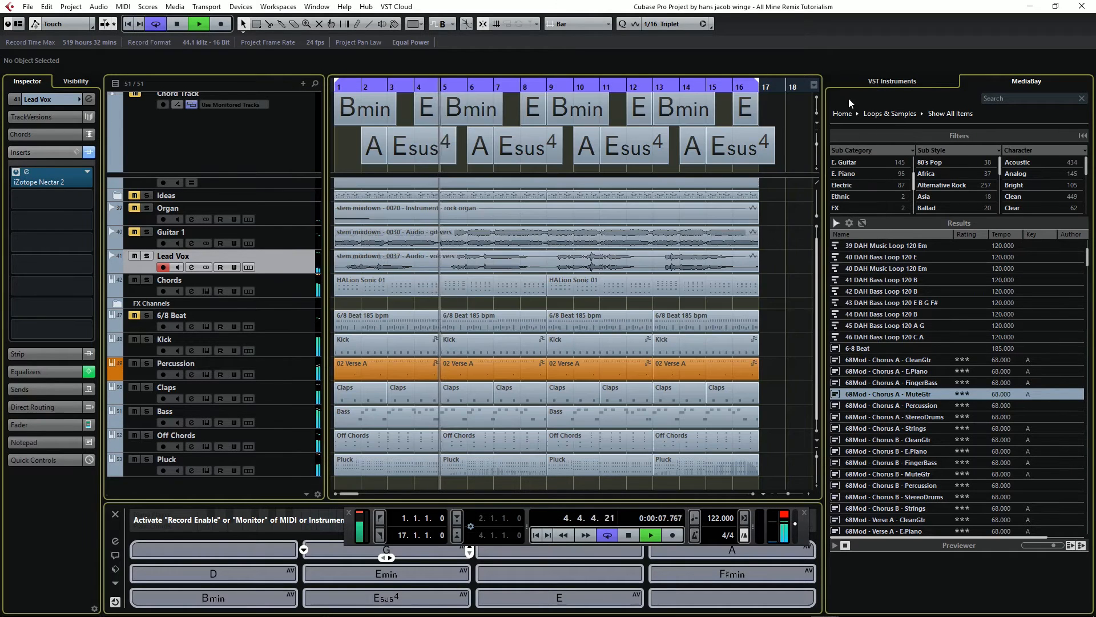
{"action": "left_click", "coordinate": [57, 101]}
{"action": "left_click", "coordinate": [89, 99]}
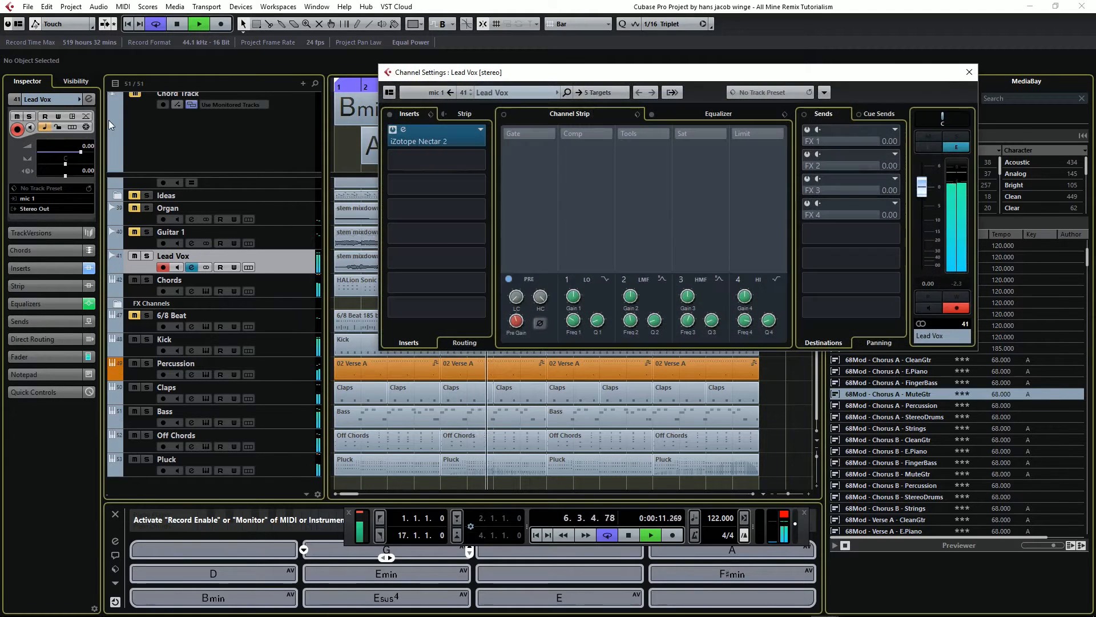
{"action": "left_click", "coordinate": [515, 323]}
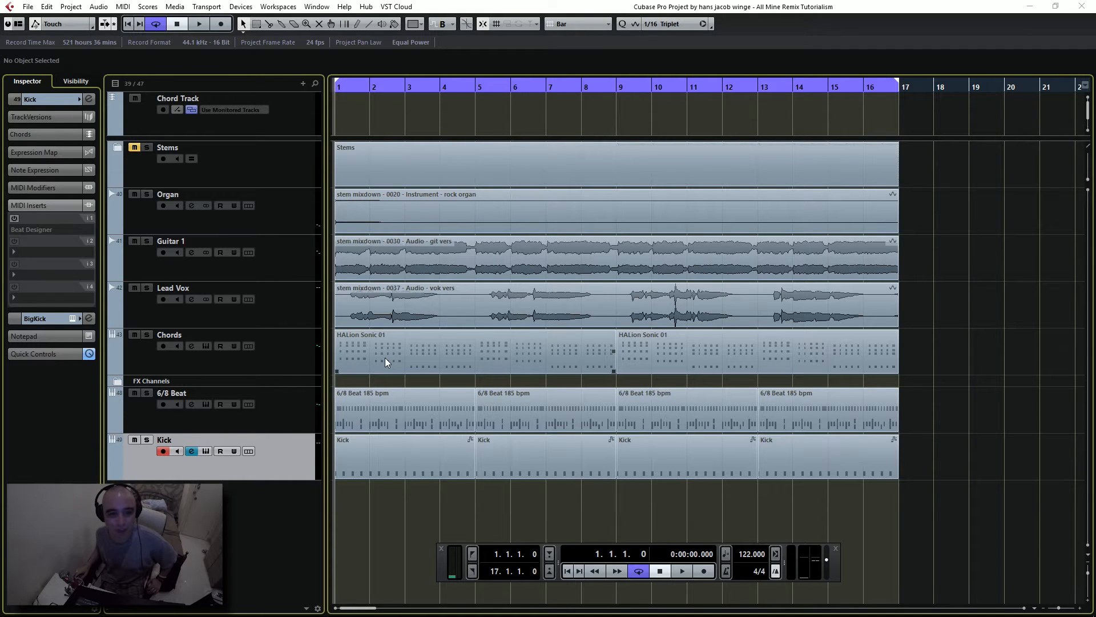
Step: Open the first Chords part in the Key Editor and check the chord type of the first chord in bars 1, 2 and 3
{"action": "double_click", "coordinate": [385, 357]}
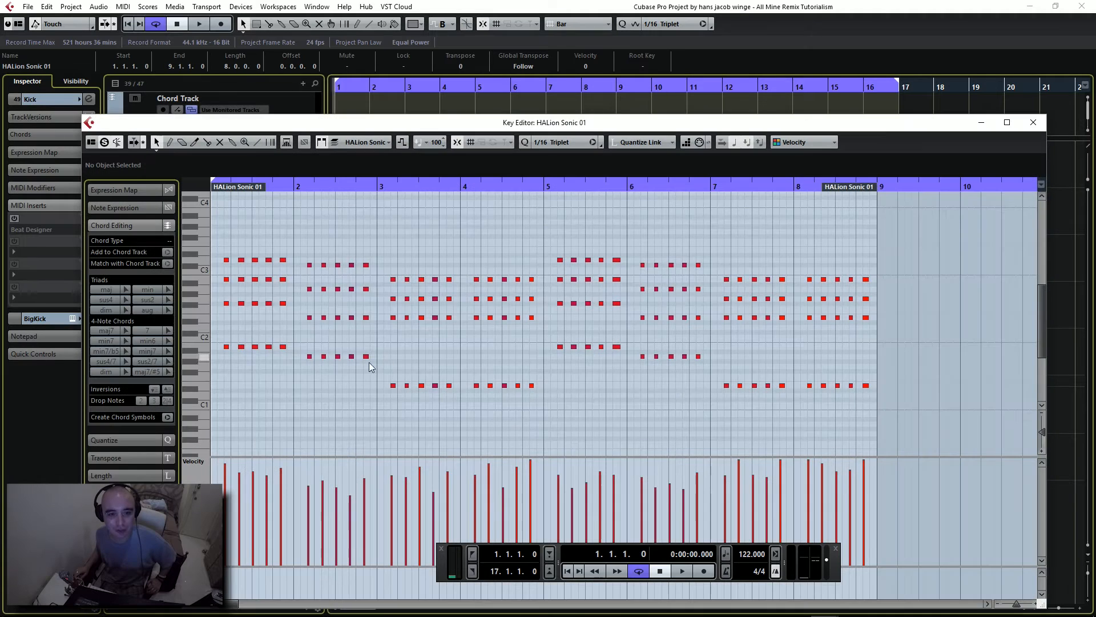
{"action": "left_click_drag", "start_coordinate": [225, 369], "coordinate": [223, 247]}
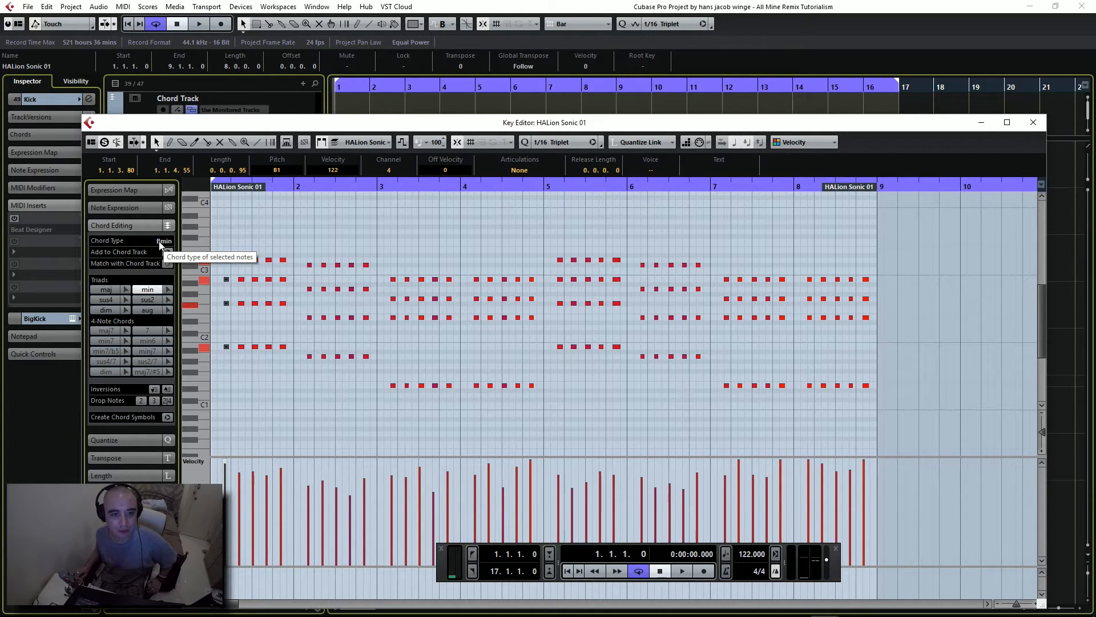
{"action": "left_click_drag", "start_coordinate": [311, 368], "coordinate": [307, 303]}
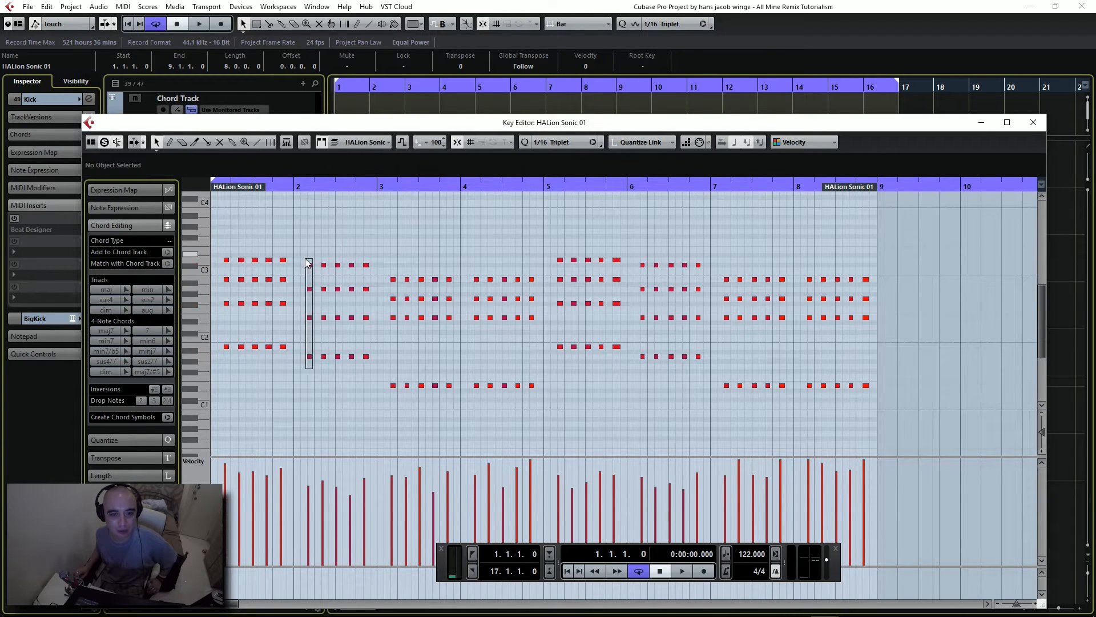
{"action": "left_click_drag", "start_coordinate": [307, 263], "coordinate": [306, 261]}
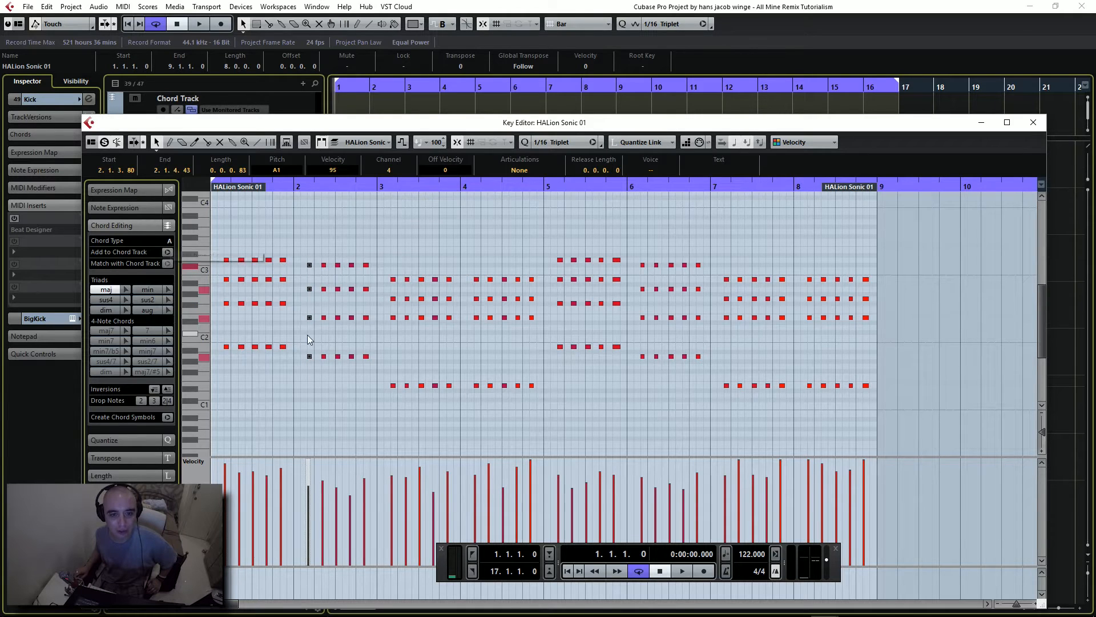
{"action": "left_click_drag", "start_coordinate": [397, 402], "coordinate": [386, 270]}
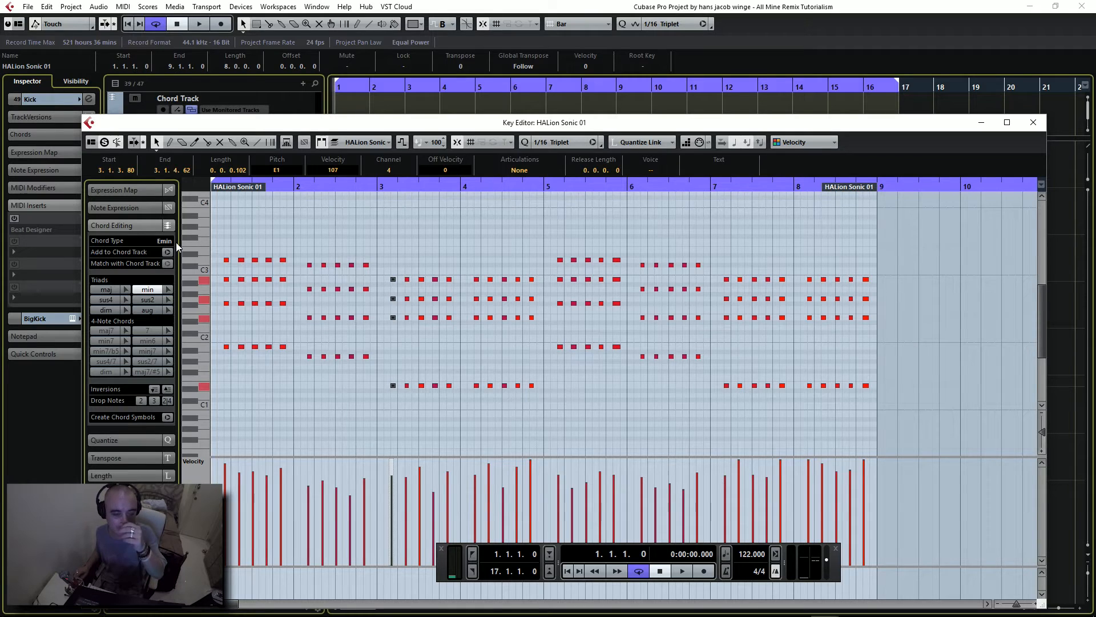
{"action": "left_click", "coordinate": [433, 424]}
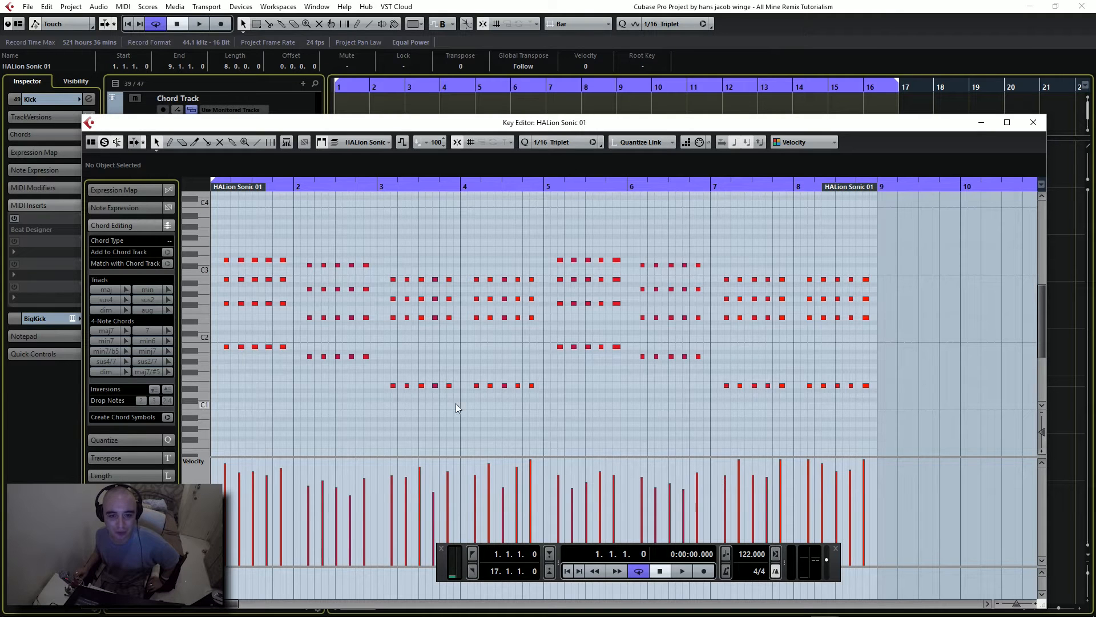
Step: Change all chords in bar 3 to sus4 and all chords in bar 4 to major
{"action": "left_click_drag", "start_coordinate": [456, 403], "coordinate": [395, 249]}
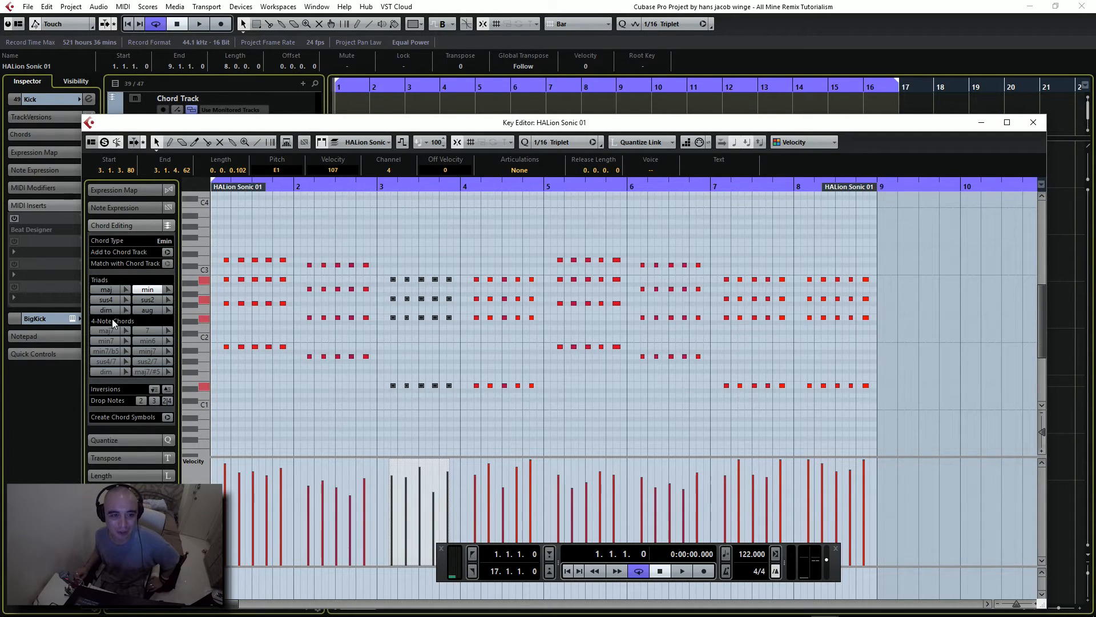
{"action": "left_click", "coordinate": [105, 300]}
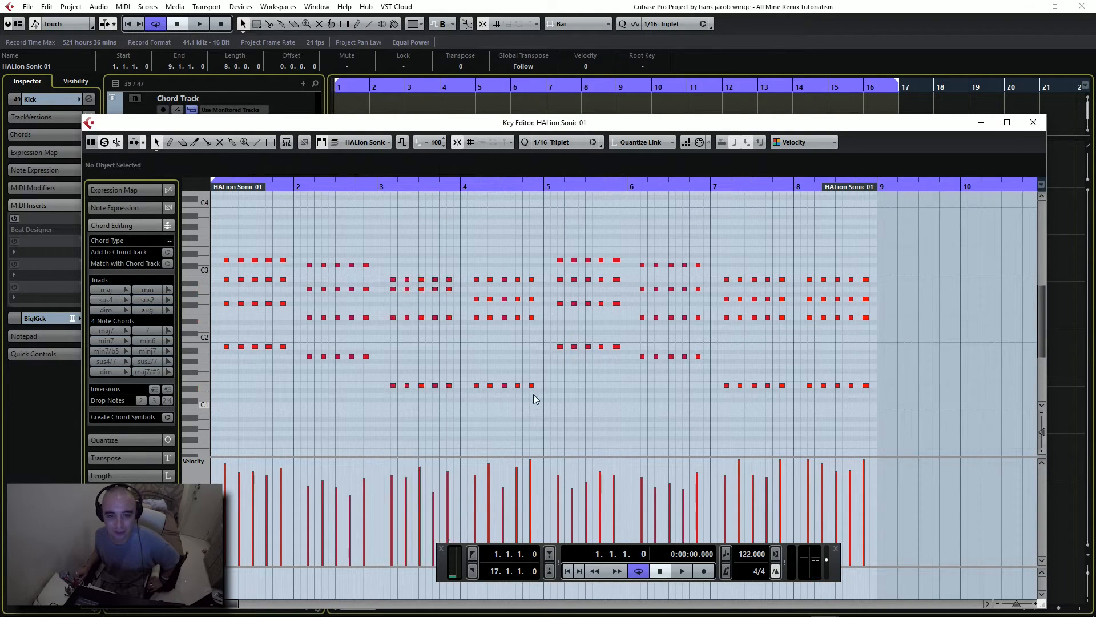
{"action": "left_click_drag", "start_coordinate": [538, 409], "coordinate": [464, 257]}
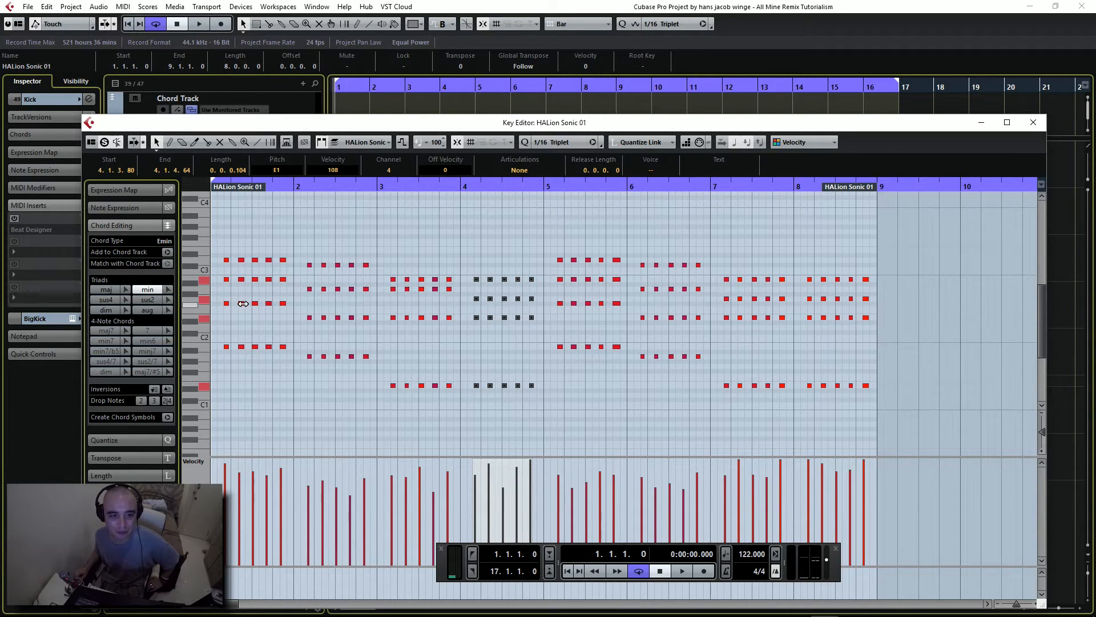
{"action": "left_click", "coordinate": [108, 291]}
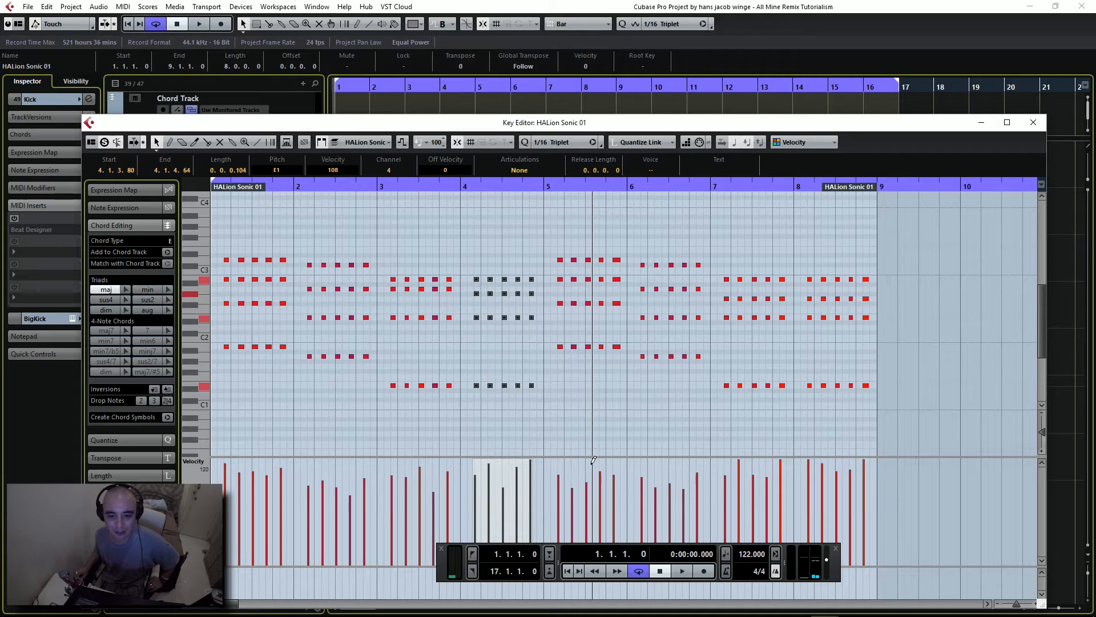
Step: Play the edited chord part from the start of the project, stop playback and close the Key Editor
{"action": "left_click", "coordinate": [570, 572]}
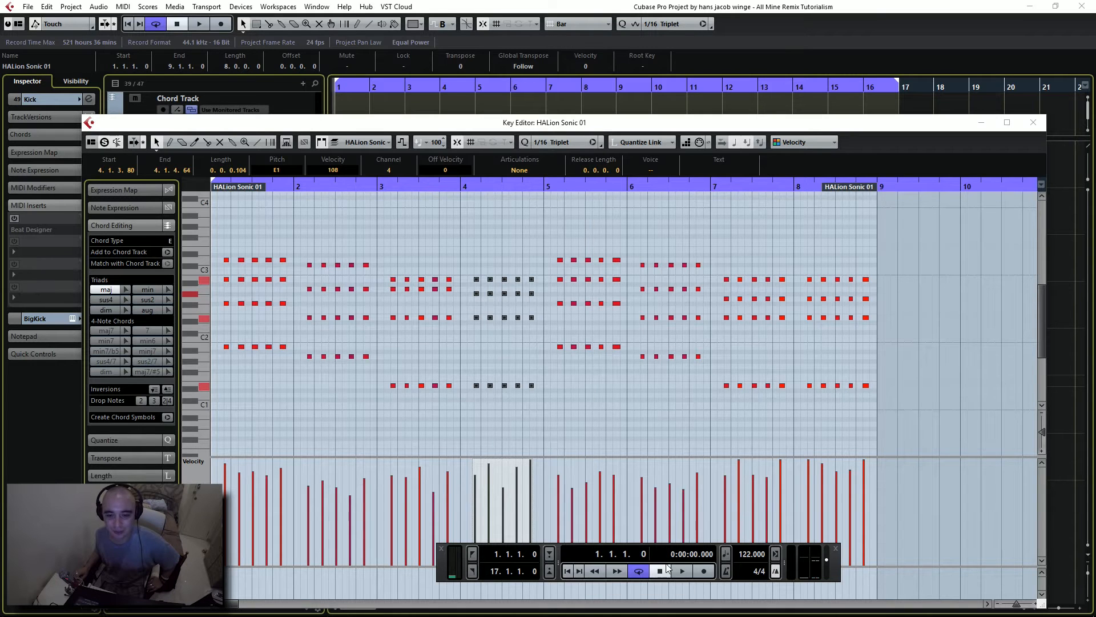
{"action": "left_click", "coordinate": [683, 571]}
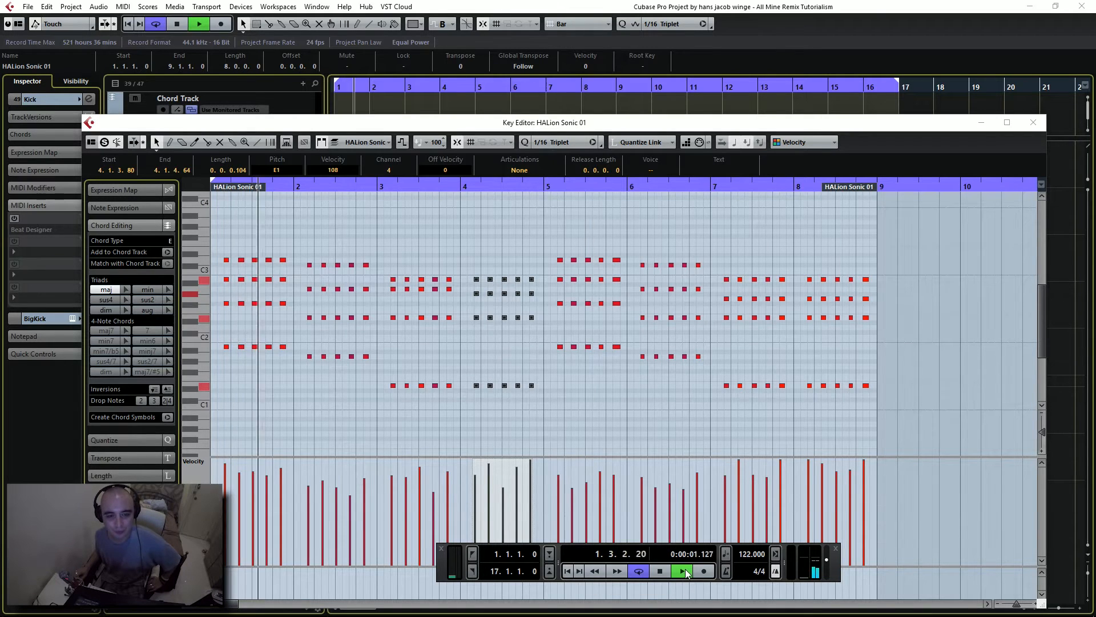
{"action": "left_click", "coordinate": [105, 145]}
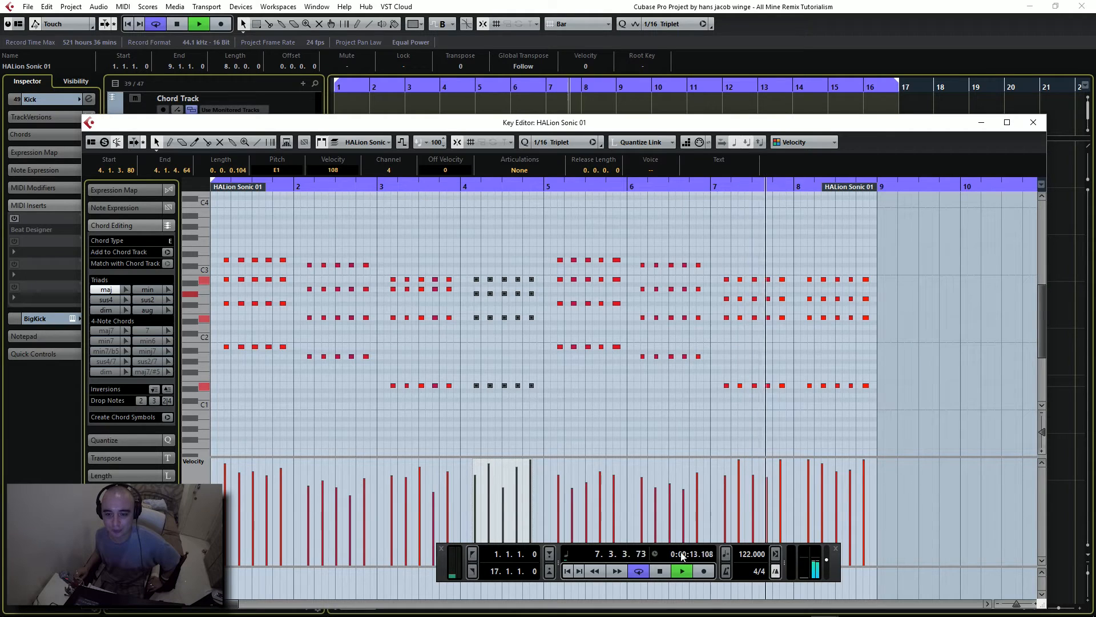
{"action": "left_click", "coordinate": [661, 569]}
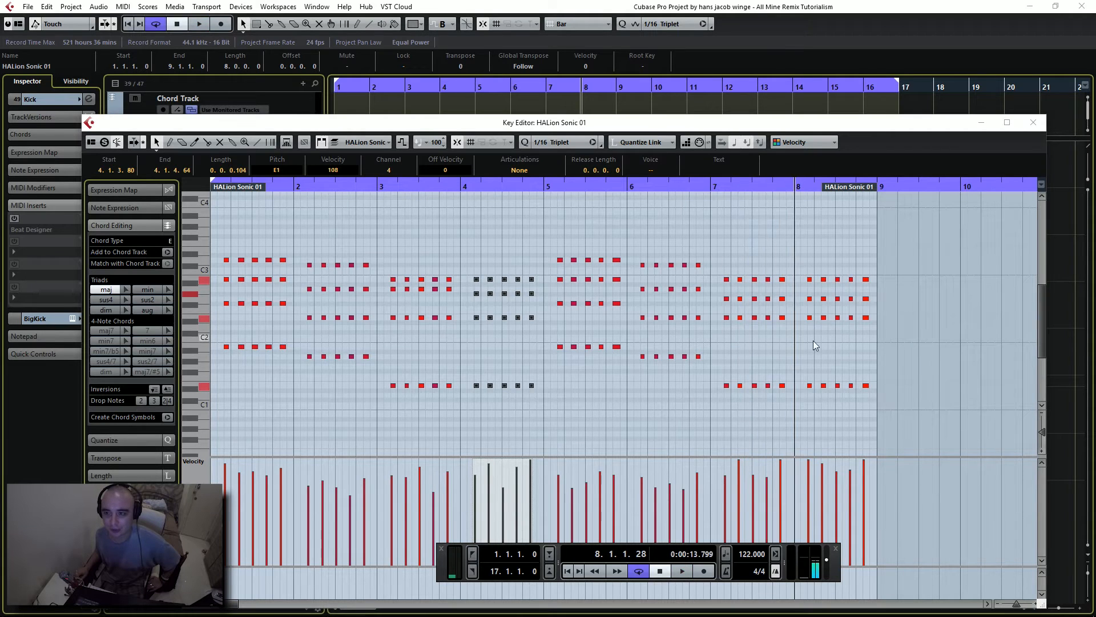
{"action": "left_click", "coordinate": [1033, 123]}
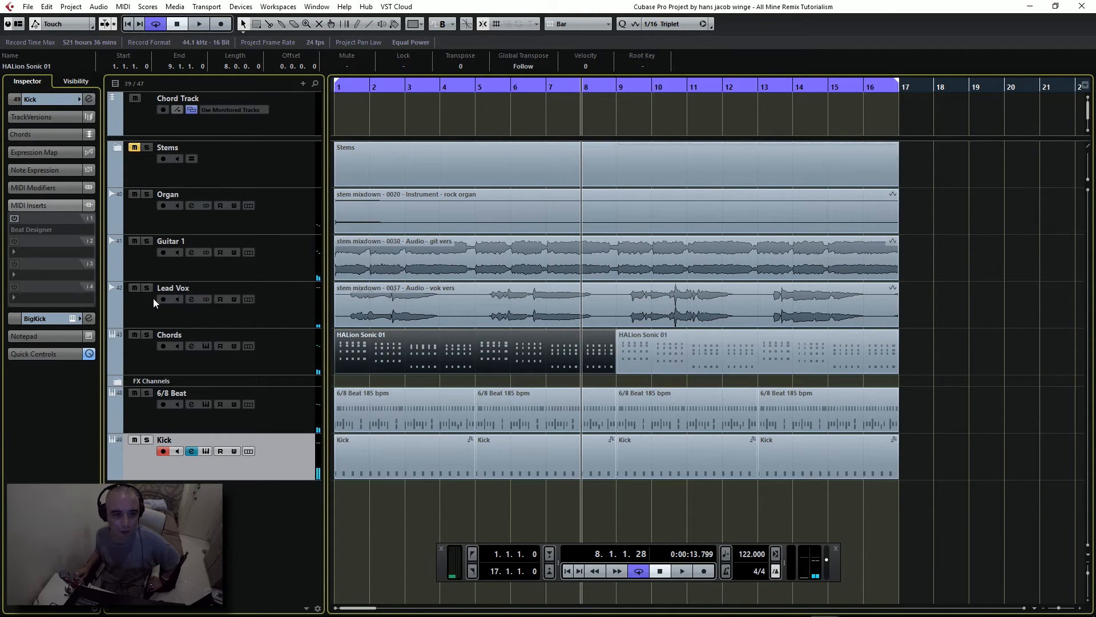
Step: Mute the Organ, Guitar 1 and Lead Vox tracks and play the project from the start
{"action": "left_click", "coordinate": [134, 288]}
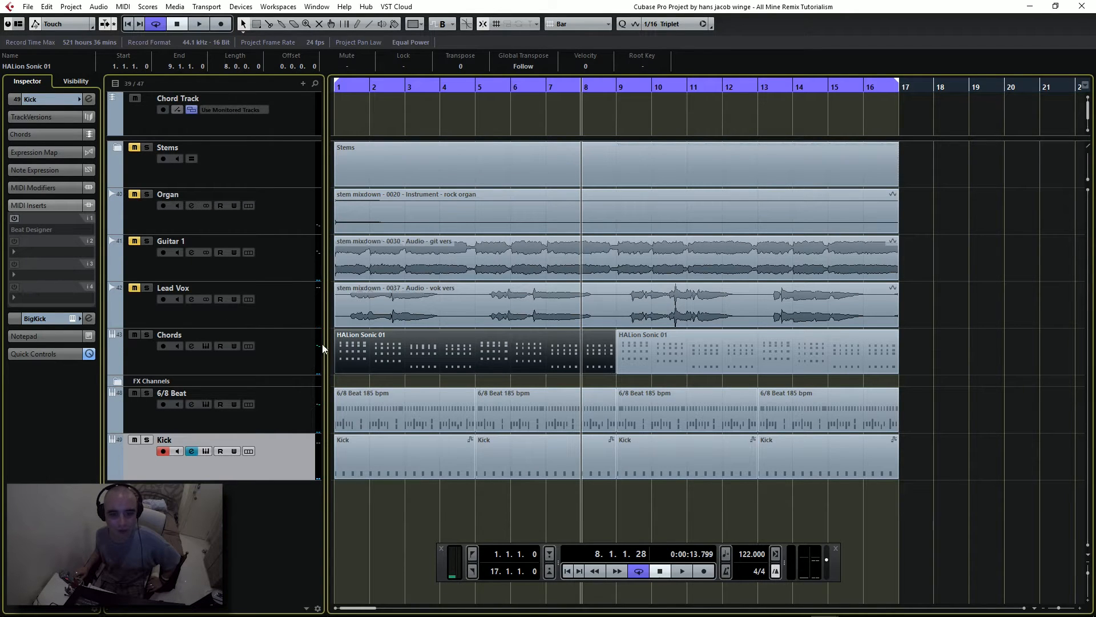
{"action": "left_click", "coordinate": [566, 571]}
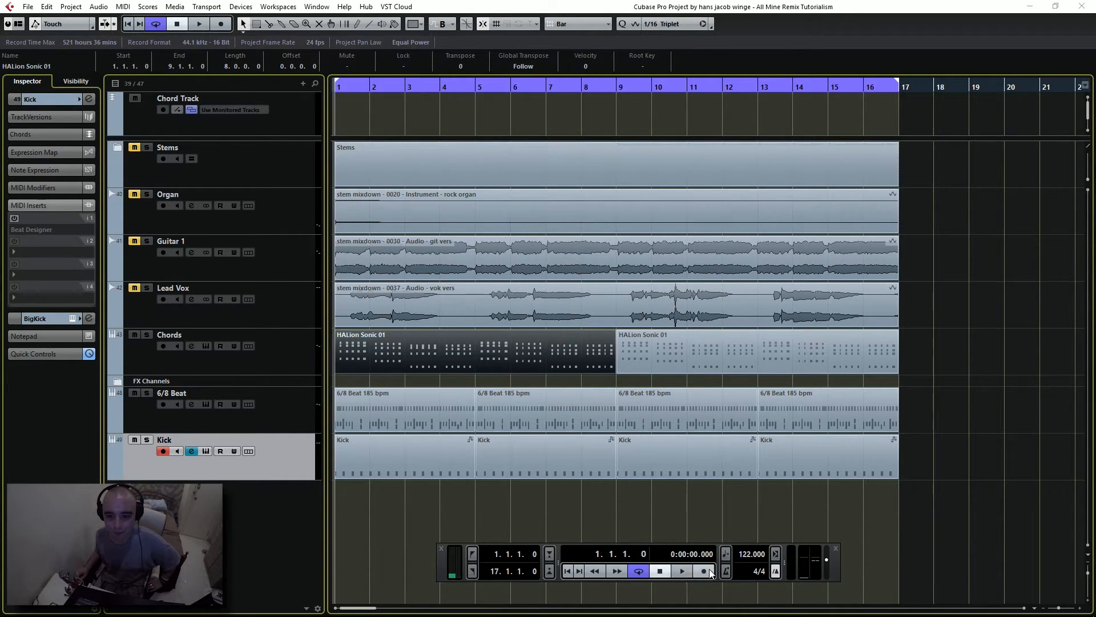
{"action": "left_click", "coordinate": [687, 574]}
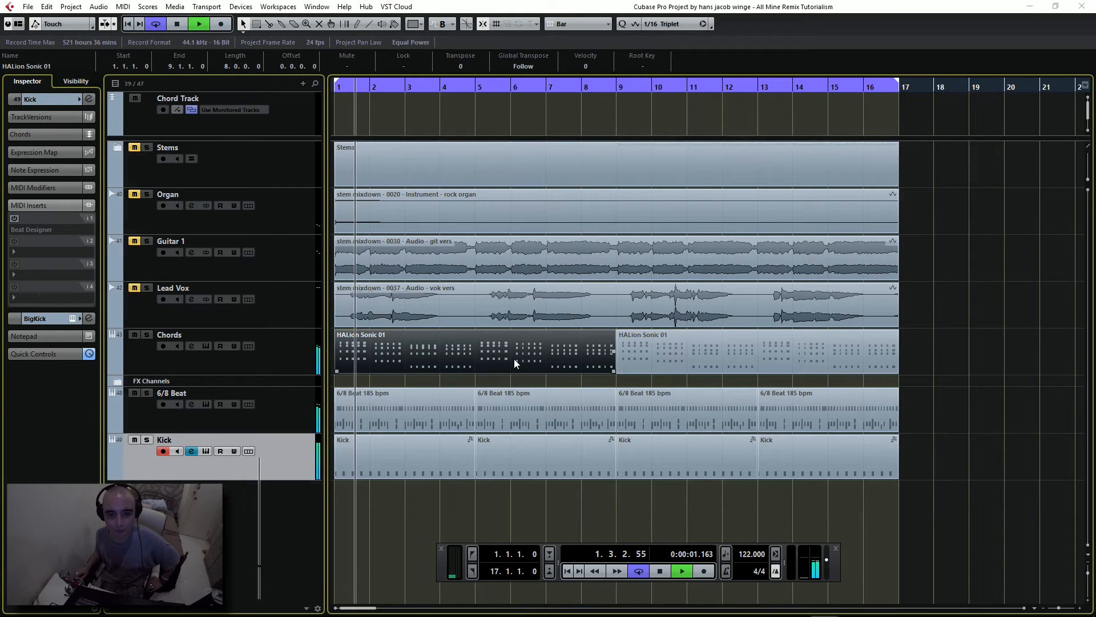
Step: Reopen the first Chords part and change the bar 7 chords to sus4 and the bar 8 chords to major
{"action": "double_click", "coordinate": [514, 359]}
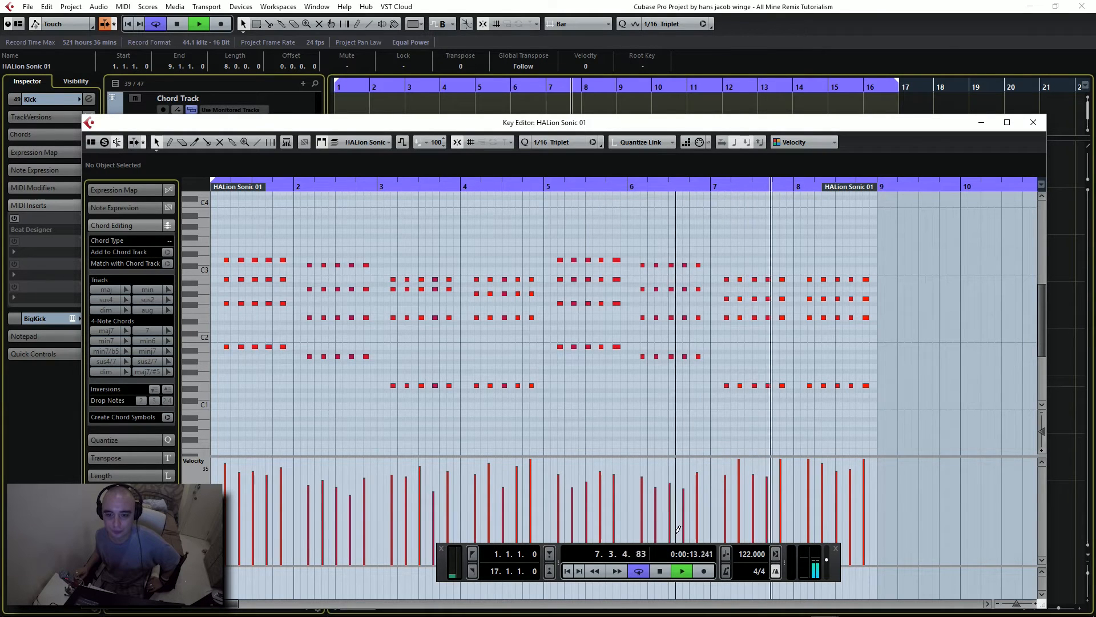
{"action": "left_click", "coordinate": [662, 571]}
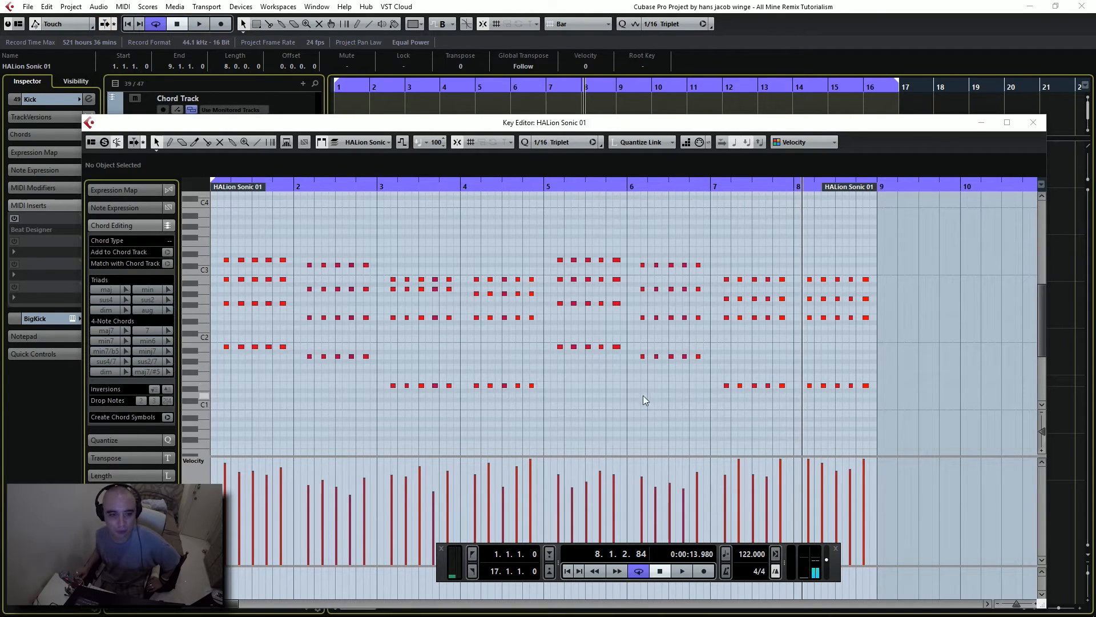
{"action": "left_click_drag", "start_coordinate": [788, 408], "coordinate": [719, 247]}
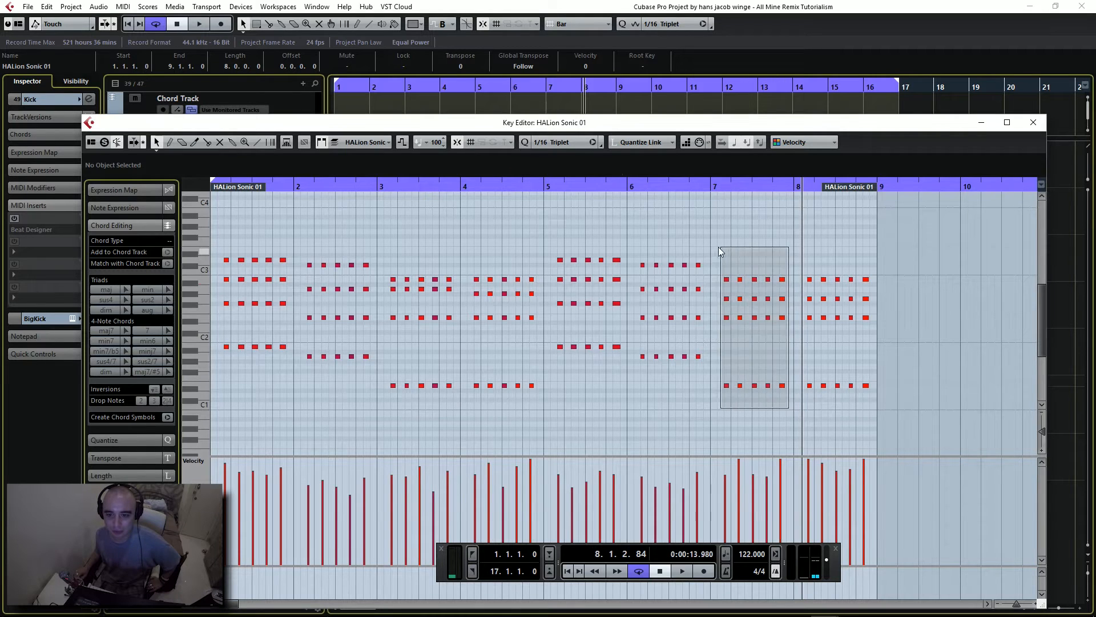
{"action": "left_click", "coordinate": [107, 300]}
{"action": "left_click_drag", "start_coordinate": [869, 410], "coordinate": [798, 256]}
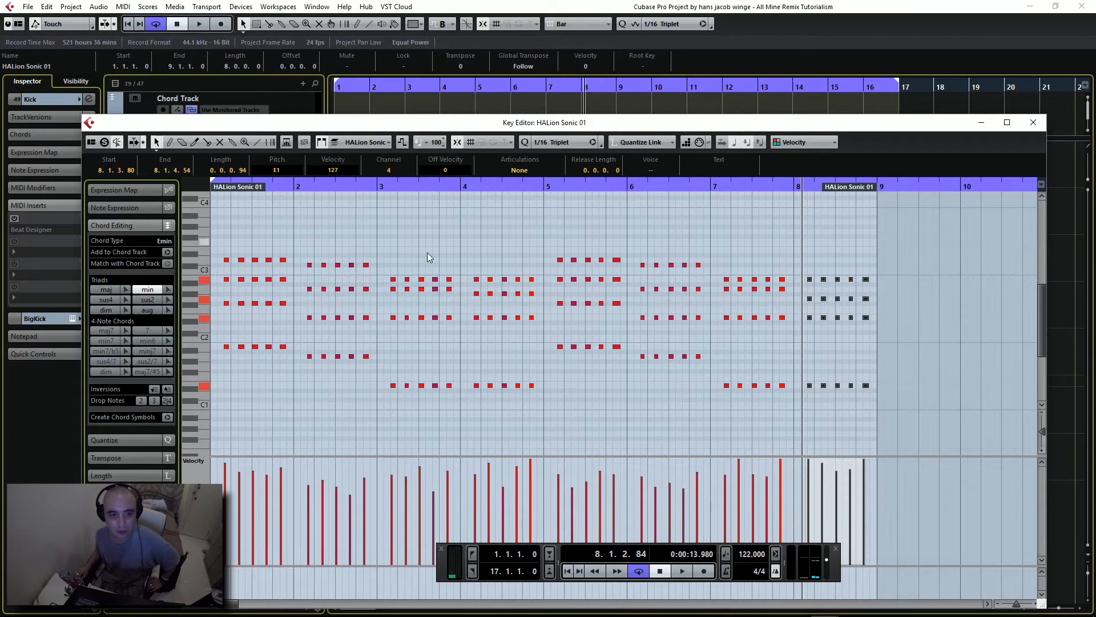
{"action": "left_click", "coordinate": [105, 290]}
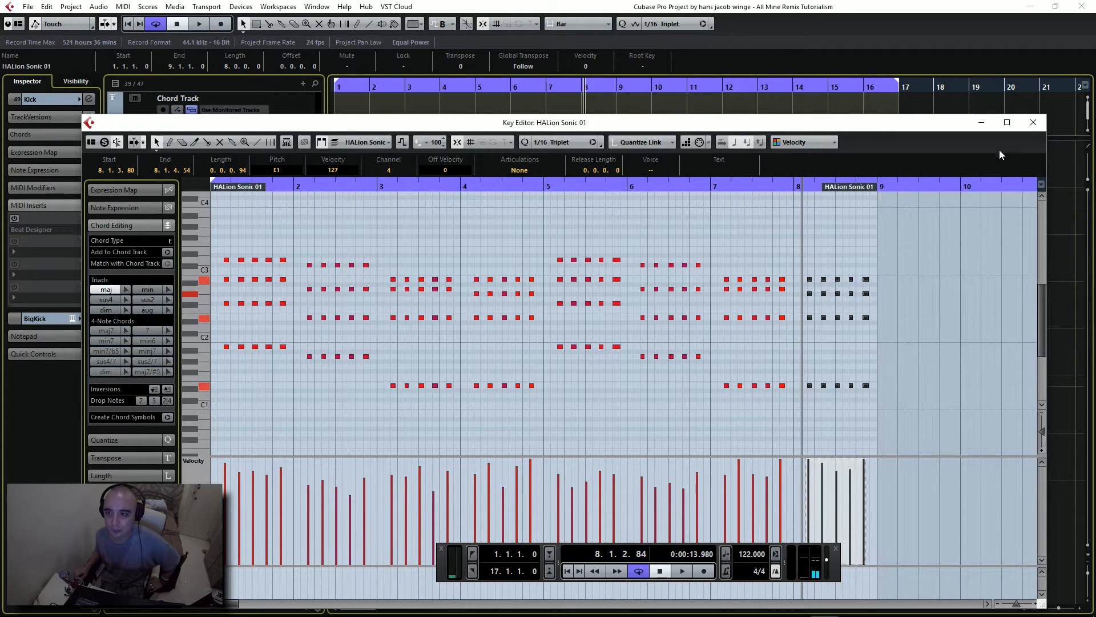
{"action": "left_click", "coordinate": [1031, 123]}
Step: Replace the second Chords part at bar 9 with a copy of the edited first part, and play the arrangement to its end
{"action": "left_click", "coordinate": [728, 365]}
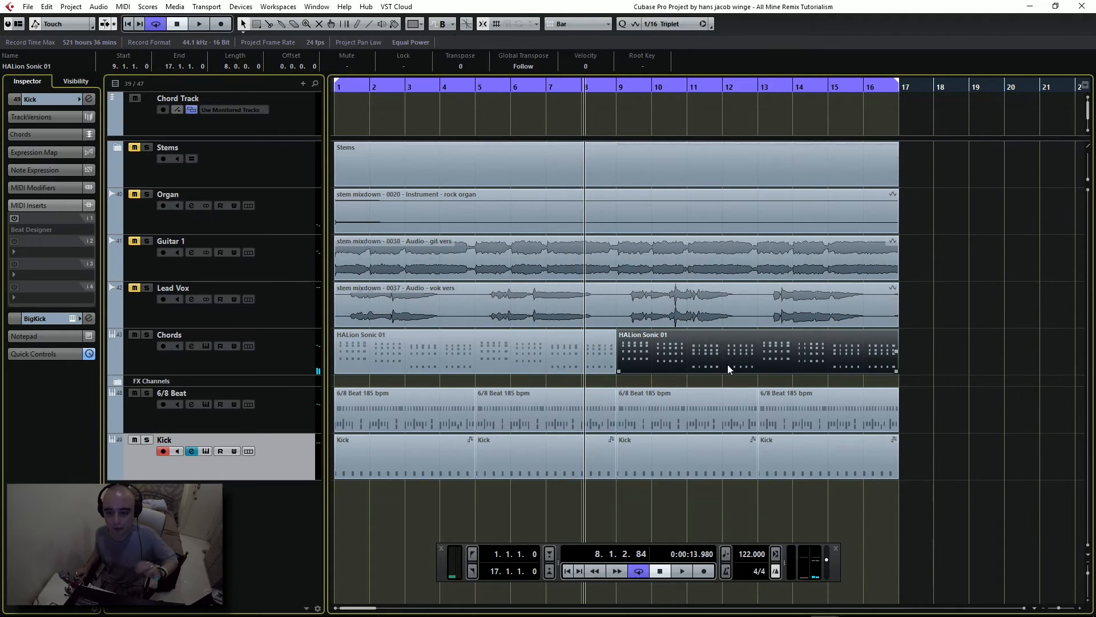
{"action": "key", "text": "Delete"}
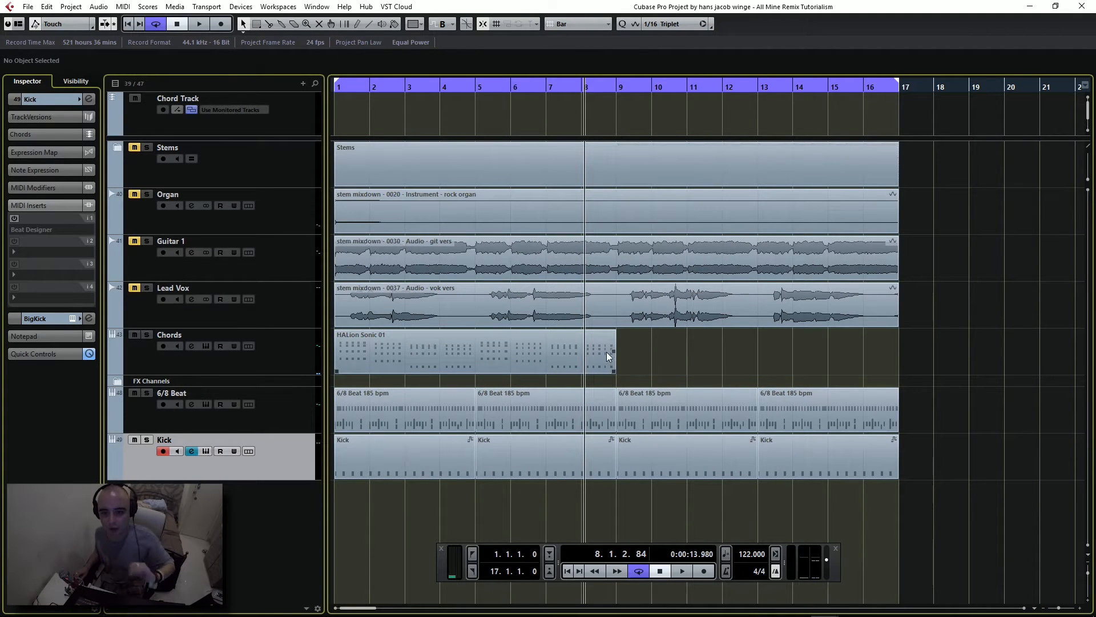
{"action": "left_click_drag", "start_coordinate": [612, 366], "coordinate": [916, 345]}
{"action": "left_click", "coordinate": [917, 346]}
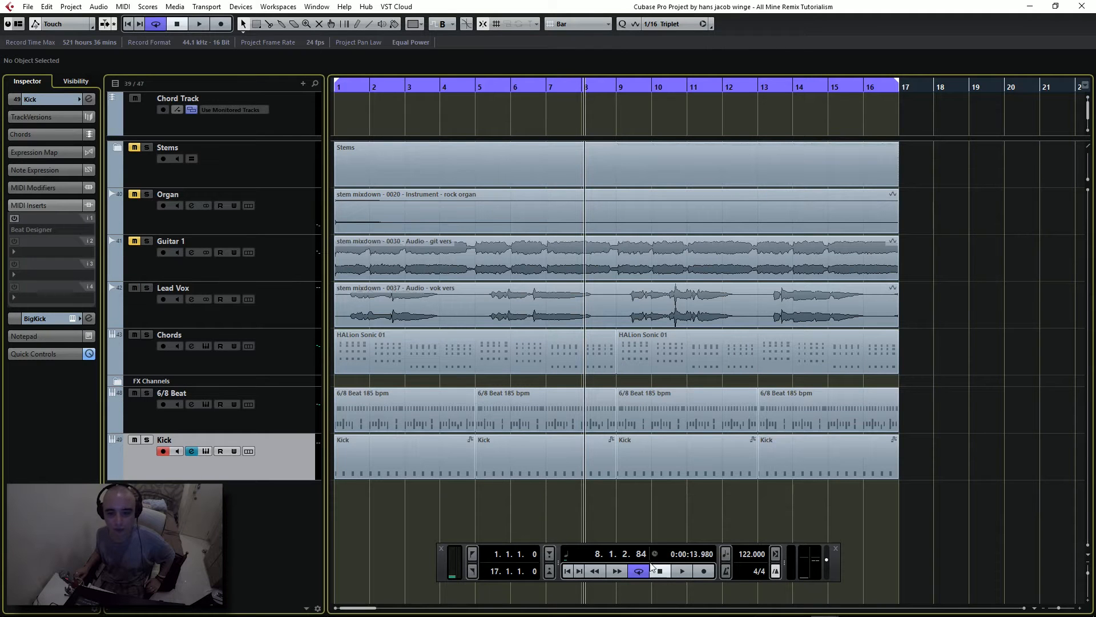
{"action": "left_click", "coordinate": [677, 572]}
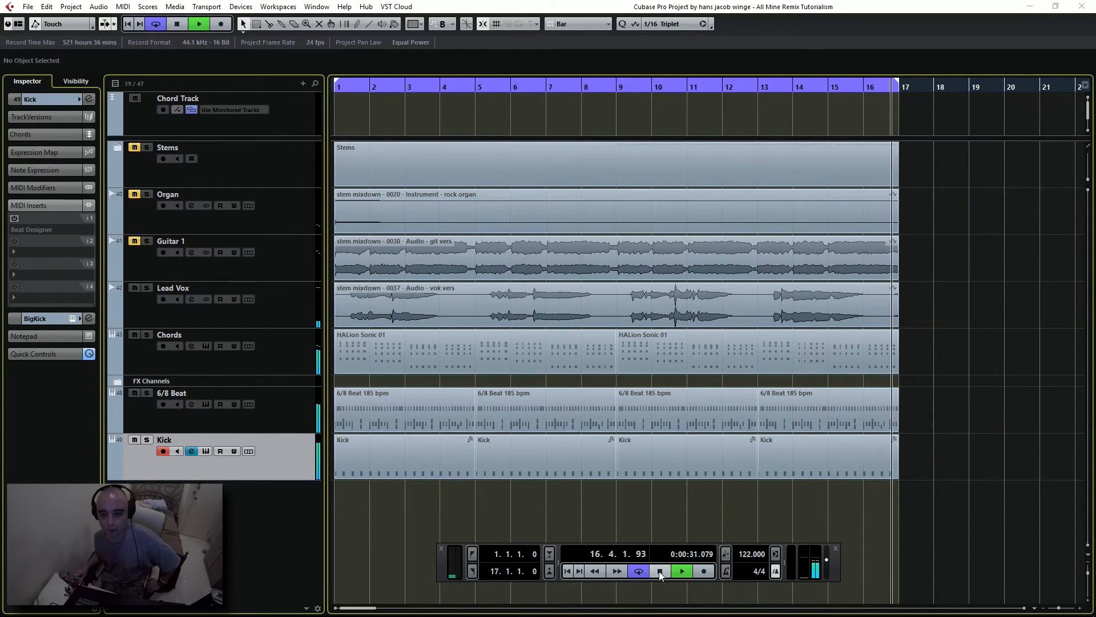
{"action": "left_click", "coordinate": [659, 571]}
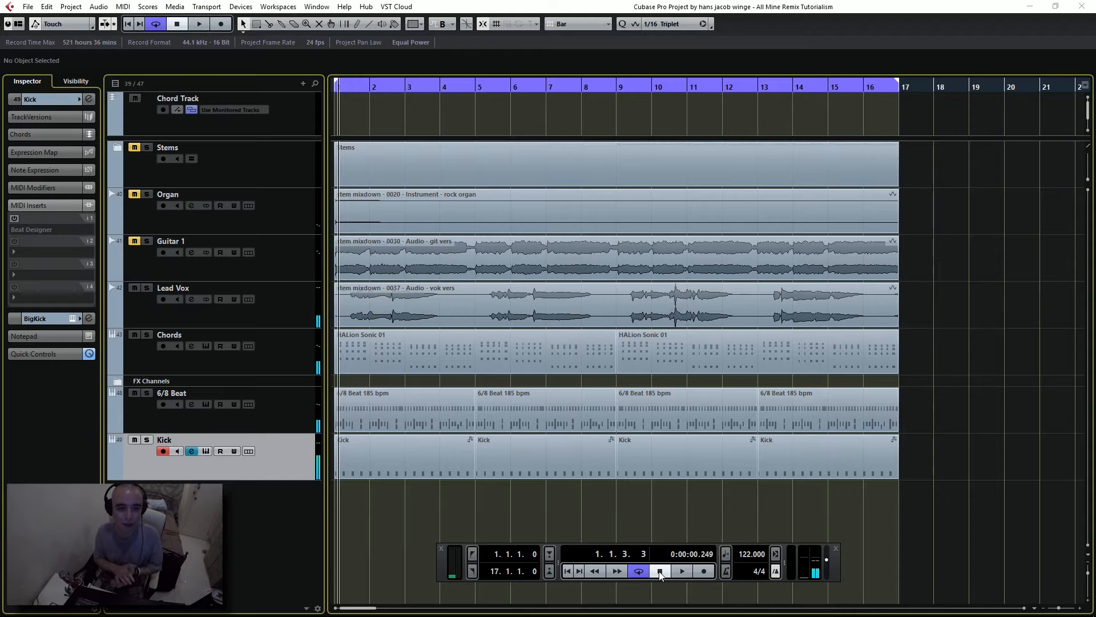
Step: Replace the Chords track's HALion Sonic instrument with Omnisphere from the Premium instruments
{"action": "left_click", "coordinate": [299, 362]}
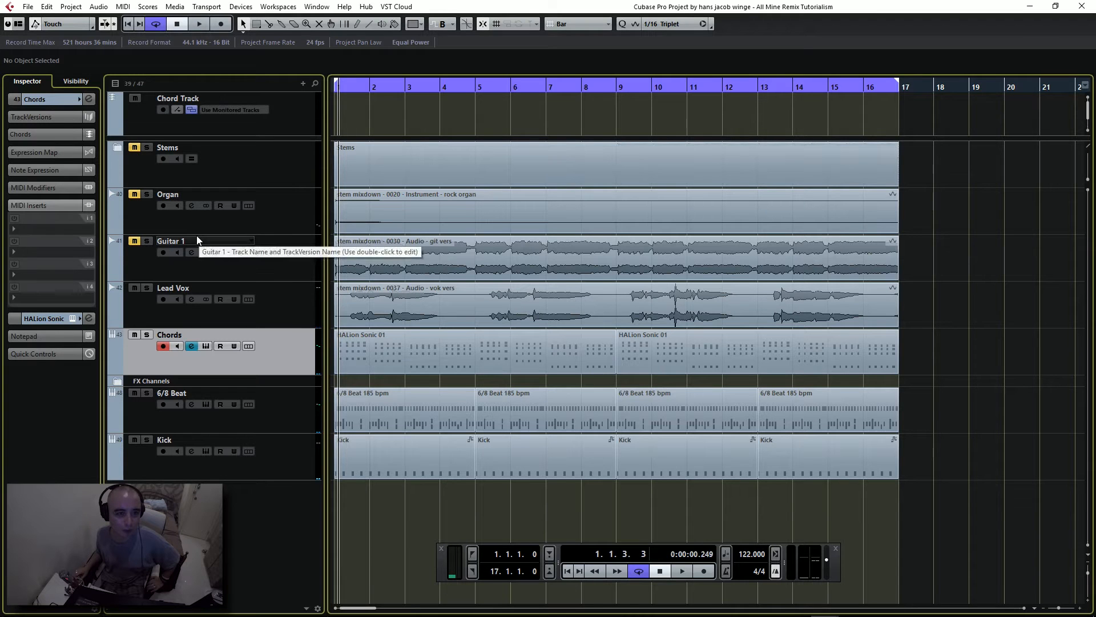
{"action": "left_click", "coordinate": [53, 103]}
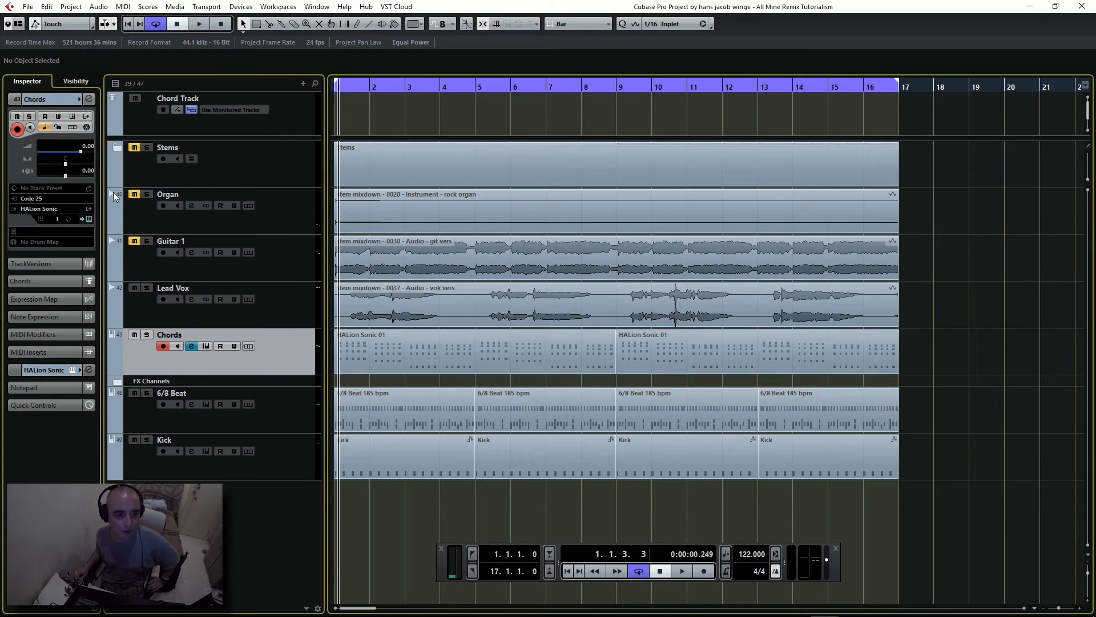
{"action": "left_click", "coordinate": [47, 209]}
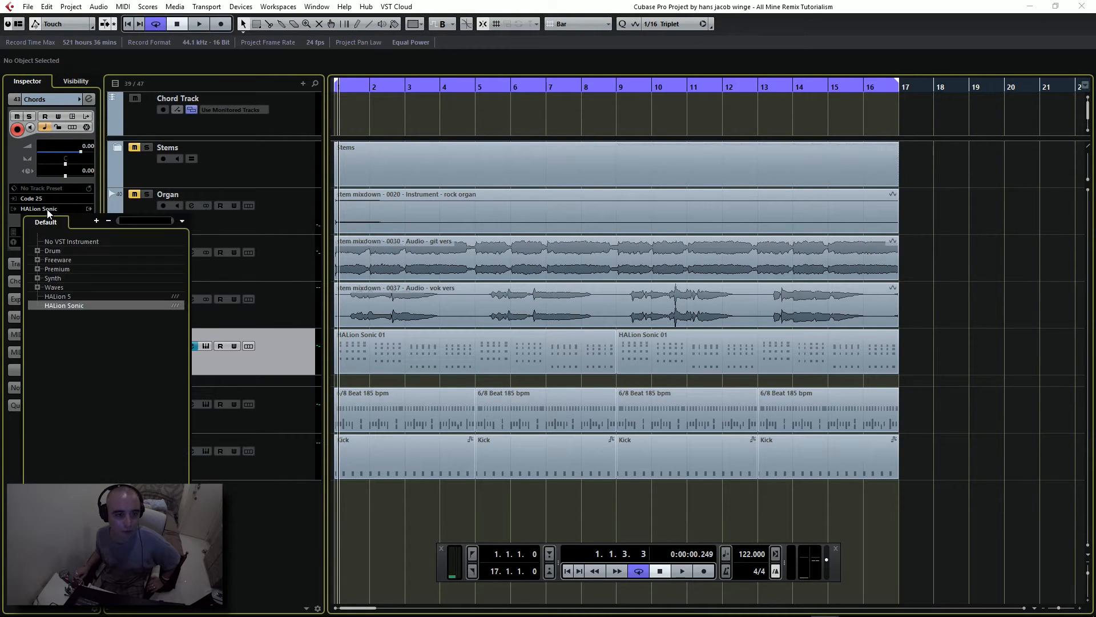
{"action": "left_click", "coordinate": [38, 269]}
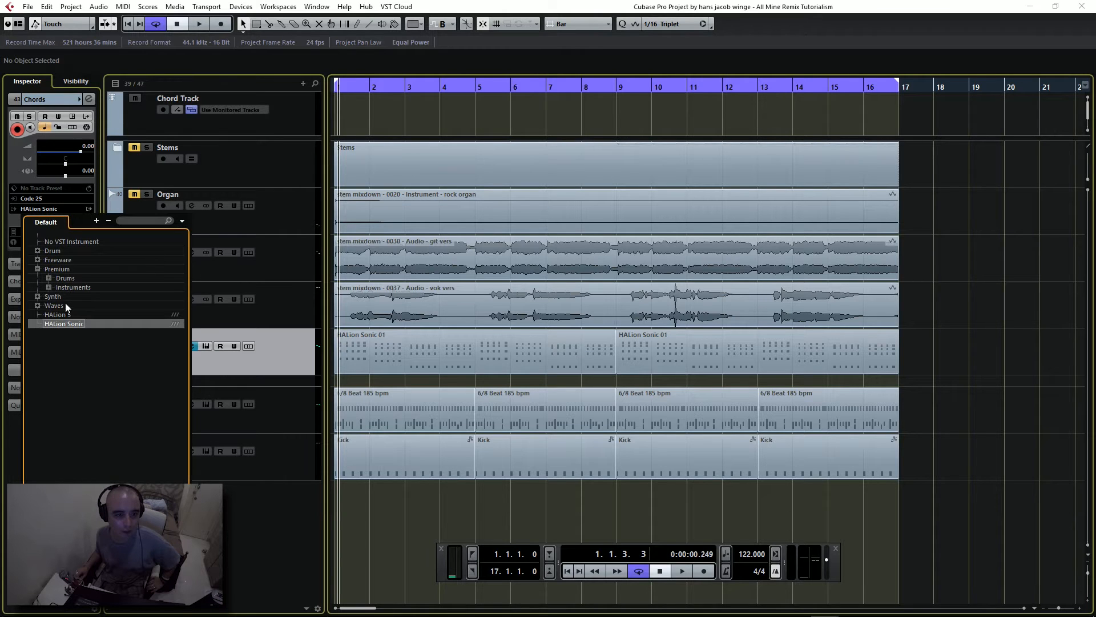
{"action": "left_click", "coordinate": [49, 288]}
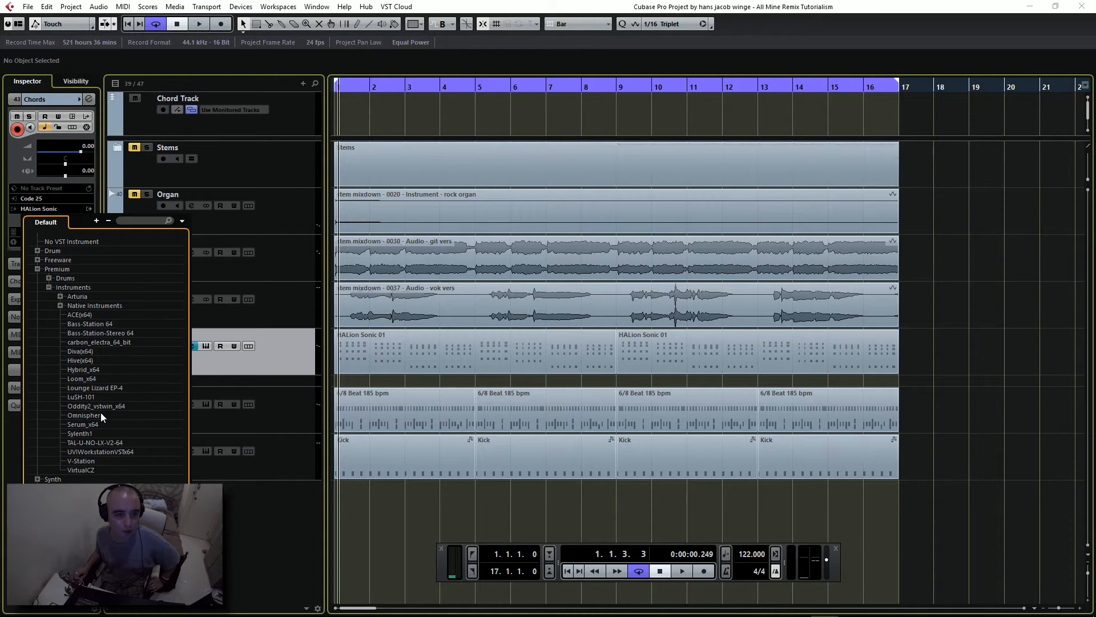
{"action": "left_click", "coordinate": [84, 415]}
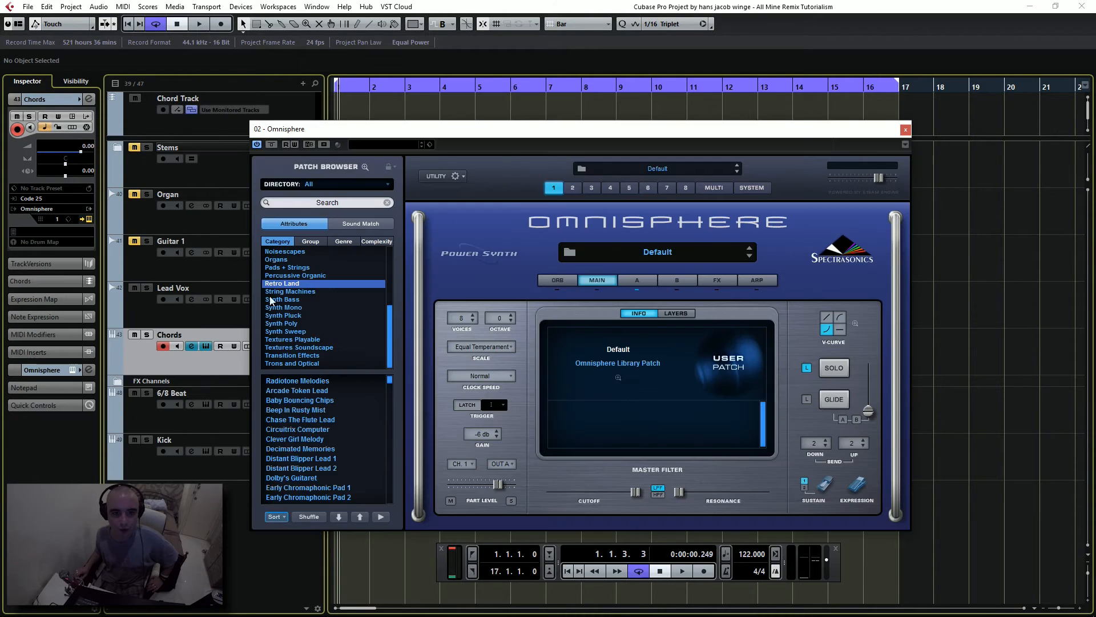
Step: Search the Omnisphere patches for "radio", load Radiotone Melodies and play the project with it, closing the instrument window
{"action": "left_click", "coordinate": [330, 204]}
{"action": "type", "text": "ra"}
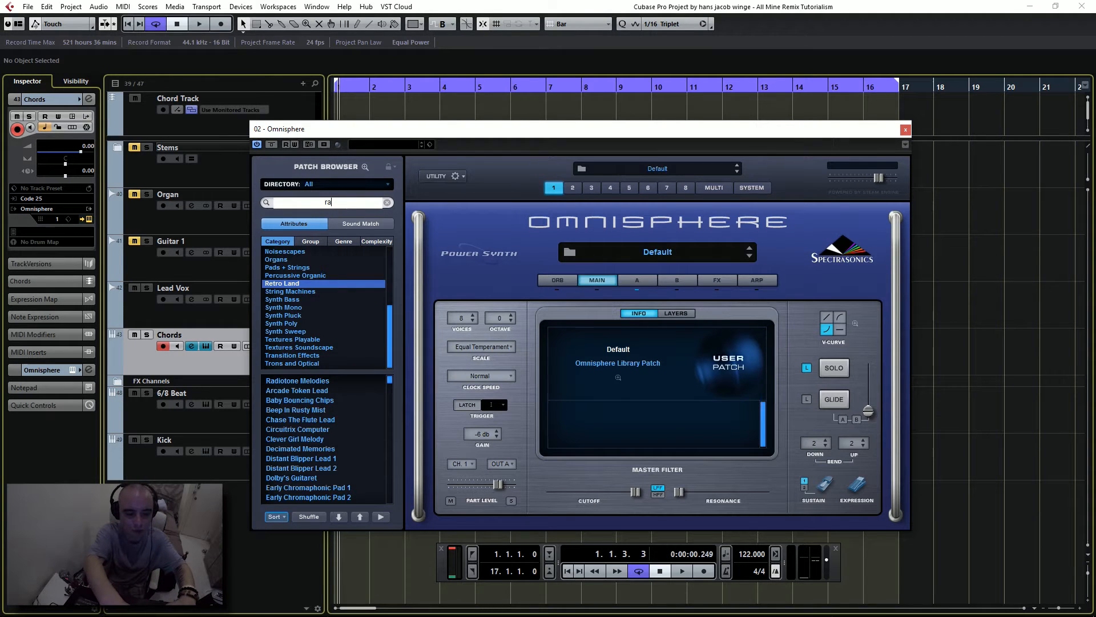
{"action": "type", "text": "dio"}
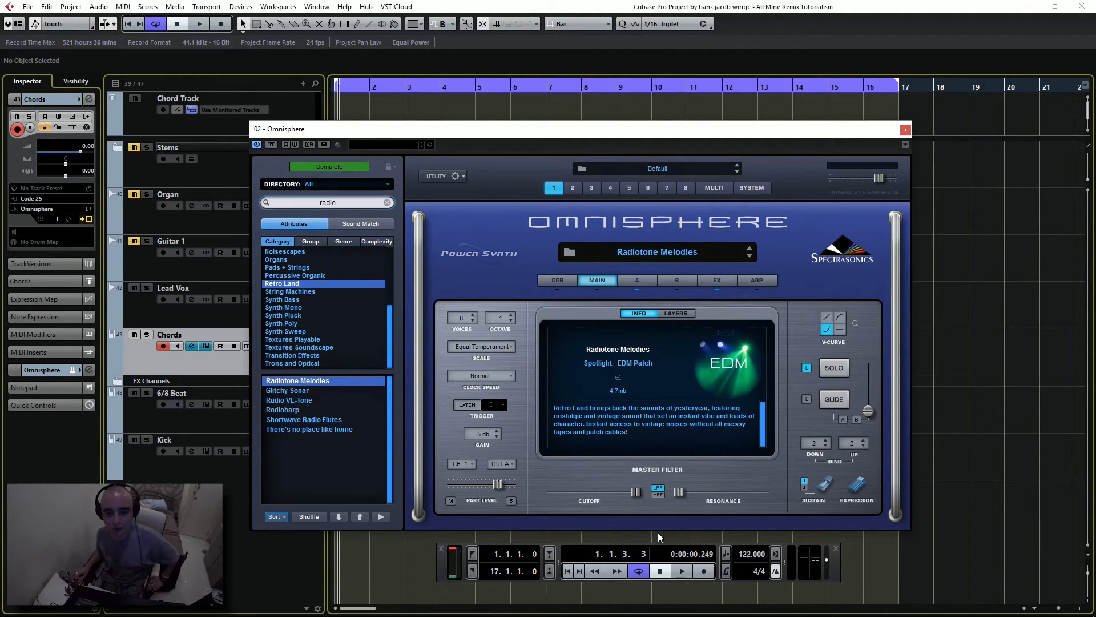
{"action": "left_click", "coordinate": [681, 573]}
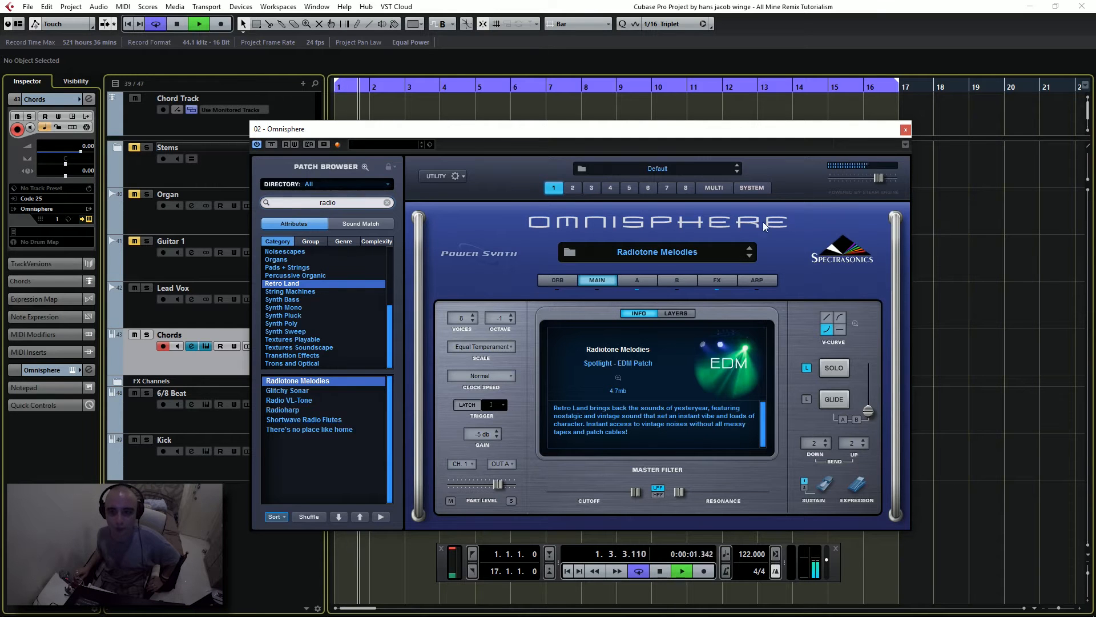
{"action": "left_click", "coordinate": [905, 131]}
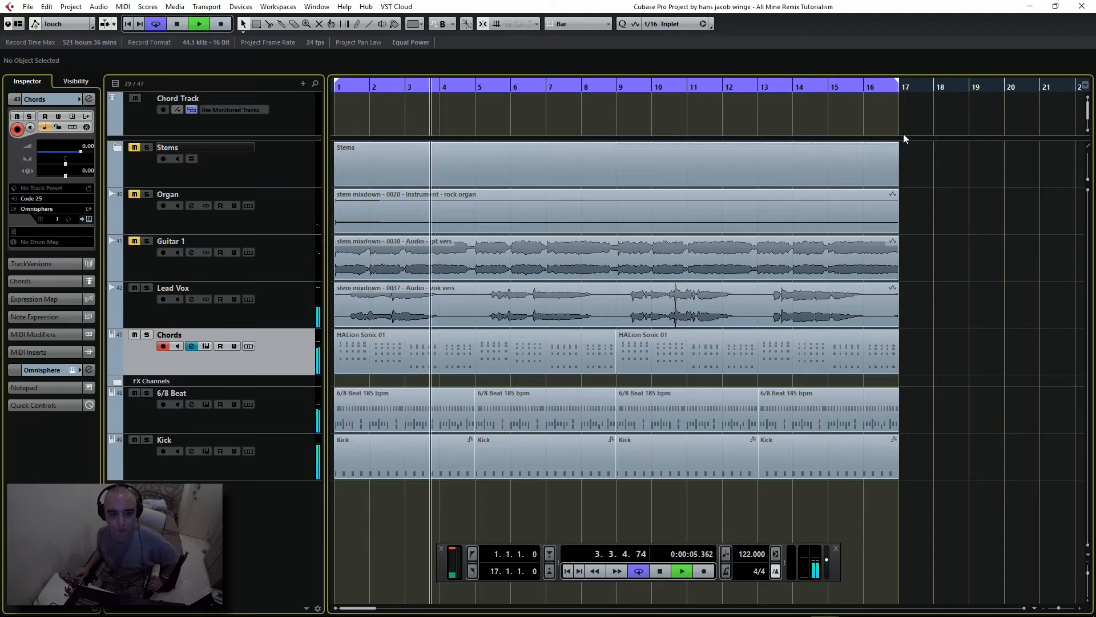
{"action": "left_click", "coordinate": [658, 571]}
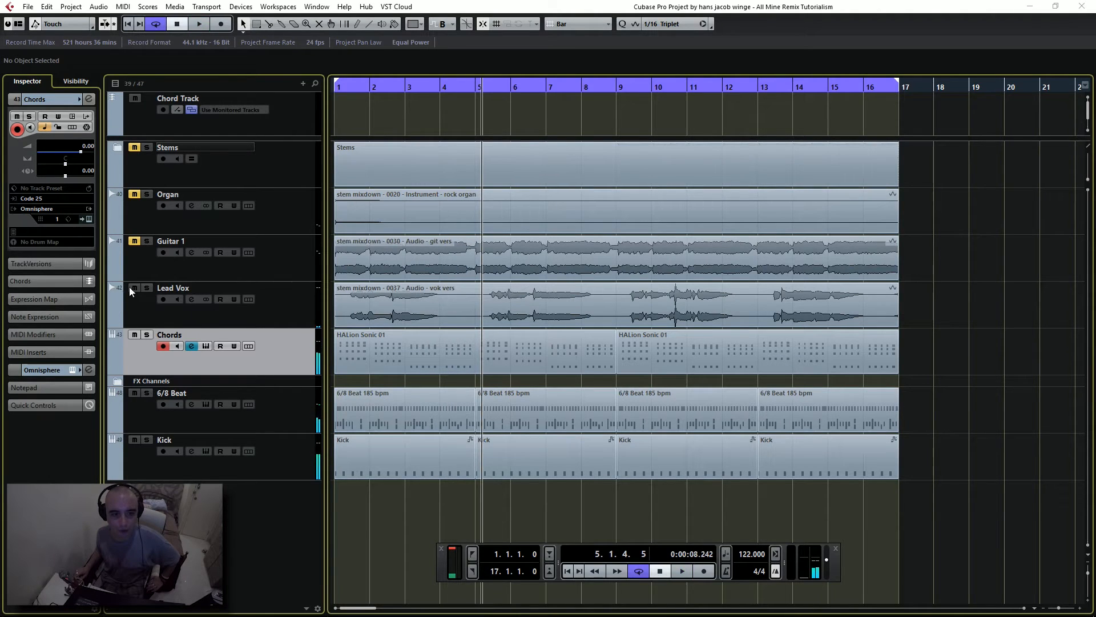
Step: Mute the Lead Vox track and play the arrangement onward from bar 5 for about a bar
{"action": "left_click", "coordinate": [132, 288]}
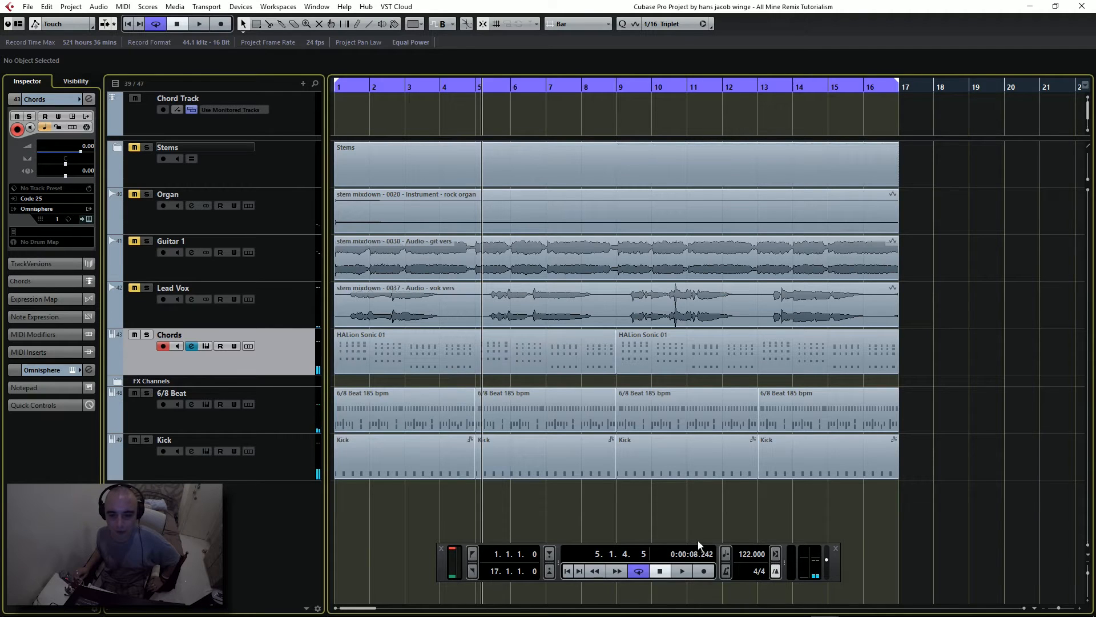
{"action": "left_click", "coordinate": [679, 571]}
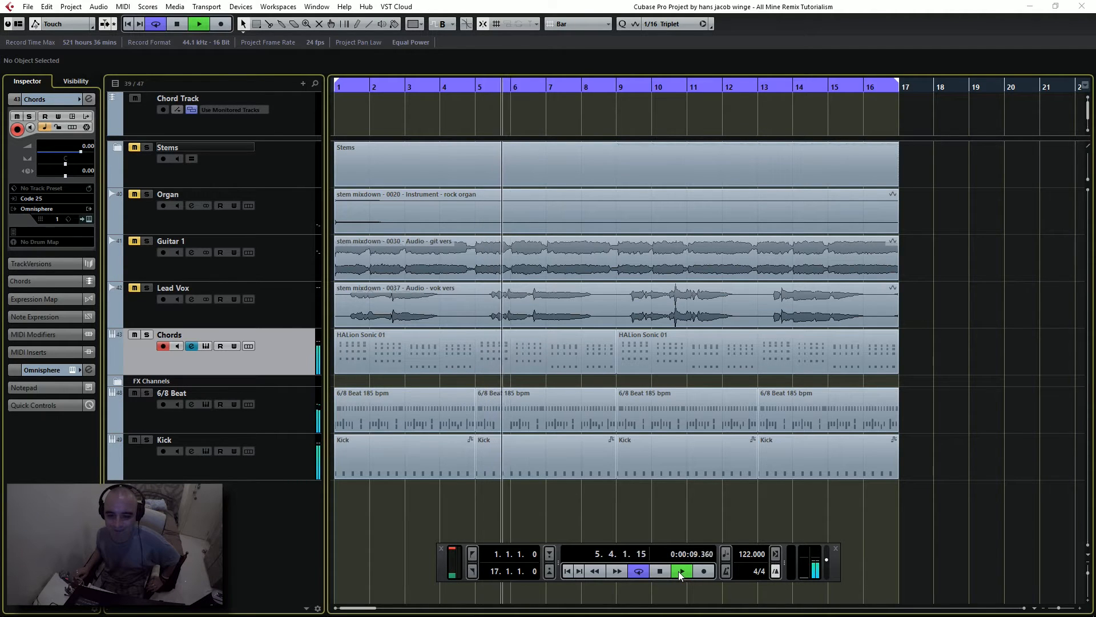
{"action": "left_click", "coordinate": [662, 571]}
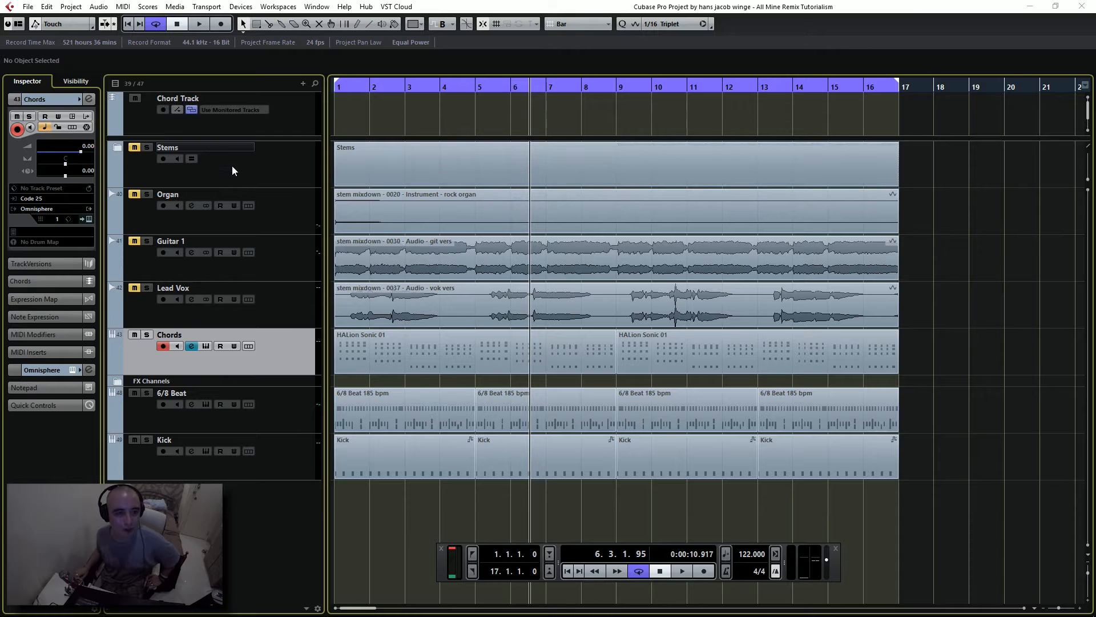
Step: Insert a Compressor in the Chords channel's first insert slot and activate its side-chain, closing both windows
{"action": "left_click", "coordinate": [89, 99]}
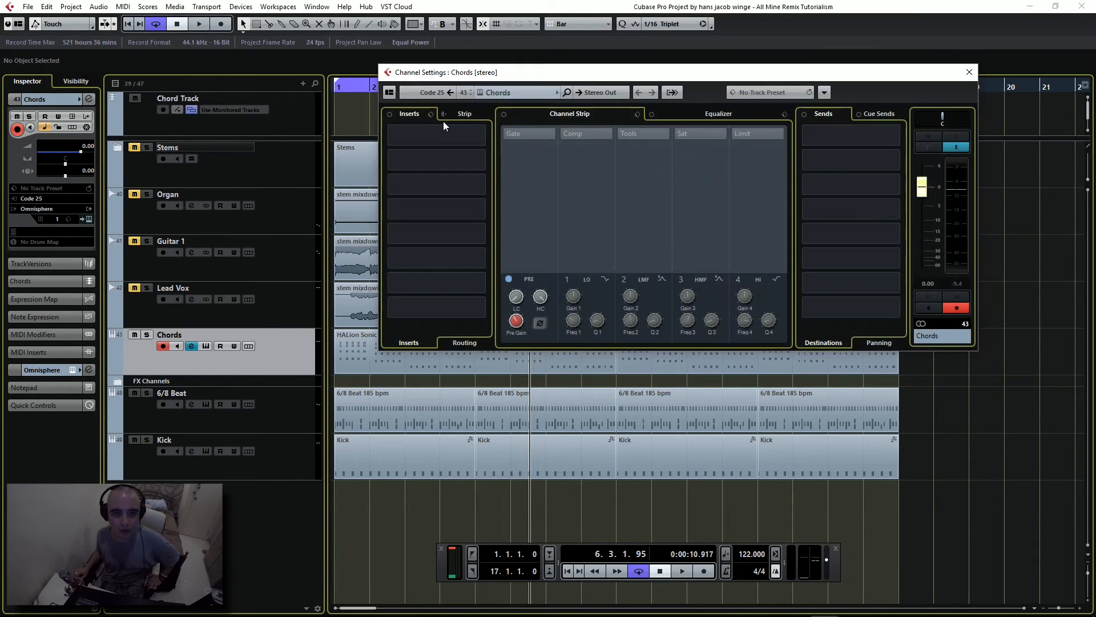
{"action": "left_click", "coordinate": [476, 135]}
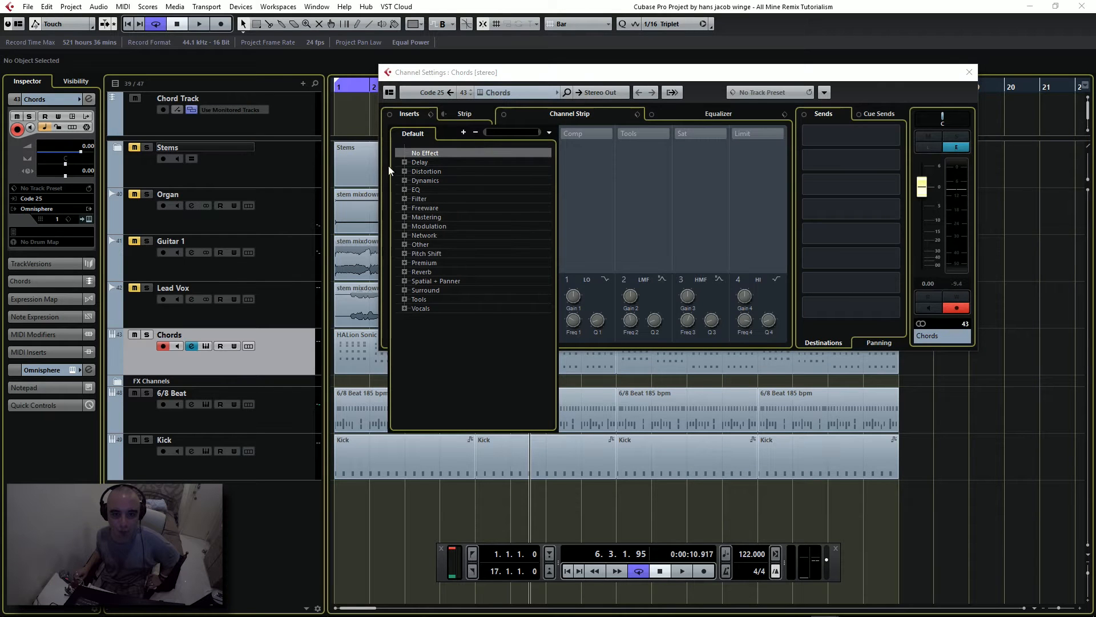
{"action": "left_click", "coordinate": [404, 180]}
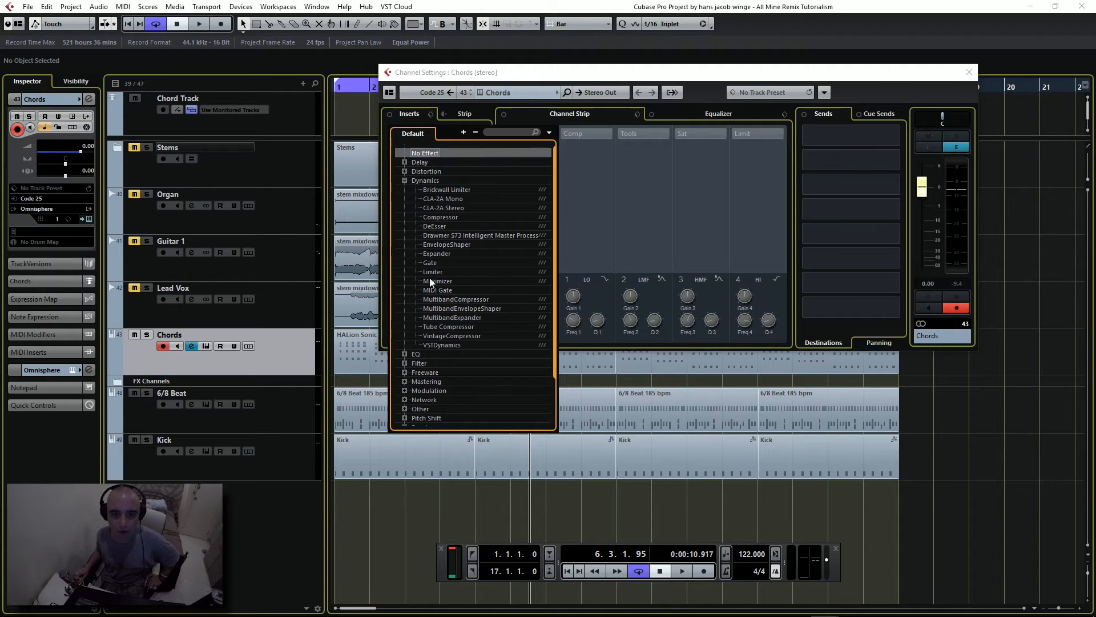
{"action": "left_click", "coordinate": [447, 219]}
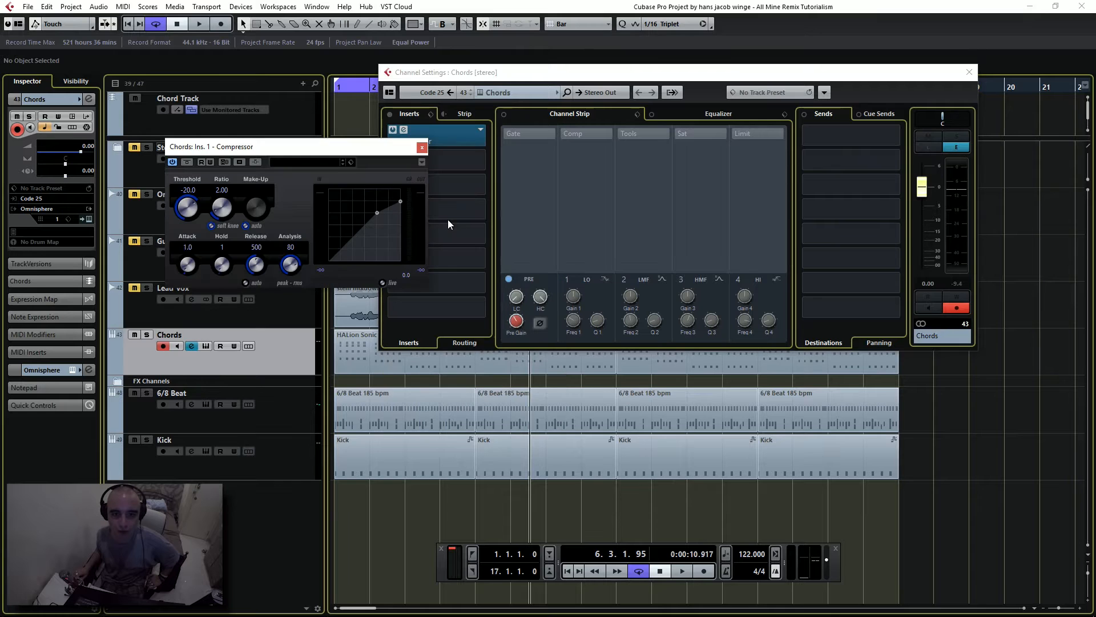
{"action": "left_click", "coordinate": [257, 162]}
{"action": "left_click", "coordinate": [422, 147]}
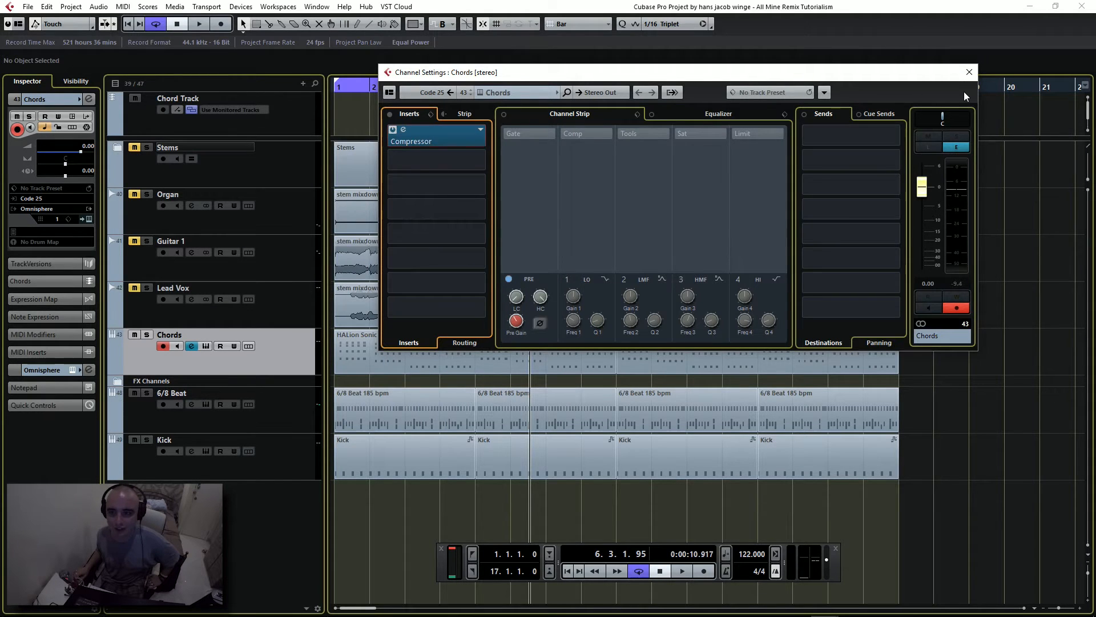
{"action": "left_click", "coordinate": [969, 72]}
Step: Route the Kick channel's first send to the Chords compressor's side-chain and activate the send
{"action": "left_click", "coordinate": [288, 472]}
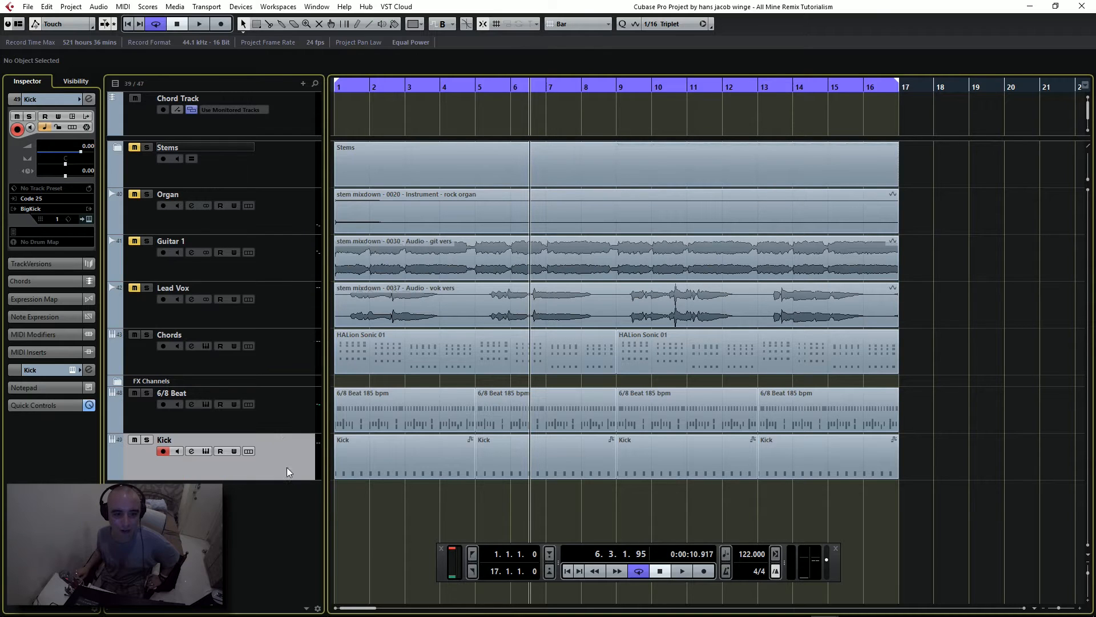
{"action": "left_click", "coordinate": [90, 99]}
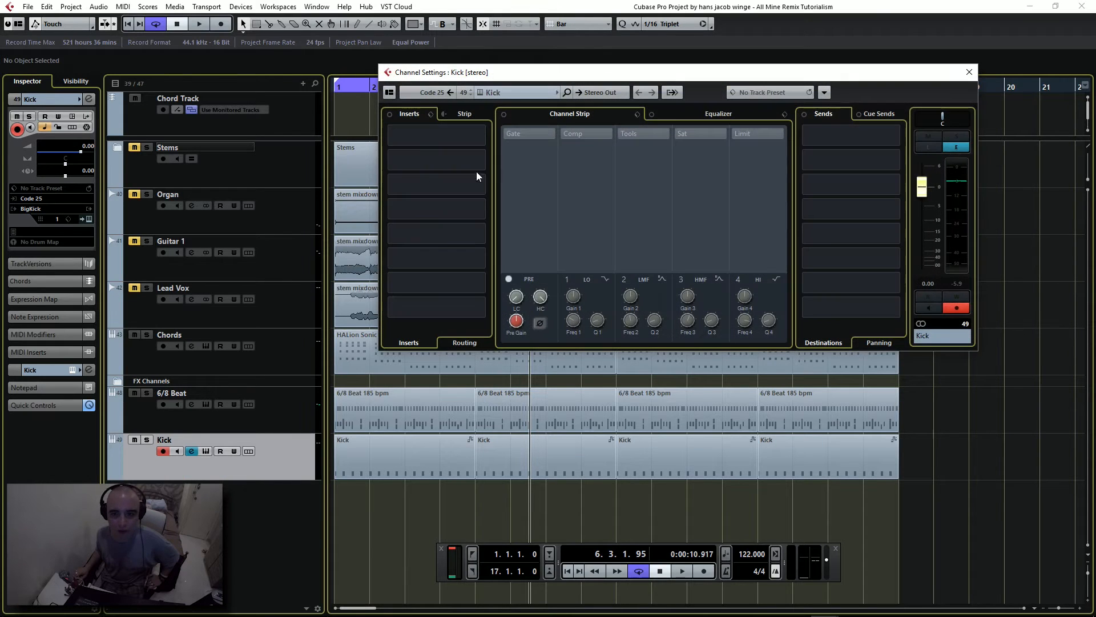
{"action": "left_click", "coordinate": [891, 133]}
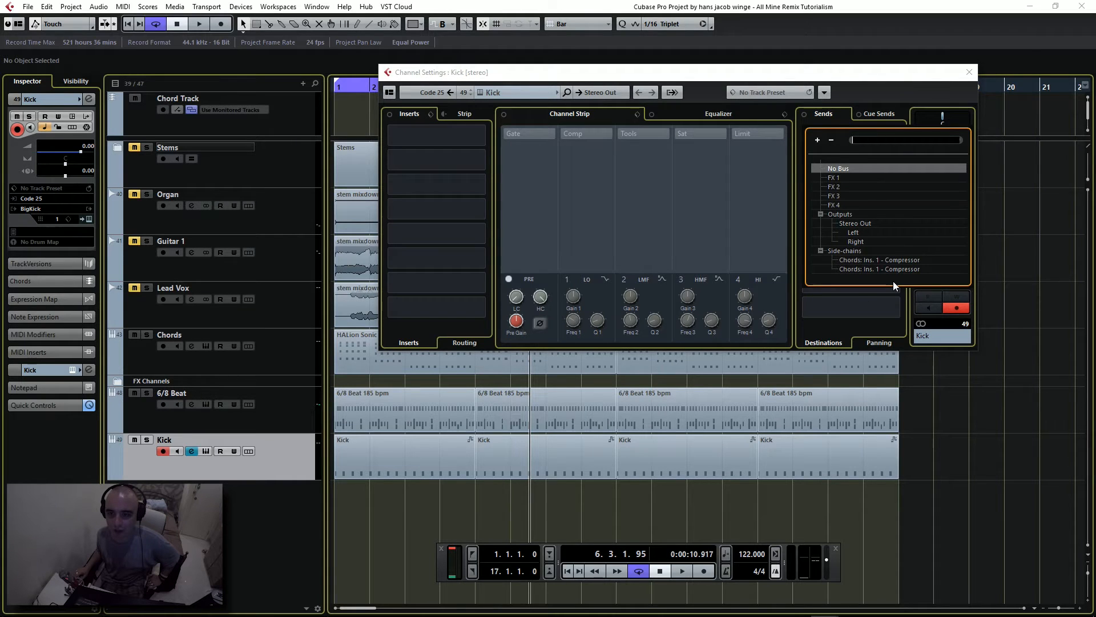
{"action": "left_click", "coordinate": [860, 268]}
{"action": "double_click", "coordinate": [860, 269]}
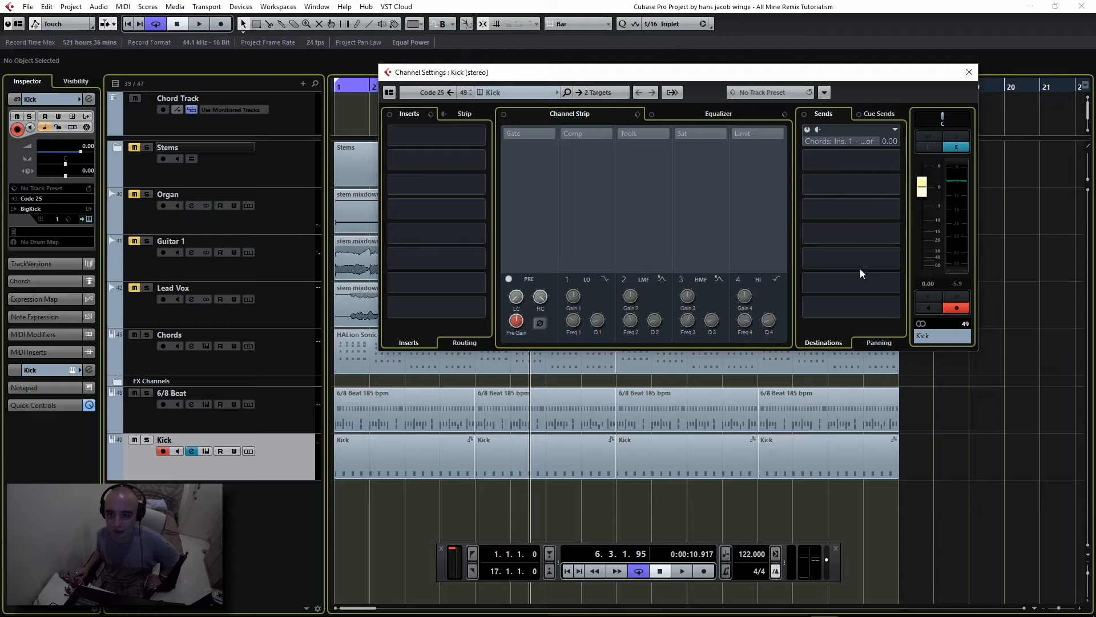
{"action": "left_click", "coordinate": [807, 129]}
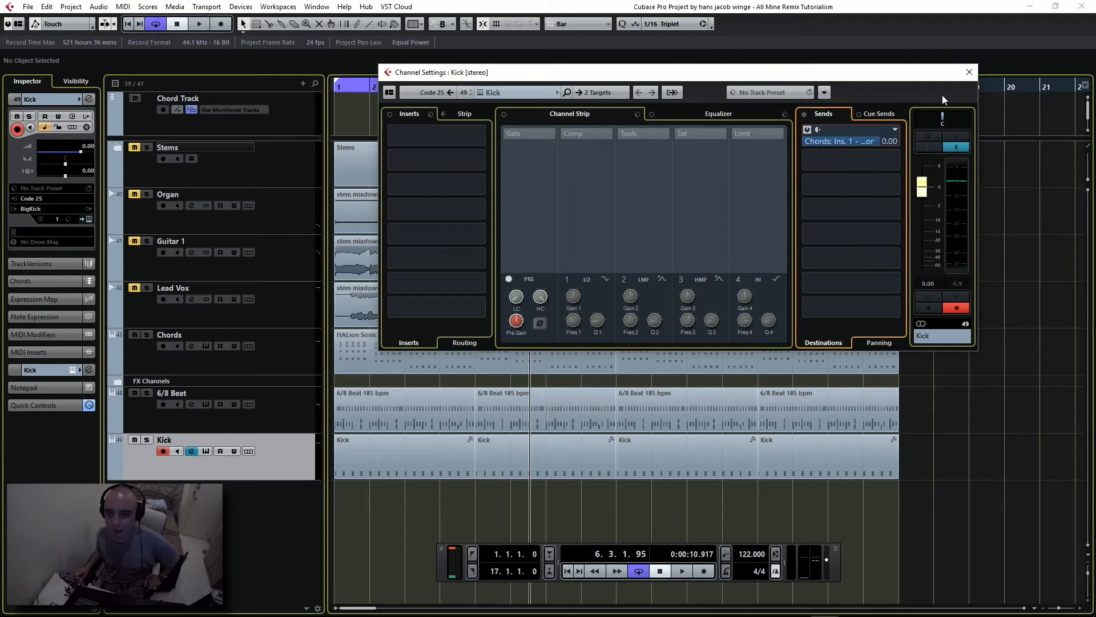
{"action": "left_click", "coordinate": [968, 72]}
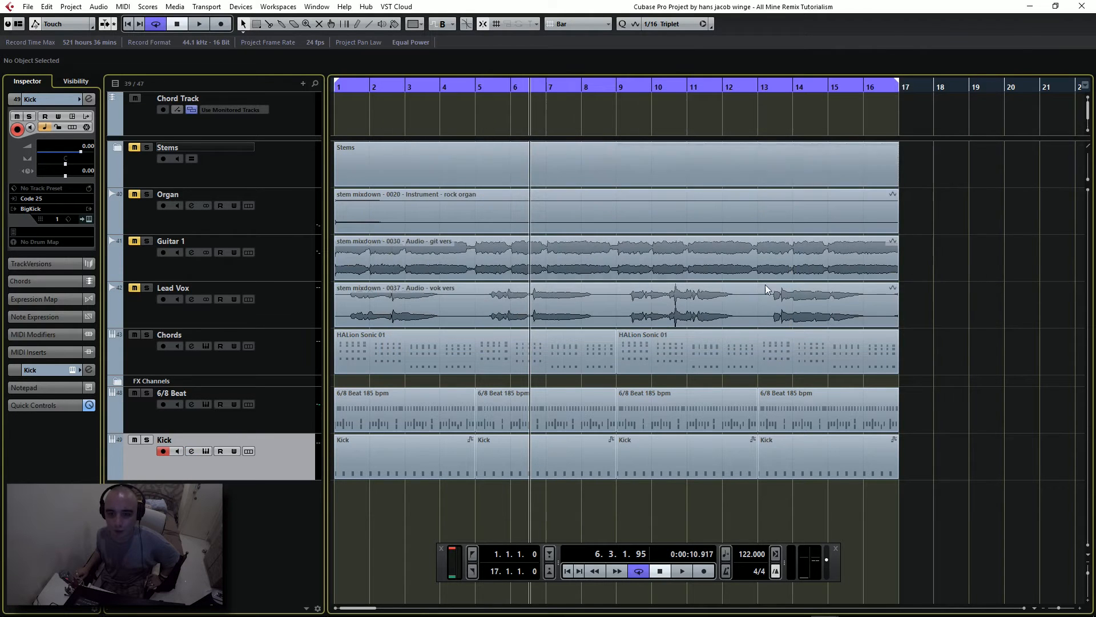
Step: Resume playback and look at the Chords track's Omnisphere patch while the project plays
{"action": "left_click", "coordinate": [681, 571]}
{"action": "left_click", "coordinate": [293, 363]}
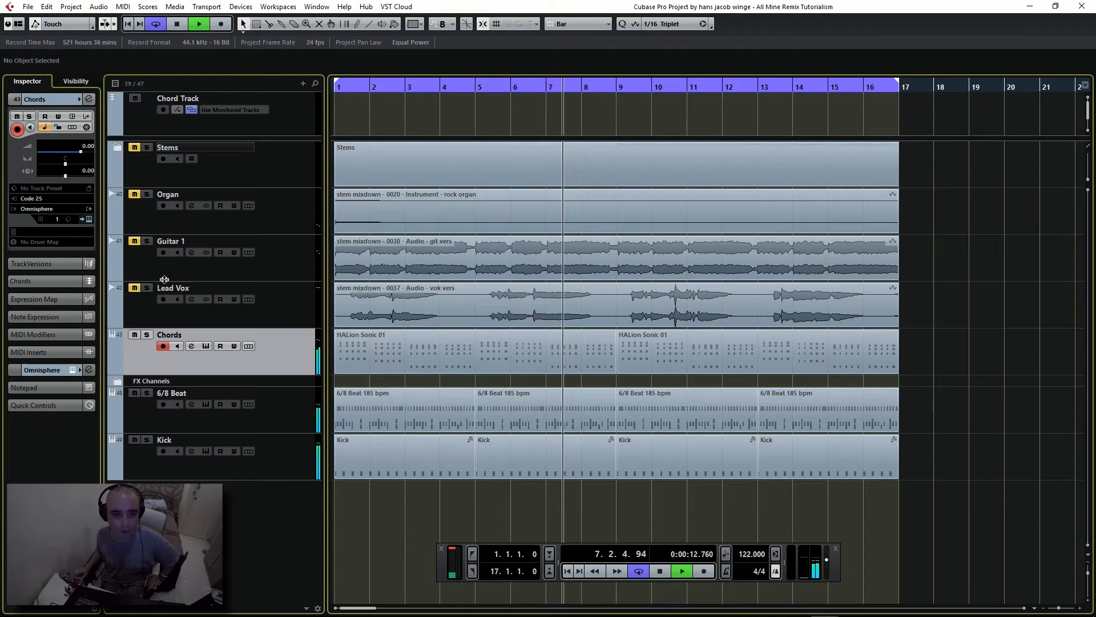
{"action": "left_click", "coordinate": [89, 218]}
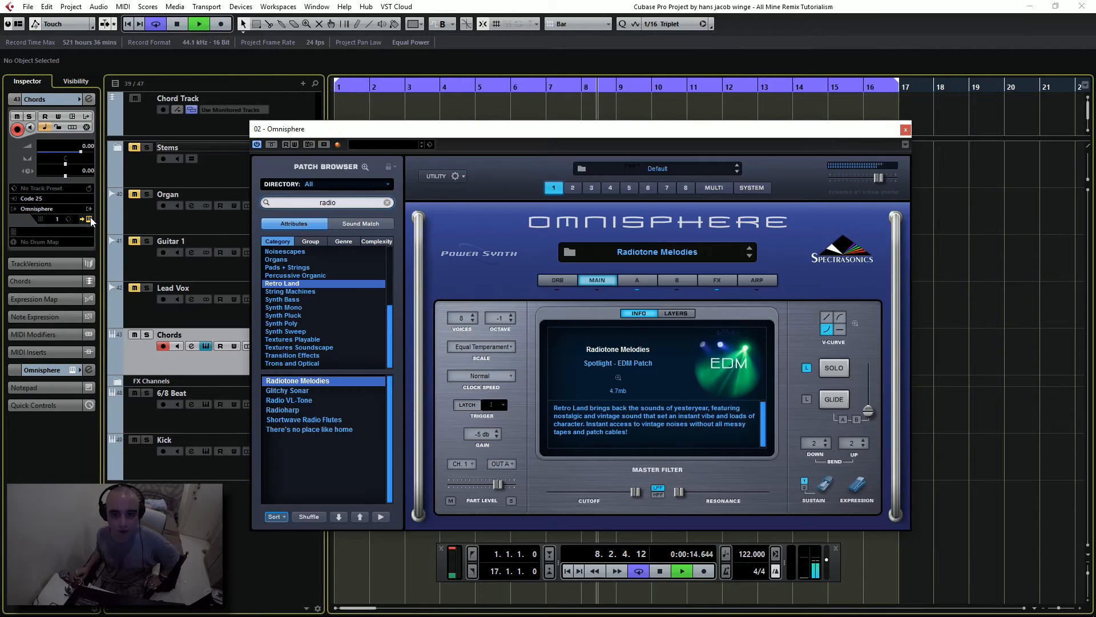
{"action": "left_click", "coordinate": [906, 130]}
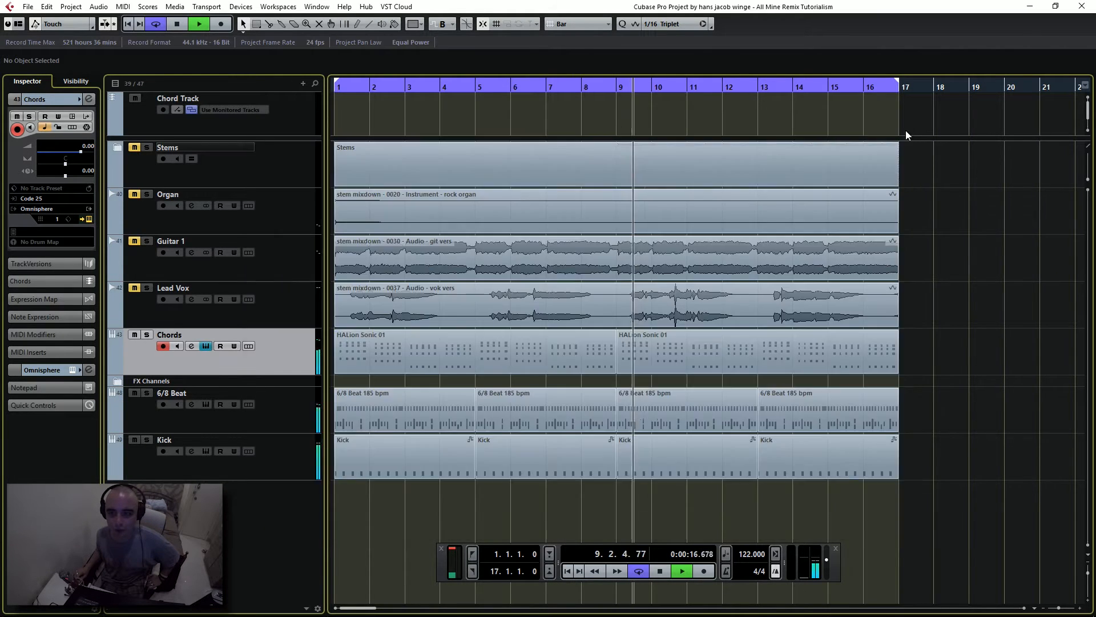
Step: Set the Chords compressor's threshold to -50, ratio to 6.23 and release to 238 while the project plays
{"action": "left_click", "coordinate": [89, 100]}
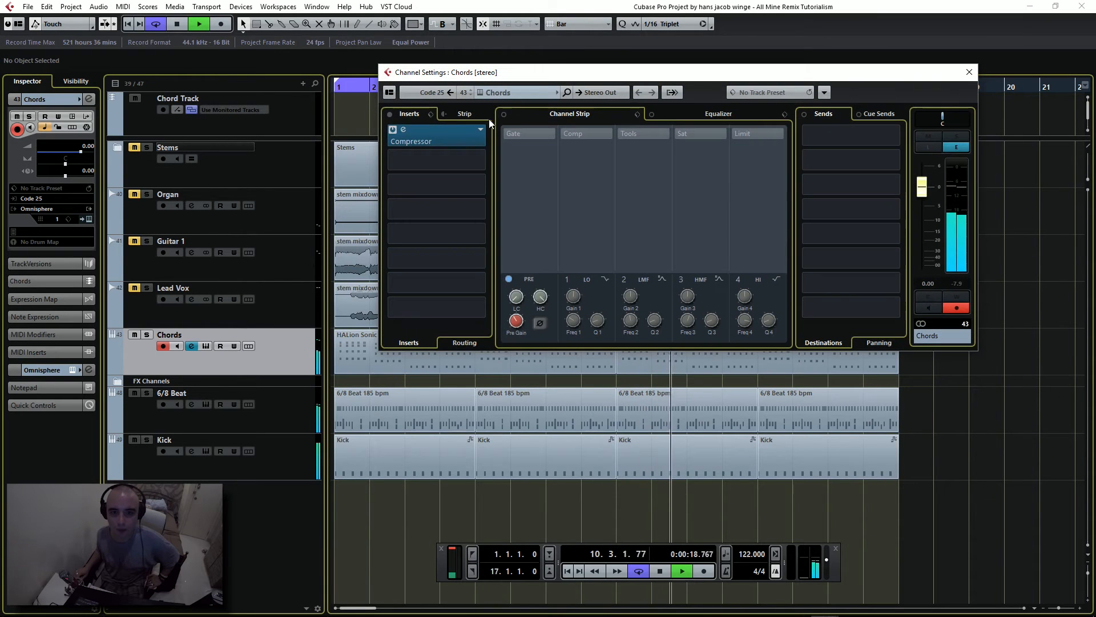
{"action": "left_click", "coordinate": [404, 129]}
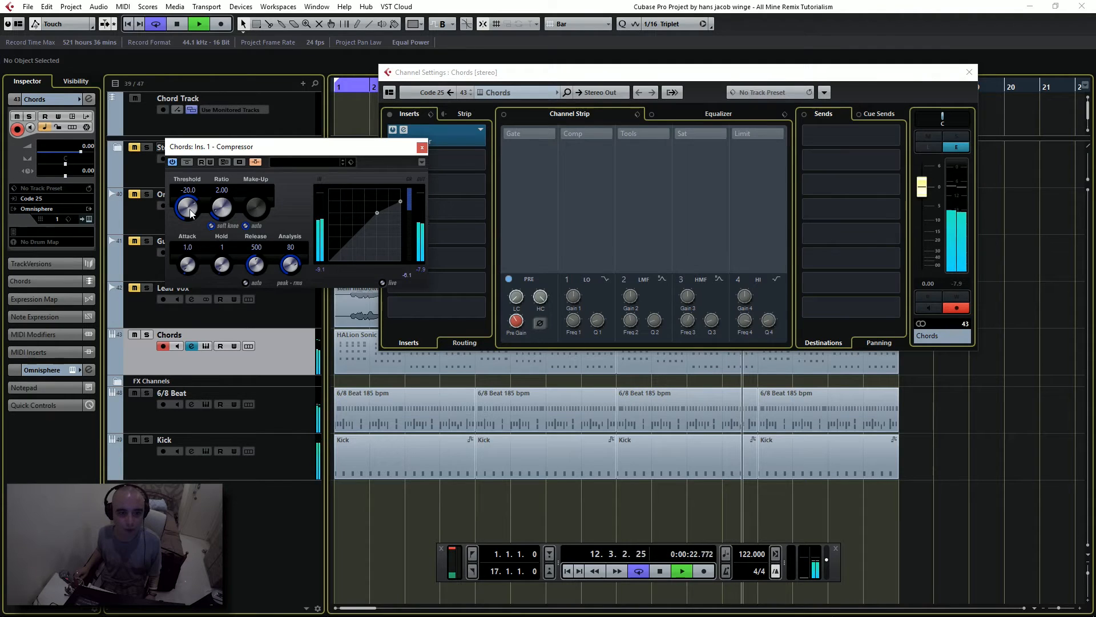
{"action": "left_click_drag", "start_coordinate": [192, 209], "coordinate": [196, 271]}
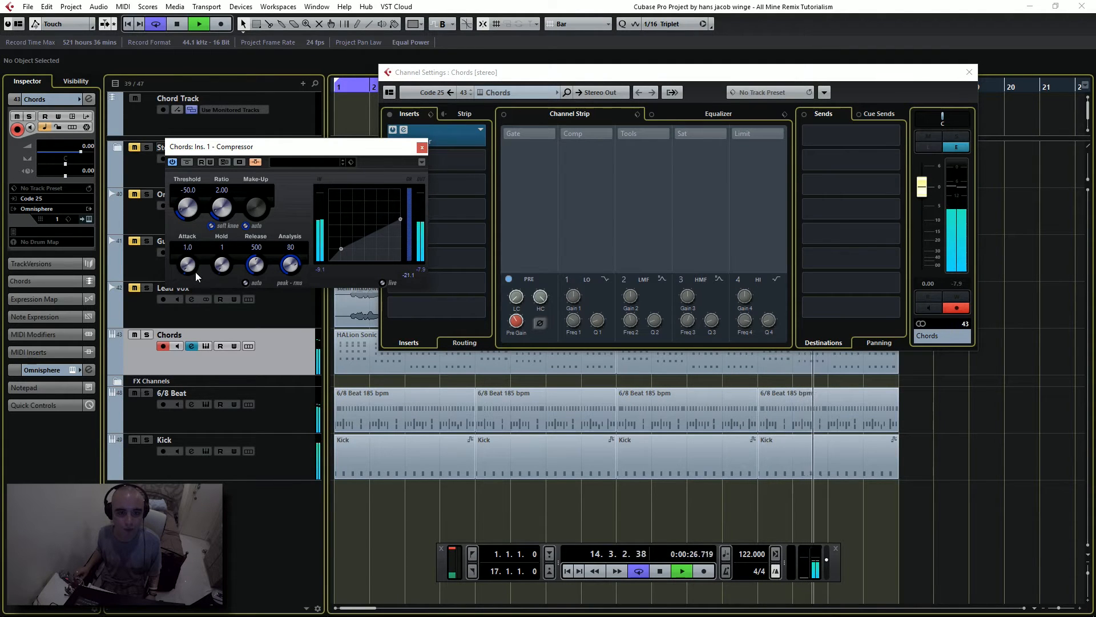
{"action": "left_click_drag", "start_coordinate": [218, 215], "coordinate": [229, 151]}
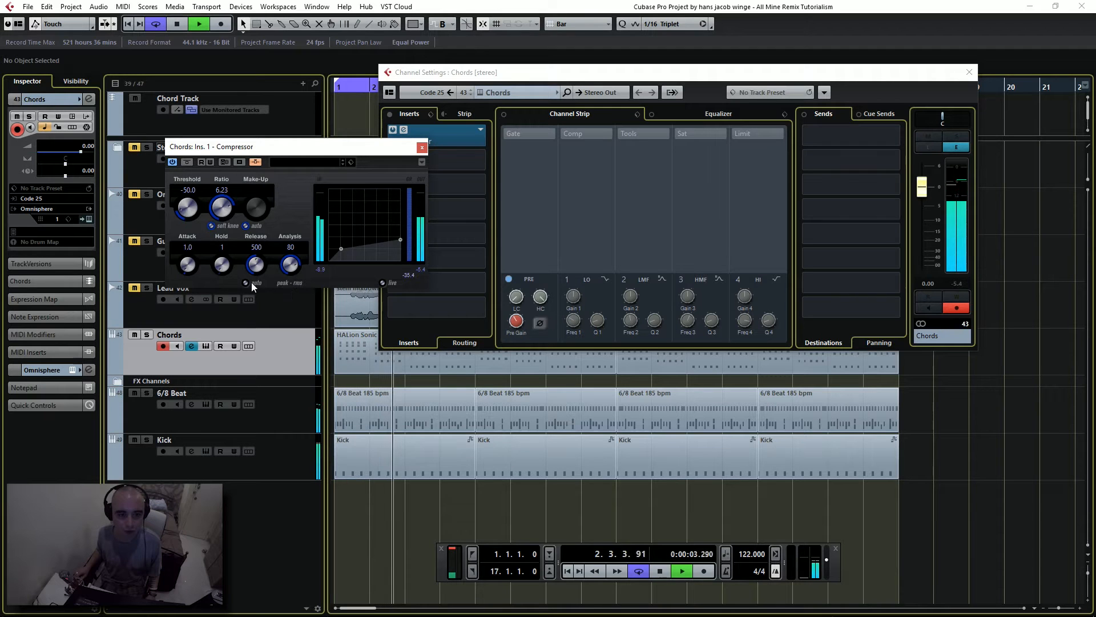
{"action": "left_click_drag", "start_coordinate": [257, 265], "coordinate": [259, 292]}
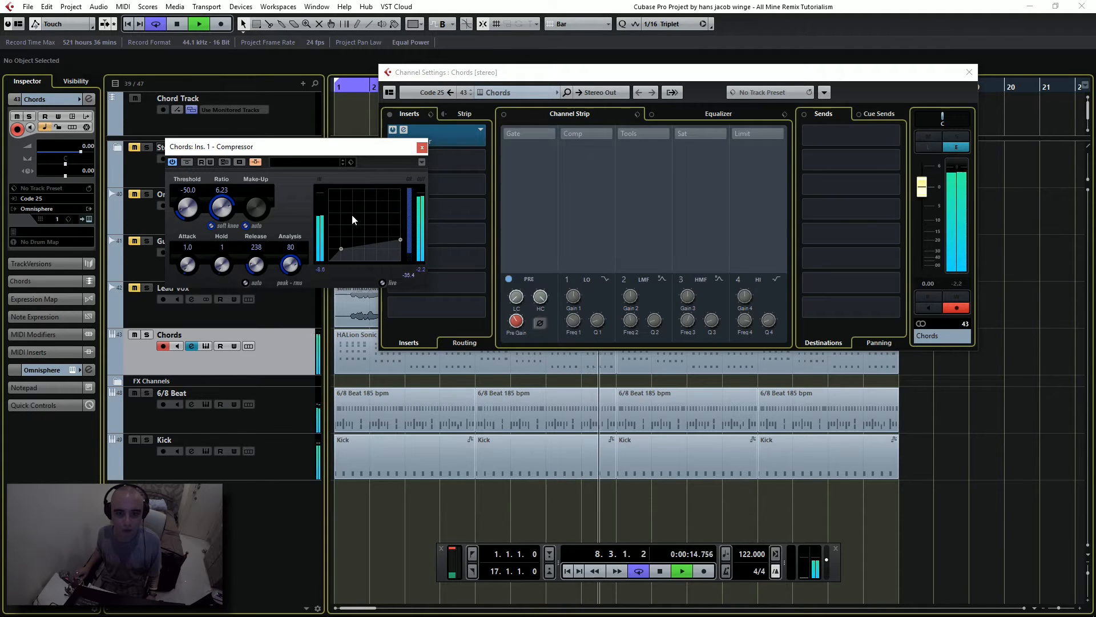
{"action": "left_click", "coordinate": [422, 147]}
Step: Lower the Chords channel's pre-gain, stop playback and insert the SoundToys EffectRack in the channel's second insert slot
{"action": "left_click_drag", "start_coordinate": [515, 324], "coordinate": [514, 331]}
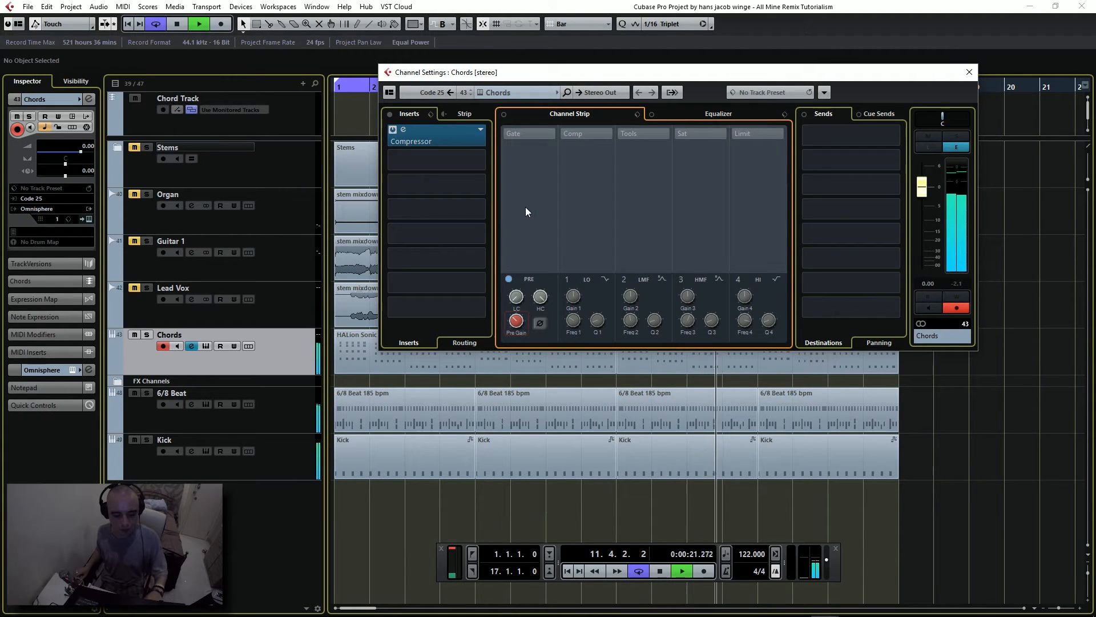
{"action": "key", "text": "space"}
{"action": "left_click", "coordinate": [478, 158]}
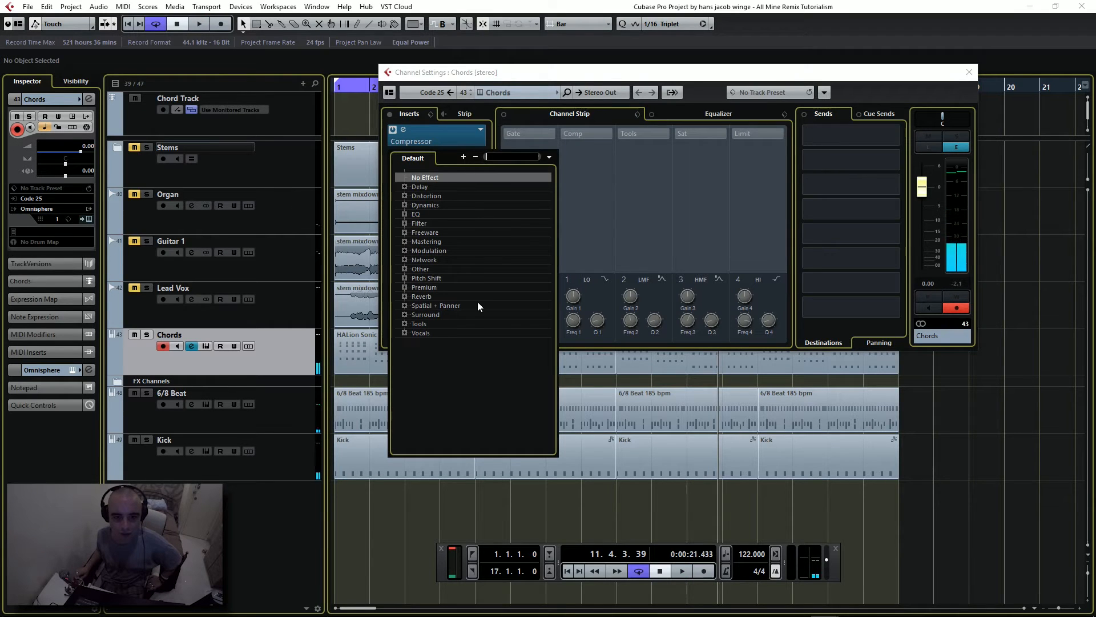
{"action": "left_click", "coordinate": [405, 287]}
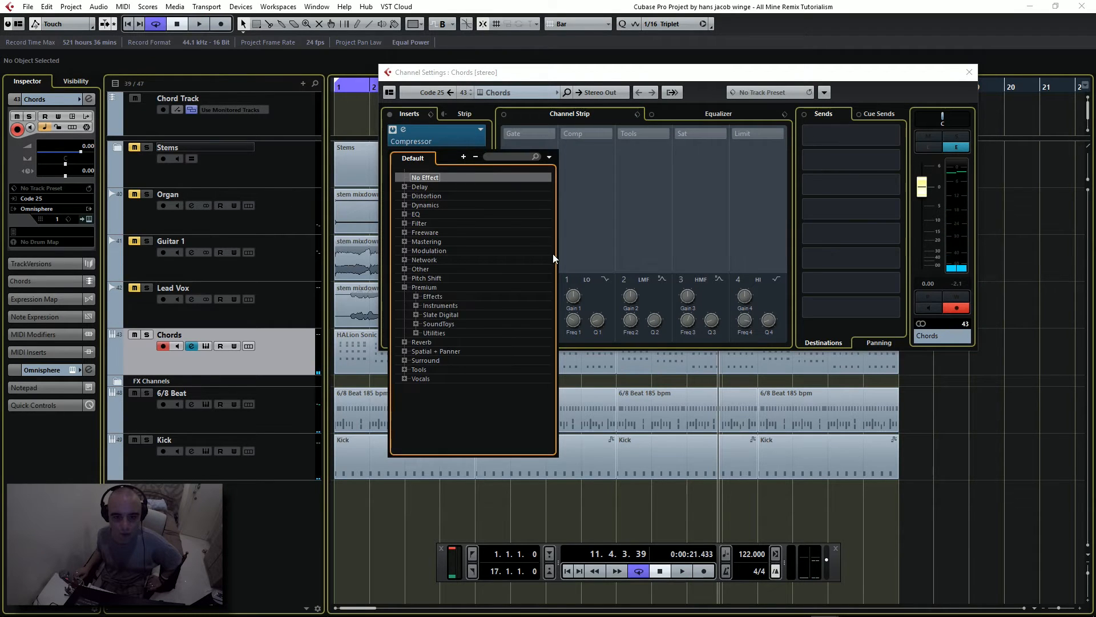
{"action": "left_click", "coordinate": [416, 323]}
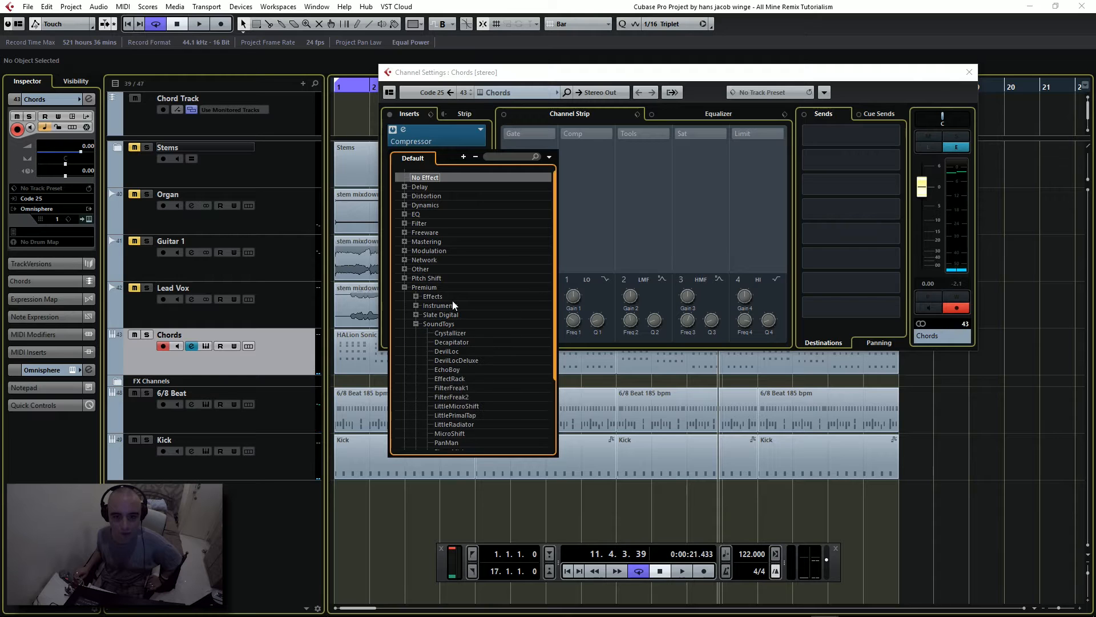
{"action": "left_click", "coordinate": [486, 378]}
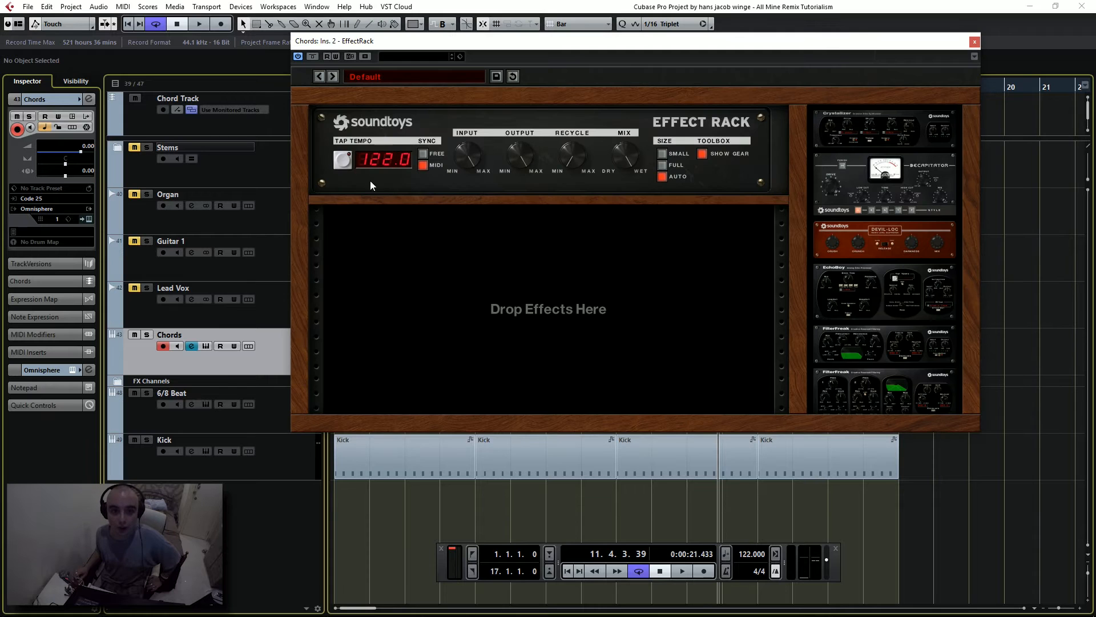
Step: Load the EffectRack's MidResSlapper delay preset and lower the rack's overall mix during playback, closing the plug-in window
{"action": "left_click", "coordinate": [414, 77]}
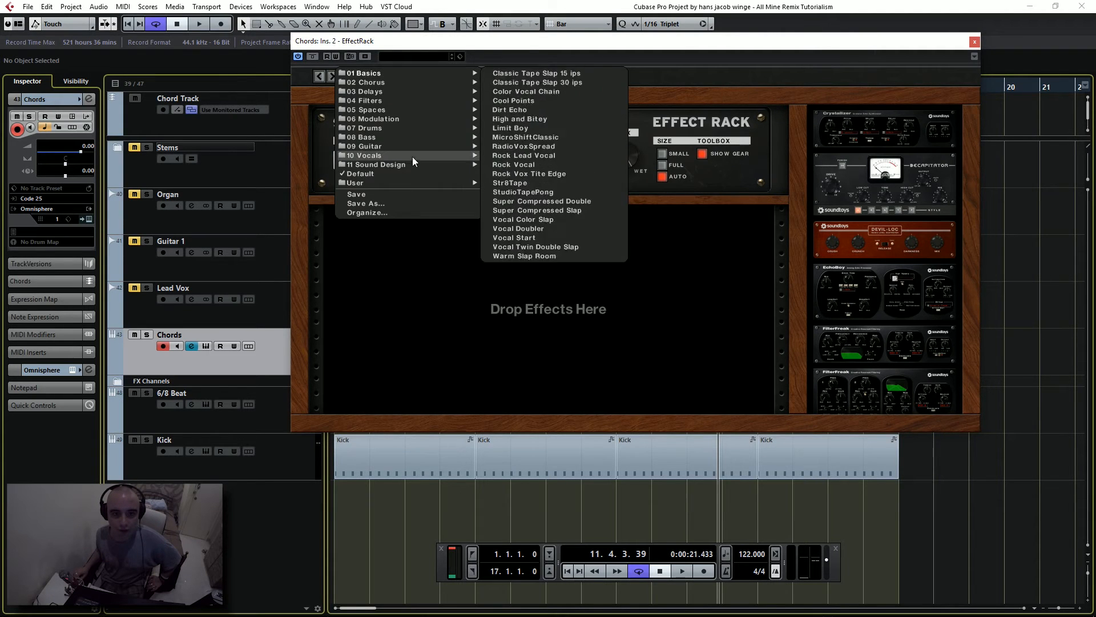
{"action": "mouse_move", "coordinate": [414, 100]}
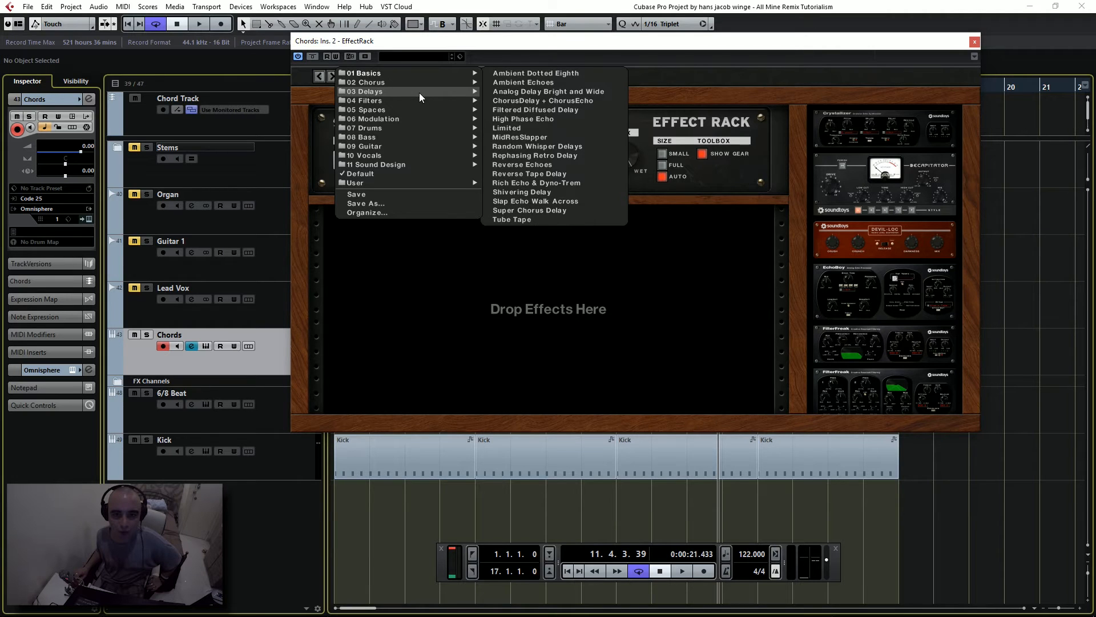
{"action": "left_click", "coordinate": [583, 137]}
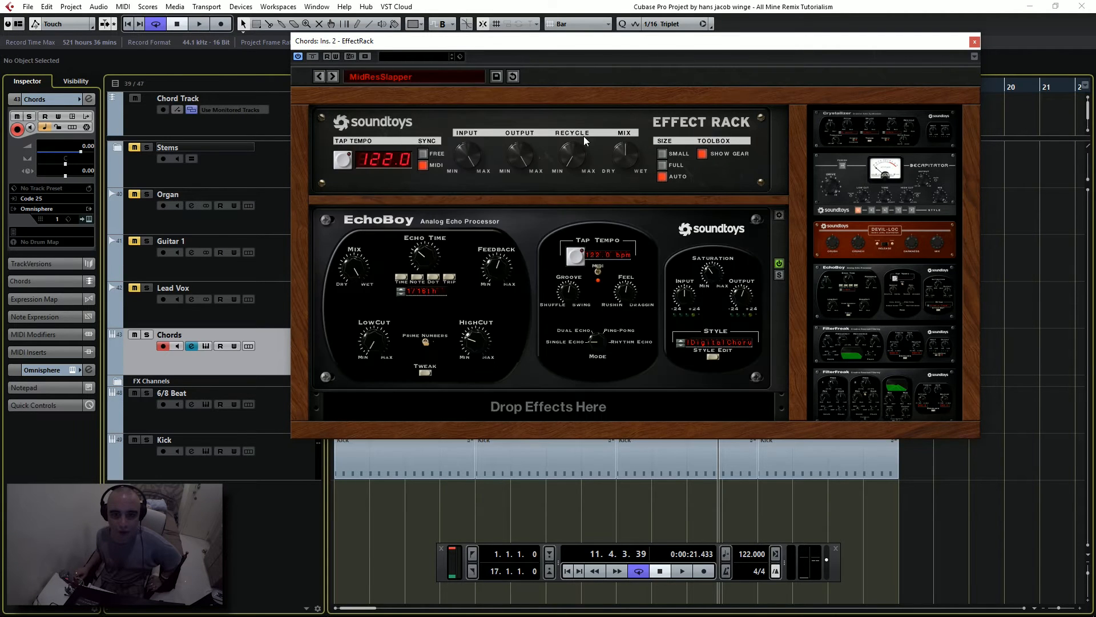
{"action": "left_click", "coordinate": [679, 571]}
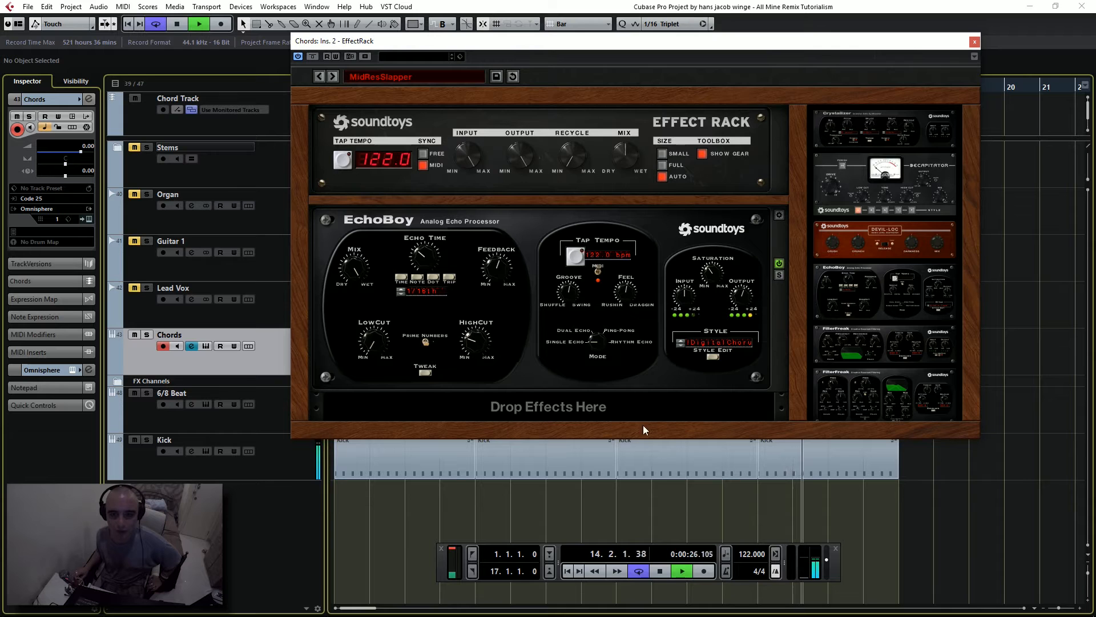
{"action": "left_click_drag", "start_coordinate": [623, 165], "coordinate": [625, 181]}
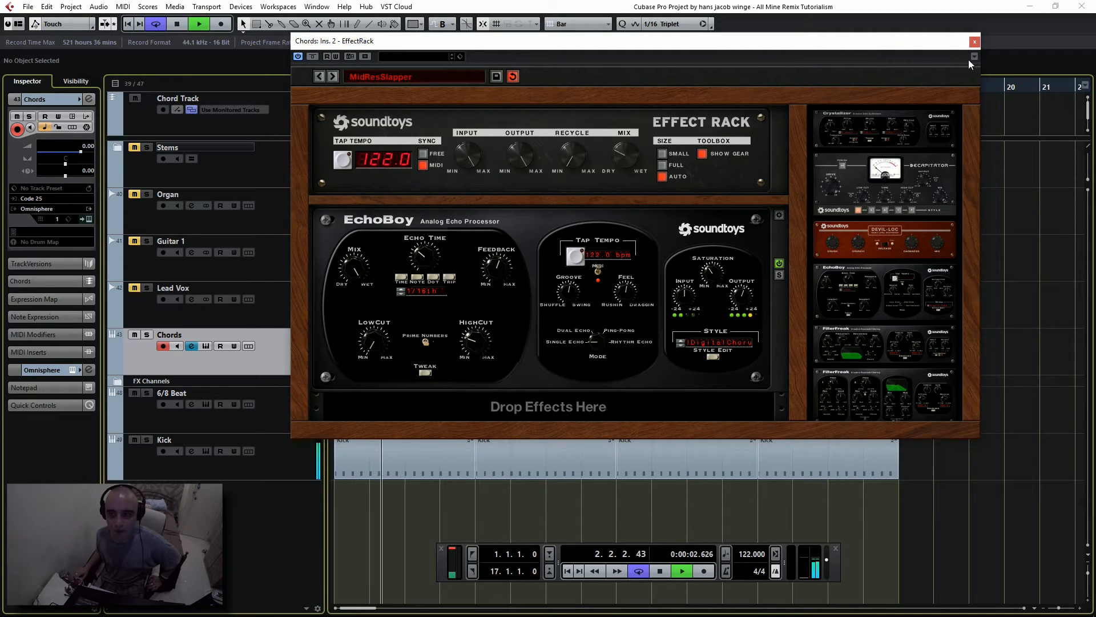
{"action": "left_click", "coordinate": [972, 43]}
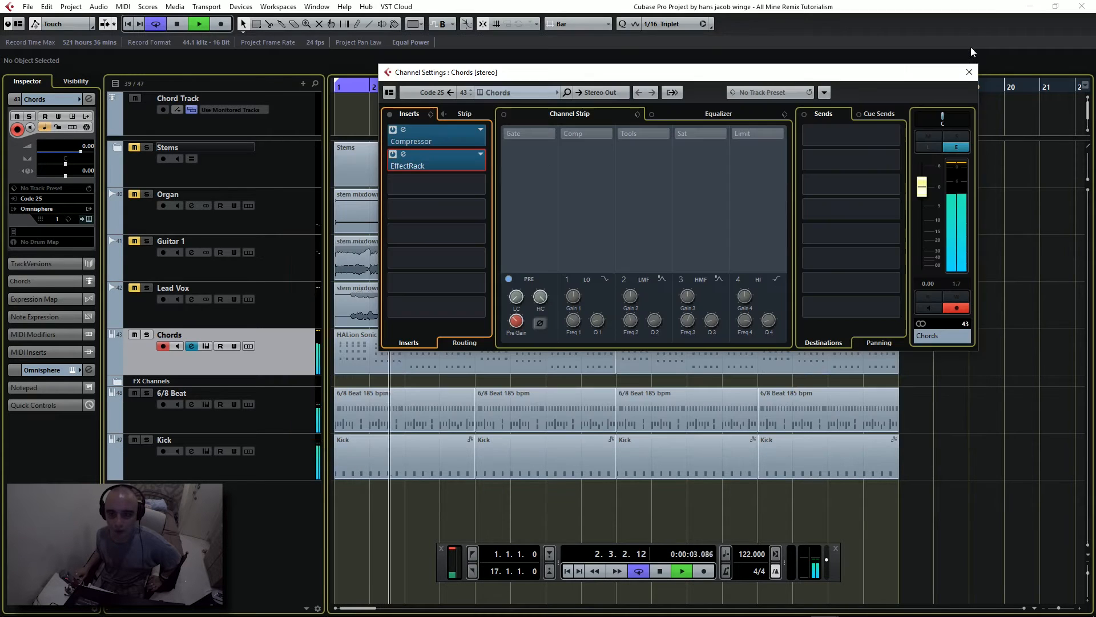
Step: Set the Chords compressor's ratio to 5.74 and release to 262 during playback, closing its window
{"action": "left_click", "coordinate": [404, 129]}
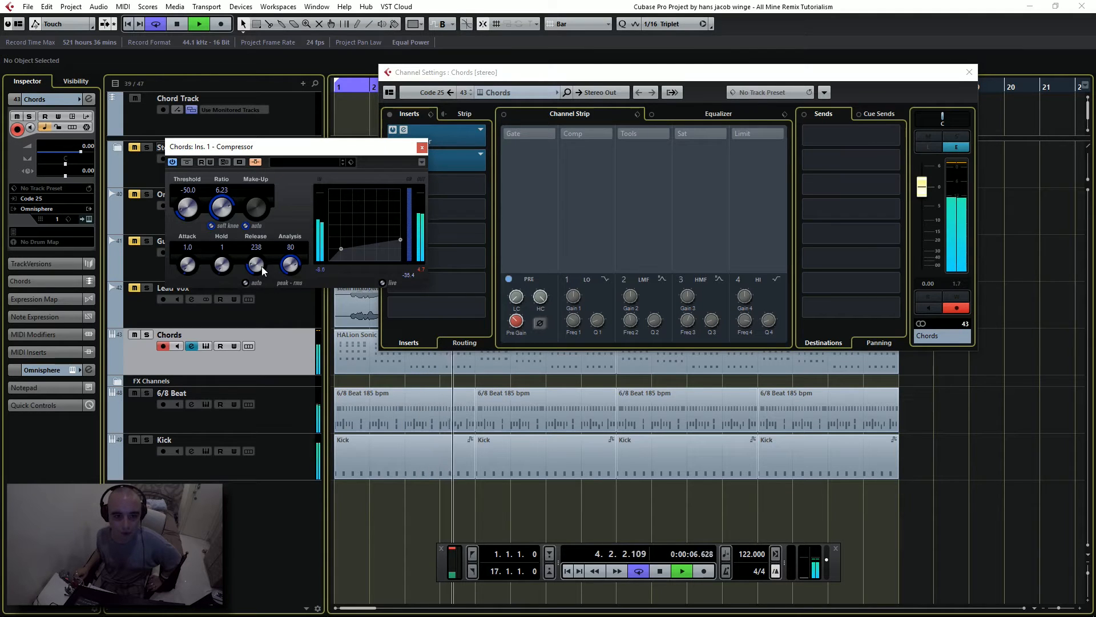
{"action": "mouse_move", "coordinate": [262, 266]}
{"action": "left_mouse_down"}
{"action": "mouse_move", "coordinate": [263, 250]}
{"action": "mouse_move", "coordinate": [264, 269]}
{"action": "left_mouse_up"}
{"action": "left_click_drag", "start_coordinate": [222, 215], "coordinate": [223, 222]}
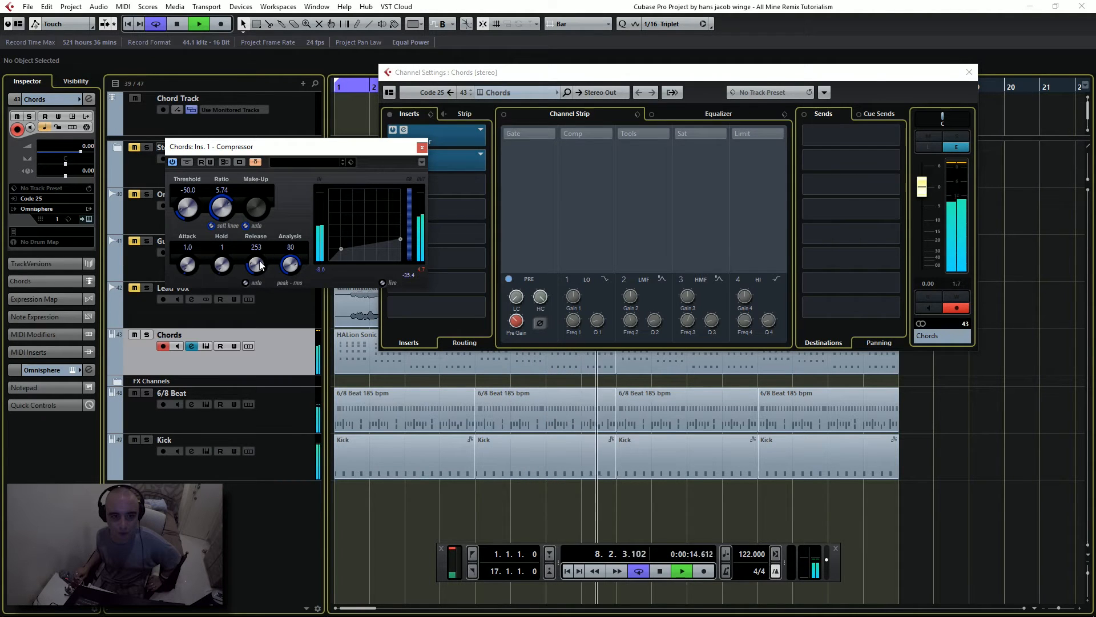
{"action": "left_click_drag", "start_coordinate": [259, 263], "coordinate": [261, 262]}
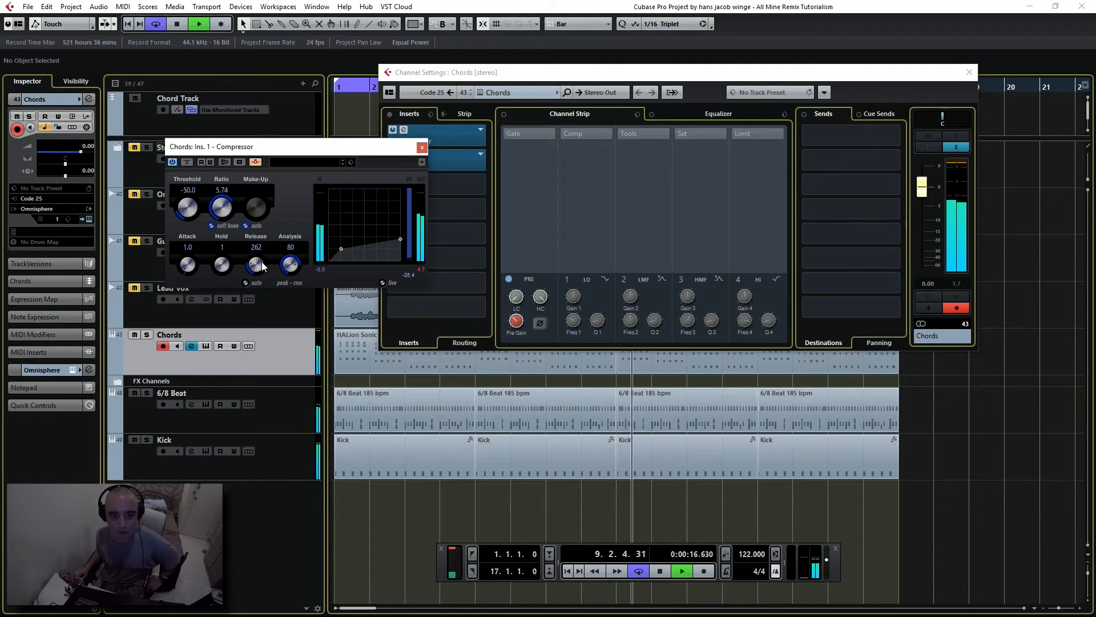
{"action": "left_click", "coordinate": [424, 147]}
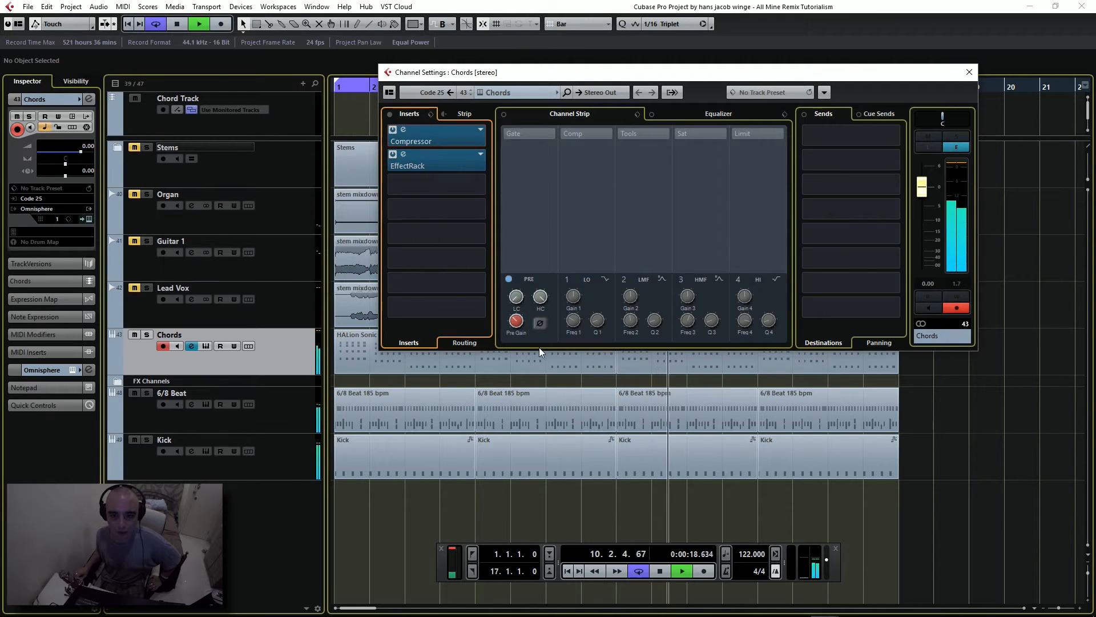
Step: Readjust the Chords channel's pre-gain, close the channel settings and return the stopped project to its start
{"action": "left_click", "coordinate": [515, 322]}
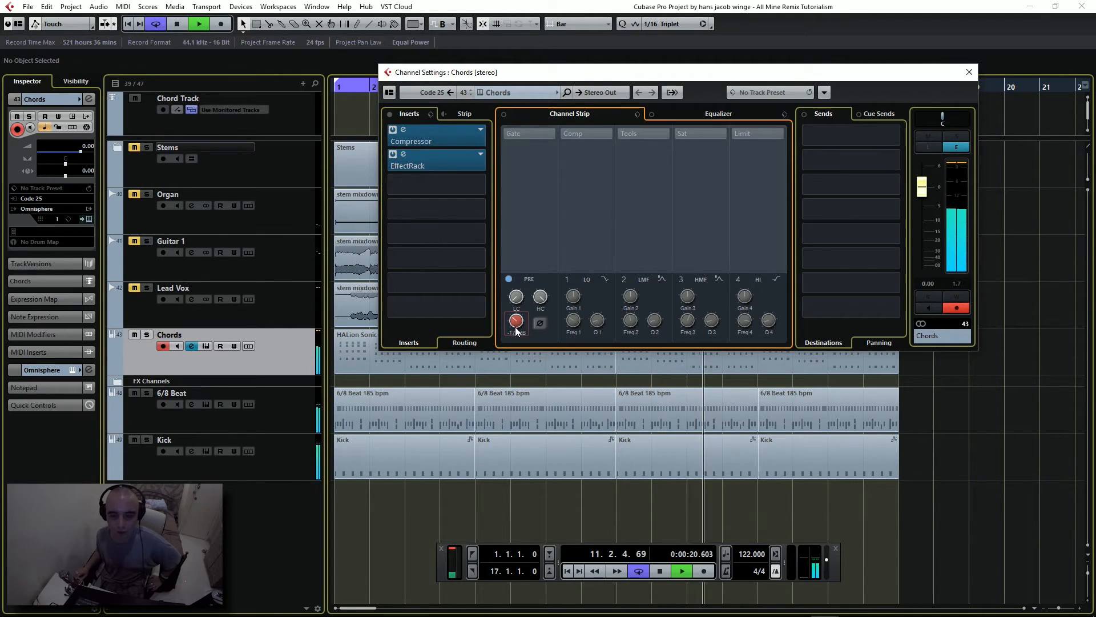
{"action": "left_click", "coordinate": [969, 72]}
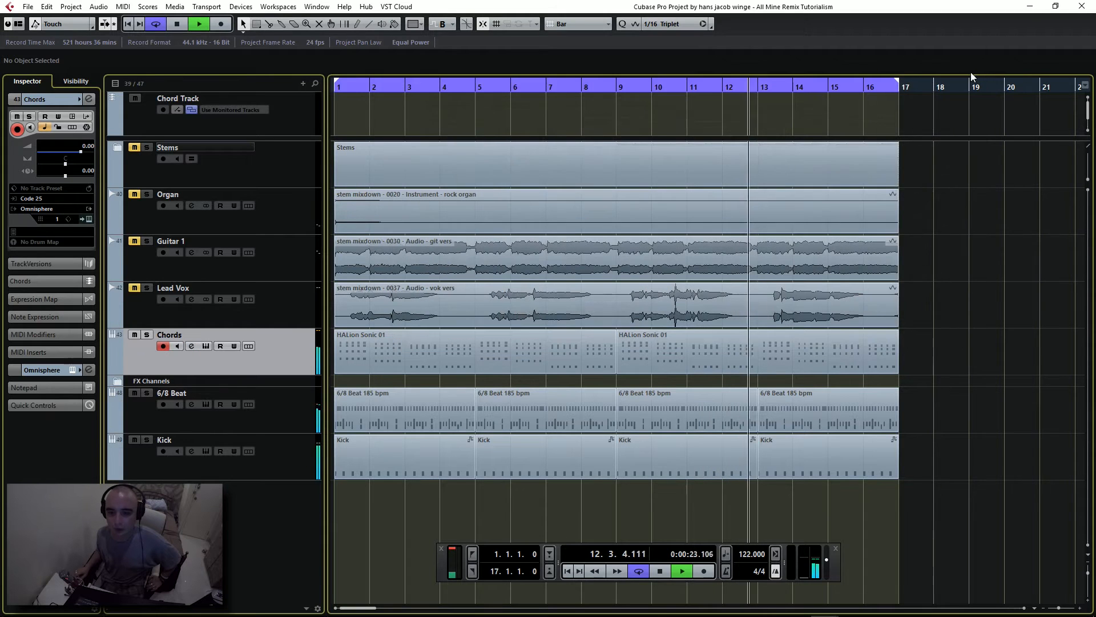
{"action": "left_click", "coordinate": [660, 572]}
{"action": "left_click", "coordinate": [566, 571]}
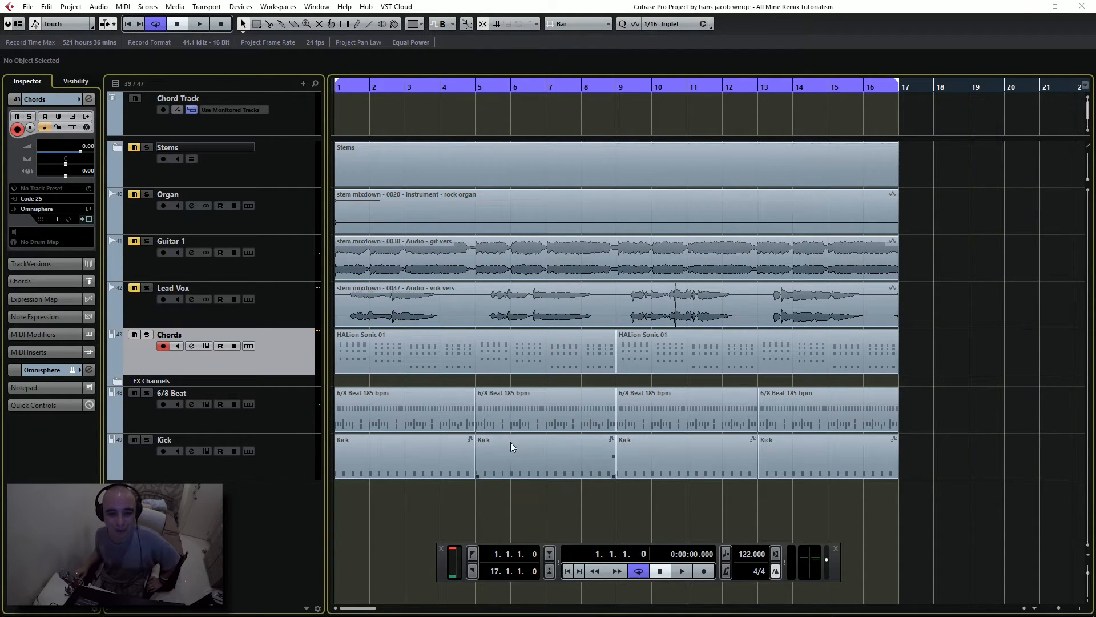
Step: Examine the note pattern of the first 6/8 Beat part in the Key Editor, closing it and deselecting the part
{"action": "double_click", "coordinate": [415, 405]}
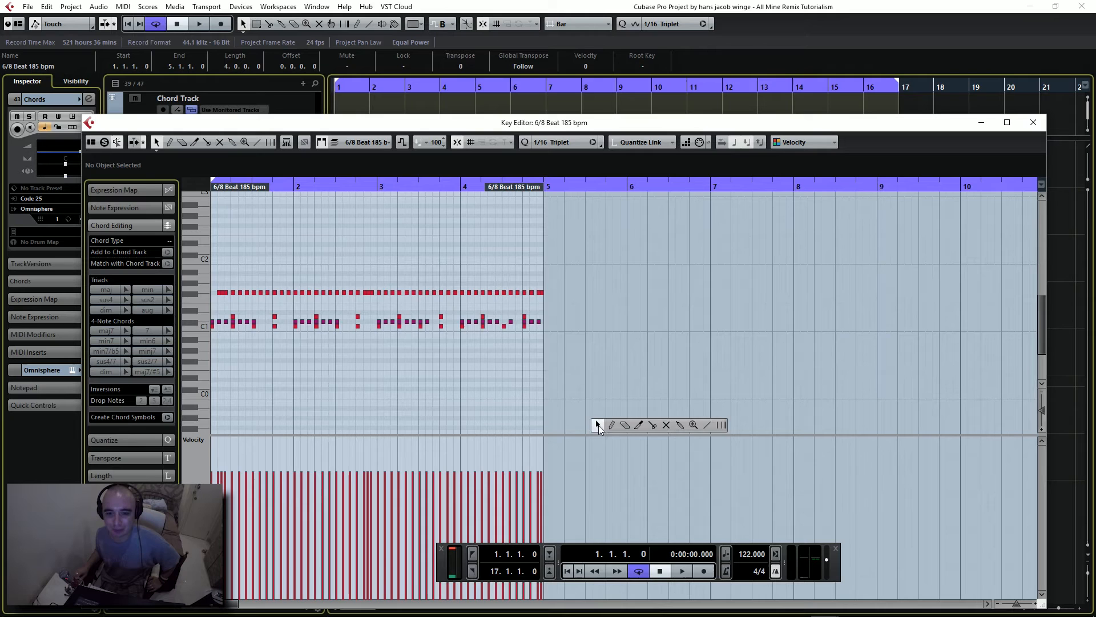
{"action": "left_click", "coordinate": [693, 425]}
{"action": "left_click_drag", "start_coordinate": [566, 373], "coordinate": [189, 216]}
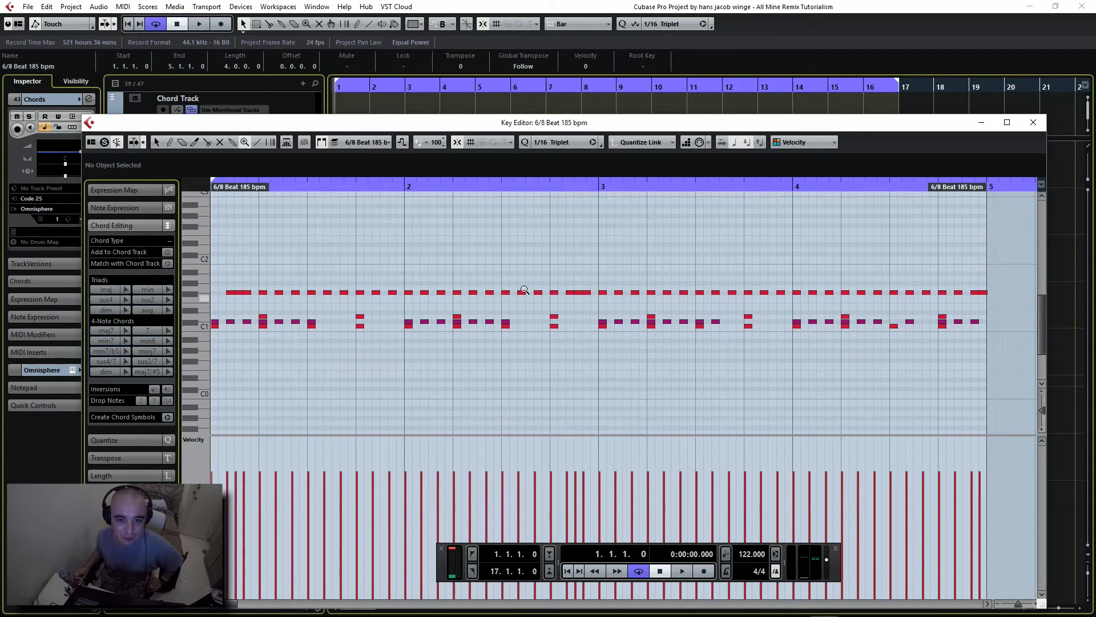
{"action": "left_click", "coordinate": [1032, 124]}
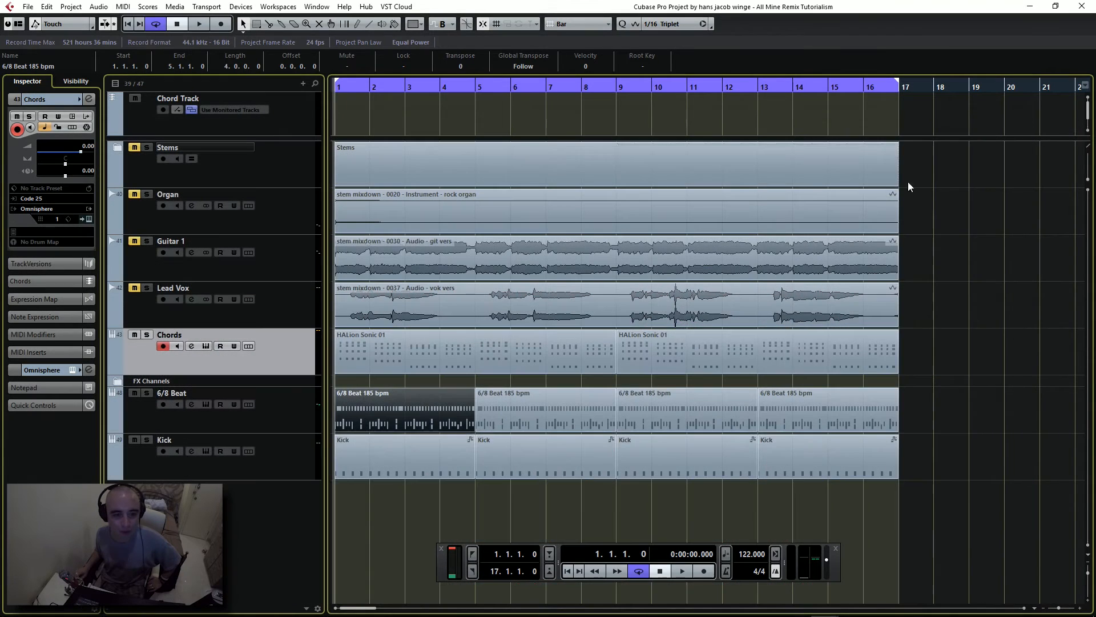
{"action": "left_click", "coordinate": [432, 506]}
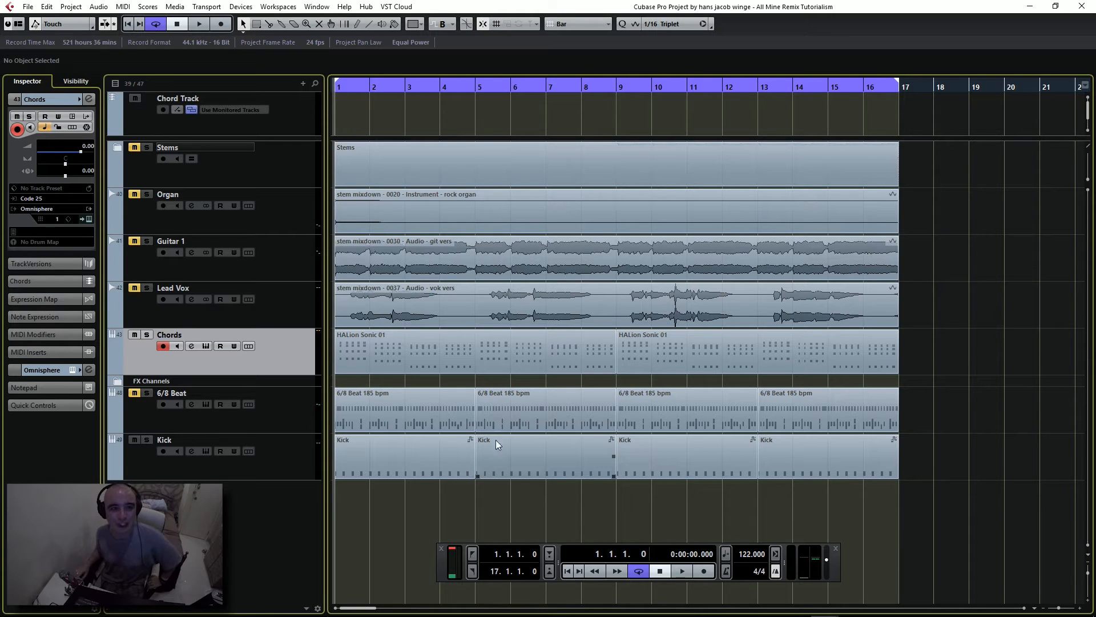
Step: Show the project window's Racks zone and list all items of the MediaBay's Loops & Samples
{"action": "left_click", "coordinate": [18, 25]}
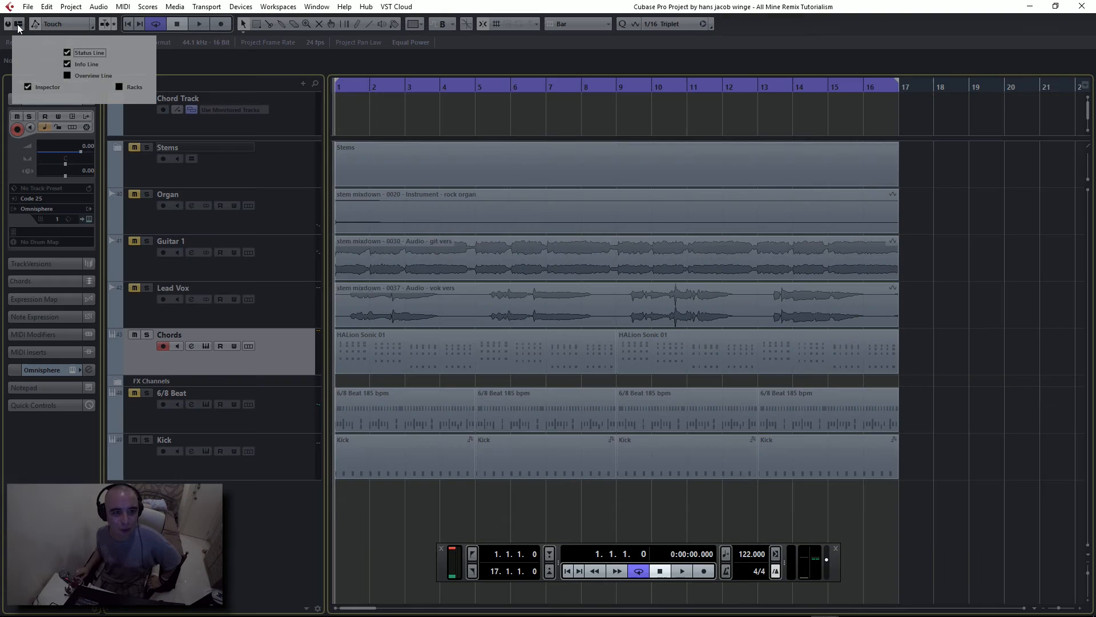
{"action": "left_click", "coordinate": [119, 87]}
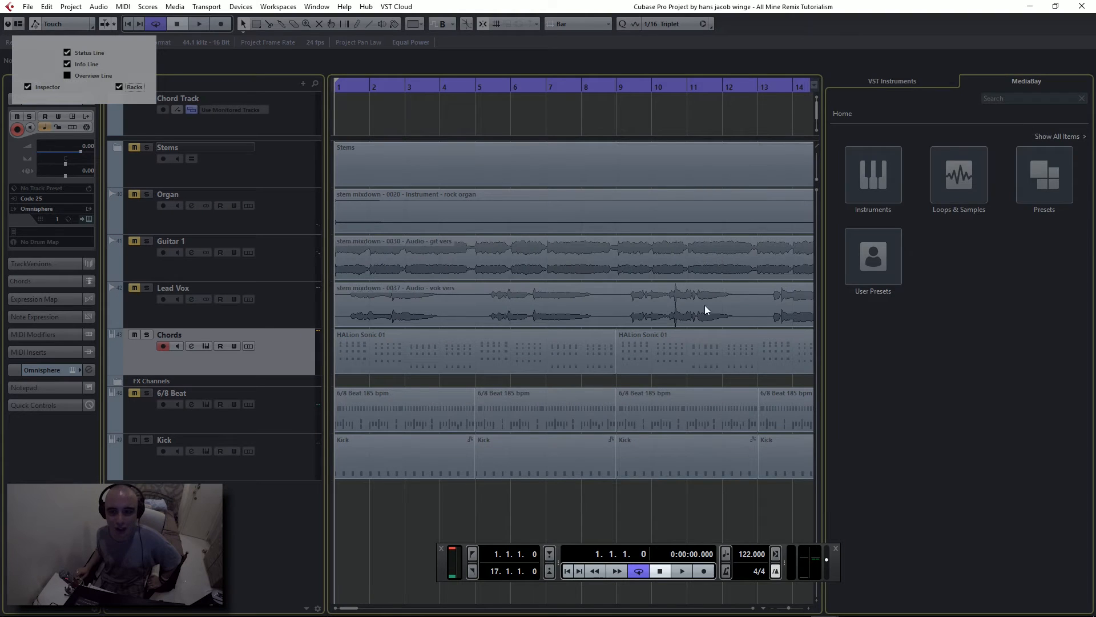
{"action": "left_click", "coordinate": [908, 376]}
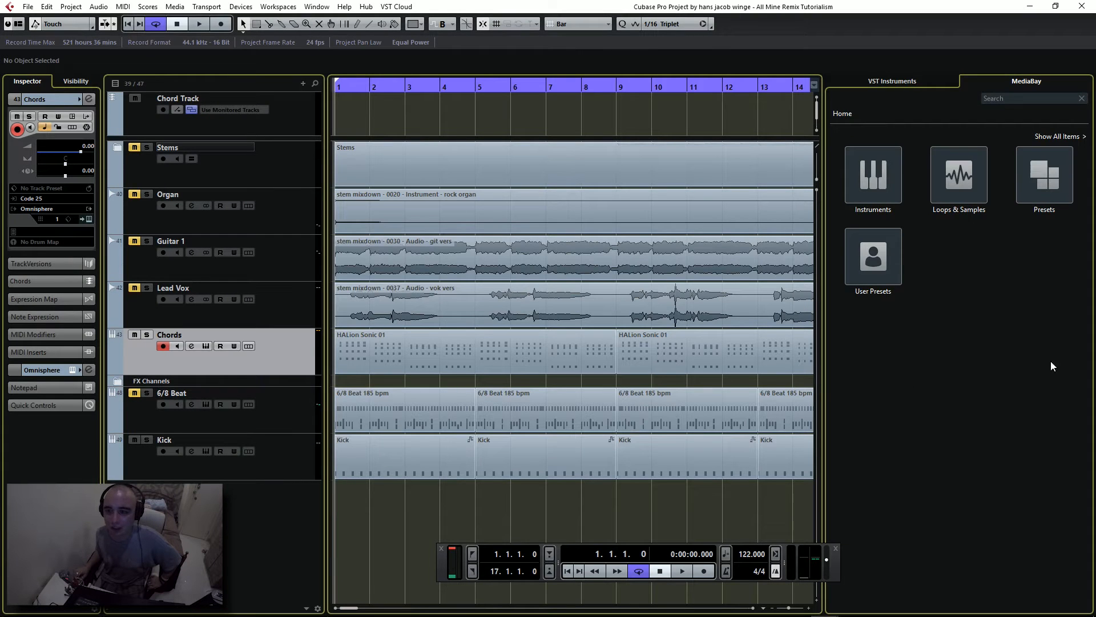
{"action": "left_click", "coordinate": [970, 182]}
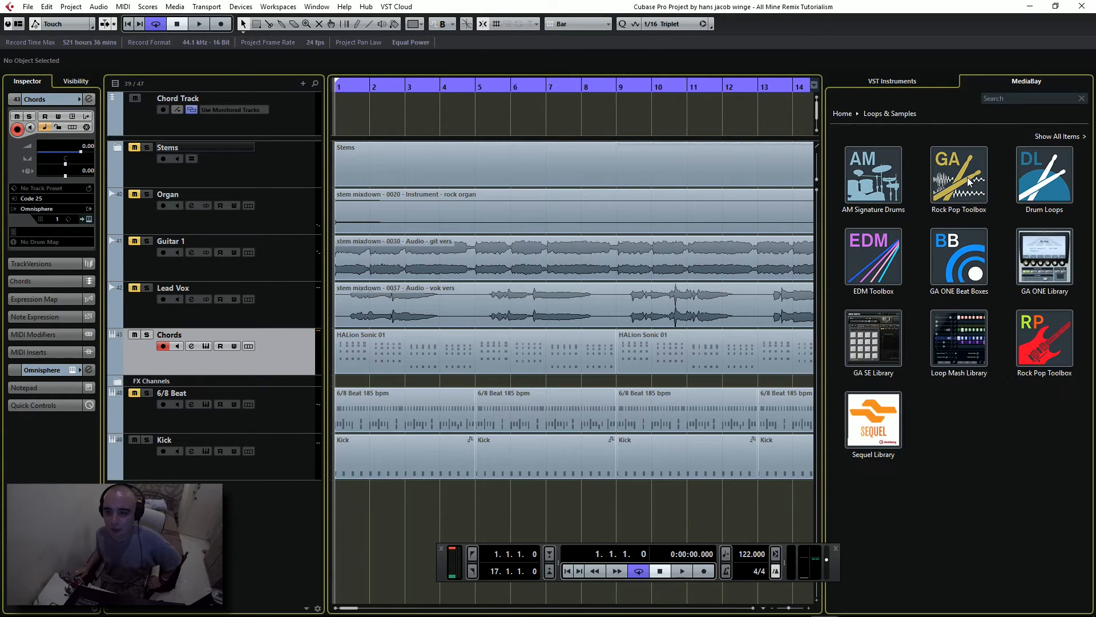
{"action": "left_click", "coordinate": [1073, 137]}
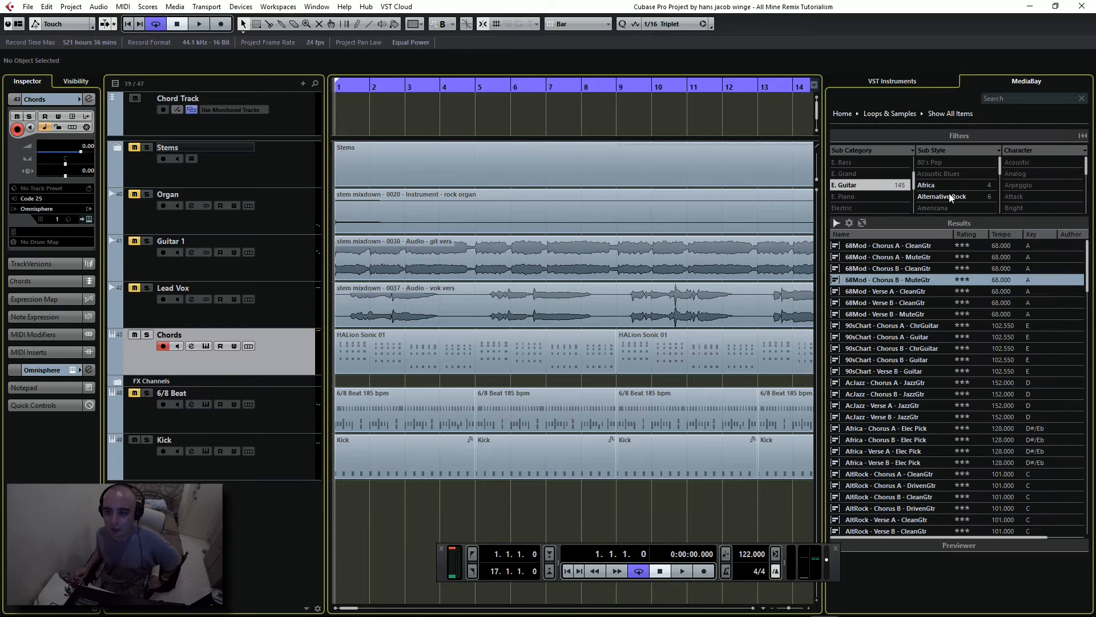
Step: Pick MIDI Files in the MediaBay's media type filter and switch the sub category from E. Guitar to Percussion
{"action": "left_click", "coordinate": [835, 223]}
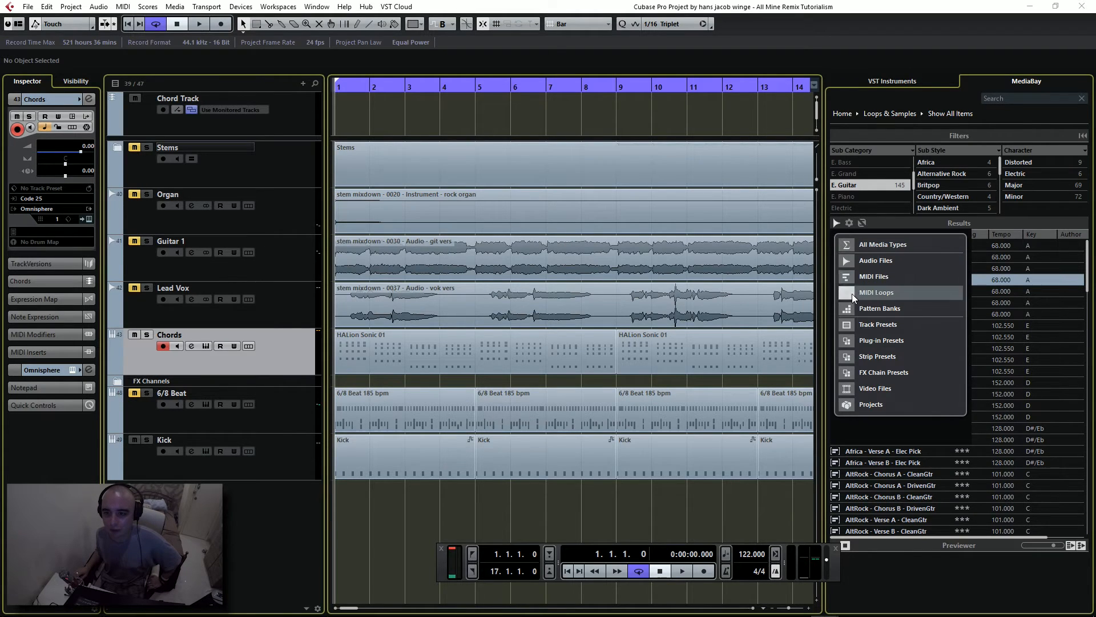
{"action": "left_click", "coordinate": [851, 276]}
{"action": "left_click", "coordinate": [835, 222]}
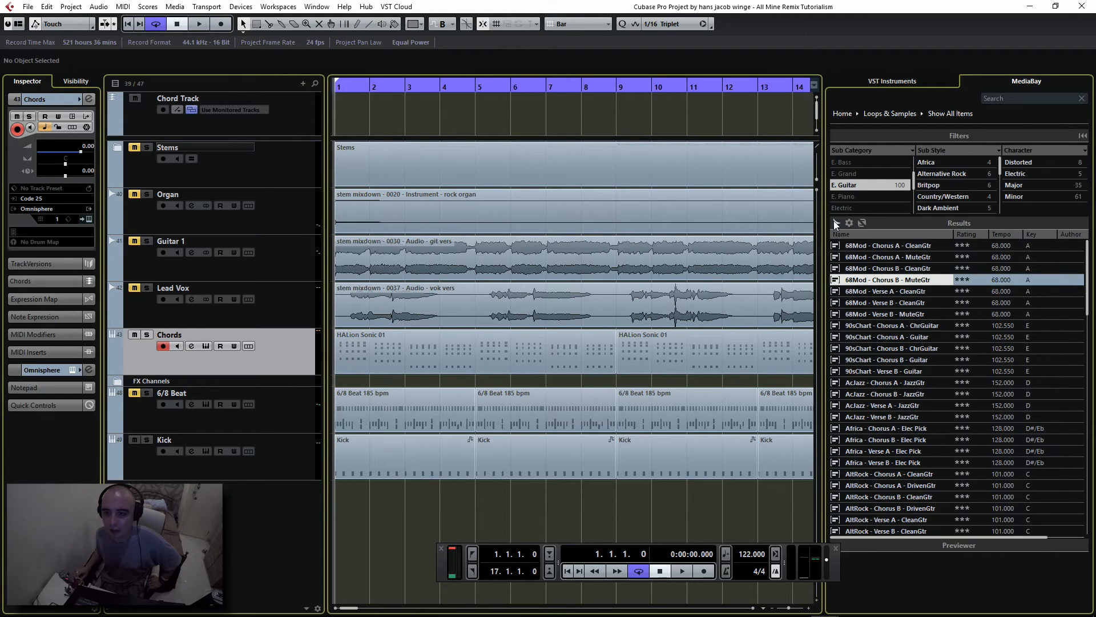
{"action": "left_click", "coordinate": [863, 185]}
{"action": "left_click_drag", "start_coordinate": [913, 177], "coordinate": [914, 192]}
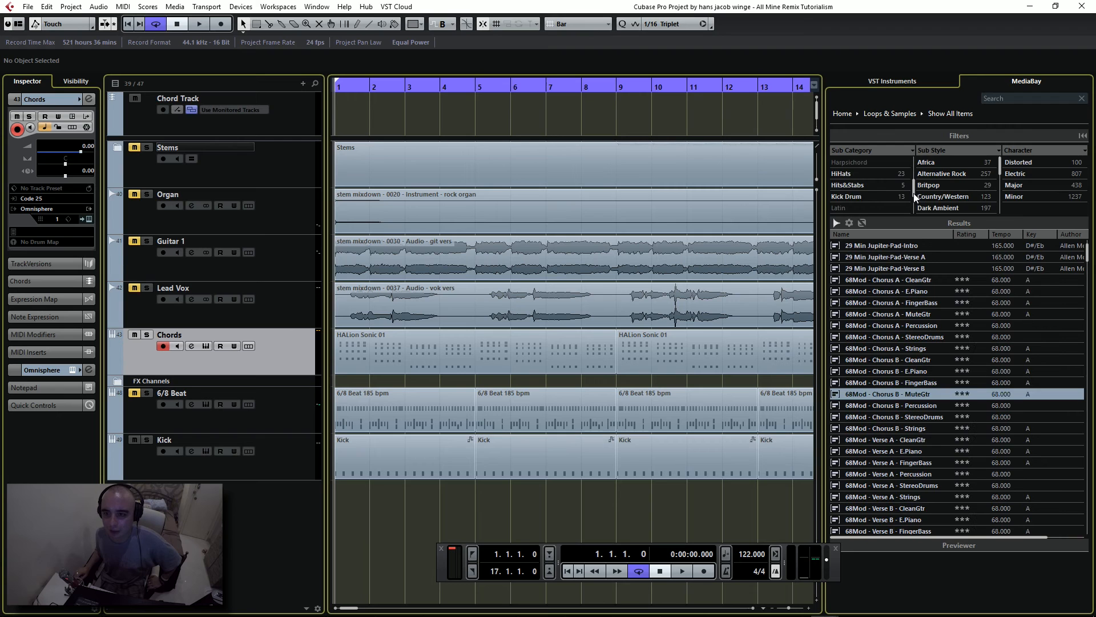
{"action": "scroll", "coordinate": [913, 193], "scroll_direction": "down", "scroll_amount": 3}
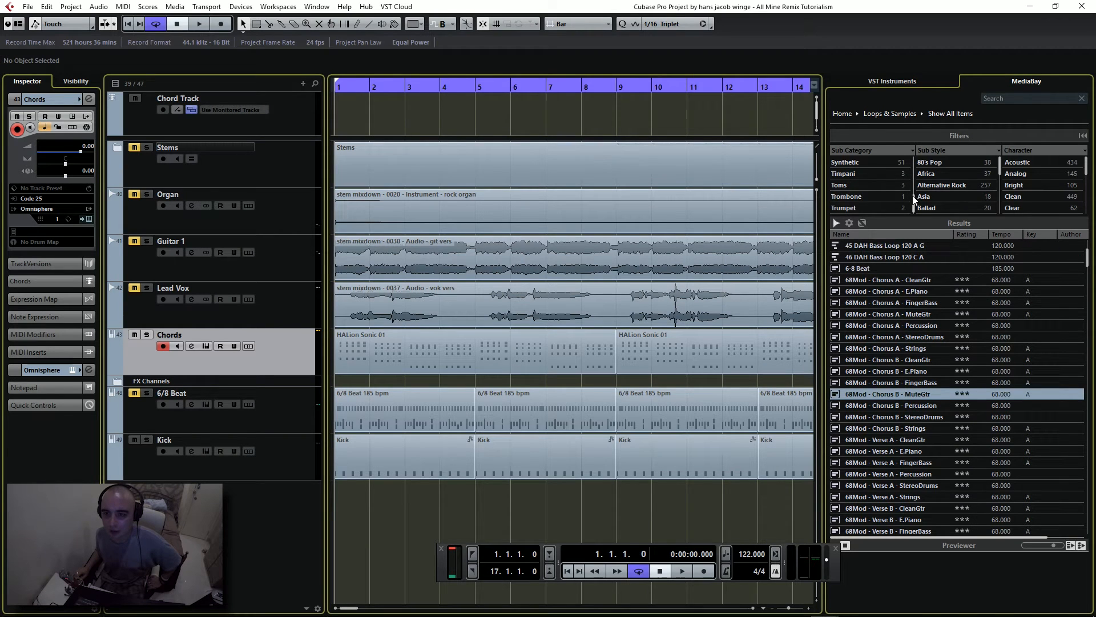
{"action": "mouse_move", "coordinate": [914, 198]}
{"action": "left_mouse_down"}
{"action": "mouse_move", "coordinate": [915, 179]}
{"action": "mouse_move", "coordinate": [915, 189]}
{"action": "left_mouse_up"}
{"action": "left_click", "coordinate": [870, 196]}
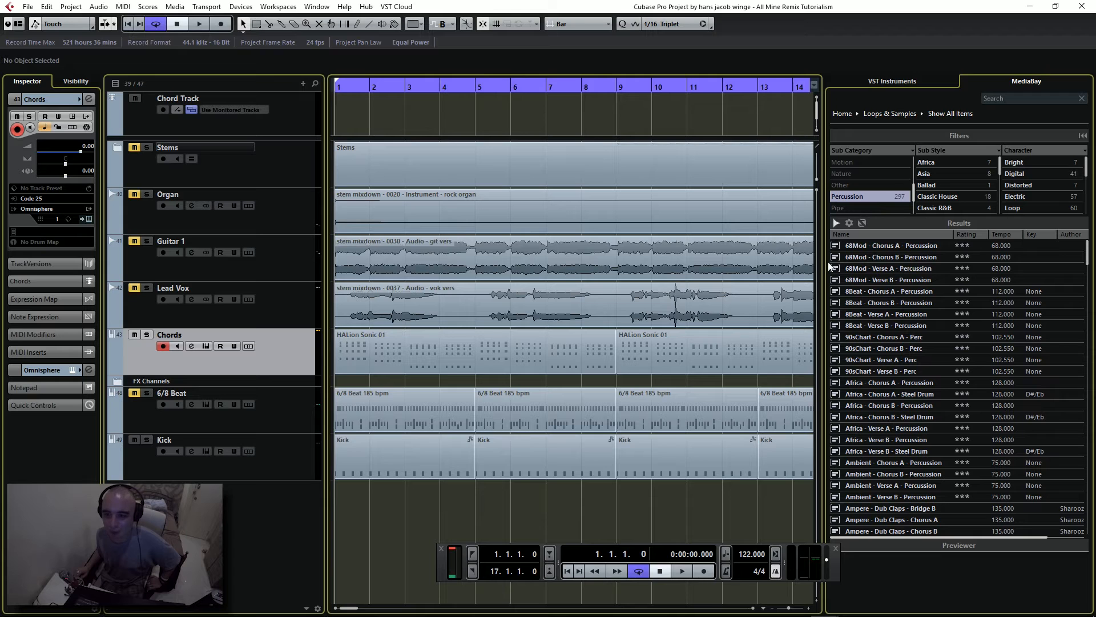
Step: Select the 68Mod - Chorus A - Percussion loop, move the transport panel clear of the previewer and start playback
{"action": "left_click", "coordinate": [854, 246]}
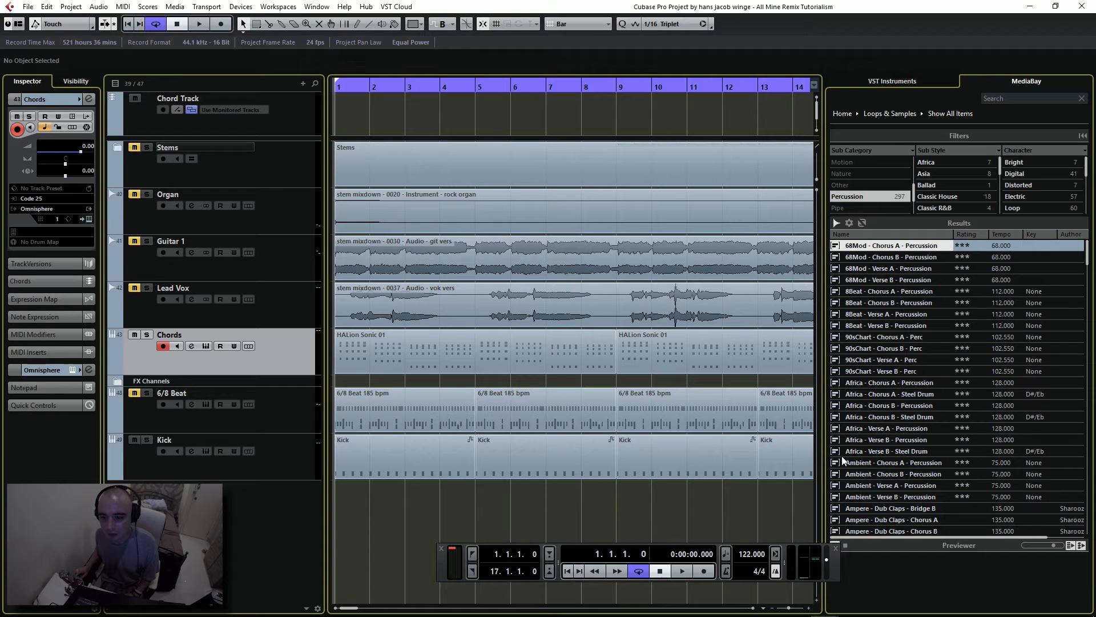
{"action": "left_click_drag", "start_coordinate": [836, 565], "coordinate": [745, 565]}
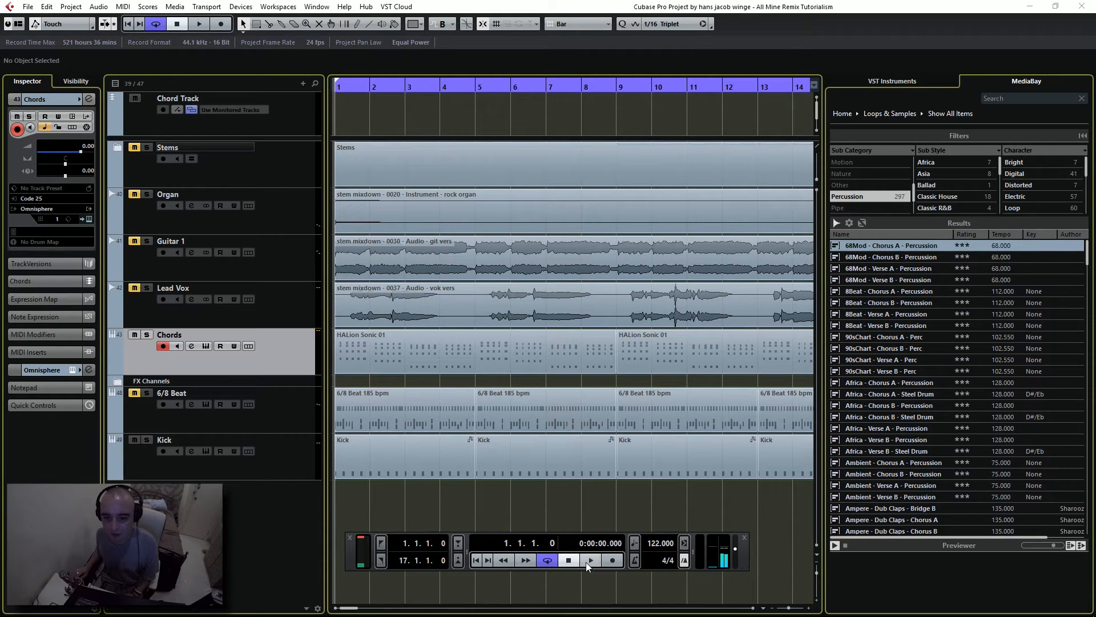
{"action": "key", "text": "space"}
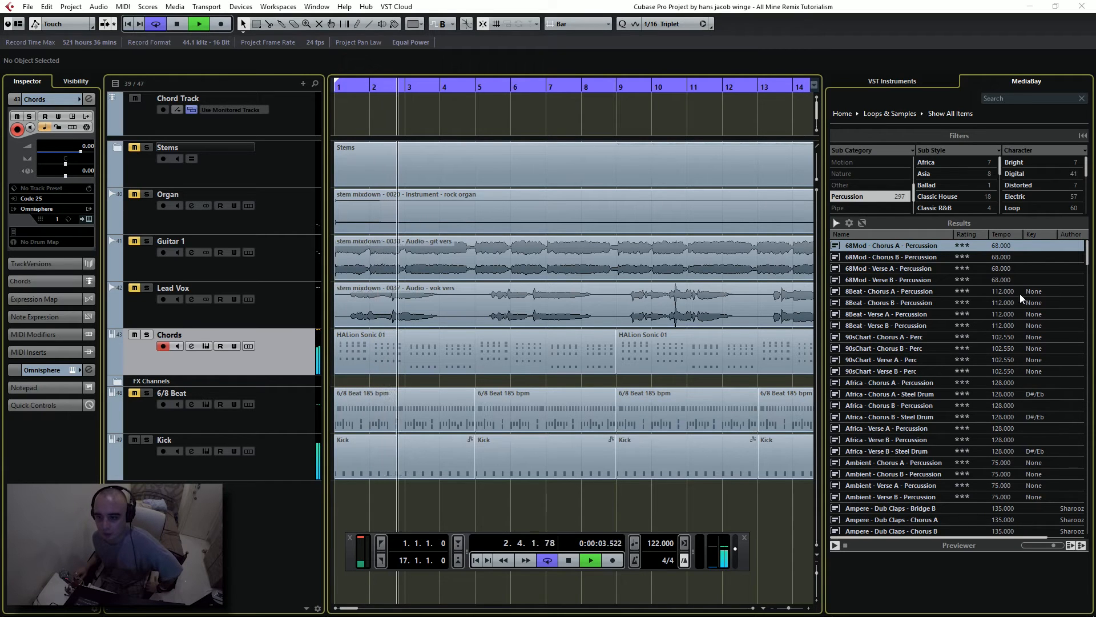
Step: Audition the 68Mod - Chorus B and 68Mod - Verse A percussion loops against the project, ending with playback stopped
{"action": "left_click", "coordinate": [909, 257]}
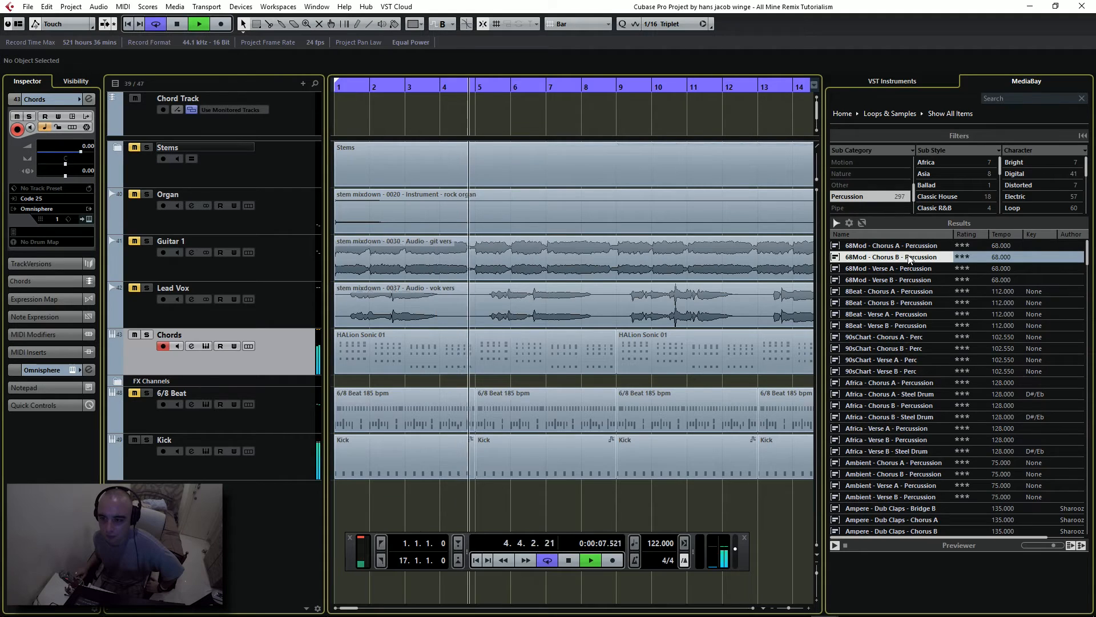
{"action": "left_click", "coordinate": [898, 269]}
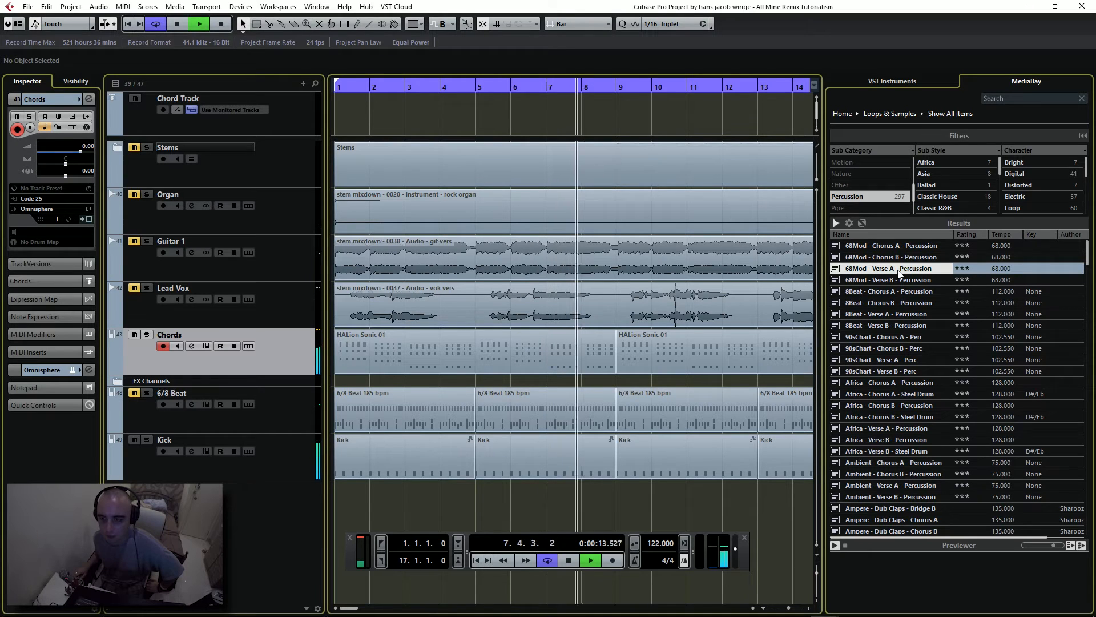
{"action": "left_click", "coordinate": [569, 560]}
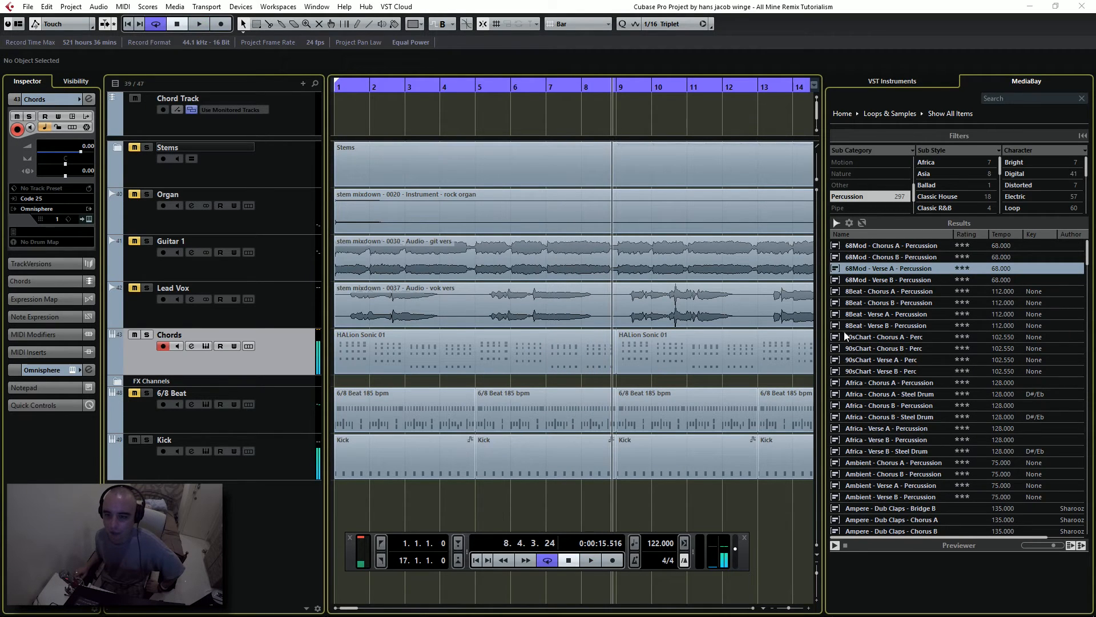
Step: Insert the 68Mod - Verse A - Percussion loop into the project on its own track and select that track
{"action": "double_click", "coordinate": [887, 268]}
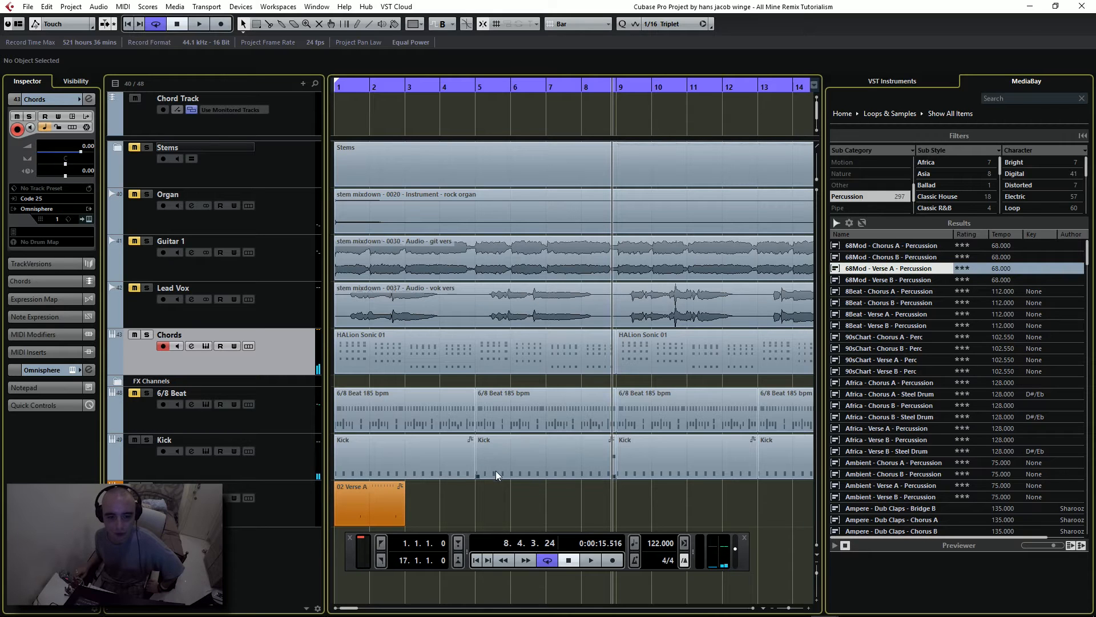
{"action": "left_click", "coordinate": [342, 507]}
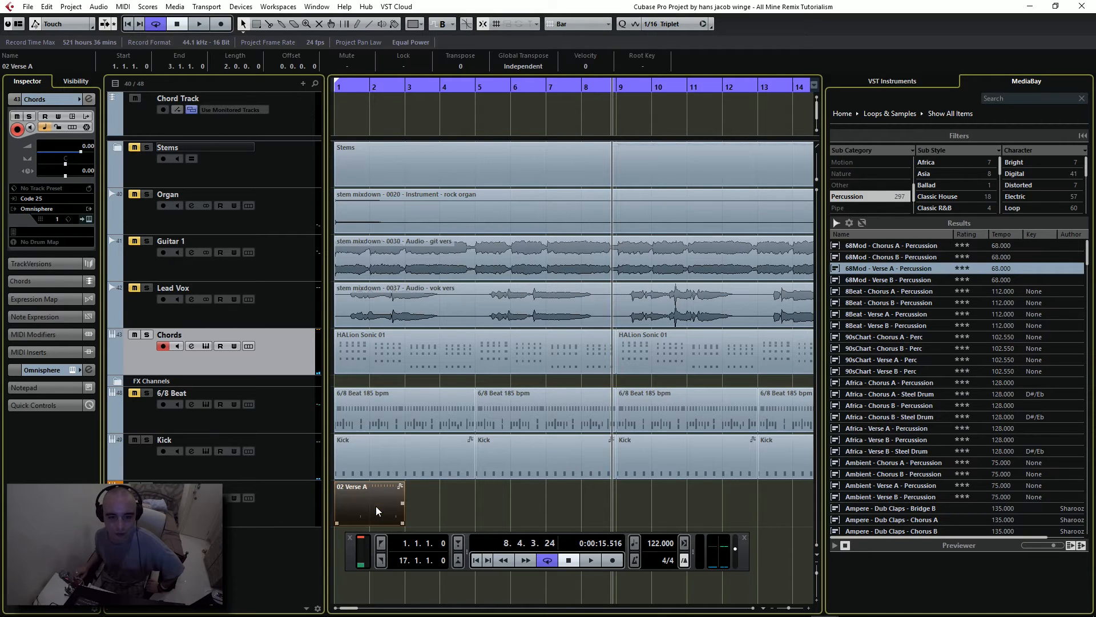
{"action": "left_click", "coordinate": [270, 508]}
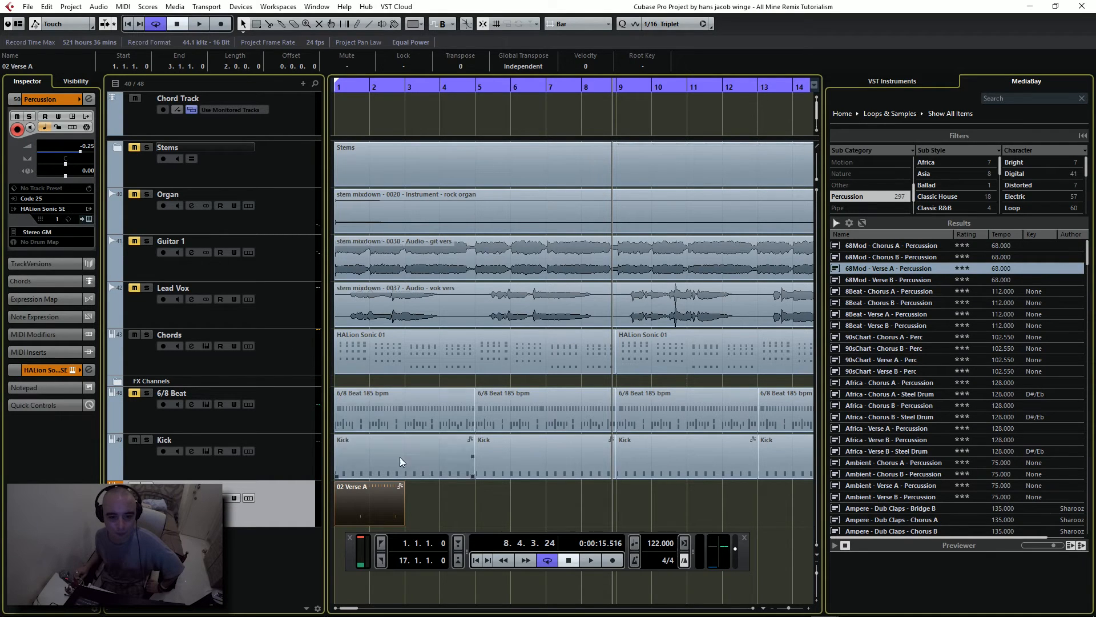
Step: Listen to the new percussion part with the other tracks from the project start, then stop playback
{"action": "left_click", "coordinate": [480, 516]}
{"action": "left_click", "coordinate": [476, 560]}
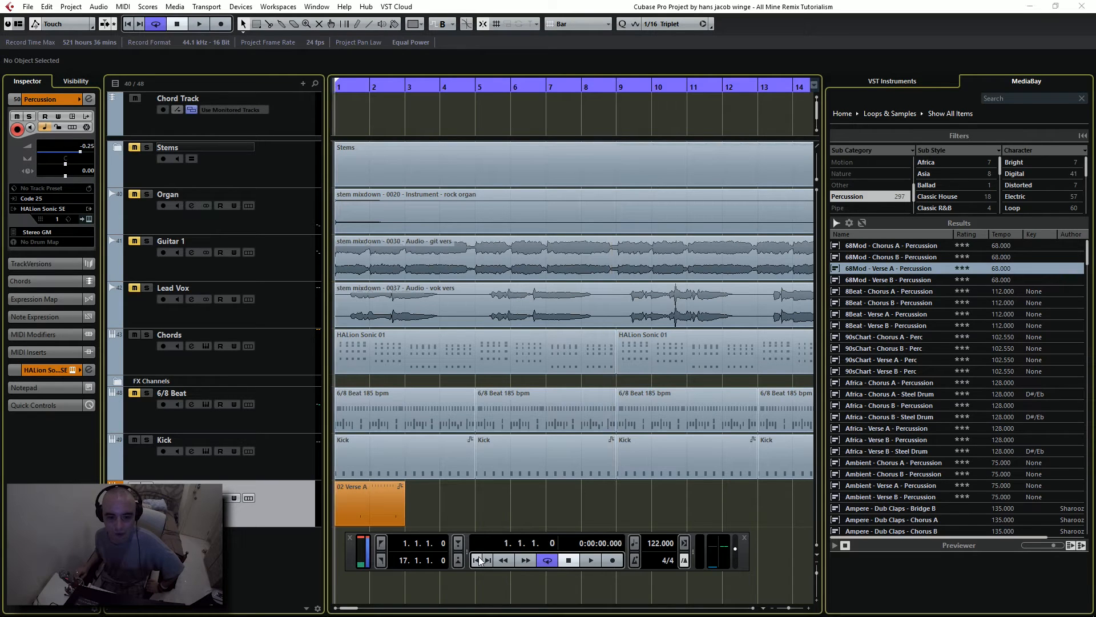
{"action": "left_click", "coordinate": [592, 560]}
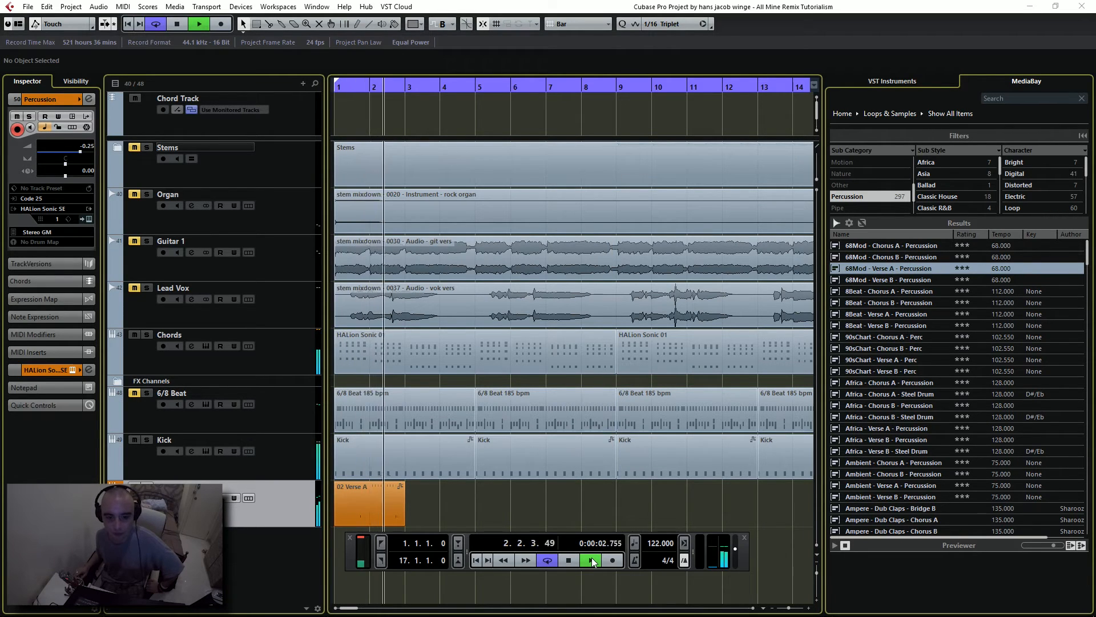
{"action": "left_click", "coordinate": [568, 560]}
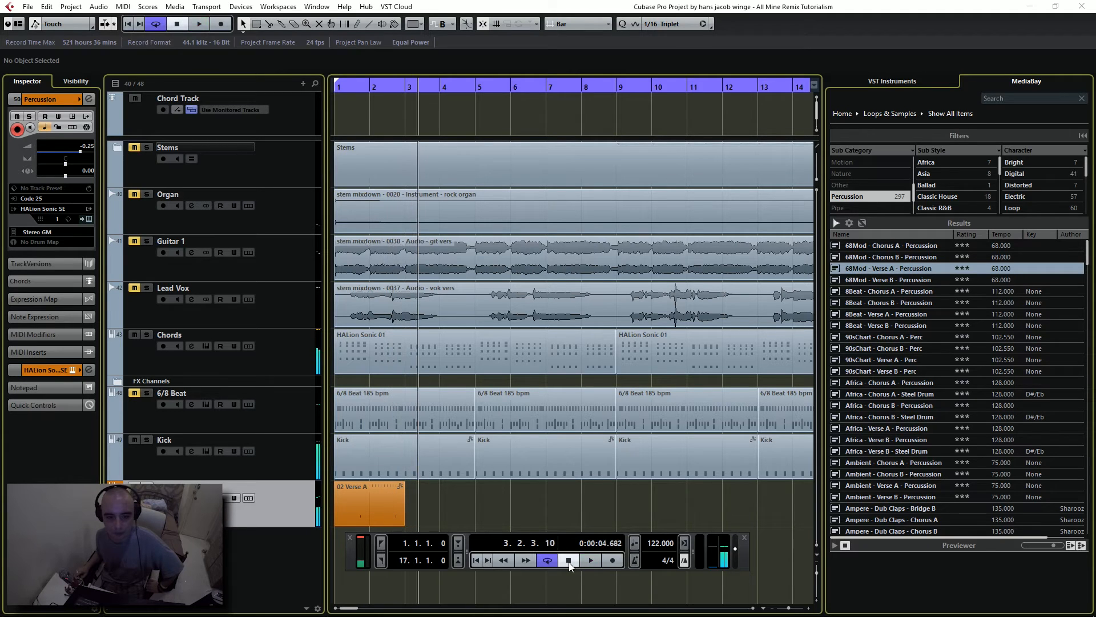
Step: Move the transport panel below the tracks, repeat the 02 Verse A part once up to bar 5 and glue both parts together
{"action": "left_click_drag", "start_coordinate": [356, 561], "coordinate": [345, 595]}
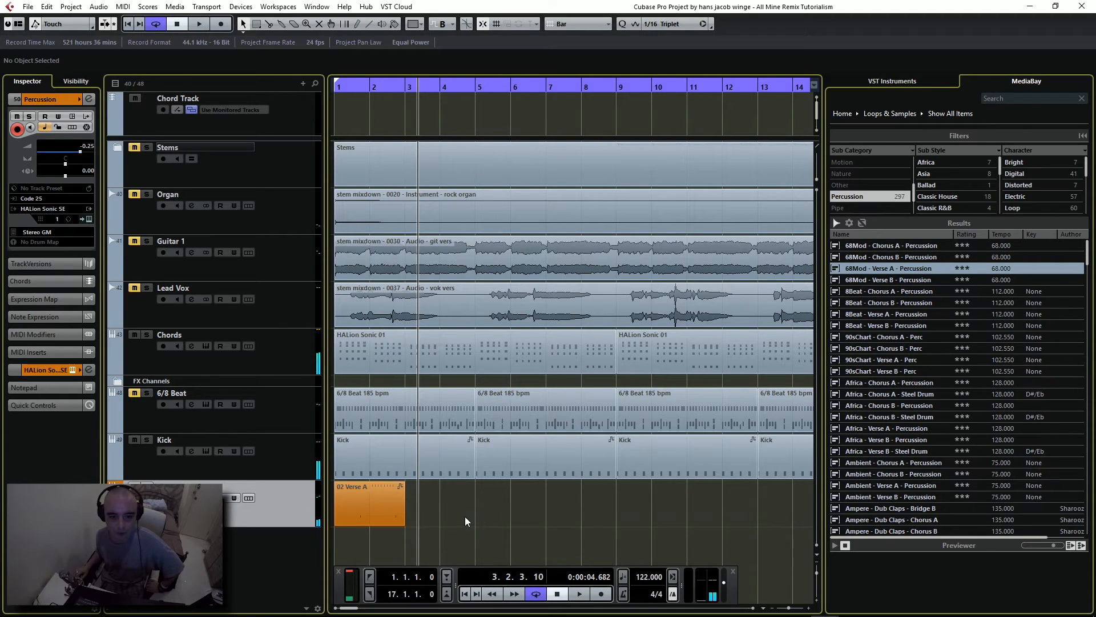
{"action": "left_click_drag", "start_coordinate": [402, 507], "coordinate": [540, 501]}
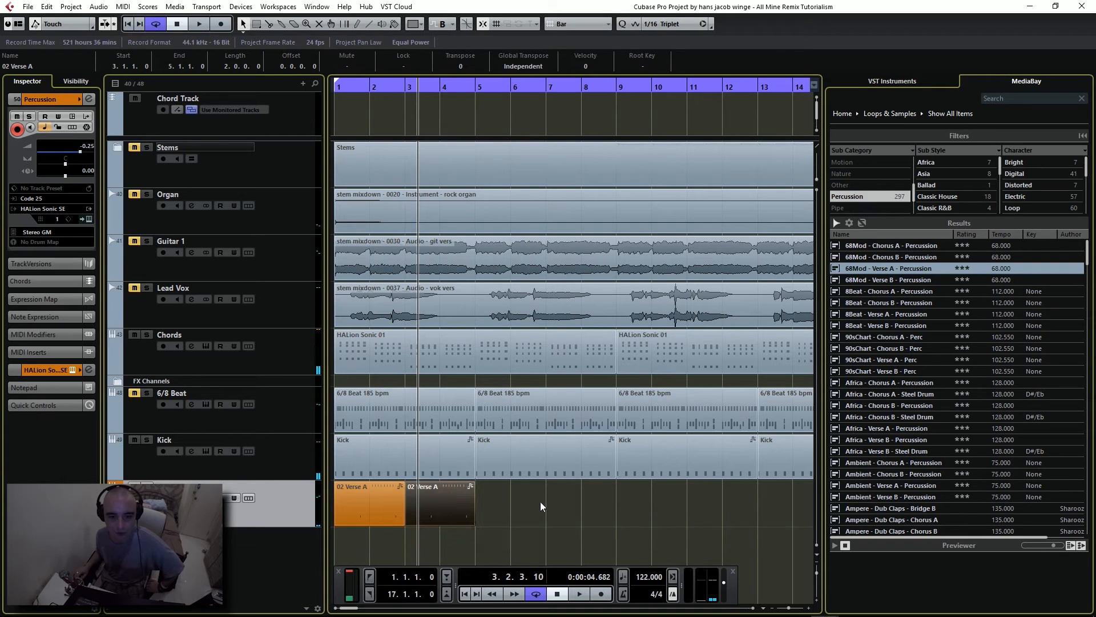
{"action": "right_click", "coordinate": [540, 501]}
{"action": "left_click", "coordinate": [581, 502]}
{"action": "left_click", "coordinate": [371, 505]}
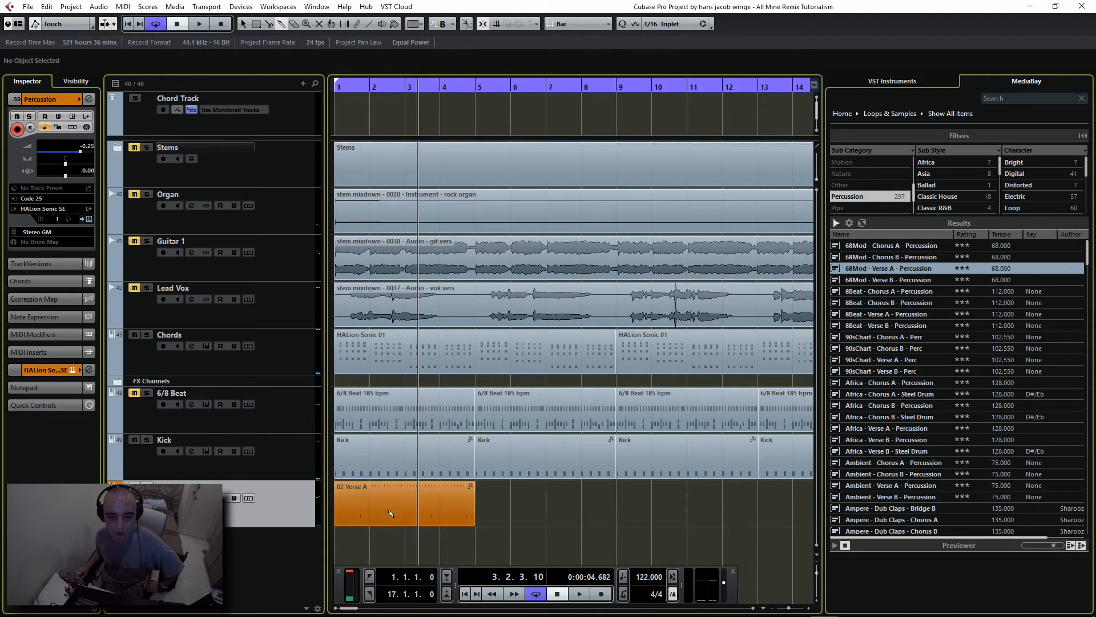
Step: Return to the selection tool and open the glued 02 Verse A part in the Key Editor
{"action": "right_click", "coordinate": [510, 502]}
{"action": "left_click", "coordinate": [510, 502]}
{"action": "double_click", "coordinate": [369, 512]}
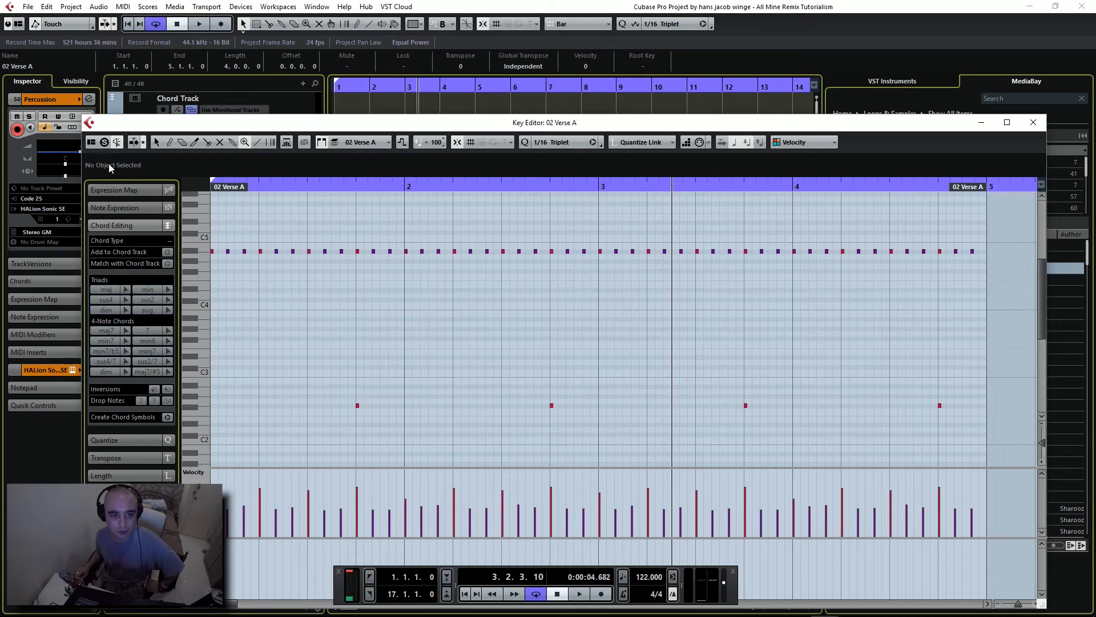
{"action": "left_click", "coordinate": [104, 142]}
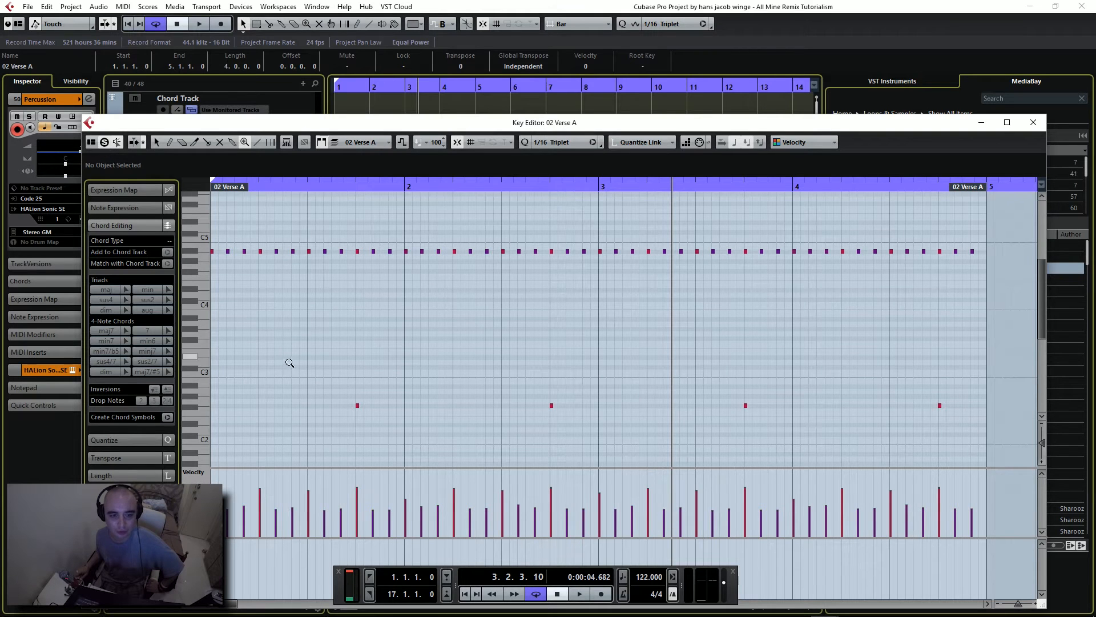
Step: Listen to the percussion note pattern in the Key Editor, including a playback from the project start
{"action": "left_click", "coordinate": [578, 594]}
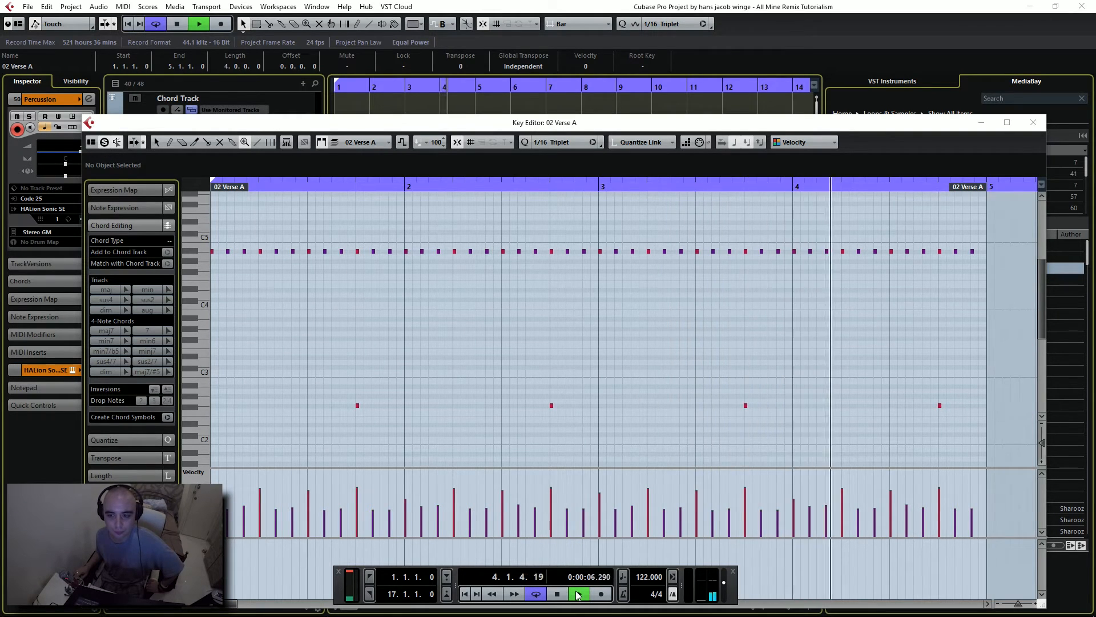
{"action": "left_click", "coordinate": [557, 594]}
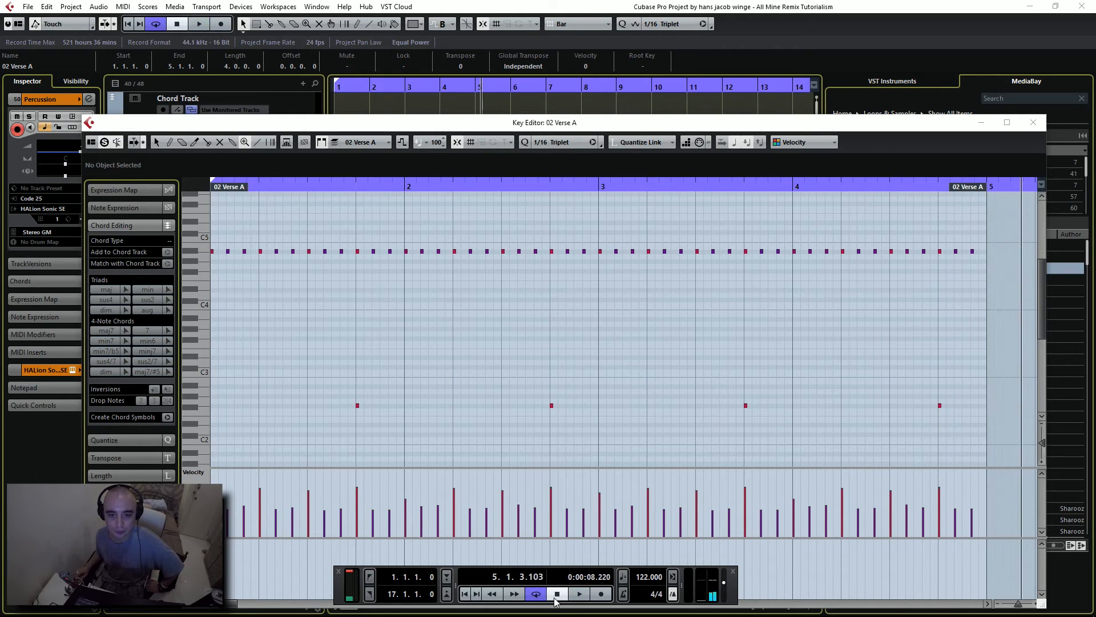
{"action": "right_click", "coordinate": [237, 312]}
{"action": "left_click", "coordinate": [238, 312]}
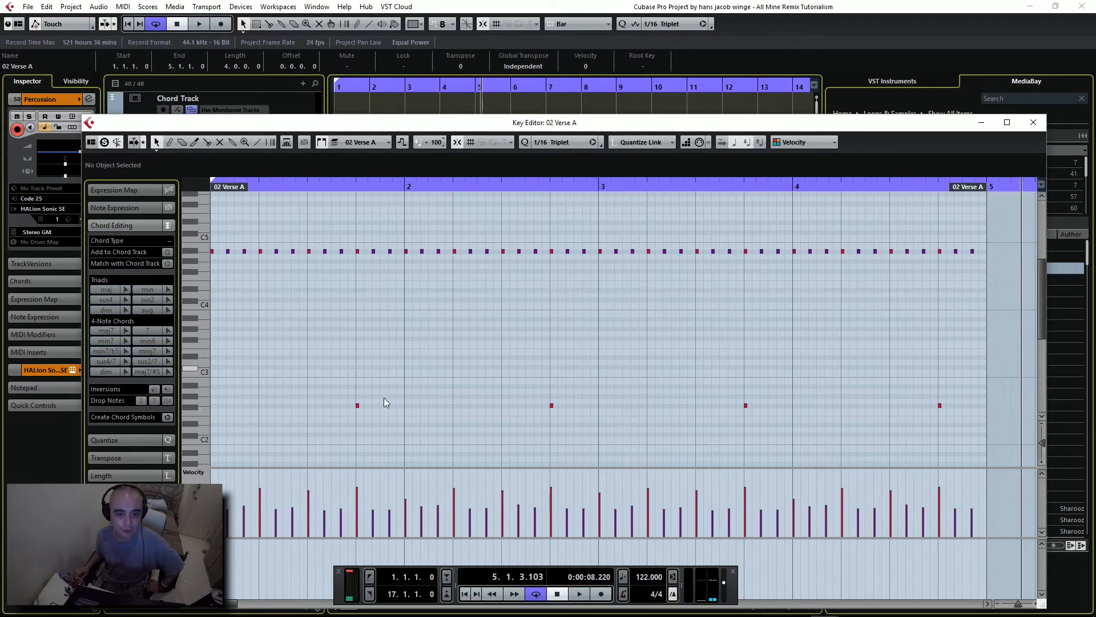
{"action": "left_click", "coordinate": [465, 594]}
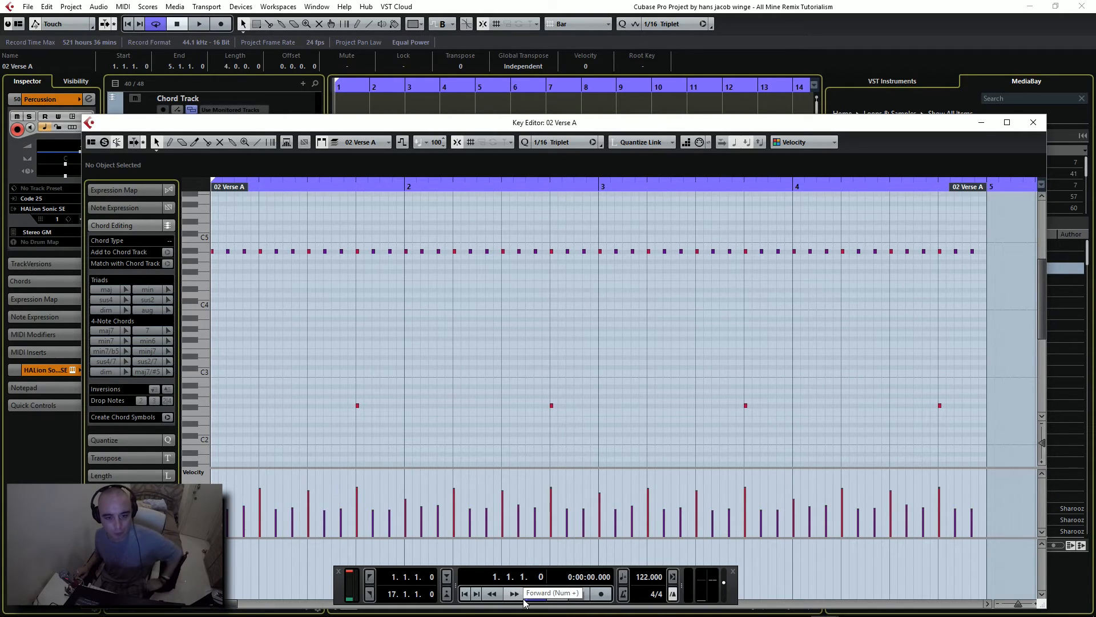
{"action": "mouse_move", "coordinate": [575, 612]}
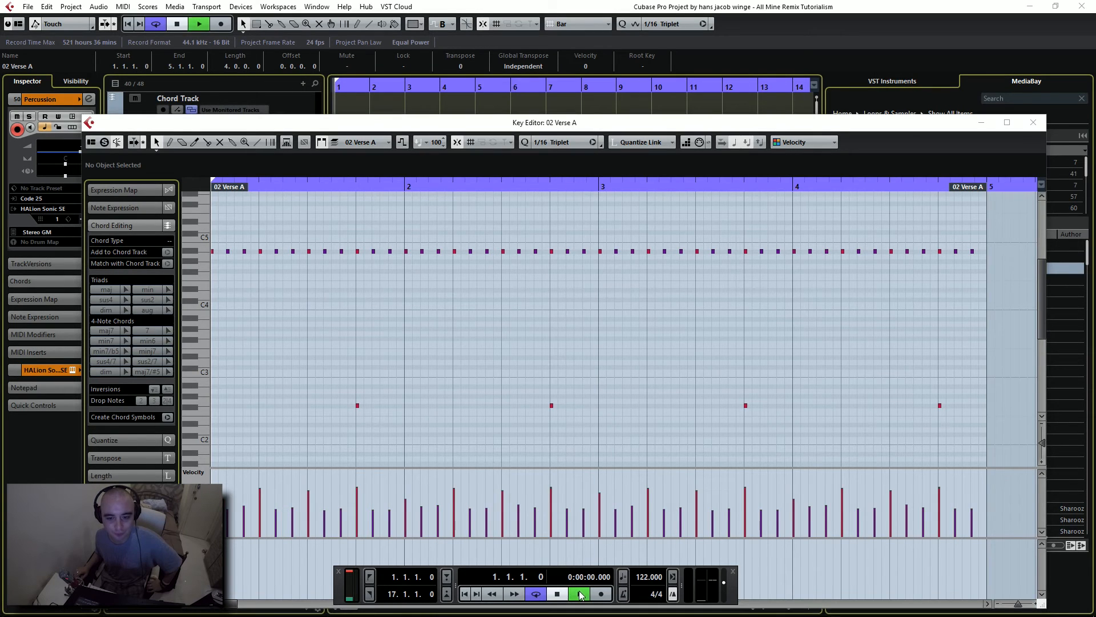
{"action": "left_click", "coordinate": [579, 593]}
{"action": "left_click", "coordinate": [558, 594]}
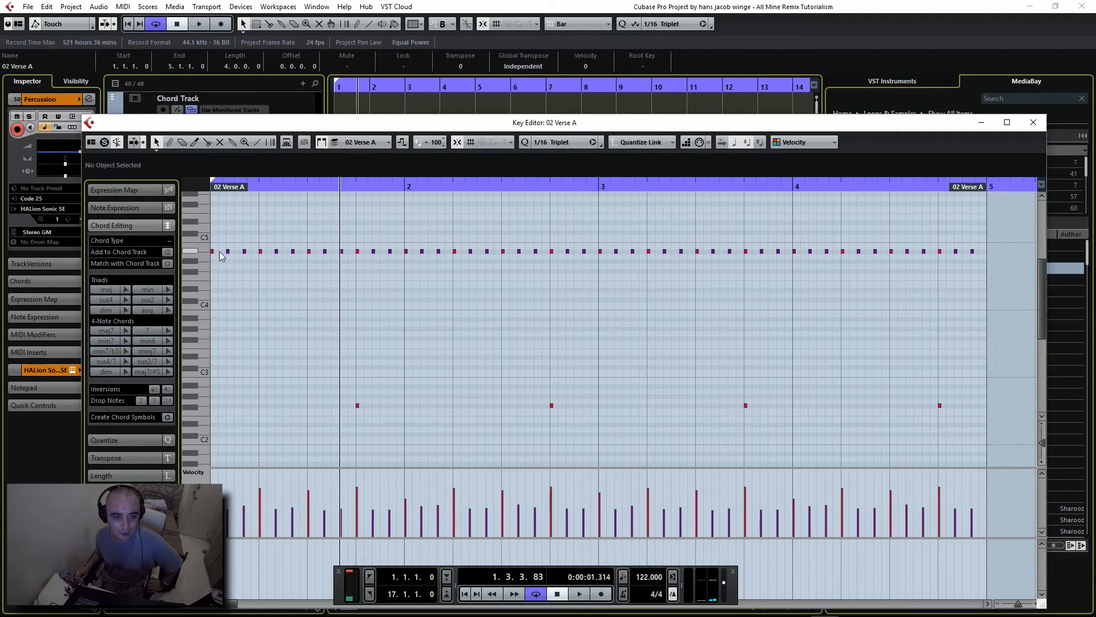
Step: Move the first A#4 note of the percussion pattern to position 1.1.3 and play the result
{"action": "left_click_drag", "start_coordinate": [213, 252], "coordinate": [237, 252]}
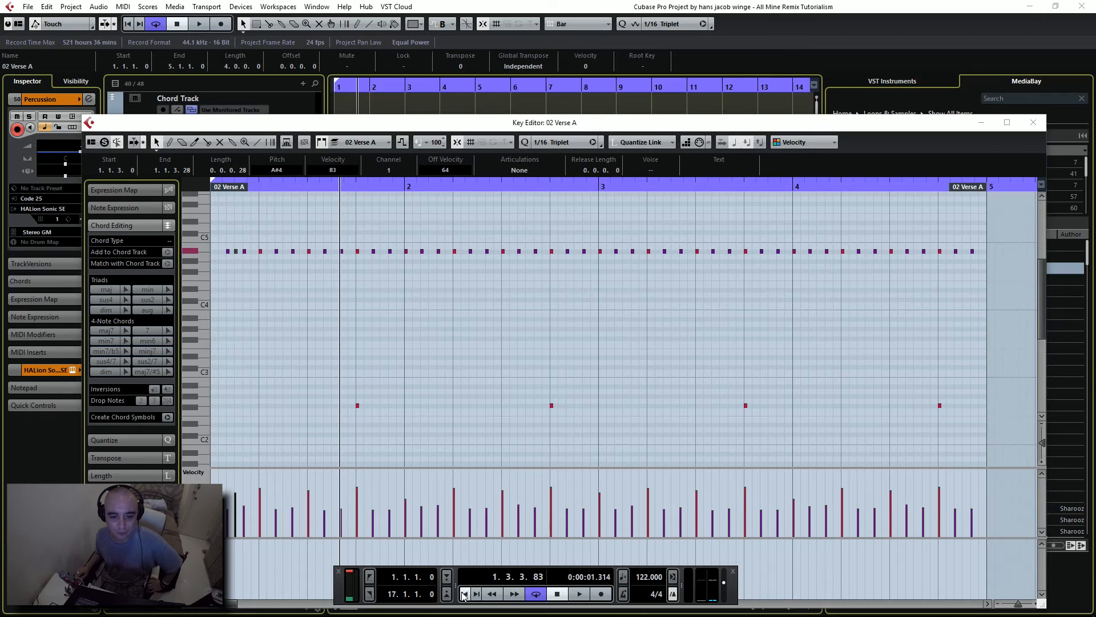
{"action": "left_click", "coordinate": [557, 594]}
{"action": "left_click", "coordinate": [578, 594]}
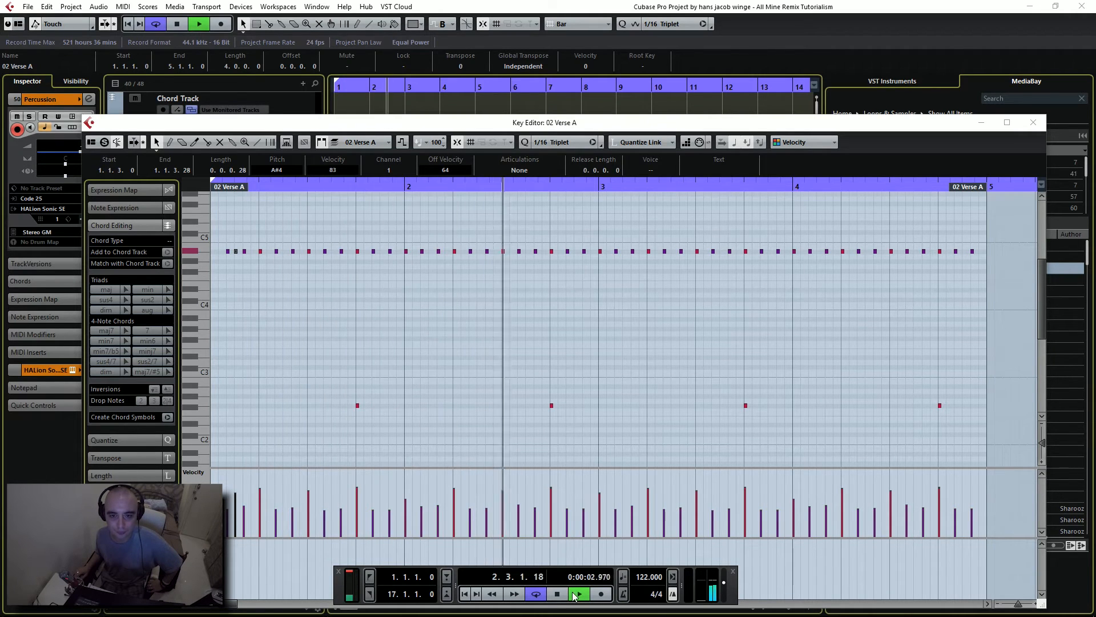
{"action": "key", "text": "space"}
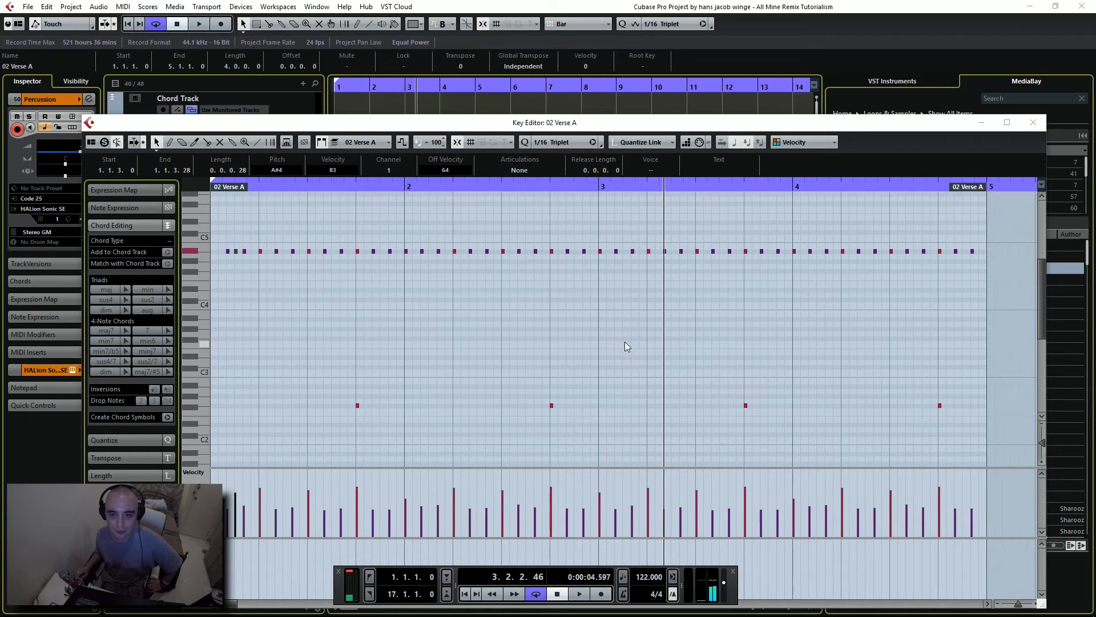
Step: Mute the A#4 note at the start of bar 3 and listen to the pattern from the project start
{"action": "right_click", "coordinate": [593, 301]}
{"action": "left_click", "coordinate": [660, 302]}
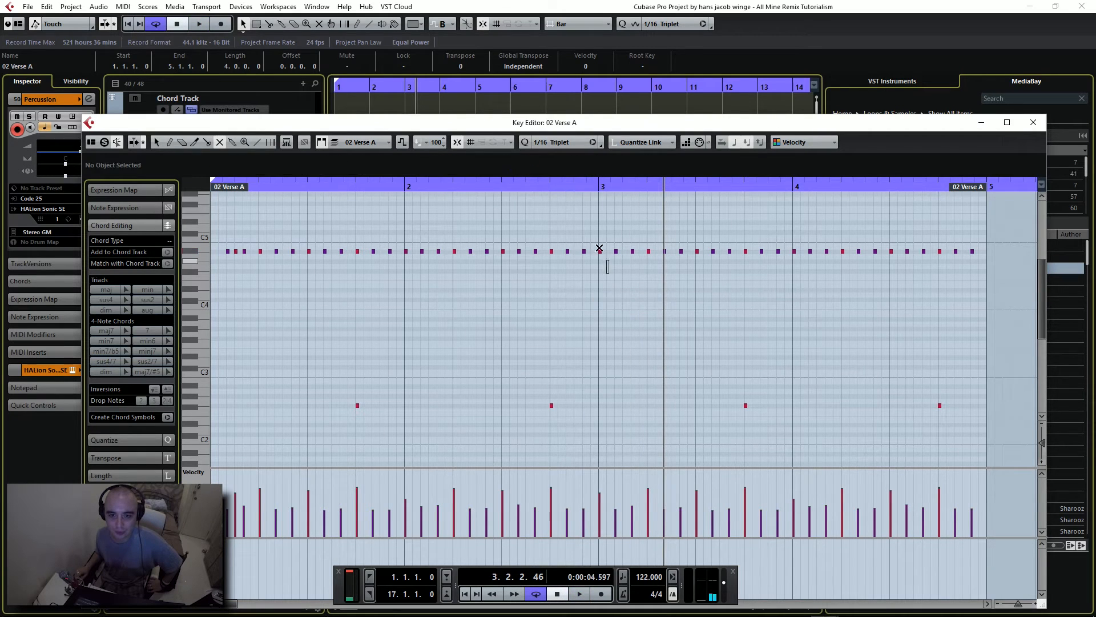
{"action": "left_click", "coordinate": [464, 593]}
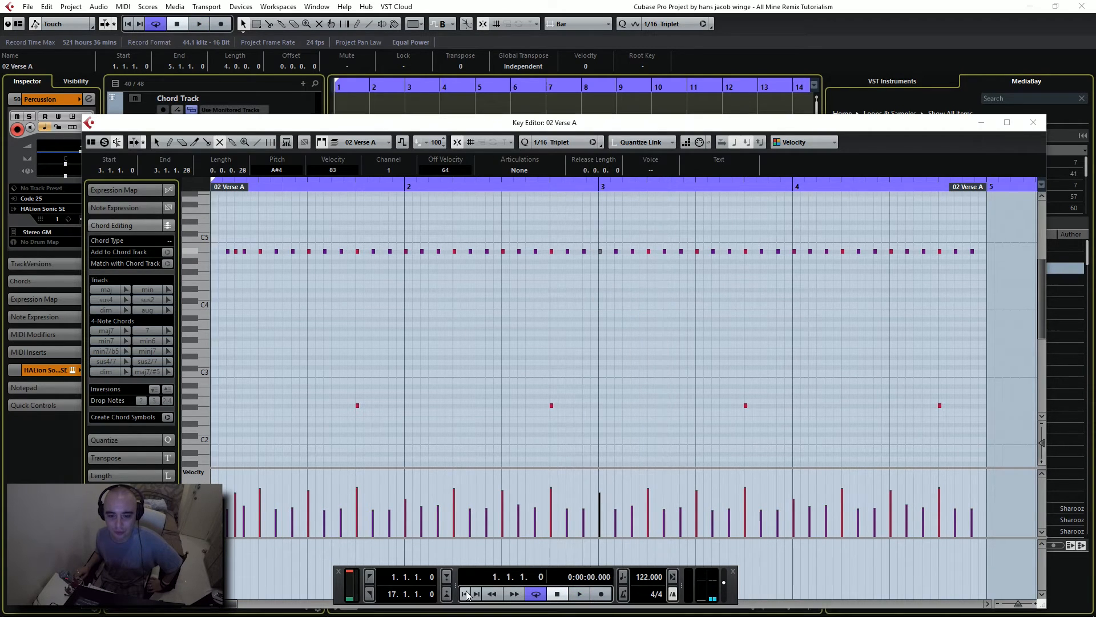
{"action": "left_click", "coordinate": [578, 594]}
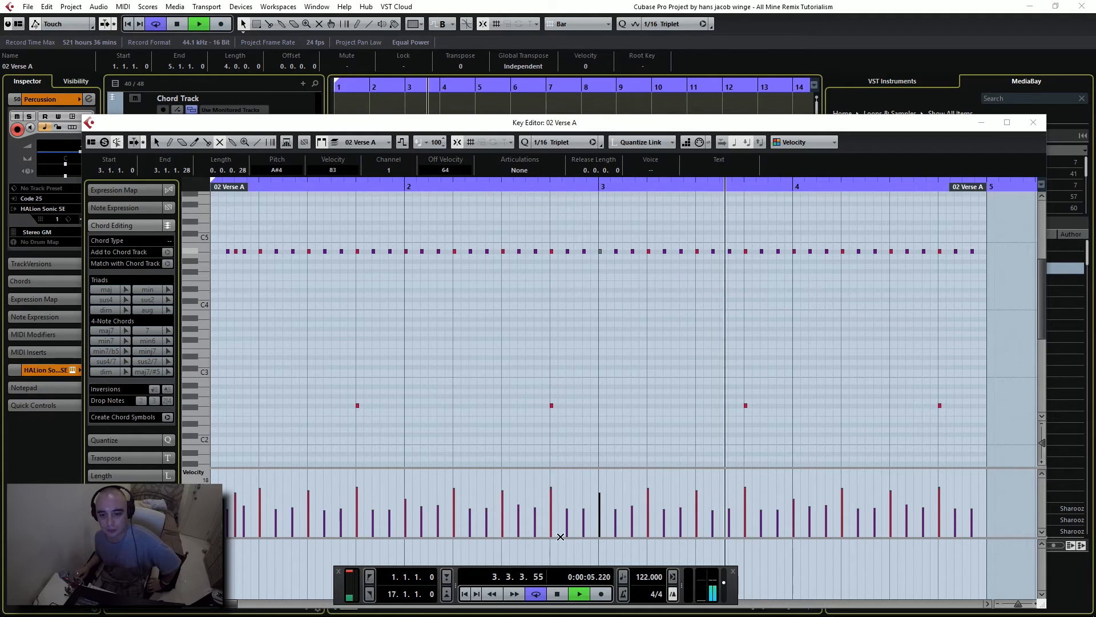
{"action": "left_click", "coordinate": [560, 591]}
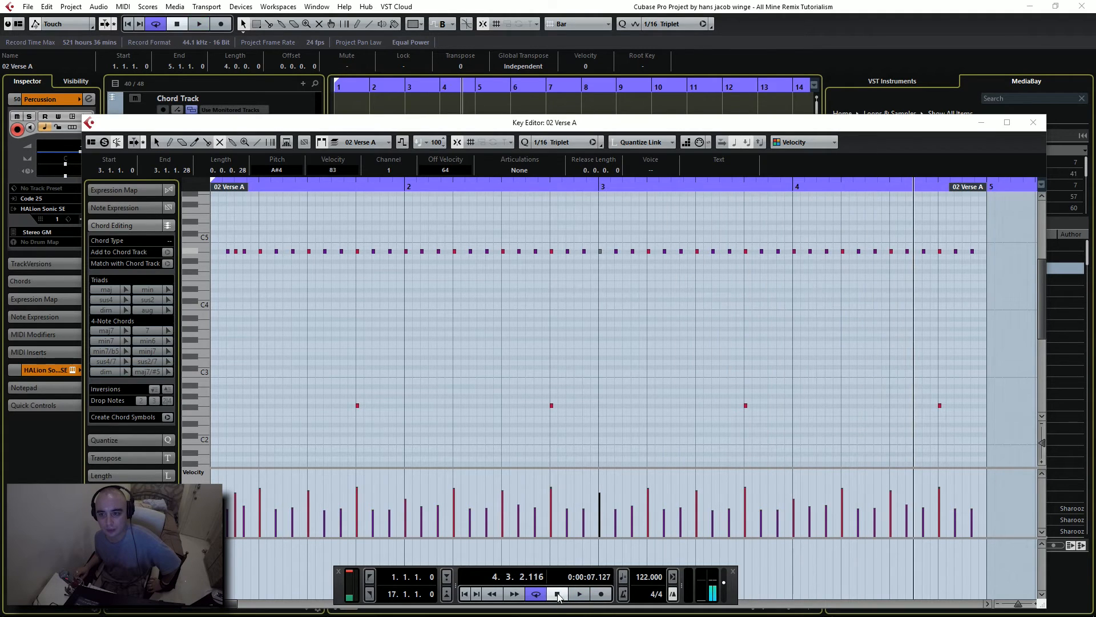
Step: Add an A#4 note at position 4.3.3 of the percussion pattern and play it back from bar 3
{"action": "right_click", "coordinate": [899, 299]}
{"action": "left_click", "coordinate": [900, 300]}
{"action": "double_click", "coordinate": [916, 251]}
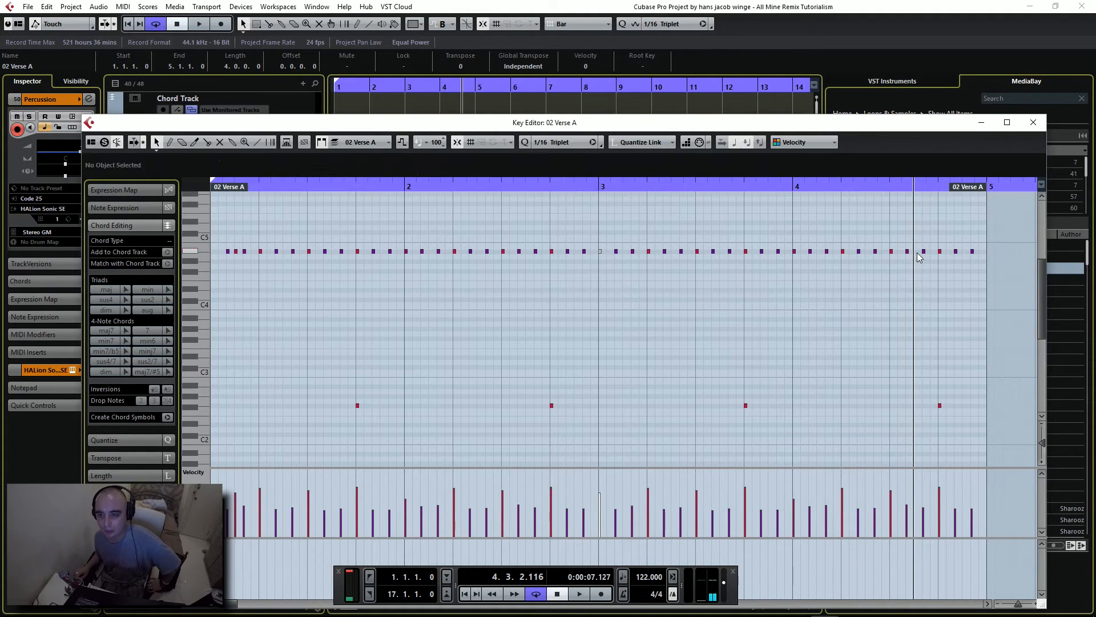
{"action": "left_click", "coordinate": [731, 184]}
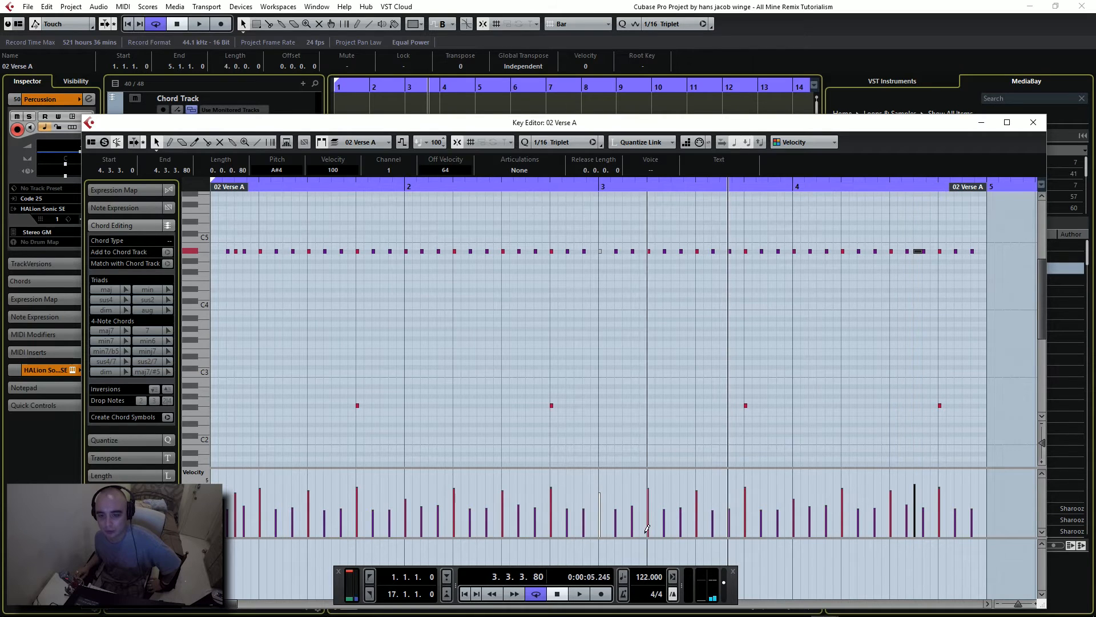
{"action": "left_click", "coordinate": [579, 594]}
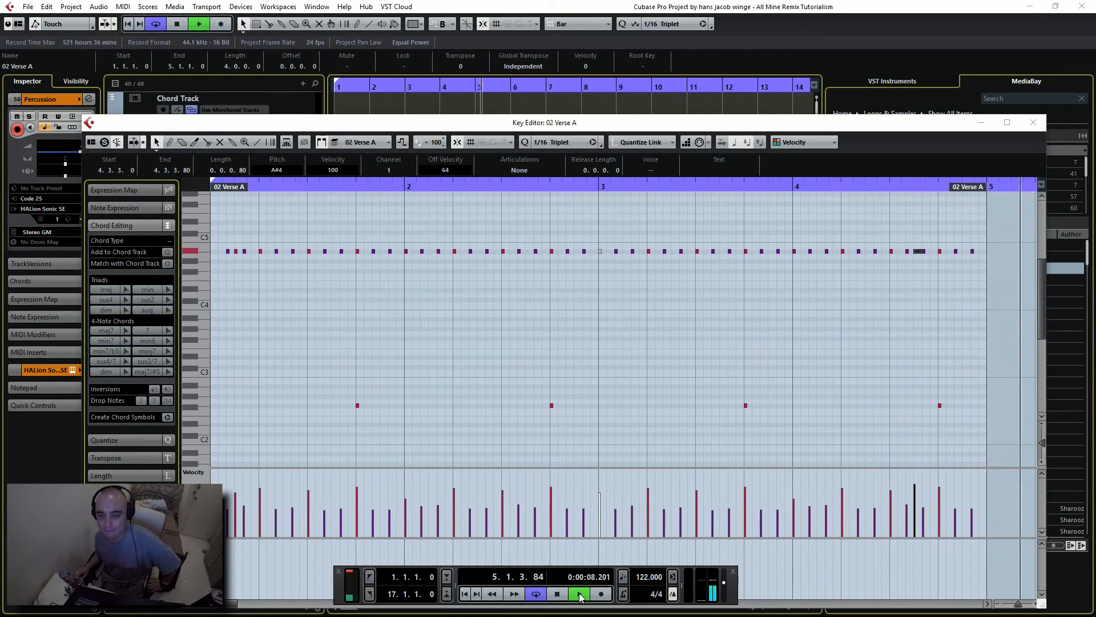
{"action": "key", "text": "space"}
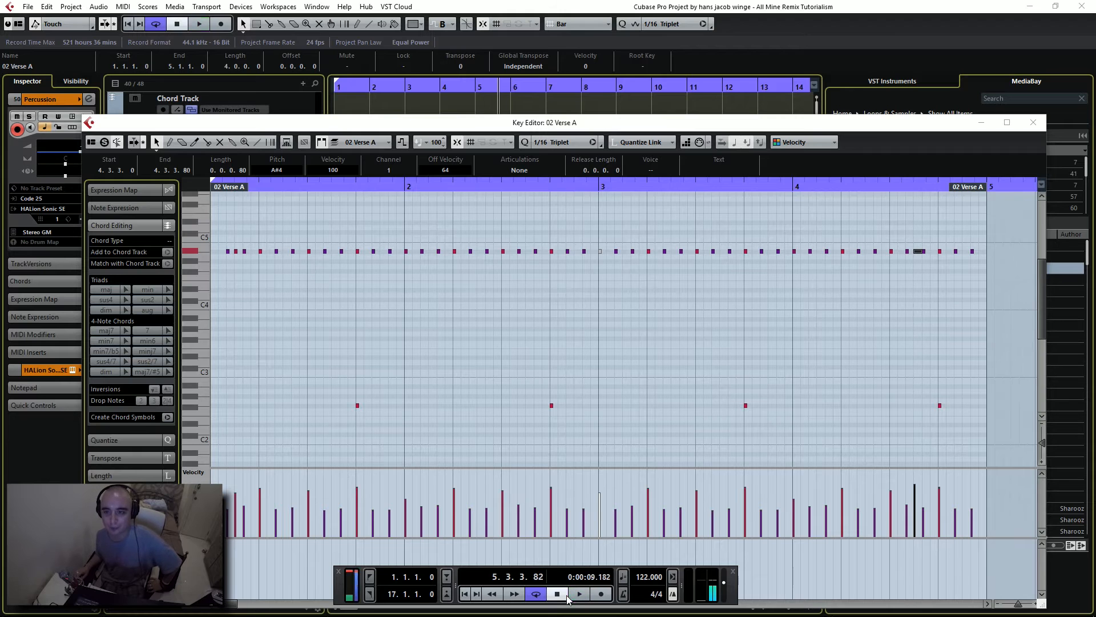
Step: Close the Key Editor and repeat the 02 Verse A part three times so it fills the track to bar 17
{"action": "left_click", "coordinate": [1033, 123]}
{"action": "left_click", "coordinate": [516, 530]}
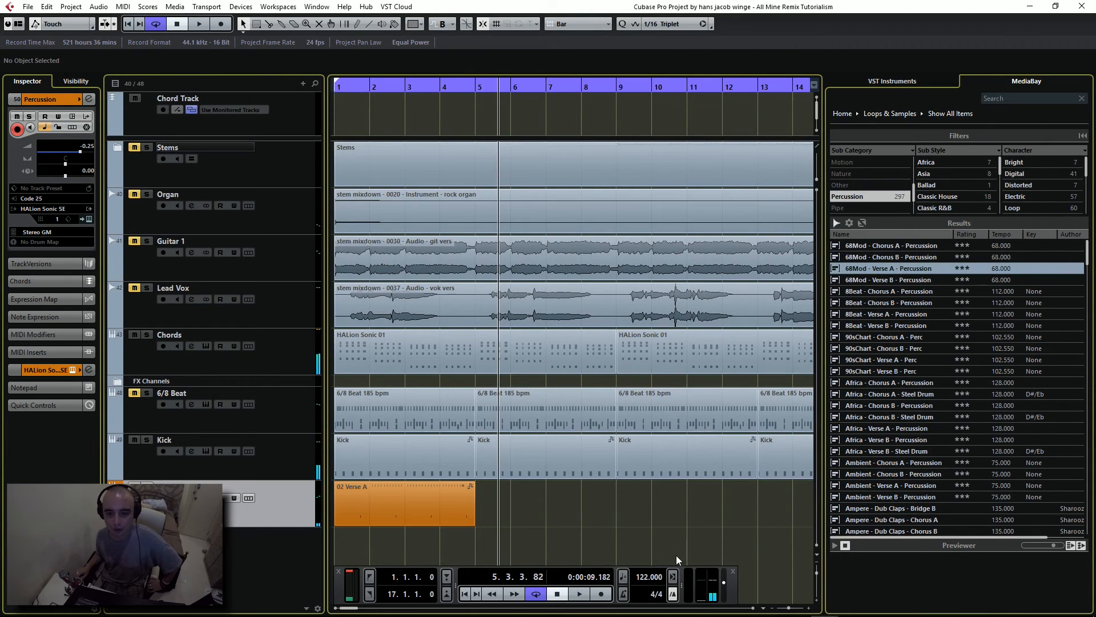
{"action": "left_click", "coordinate": [772, 609]}
{"action": "left_click", "coordinate": [772, 608]}
{"action": "left_click", "coordinate": [772, 608]}
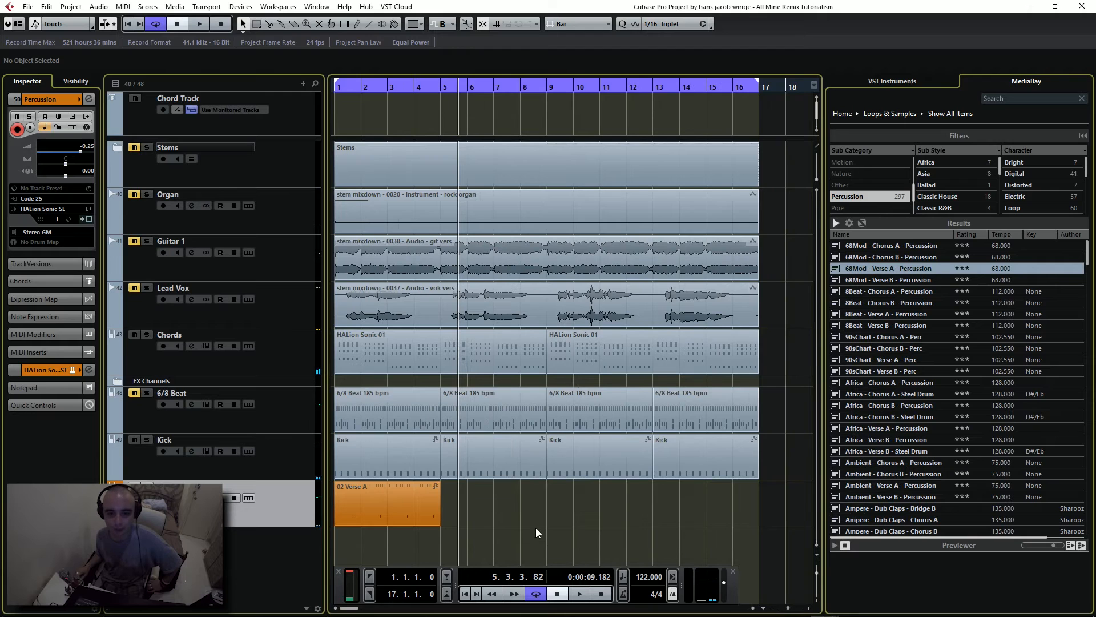
{"action": "left_click_drag", "start_coordinate": [440, 498], "coordinate": [685, 520]}
{"action": "left_click", "coordinate": [538, 542]}
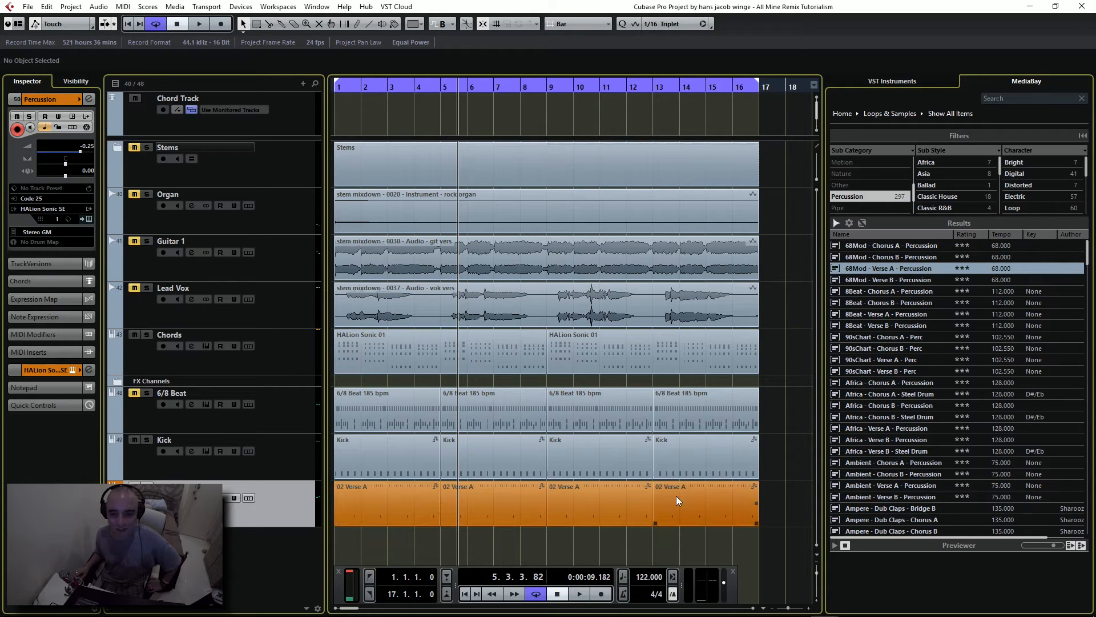
Step: Add an instrument track using Groove Agent SE with its output routed to Stereo Out
{"action": "left_click_drag", "start_coordinate": [818, 573], "coordinate": [818, 572]}
{"action": "right_click", "coordinate": [301, 511]}
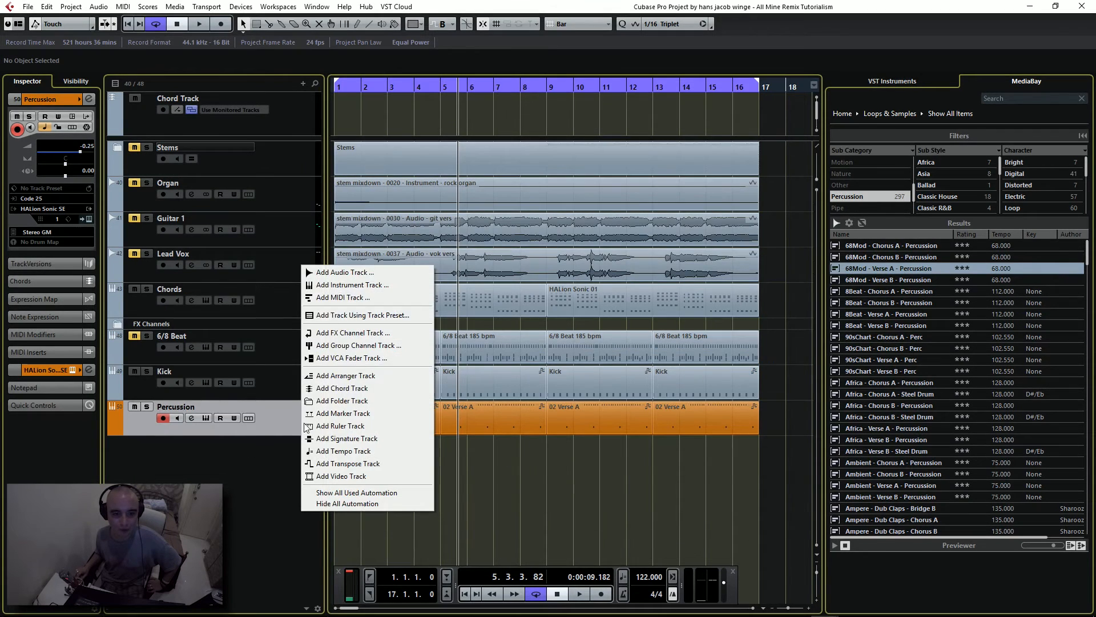
{"action": "left_click", "coordinate": [364, 285]}
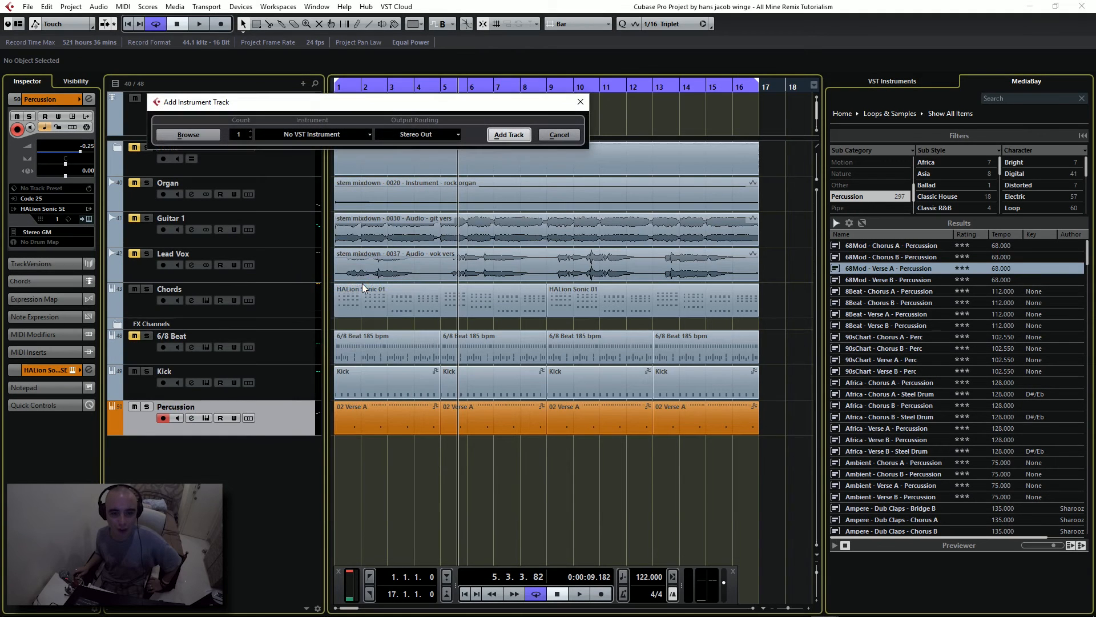
{"action": "left_click", "coordinate": [366, 134]}
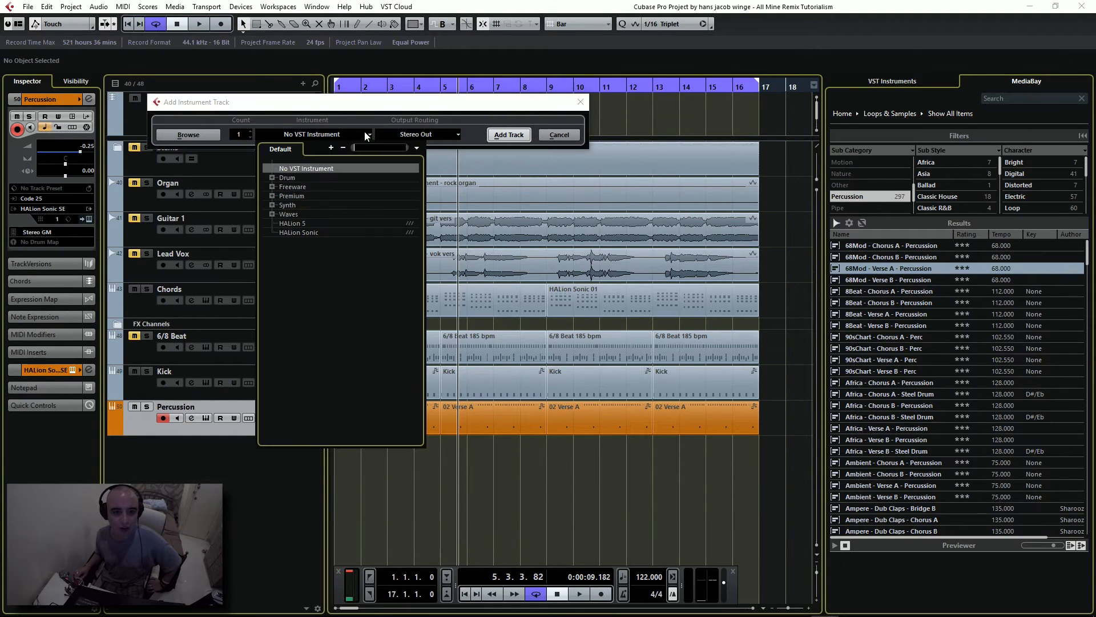
{"action": "left_click", "coordinate": [271, 177]}
{"action": "left_click", "coordinate": [318, 187]}
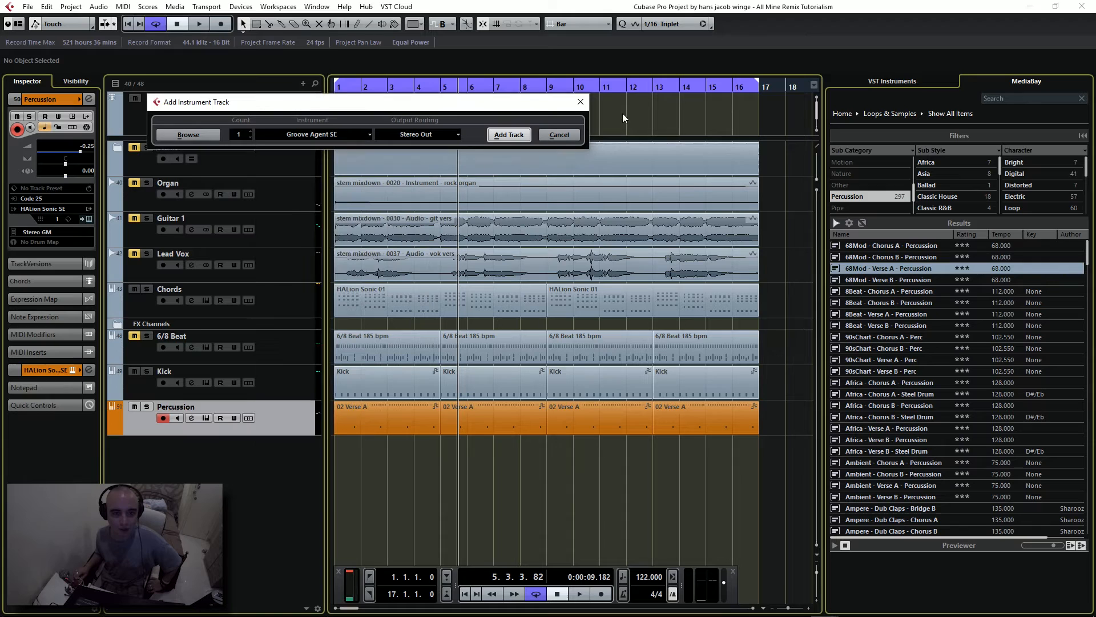
{"action": "left_click", "coordinate": [508, 135]}
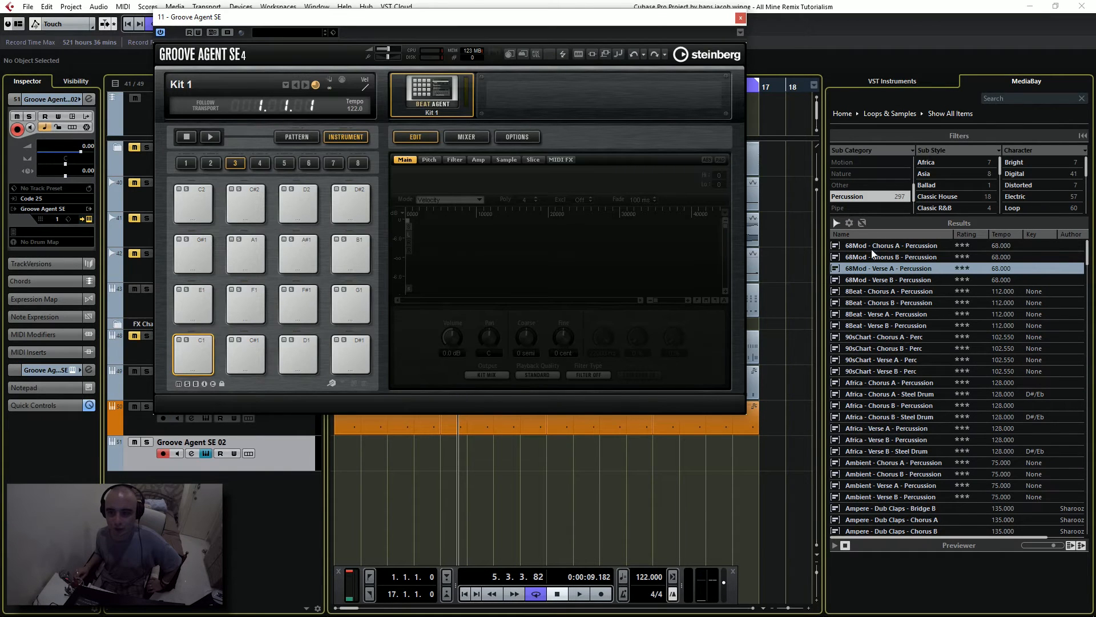
Step: Limit the MediaBay results to audio files and search the percussion samples for "clap"
{"action": "left_click", "coordinate": [836, 223]}
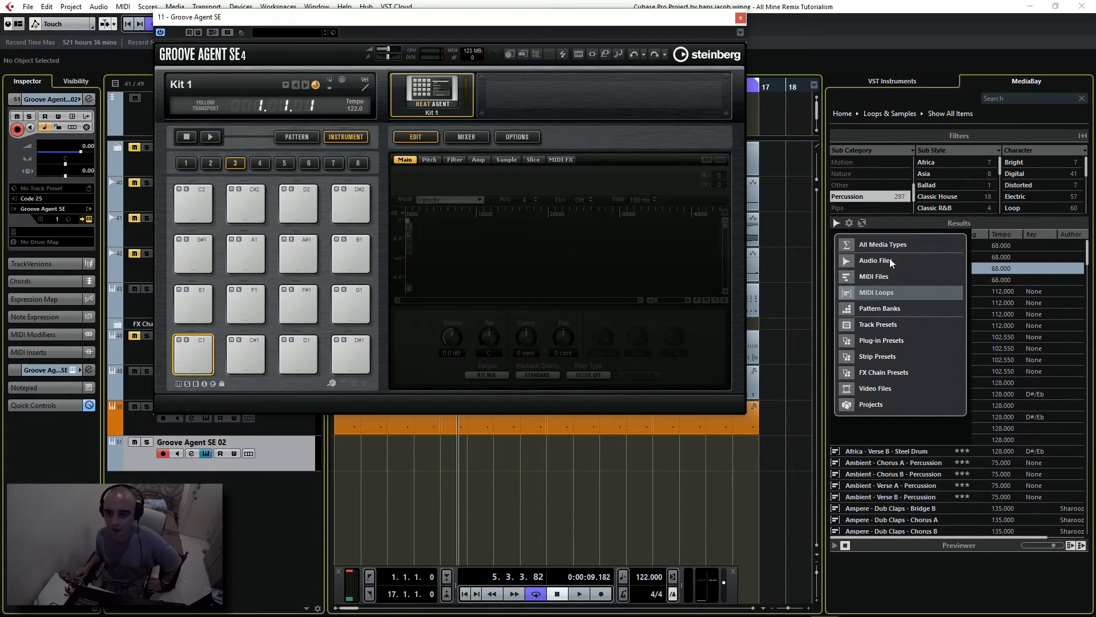
{"action": "left_click", "coordinate": [917, 580]}
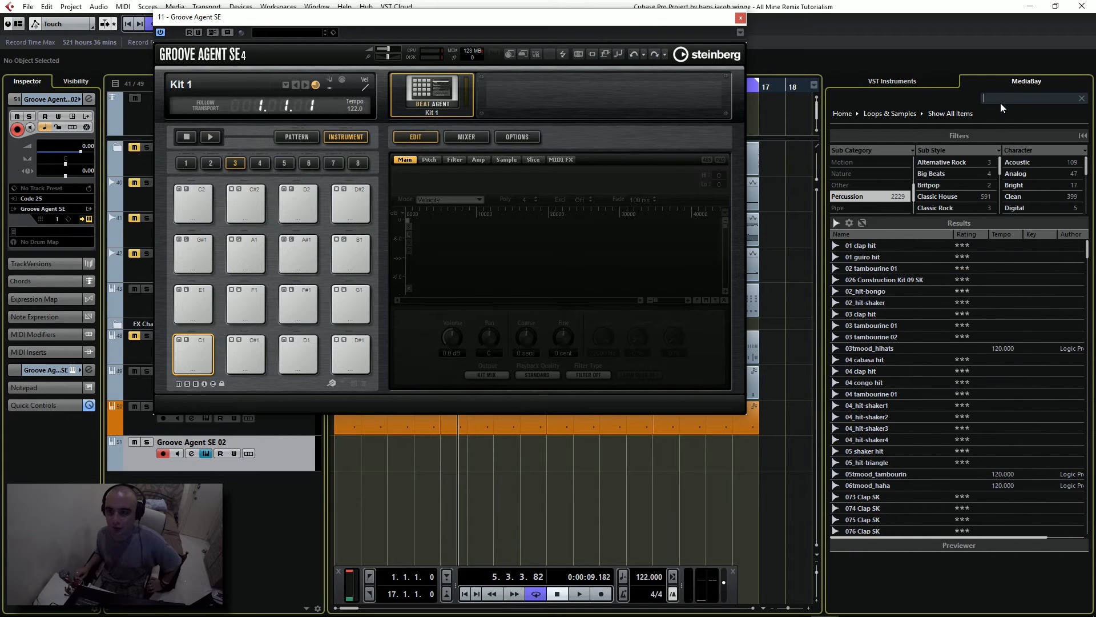
{"action": "type", "text": "cla"}
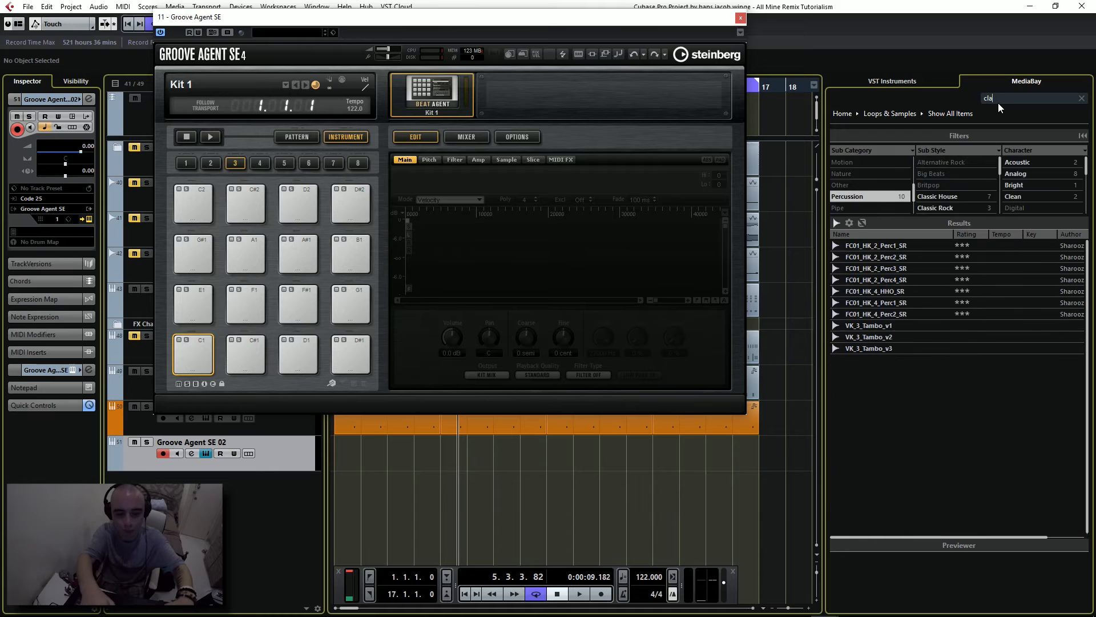
{"action": "type", "text": "p"}
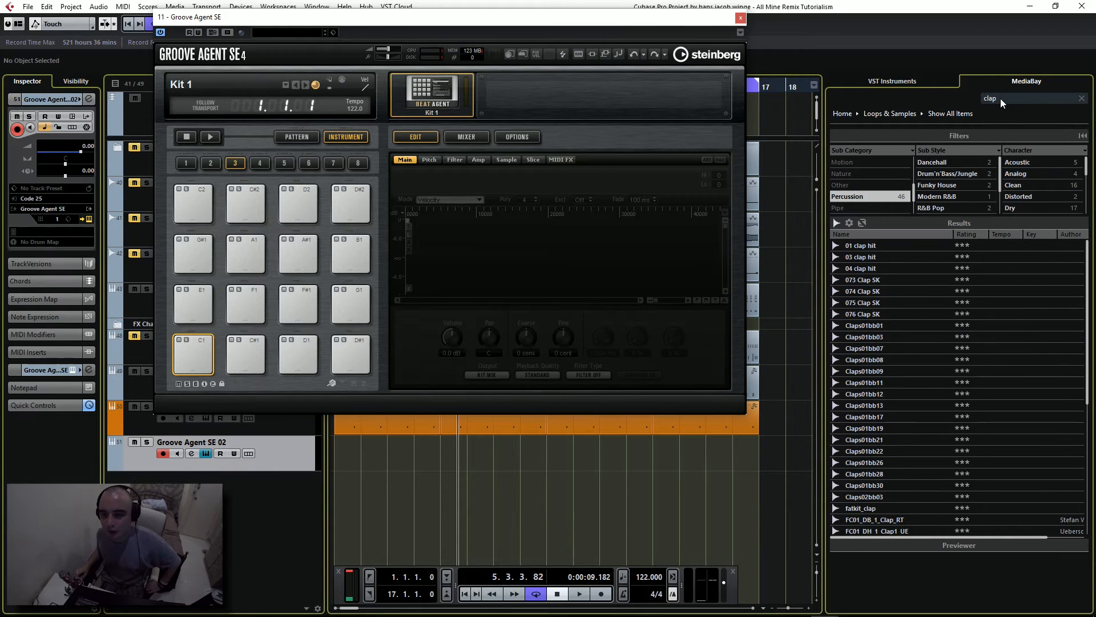
Step: Audition several clap samples and assign Claps01bb28 to Groove Agent's C#1 pad
{"action": "left_click", "coordinate": [844, 375]}
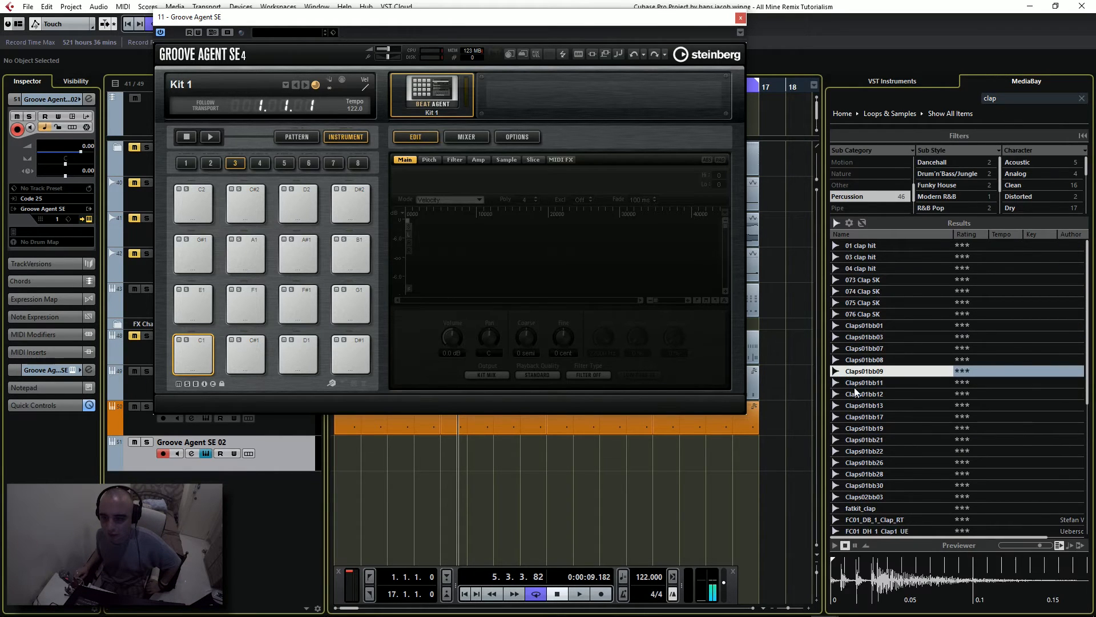
{"action": "left_click", "coordinate": [856, 426]}
{"action": "left_click", "coordinate": [858, 452]}
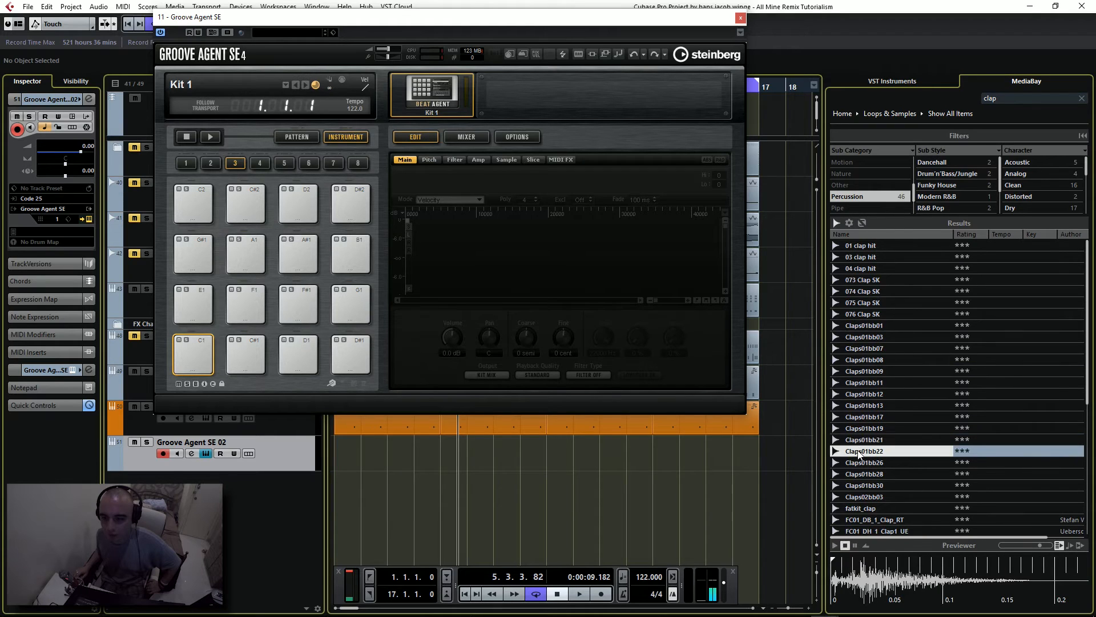
{"action": "left_click", "coordinate": [865, 472]}
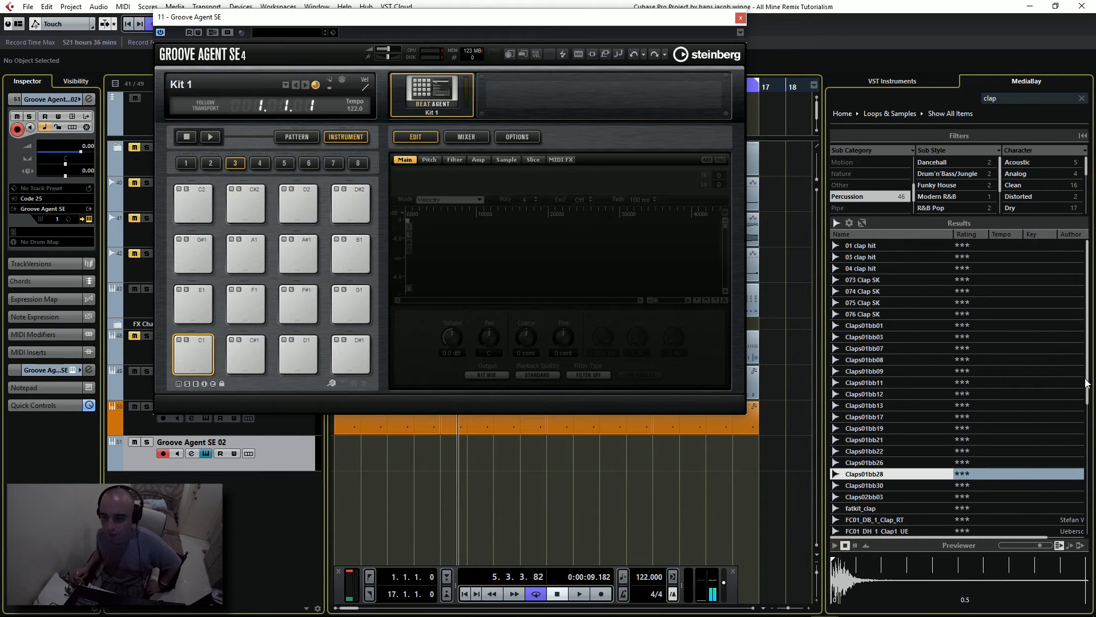
{"action": "left_click_drag", "start_coordinate": [1086, 382], "coordinate": [1087, 391]}
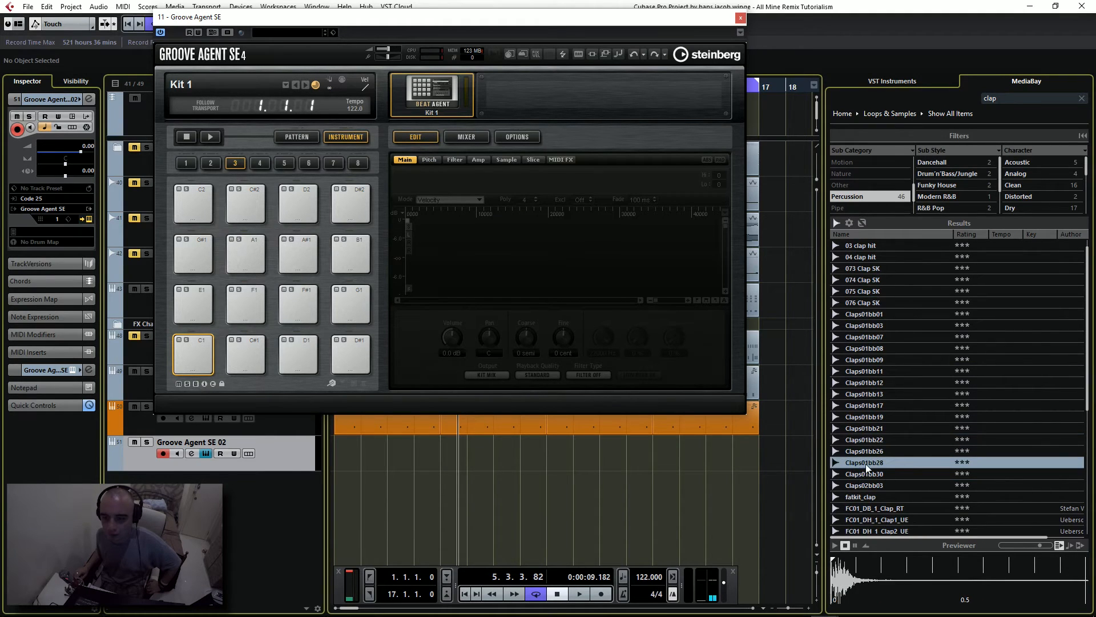
{"action": "left_click_drag", "start_coordinate": [866, 467], "coordinate": [246, 354]}
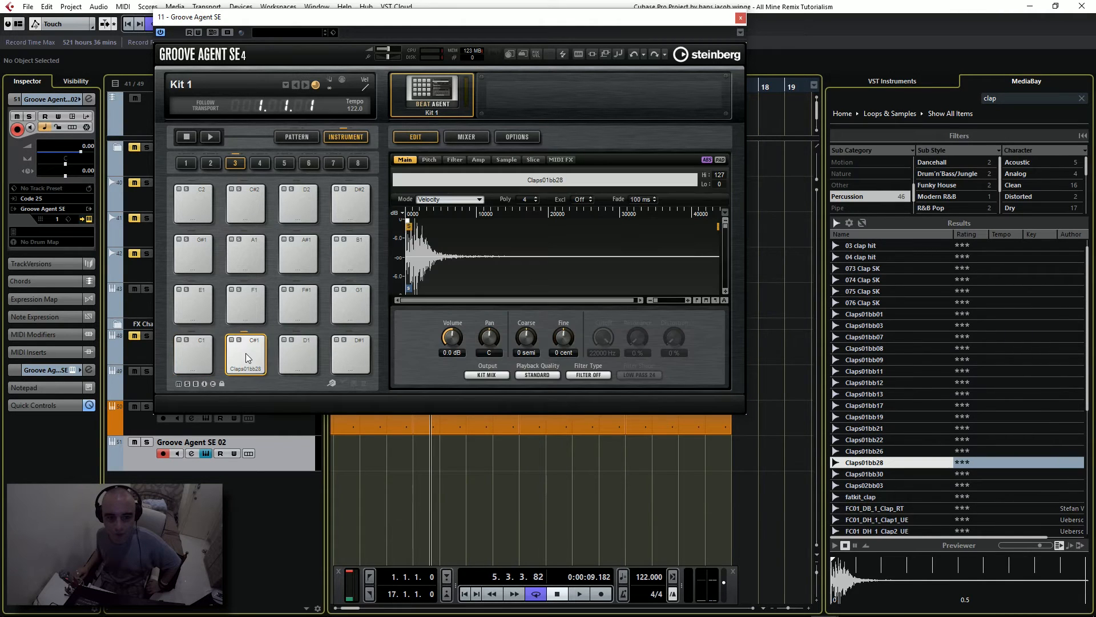
Step: Audition further percussion claps, including fatkit_clap, FC01_R&B_1_Clap_RT and pd_Clap 05
{"action": "left_click", "coordinate": [888, 497]}
{"action": "left_click_drag", "start_coordinate": [1088, 406], "coordinate": [1082, 442]}
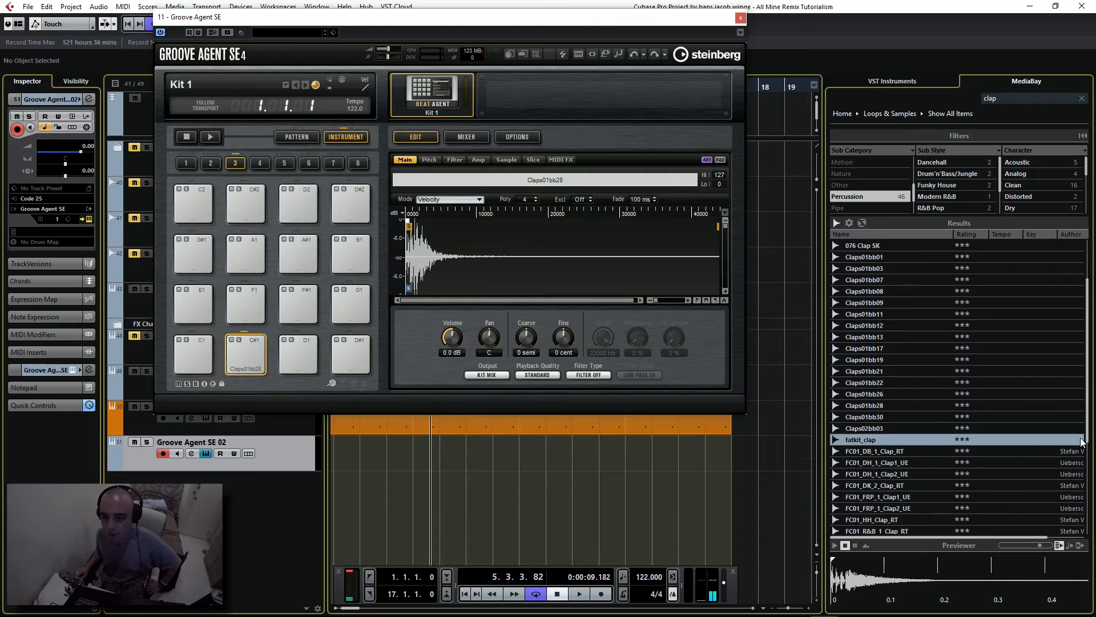
{"action": "scroll", "coordinate": [1081, 441], "scroll_direction": "down", "scroll_amount": 2}
{"action": "left_click", "coordinate": [872, 486]}
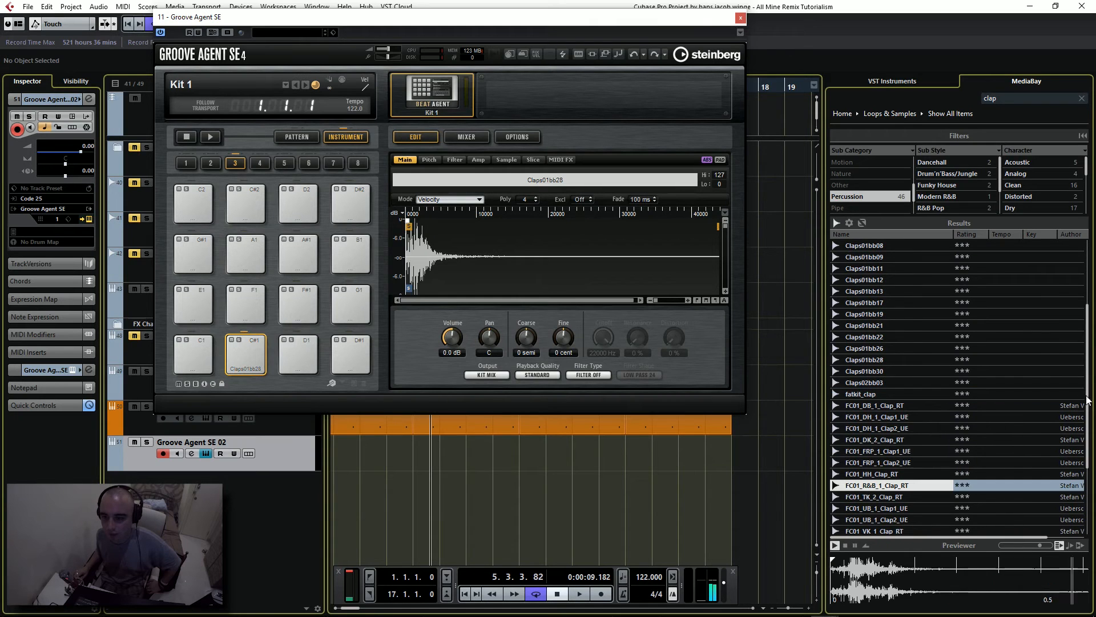
{"action": "left_click_drag", "start_coordinate": [1087, 400], "coordinate": [1075, 500]}
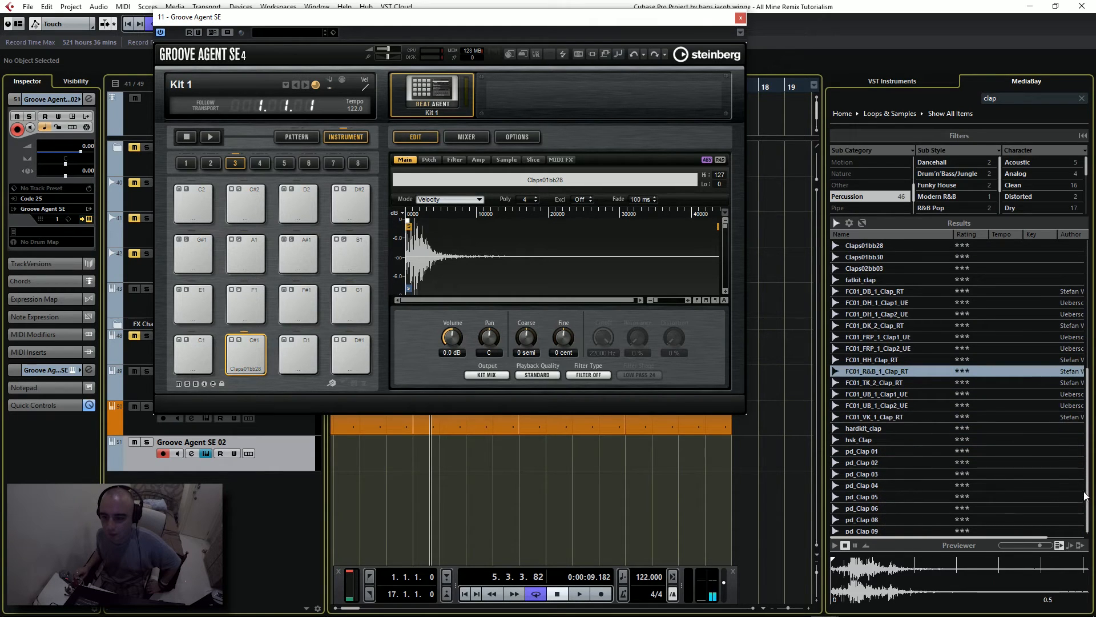
{"action": "left_click", "coordinate": [1083, 496]}
{"action": "left_click_drag", "start_coordinate": [1088, 453], "coordinate": [1093, 257]}
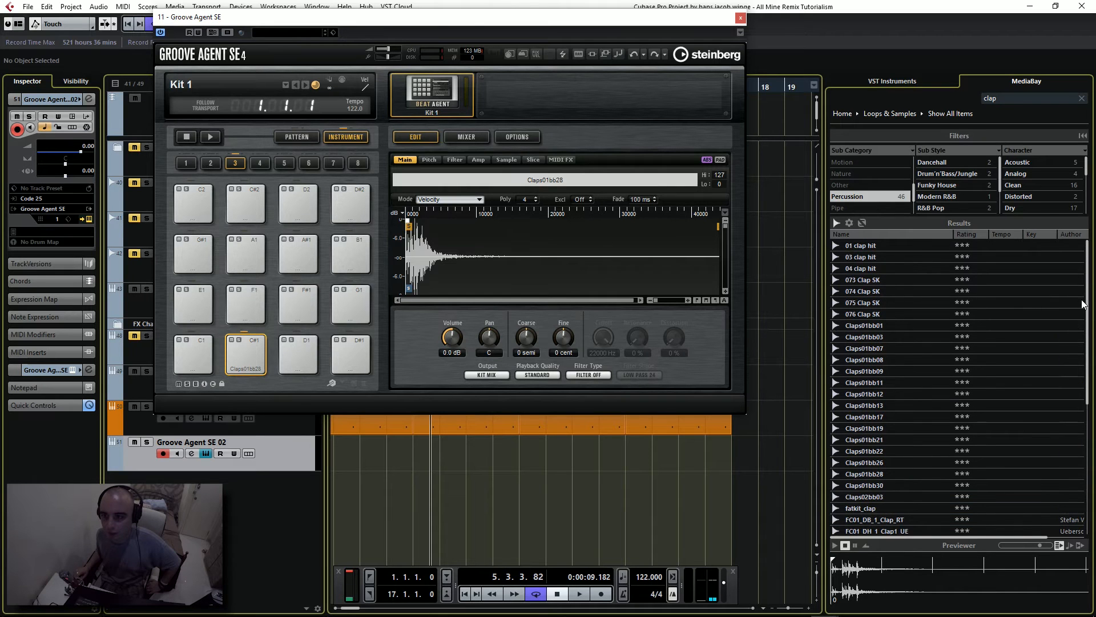
Step: Remove the Percussion category filter and audition more claps, including NDnD_122 bpm_ELDr_Snare & Clap and VEH3 Pre-Shifted Claps 4 -15ms
{"action": "left_click", "coordinate": [869, 197]}
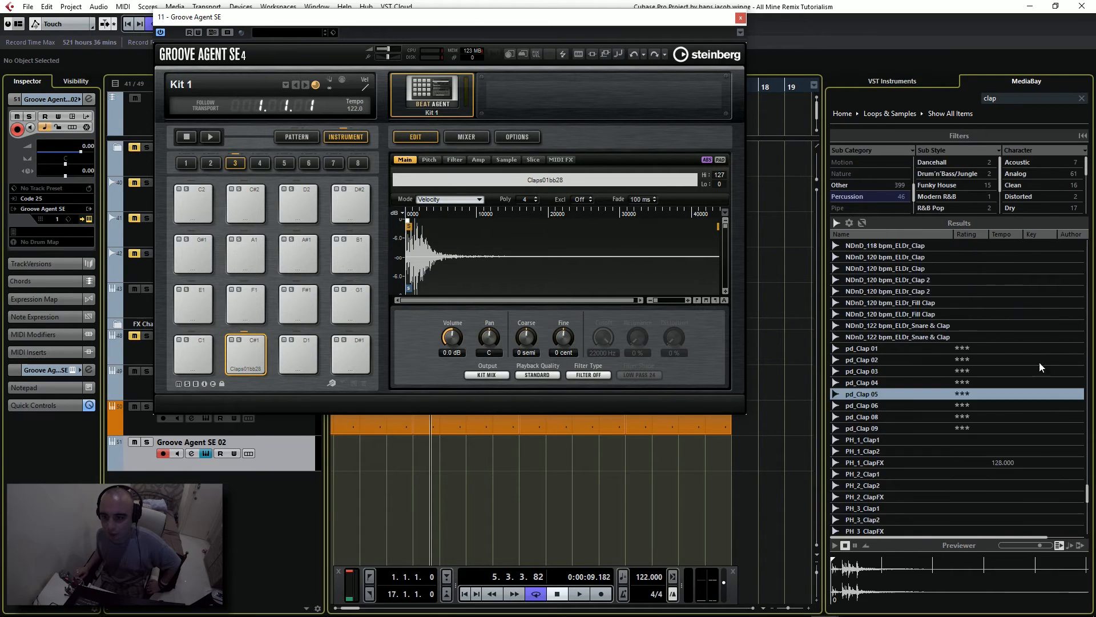
{"action": "left_click", "coordinate": [888, 327]}
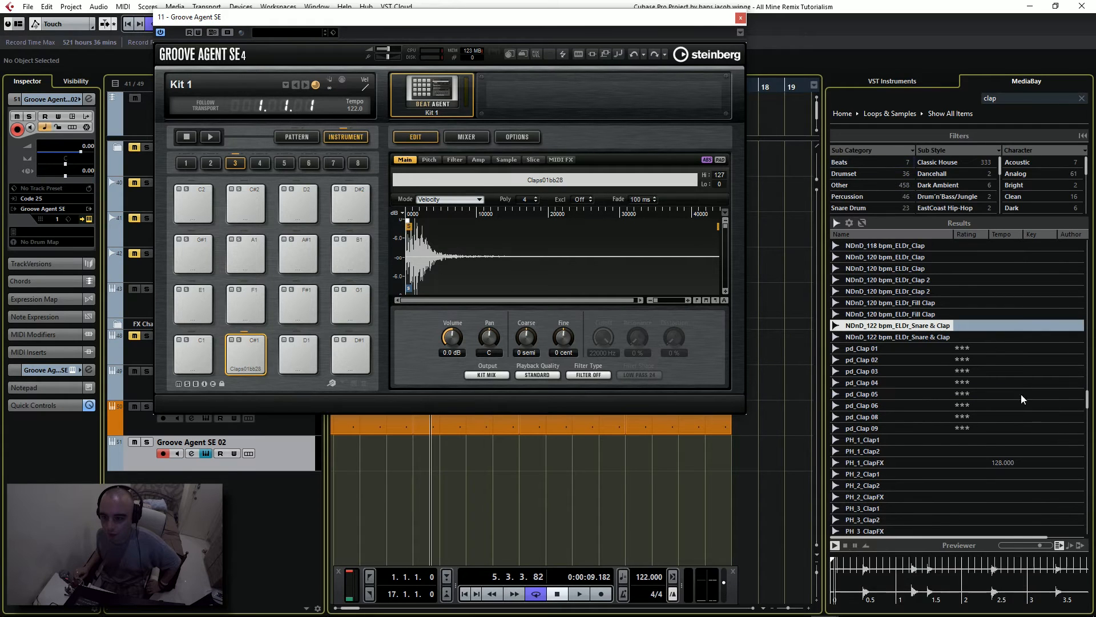
{"action": "left_click_drag", "start_coordinate": [1087, 399], "coordinate": [1083, 488]}
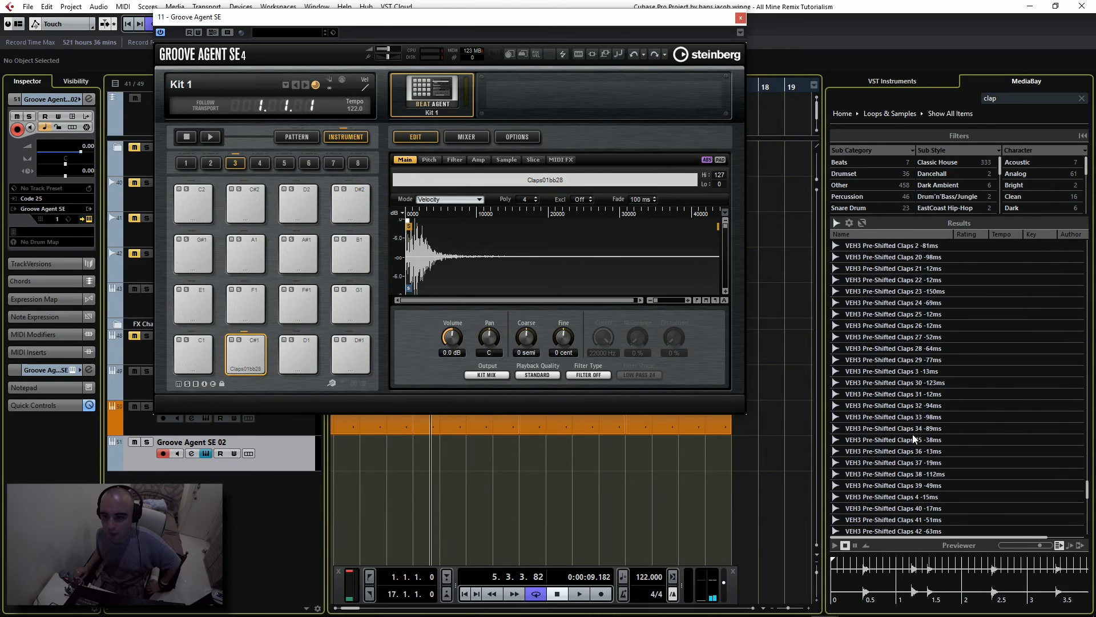
{"action": "left_click", "coordinate": [1012, 439]}
{"action": "left_click", "coordinate": [1085, 496]}
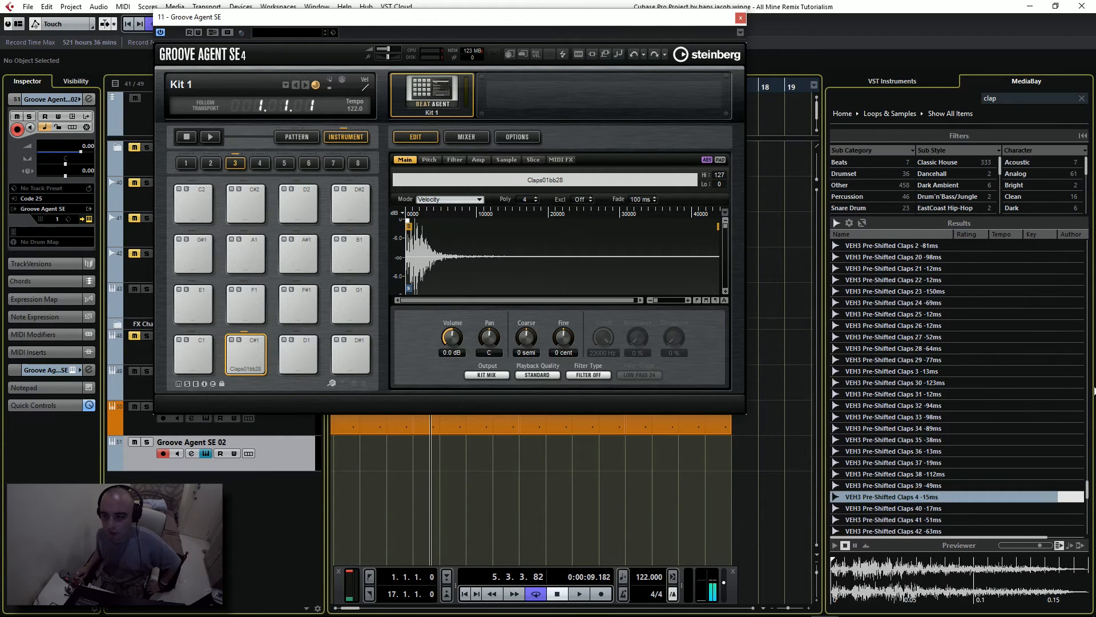
{"action": "left_click_drag", "start_coordinate": [1087, 494], "coordinate": [1094, 375]}
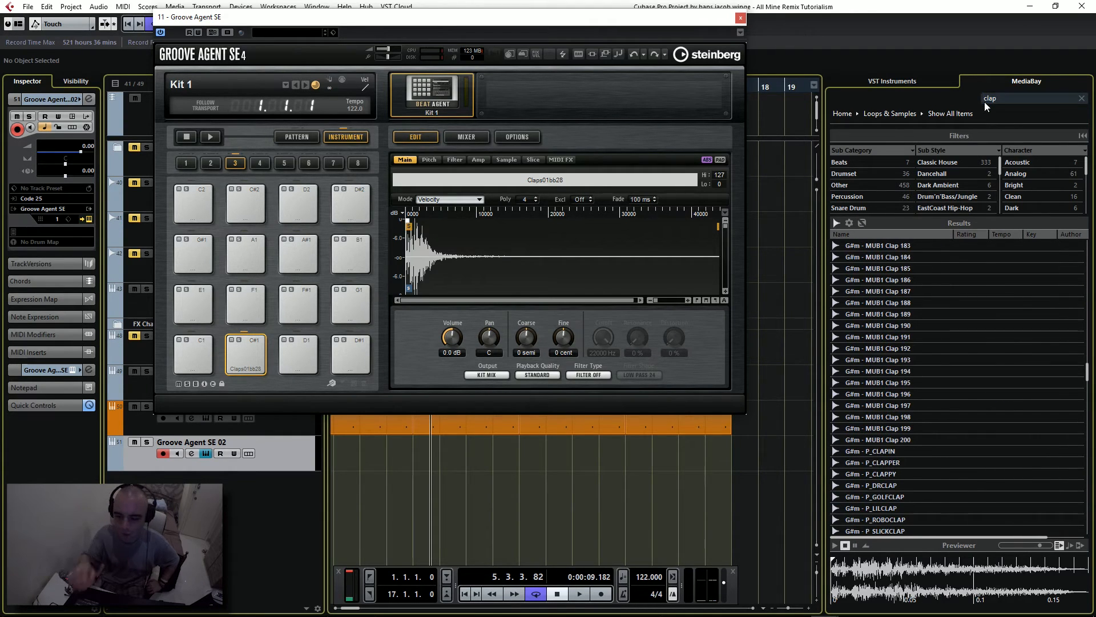
Step: Change the sample search to "808 clap" and audition the Clap_Fat808_02_ST, wa_808tape_clap_01_clean and Clap_808booty samples
{"action": "type", "text": "80"}
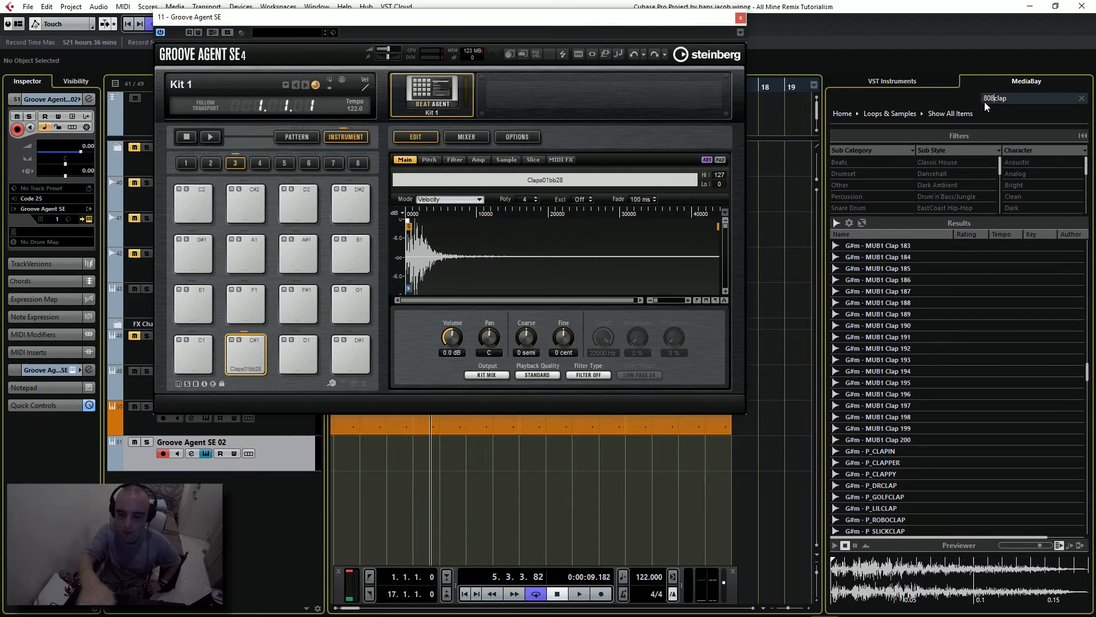
{"action": "type", "text": "8"}
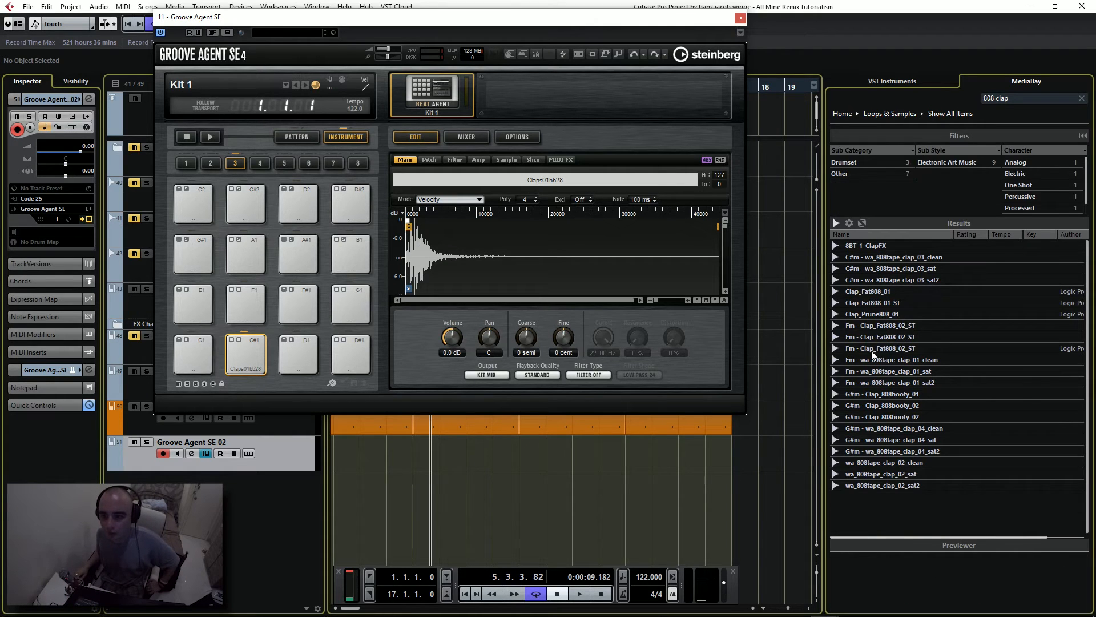
{"action": "left_click", "coordinate": [871, 349]}
{"action": "left_click", "coordinate": [881, 338]}
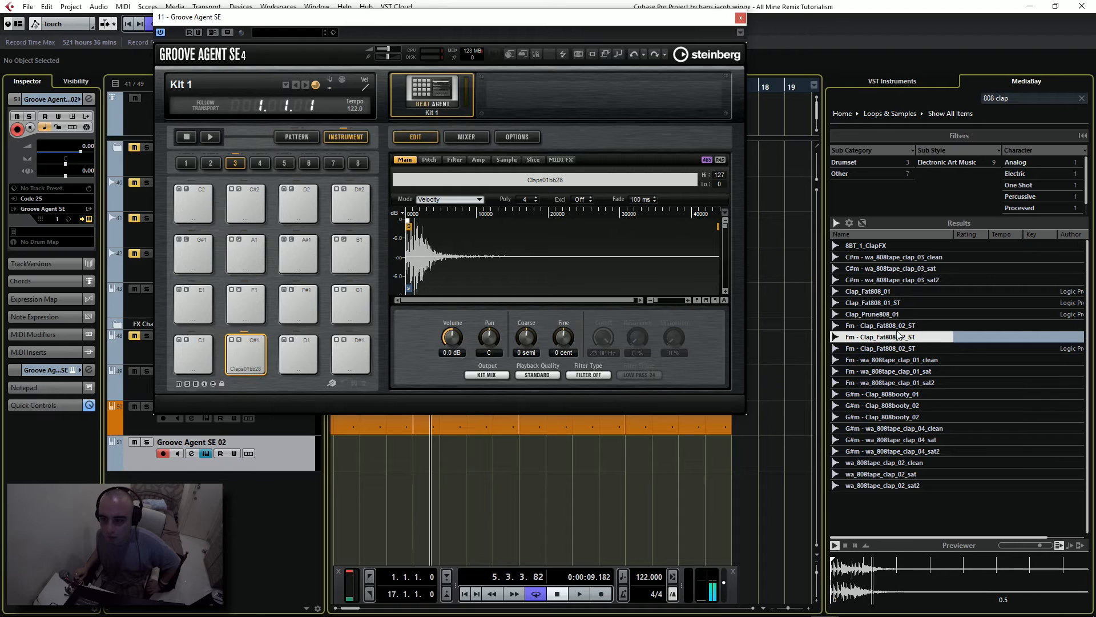
{"action": "key", "text": "Up"}
{"action": "left_click", "coordinate": [889, 359]}
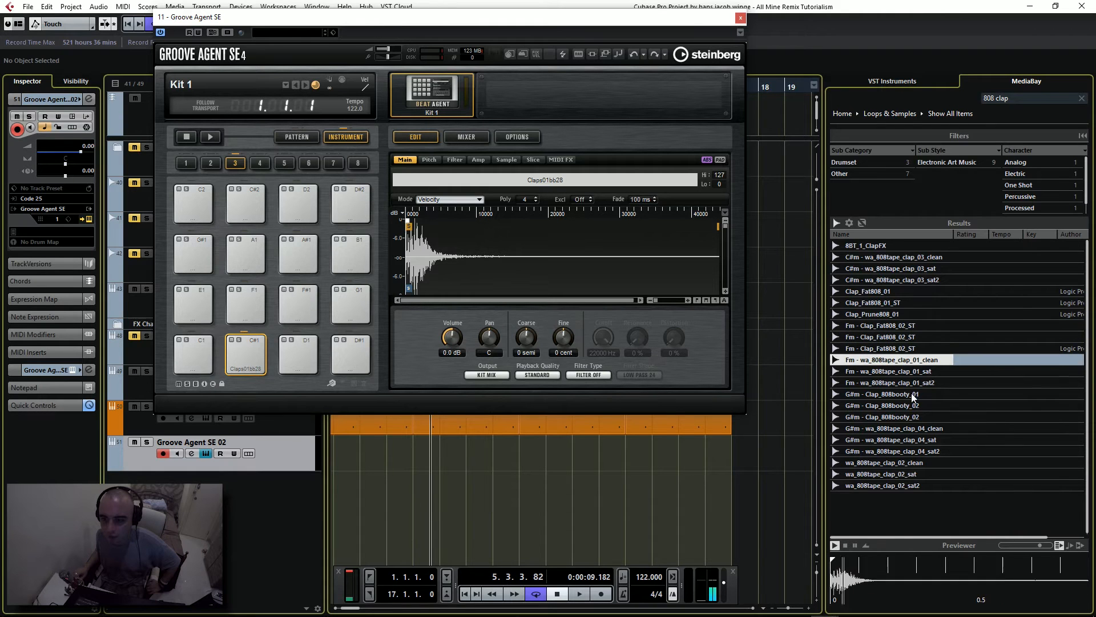
{"action": "left_click", "coordinate": [888, 405]}
{"action": "left_click", "coordinate": [889, 395]}
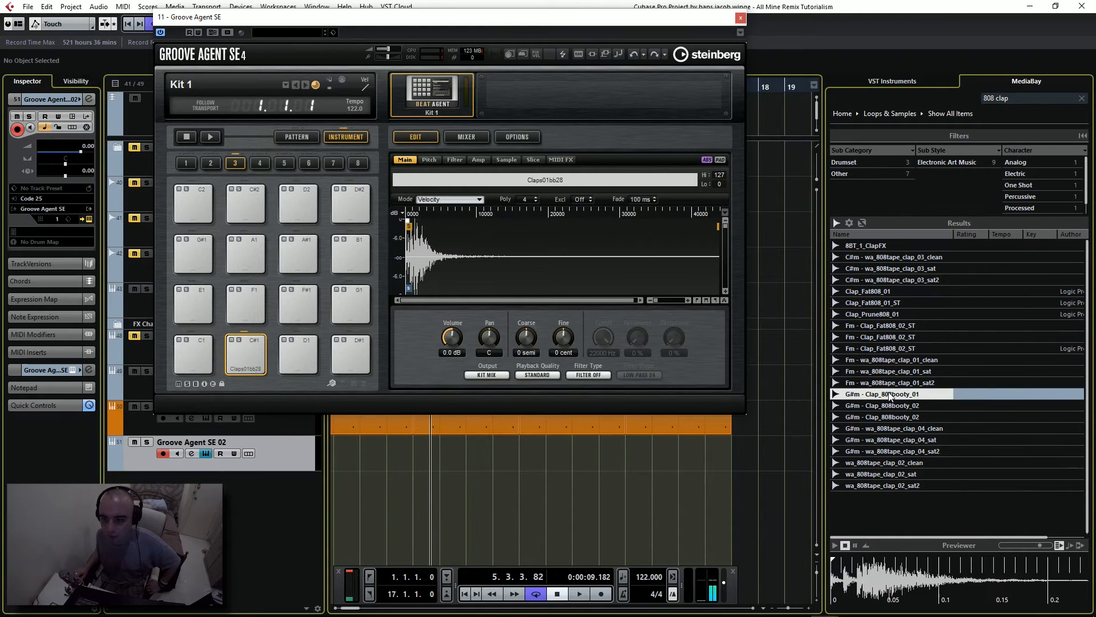
Step: Compare the wa_808tape_clap_01 variants and assign Fm - wa_808tape_clap_01_sat2 to Groove Agent's C1 pad
{"action": "left_click", "coordinate": [887, 360]}
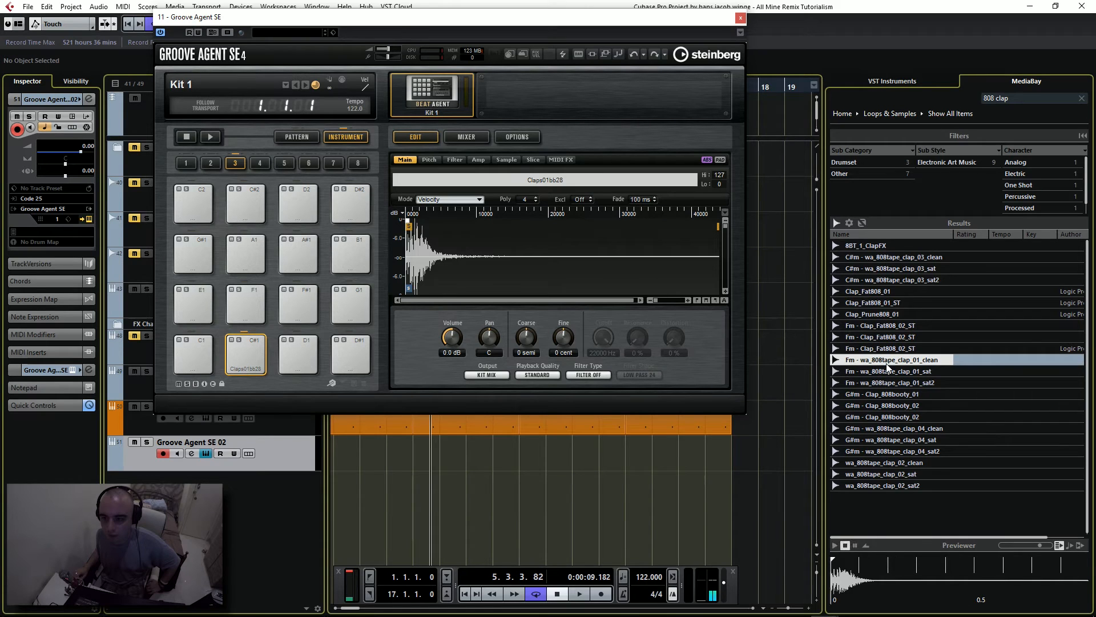
{"action": "left_click", "coordinate": [891, 379]}
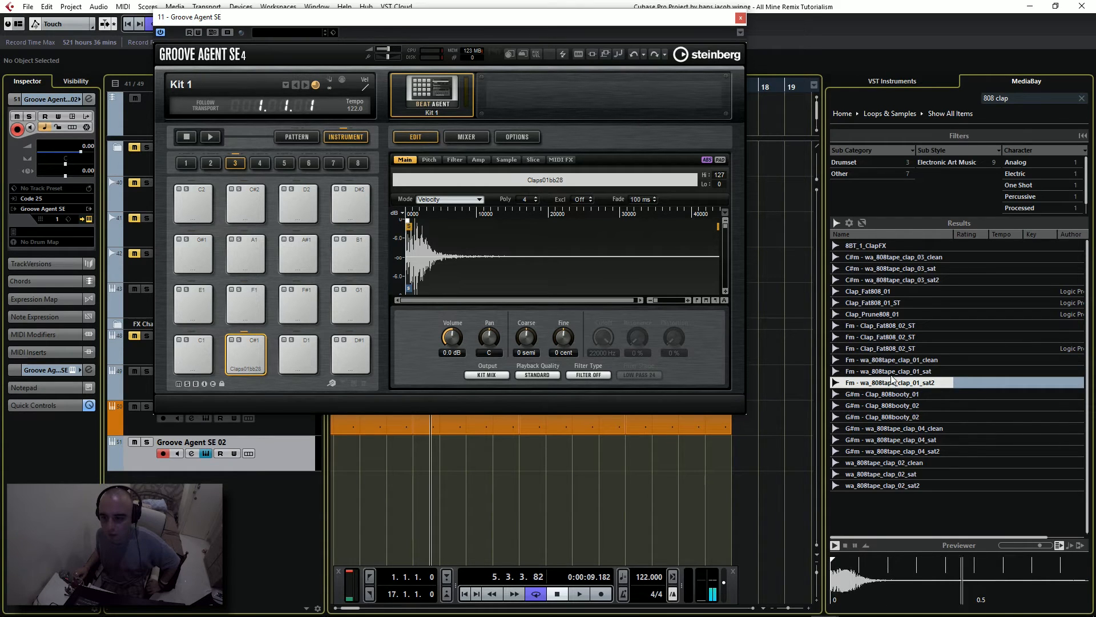
{"action": "left_click", "coordinate": [892, 372]}
{"action": "left_click", "coordinate": [894, 383]}
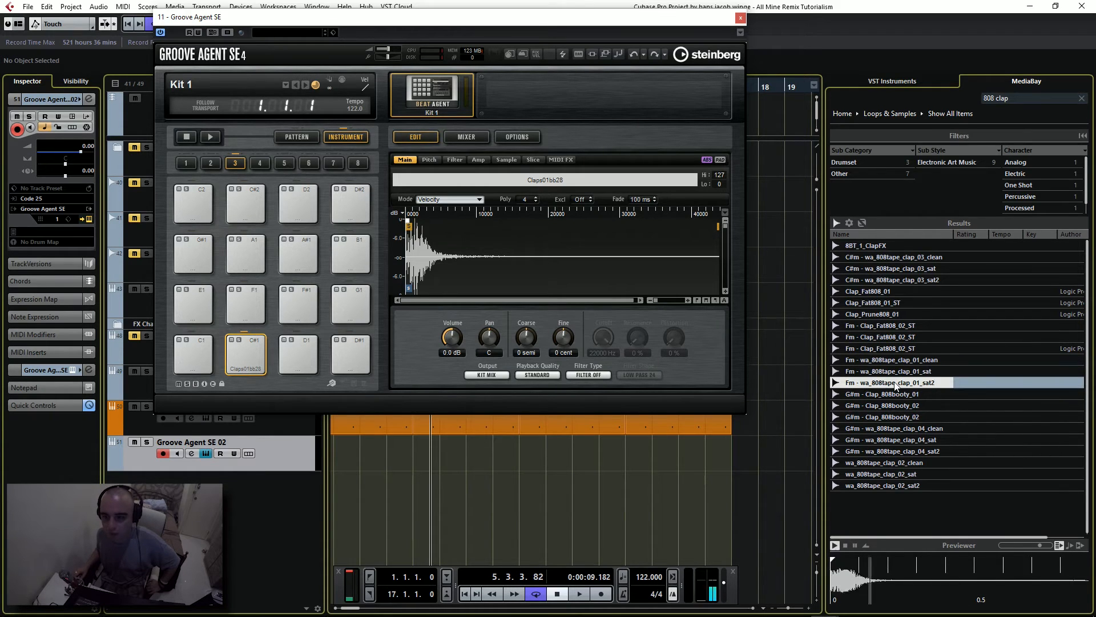
{"action": "left_click_drag", "start_coordinate": [895, 386], "coordinate": [455, 368]}
{"action": "left_click_drag", "start_coordinate": [194, 357], "coordinate": [190, 354]}
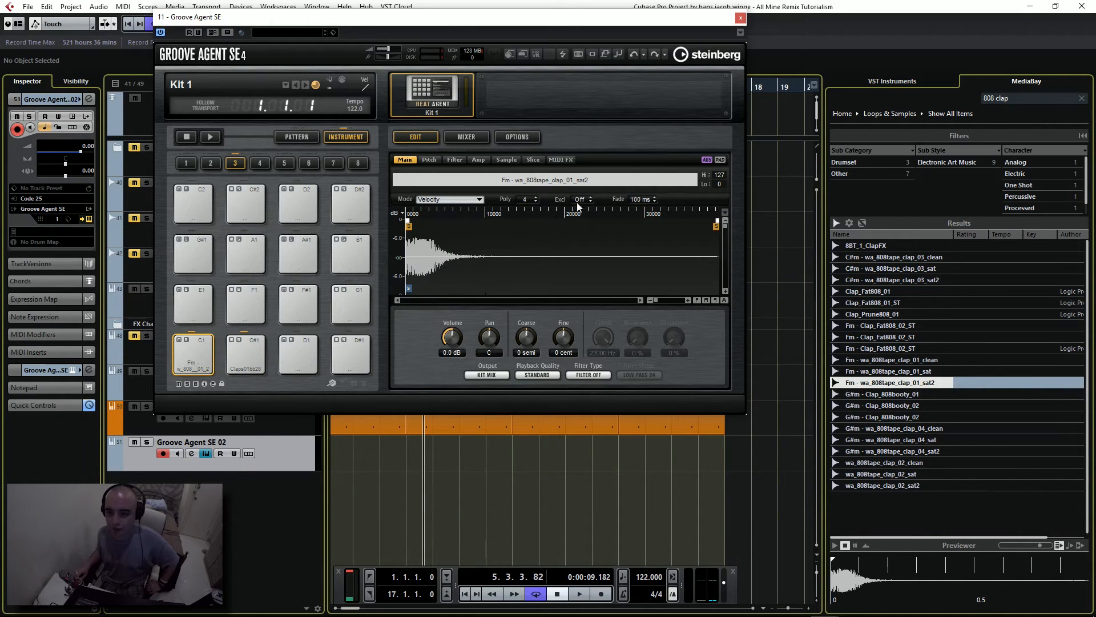
Step: Record a clap part on the Groove Agent SE 02 track from bar 1 and shorten the recorded part to two bars
{"action": "left_click", "coordinate": [740, 20]}
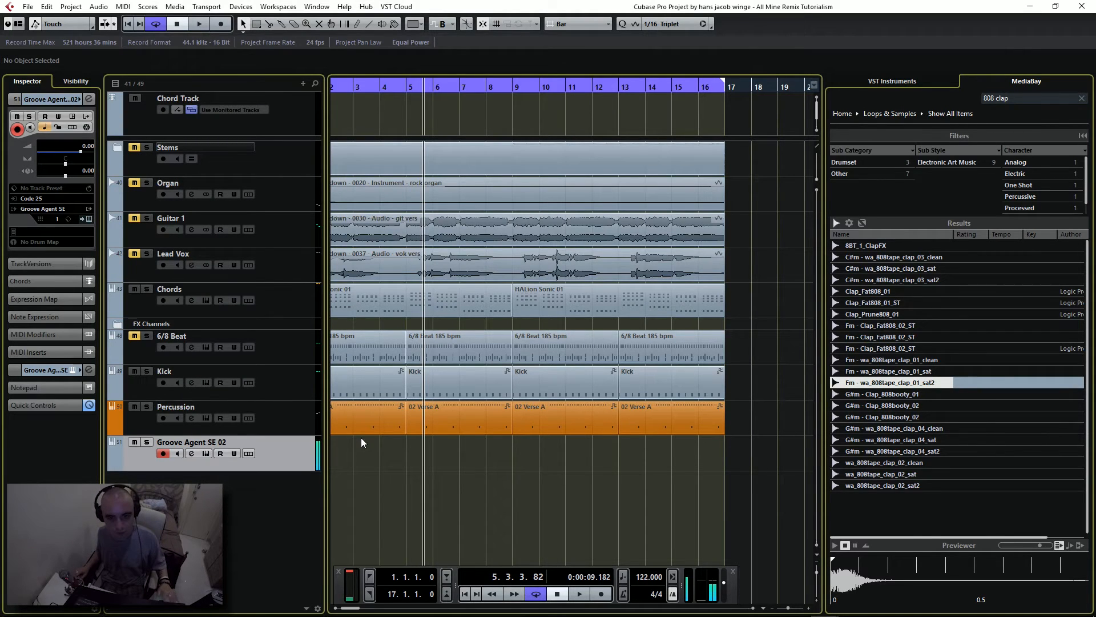
{"action": "left_click", "coordinate": [465, 593]}
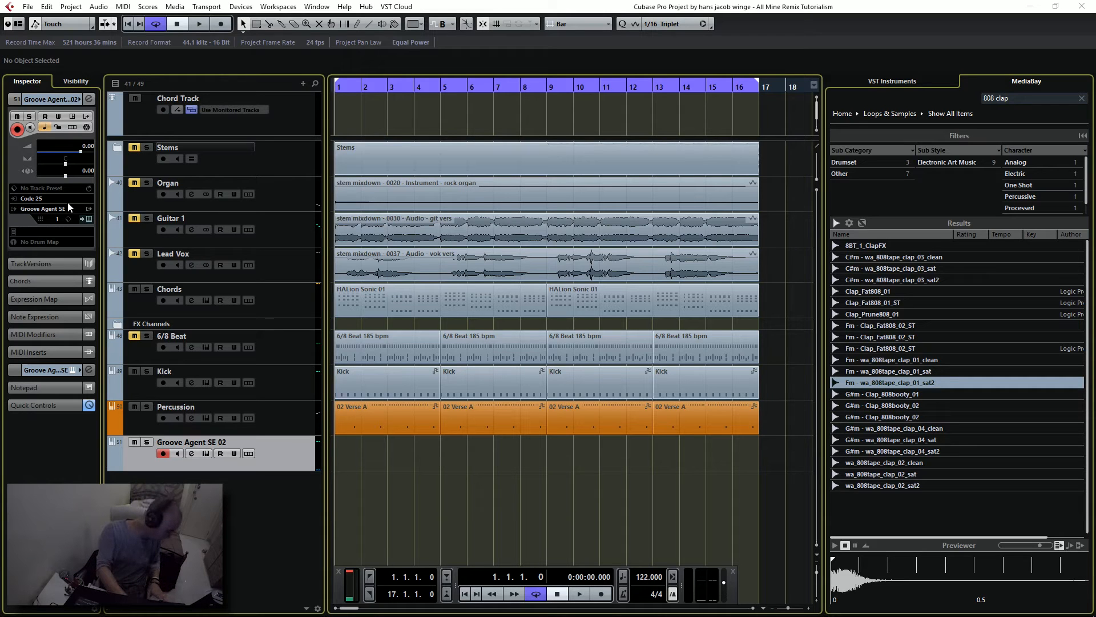
{"action": "key", "text": "KP_Multiply"}
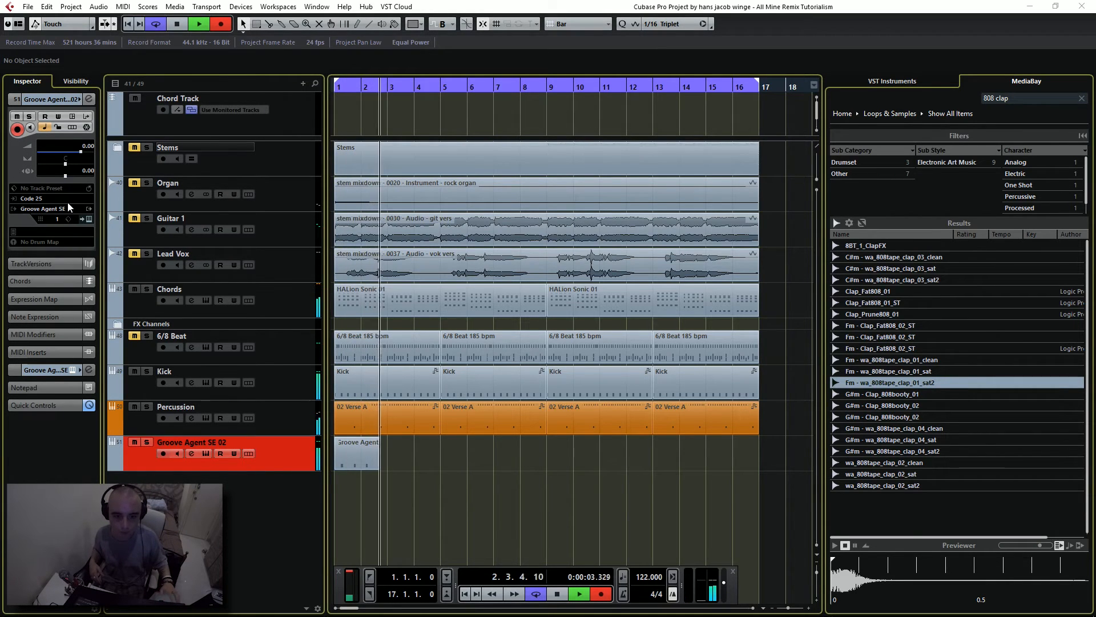
{"action": "key", "text": "space"}
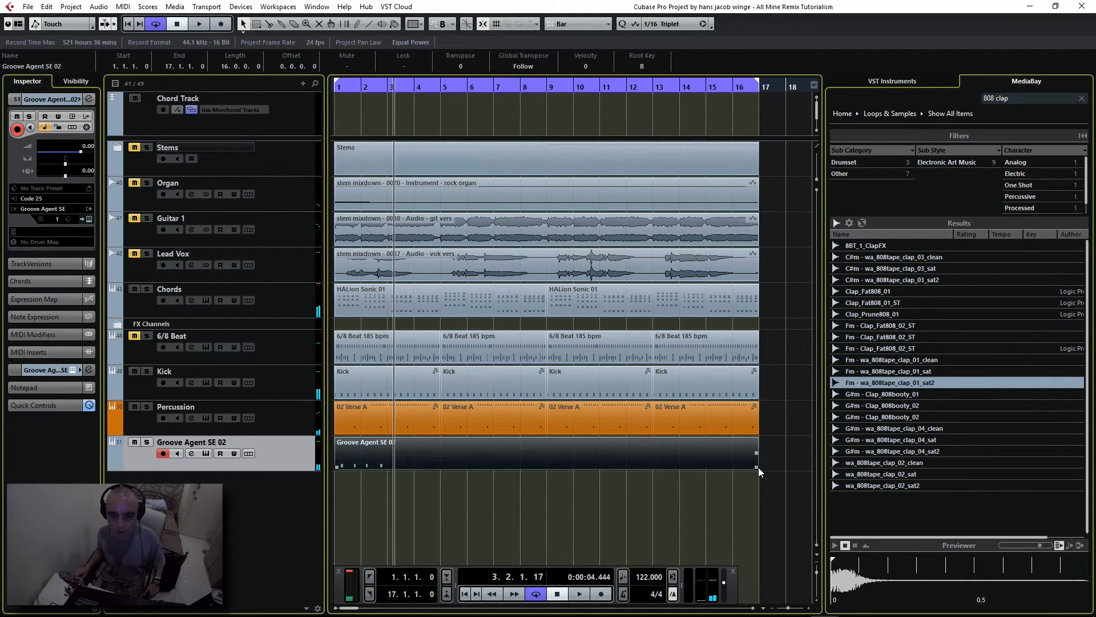
{"action": "left_click_drag", "start_coordinate": [758, 467], "coordinate": [388, 456]}
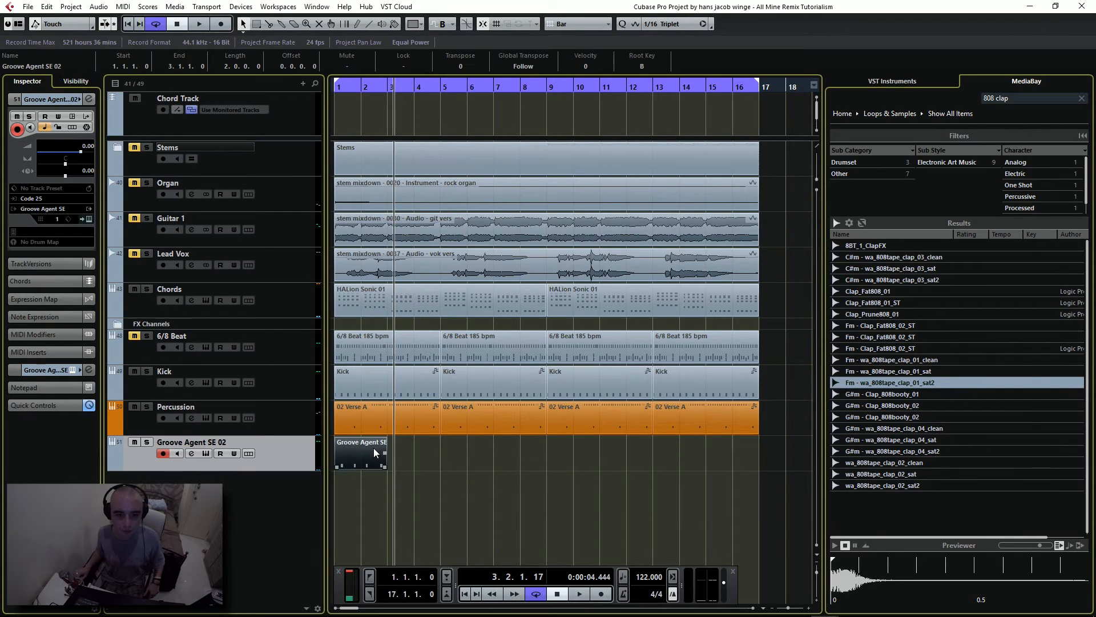
Step: Move the third clap note onto beat 2 of bar 2 and play the part back from the start
{"action": "double_click", "coordinate": [373, 448]}
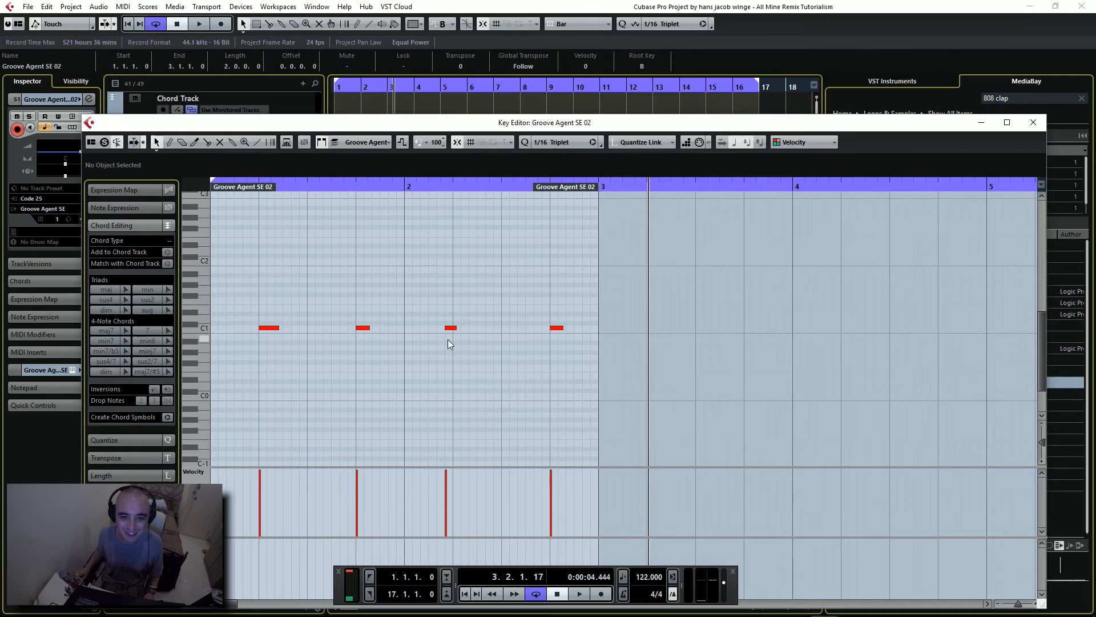
{"action": "left_click_drag", "start_coordinate": [448, 327], "coordinate": [458, 327]}
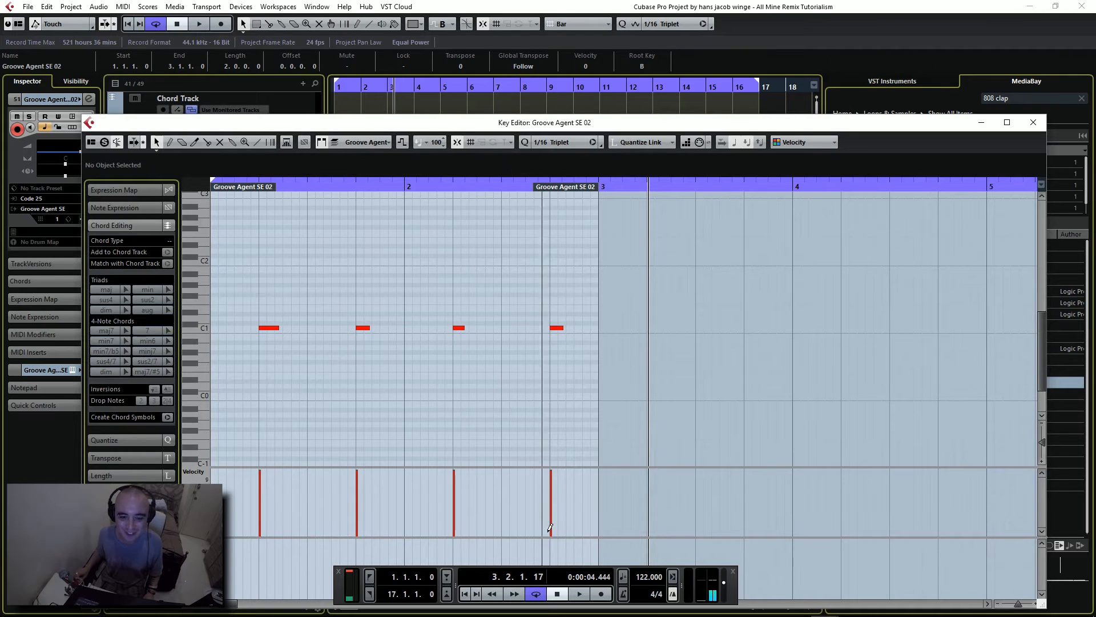
{"action": "left_click", "coordinate": [465, 594]}
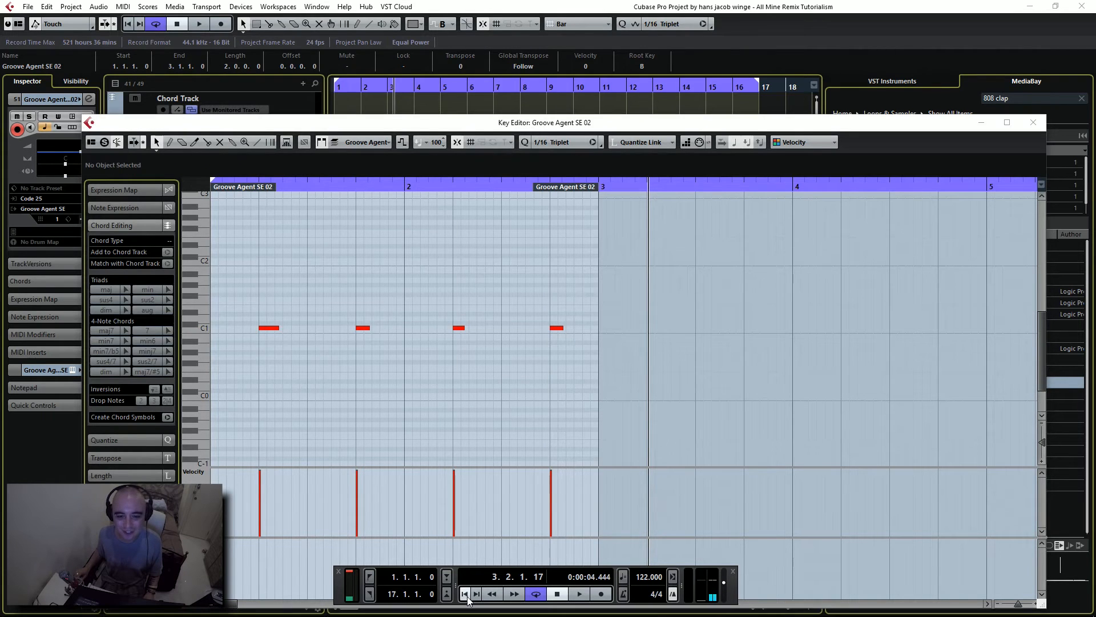
{"action": "left_click", "coordinate": [580, 594]}
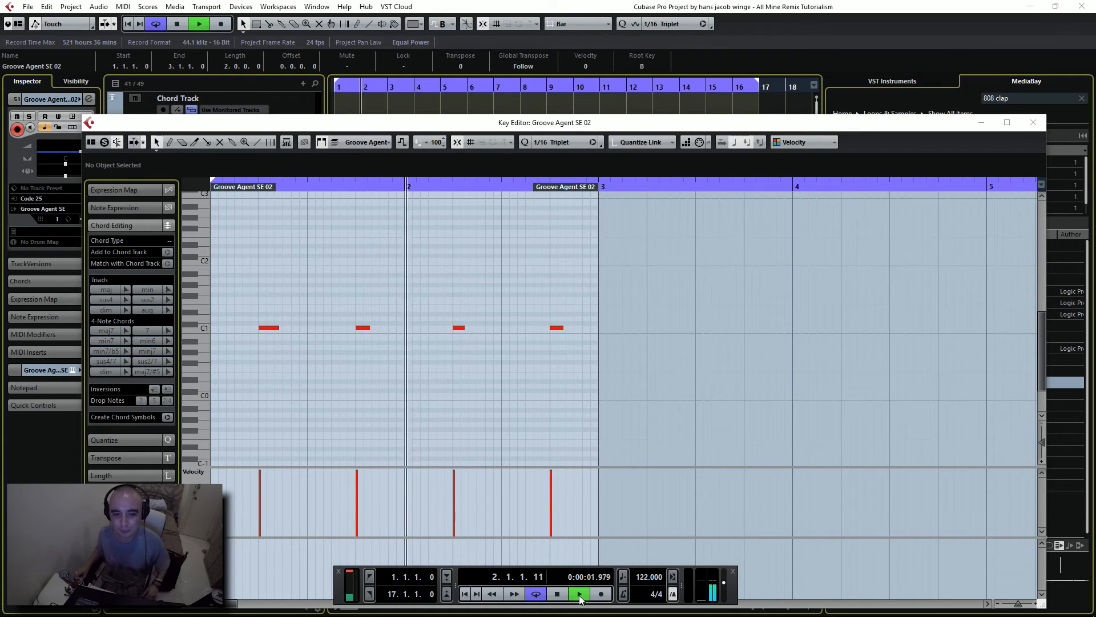
{"action": "left_click", "coordinate": [557, 594]}
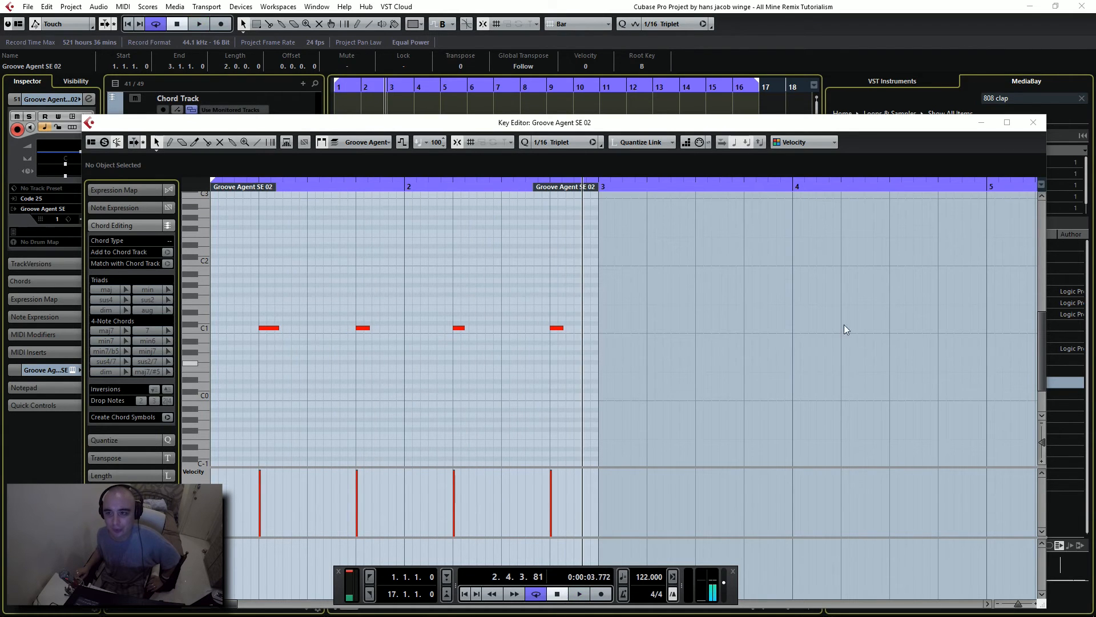
{"action": "left_click", "coordinate": [1032, 122]}
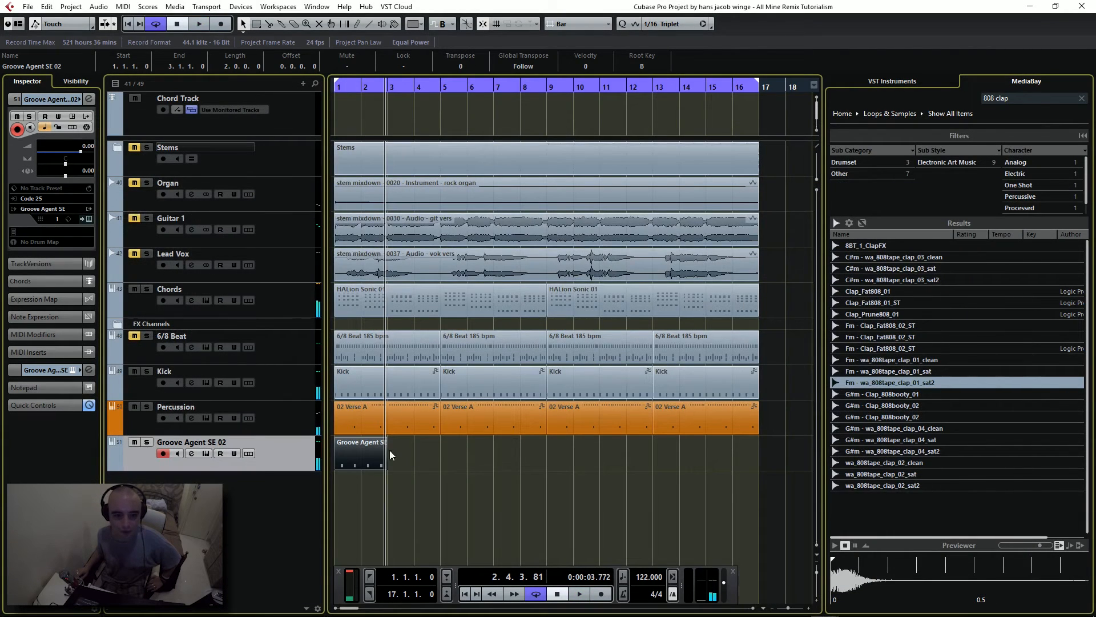
Step: Repeat the two-bar clap part along the Groove Agent SE 02 track to the end of bar 16
{"action": "left_click_drag", "start_coordinate": [386, 460], "coordinate": [759, 474]}
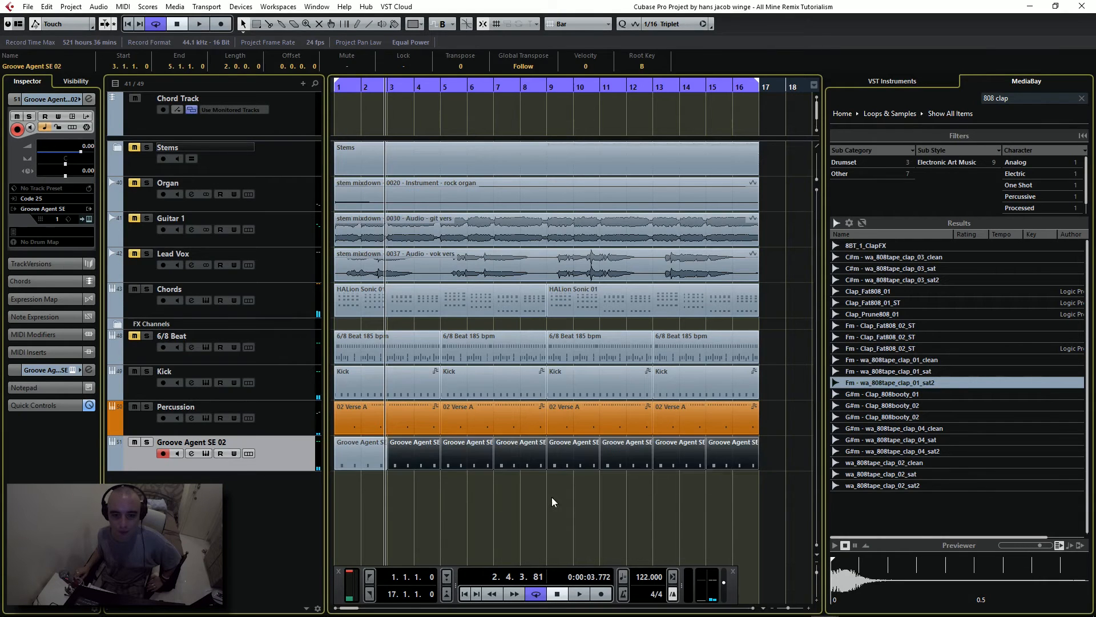
{"action": "left_click", "coordinate": [552, 500]}
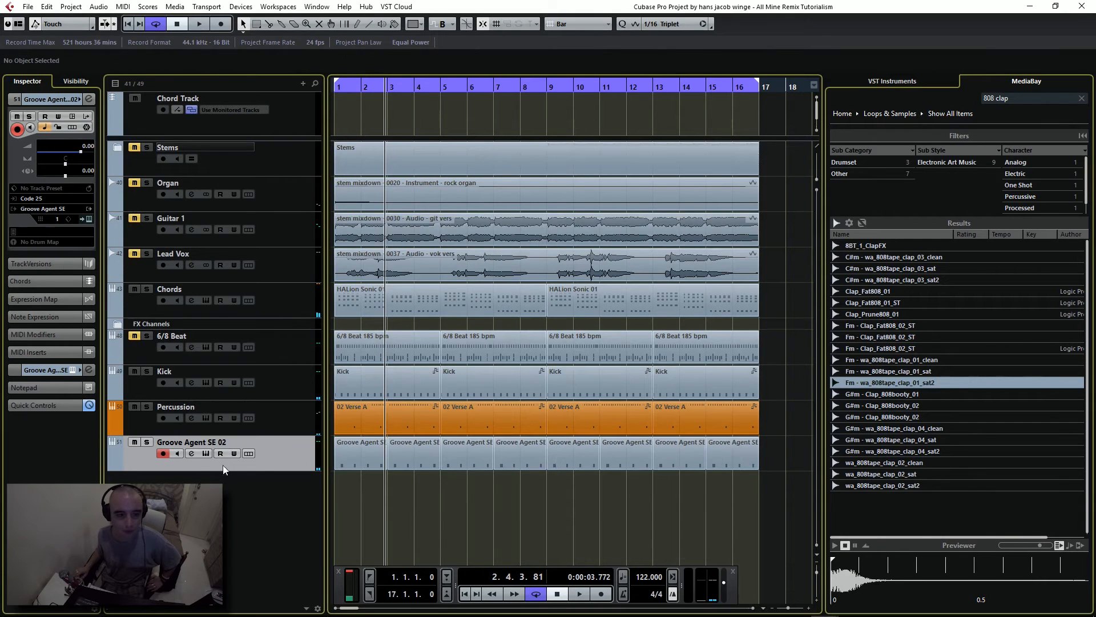
Step: Lower the Pre Gain on the Groove Agent SE 02 channel while listening to the claps in the mix
{"action": "left_click", "coordinate": [89, 99]}
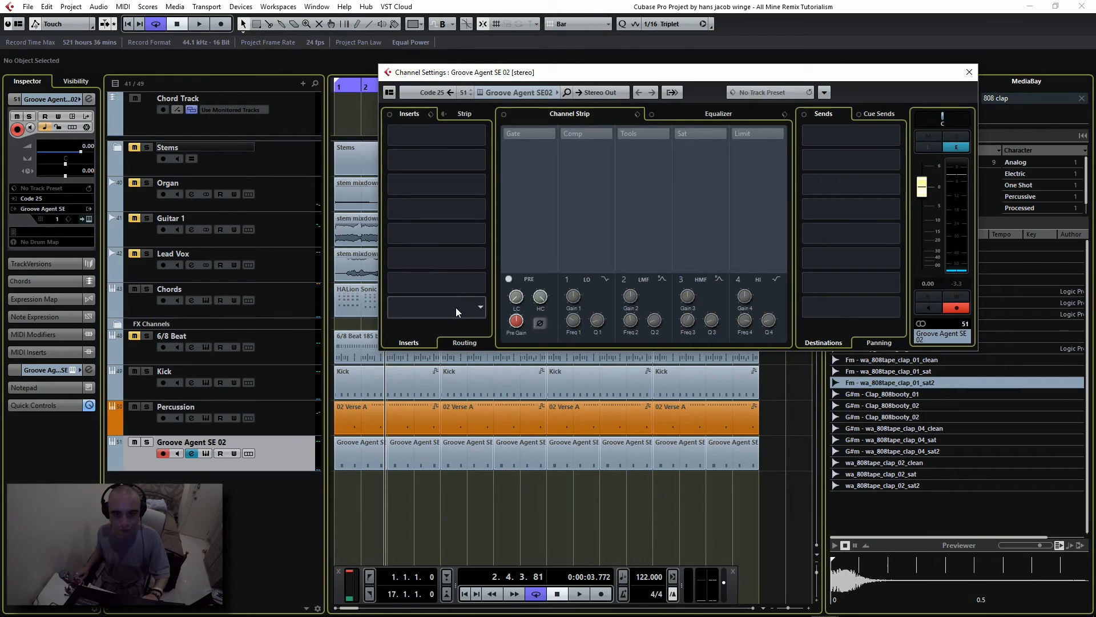
{"action": "key", "text": "space"}
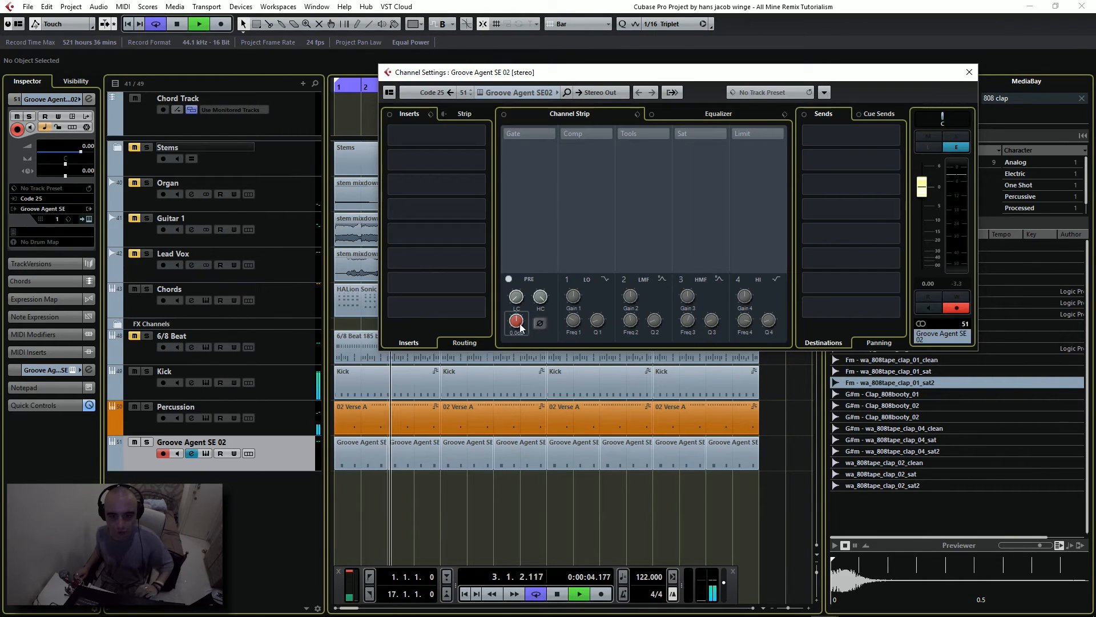
{"action": "left_click", "coordinate": [516, 324]}
{"action": "left_click_drag", "start_coordinate": [516, 328], "coordinate": [516, 332]}
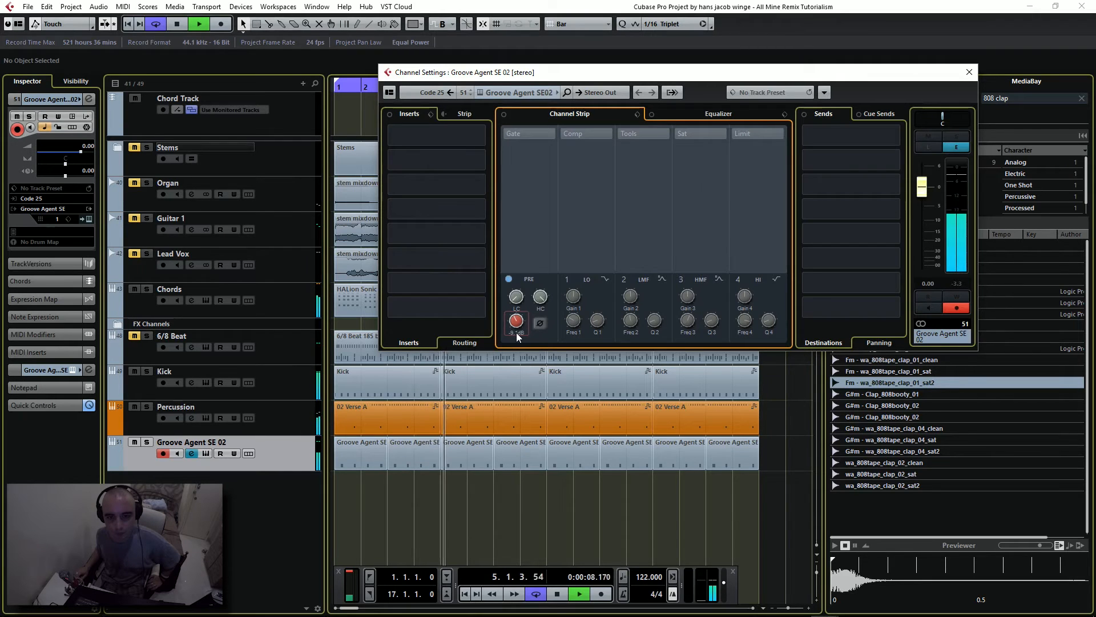
{"action": "key", "text": "space"}
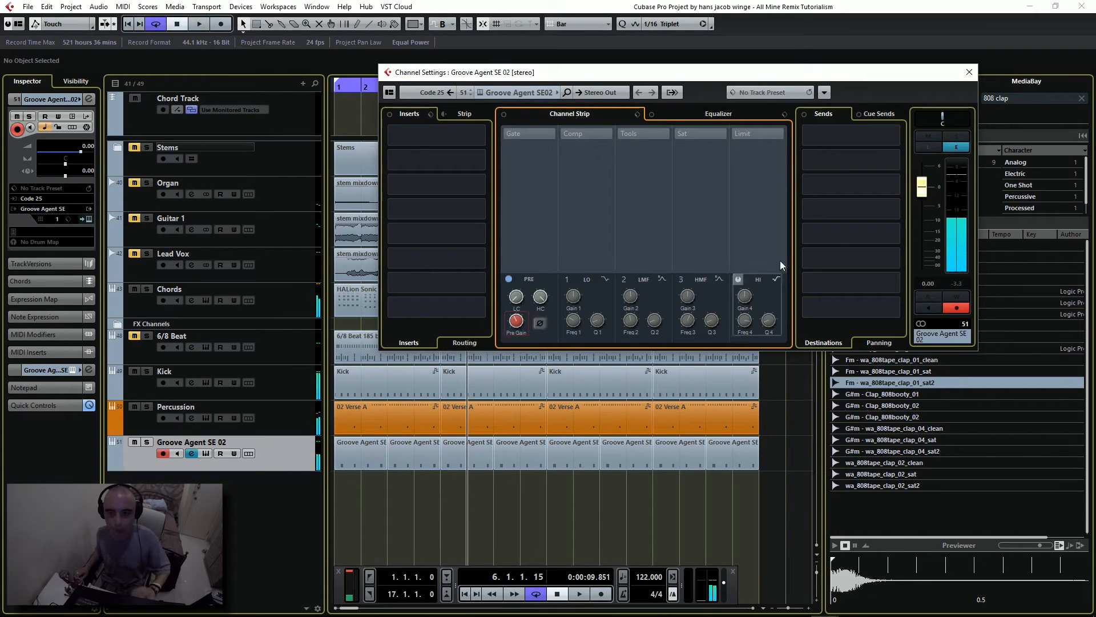
{"action": "left_click", "coordinate": [969, 73]}
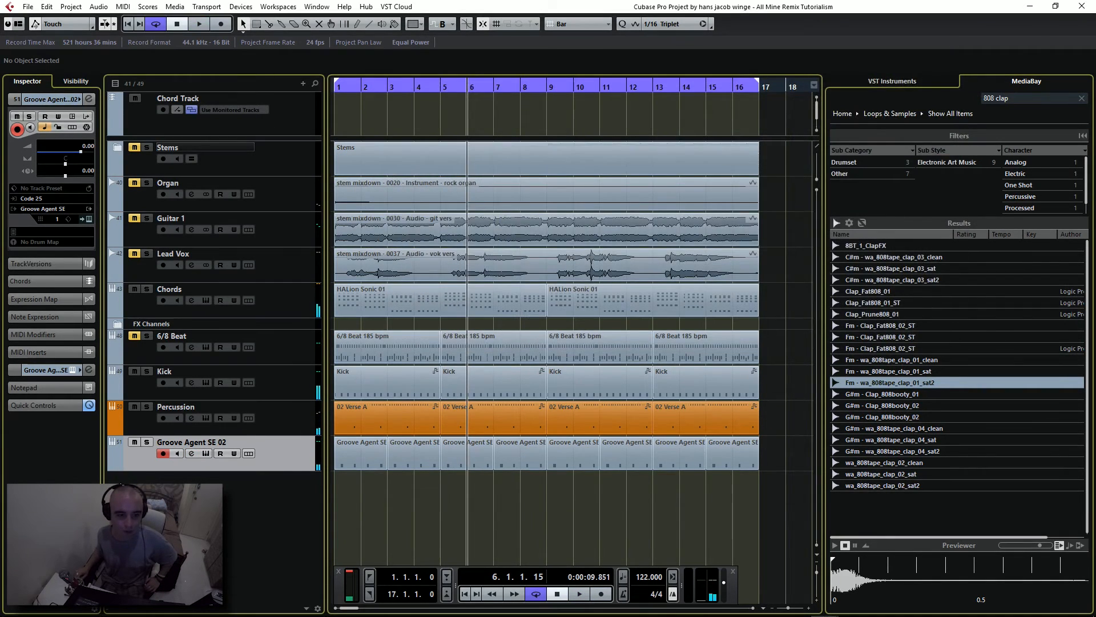
Step: Rename the Groove Agent SE 02 track as Claps
{"action": "double_click", "coordinate": [183, 441]}
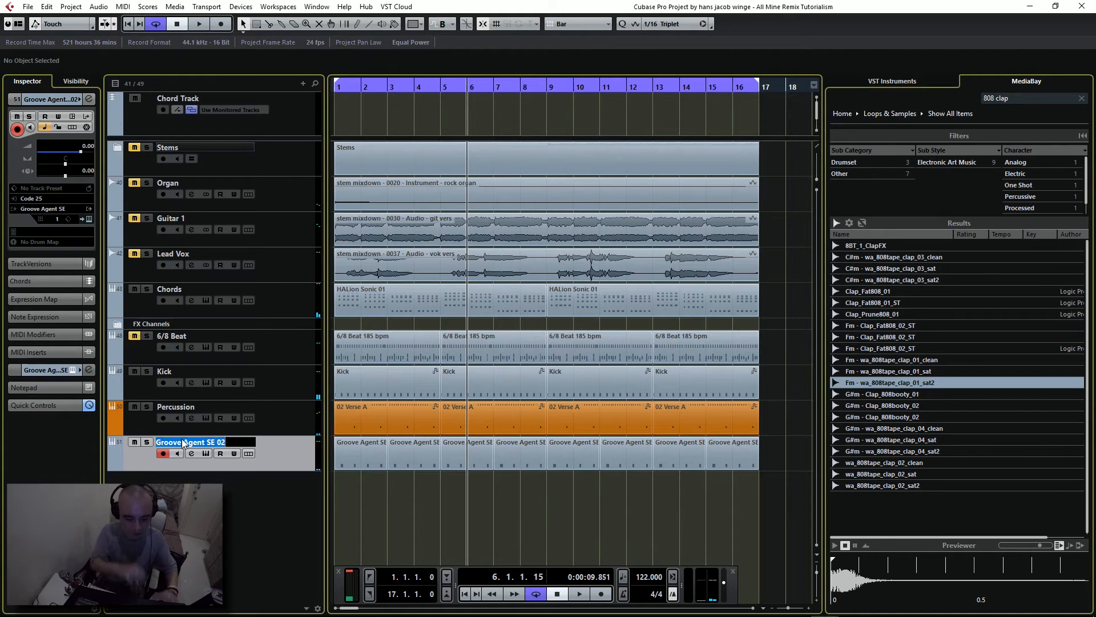
{"action": "type", "text": "Cla"}
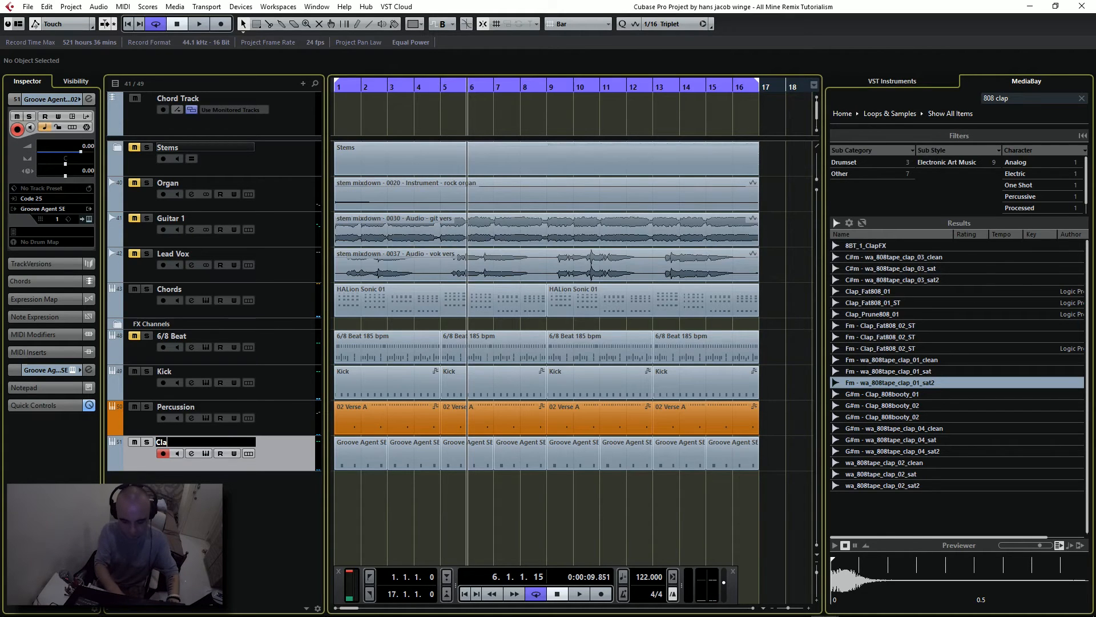
{"action": "type", "text": "ps"}
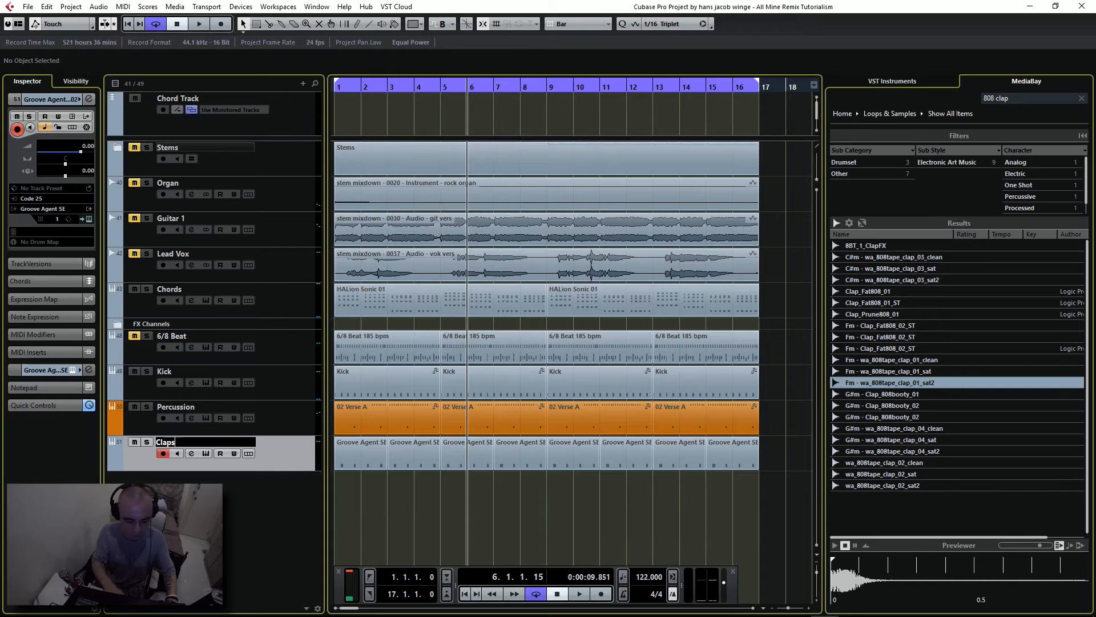
{"action": "key", "text": "Return"}
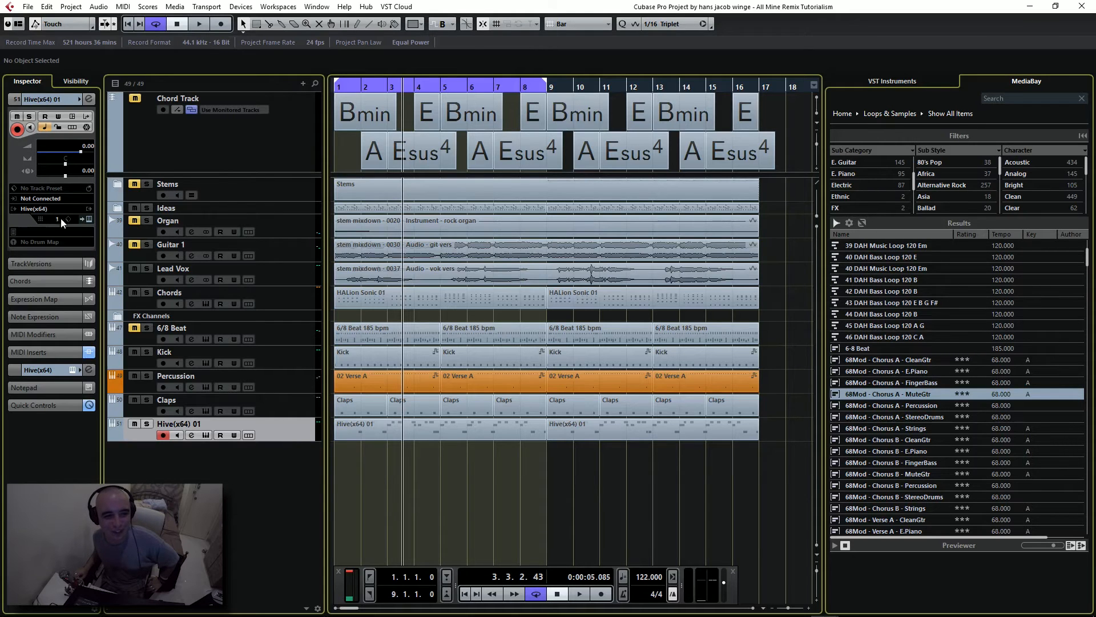
Step: Look at the Hive synth on the Hive(x64) 01 track and play the arrangement from the start
{"action": "left_click", "coordinate": [89, 218]}
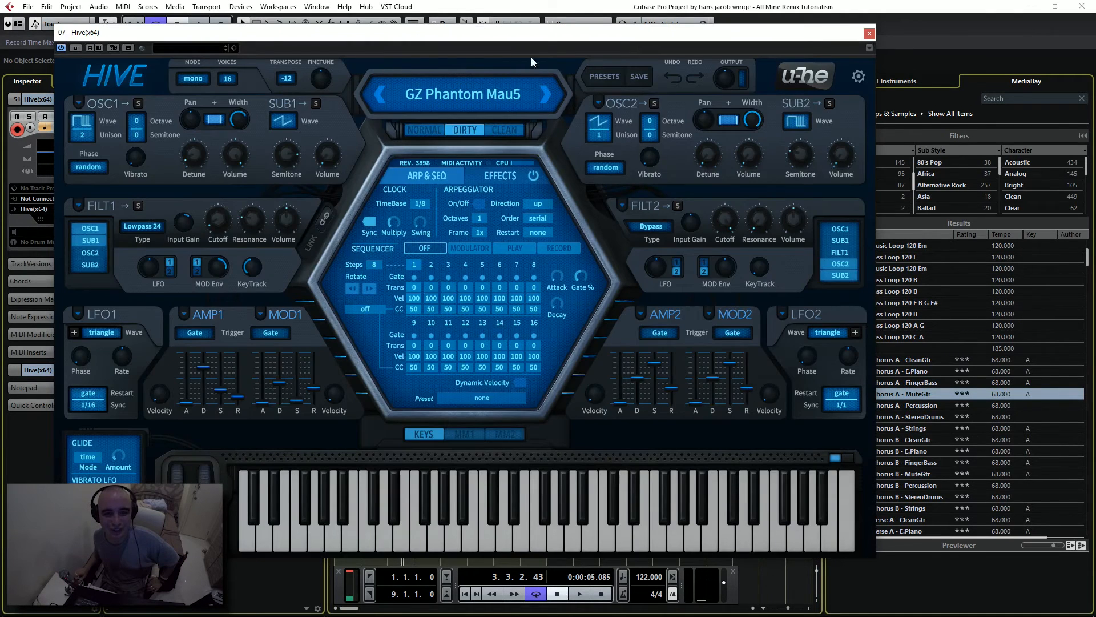
{"action": "left_click", "coordinate": [869, 33]}
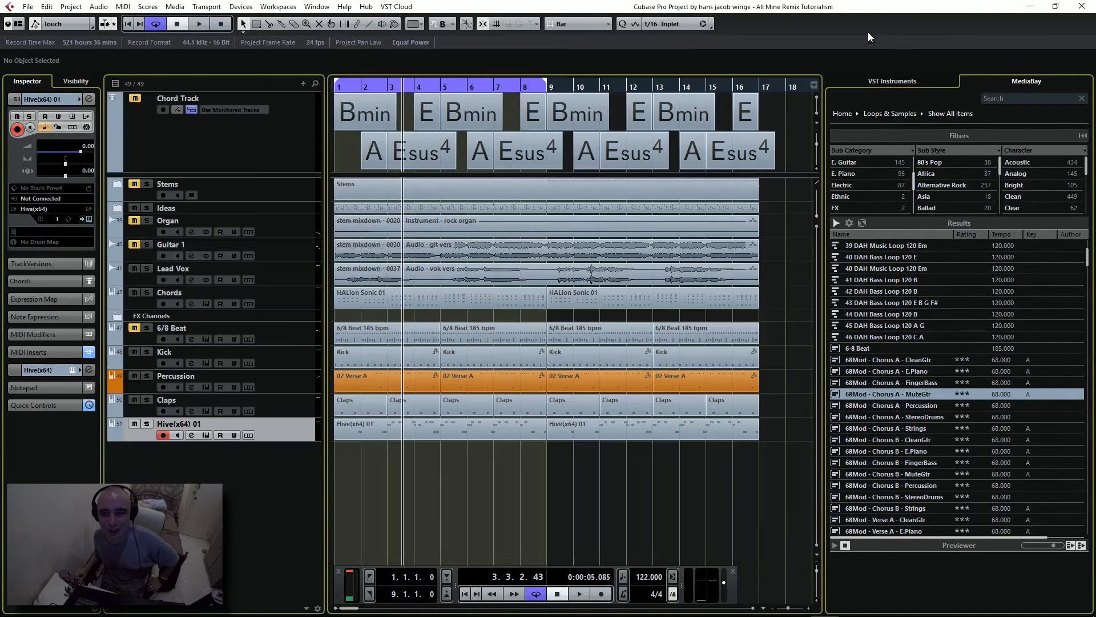
{"action": "left_click", "coordinate": [464, 595]}
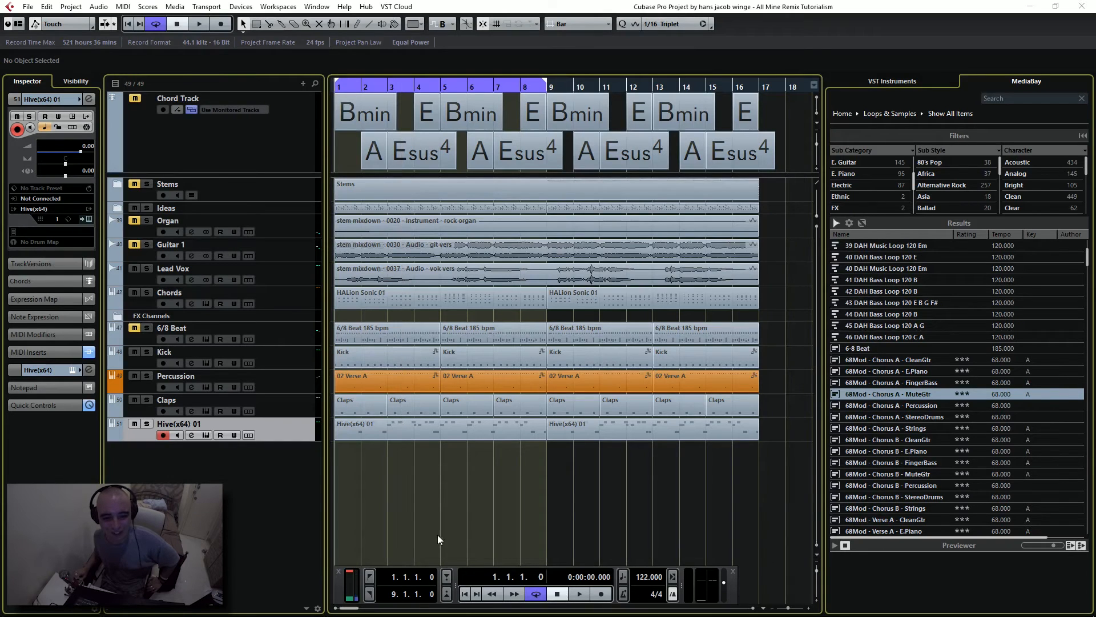
{"action": "left_click", "coordinate": [580, 594]}
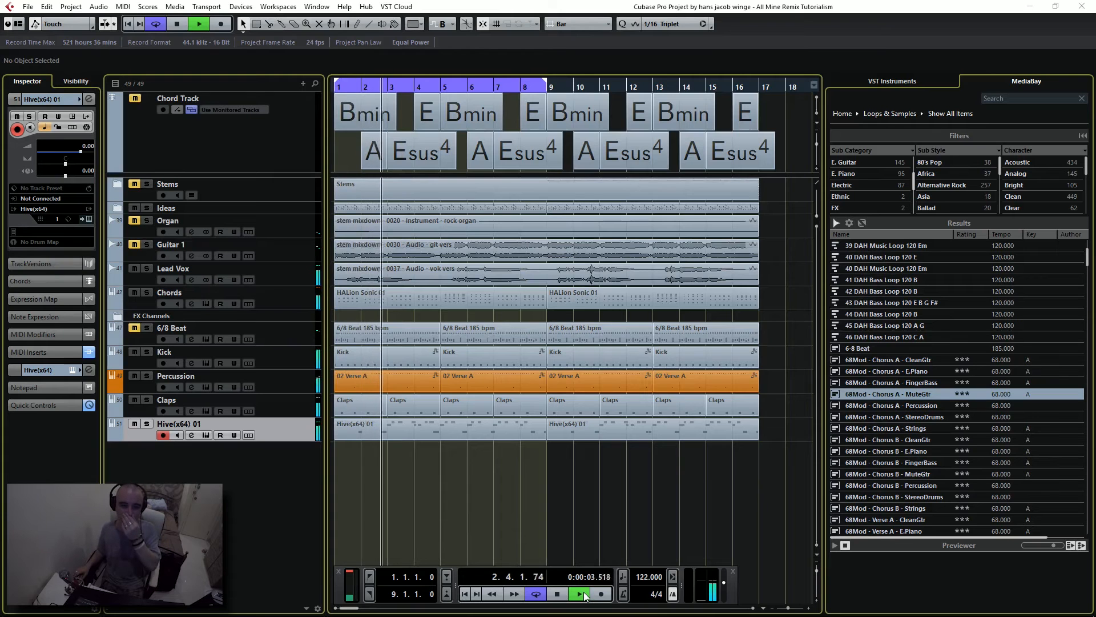
Step: Examine the notes of the first Hive(x64) 01 part across all eight bars during playback
{"action": "double_click", "coordinate": [472, 432]}
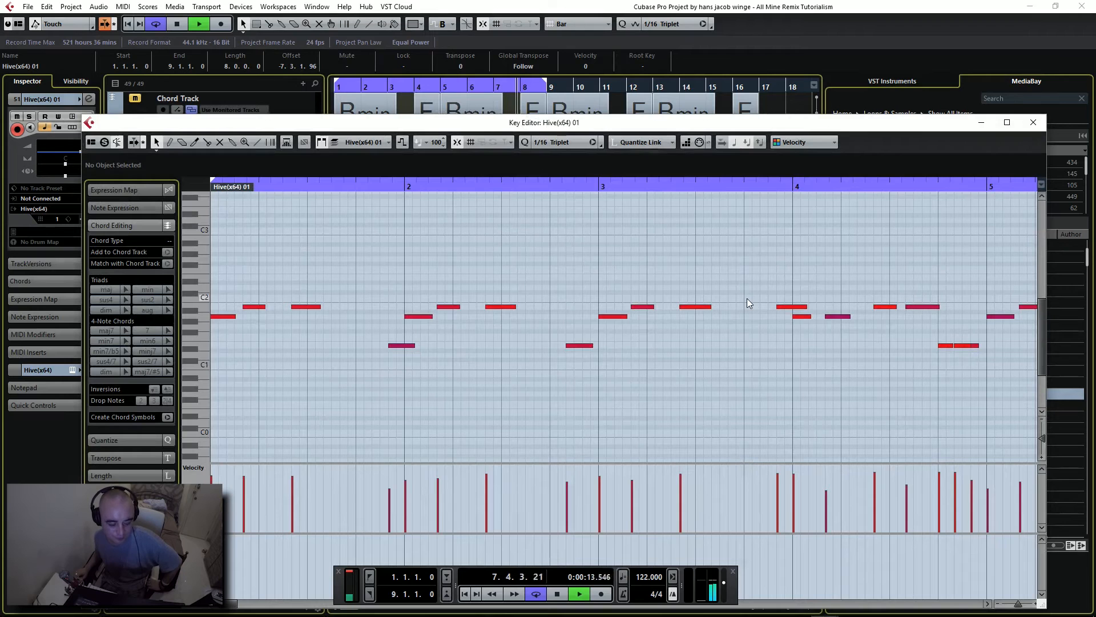
{"action": "left_click", "coordinate": [997, 604]}
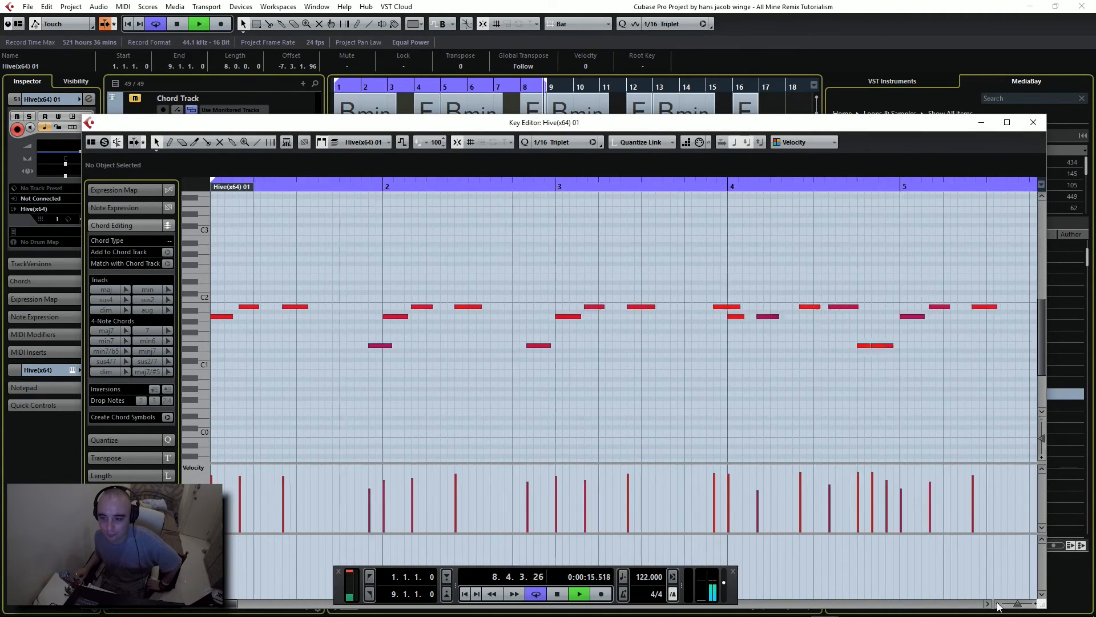
{"action": "left_click", "coordinate": [998, 603]}
{"action": "left_click", "coordinate": [998, 603]}
{"action": "left_click", "coordinate": [997, 603]}
{"action": "left_click", "coordinate": [997, 603]}
{"action": "left_click", "coordinate": [997, 604]}
{"action": "left_click", "coordinate": [997, 603]}
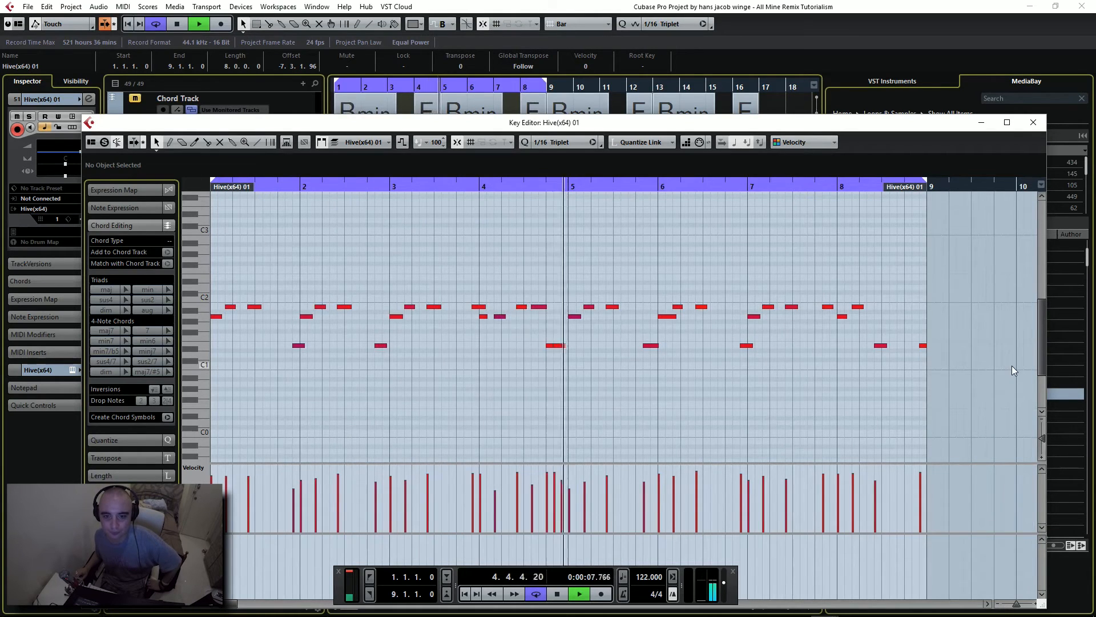
{"action": "left_click", "coordinate": [1034, 127]}
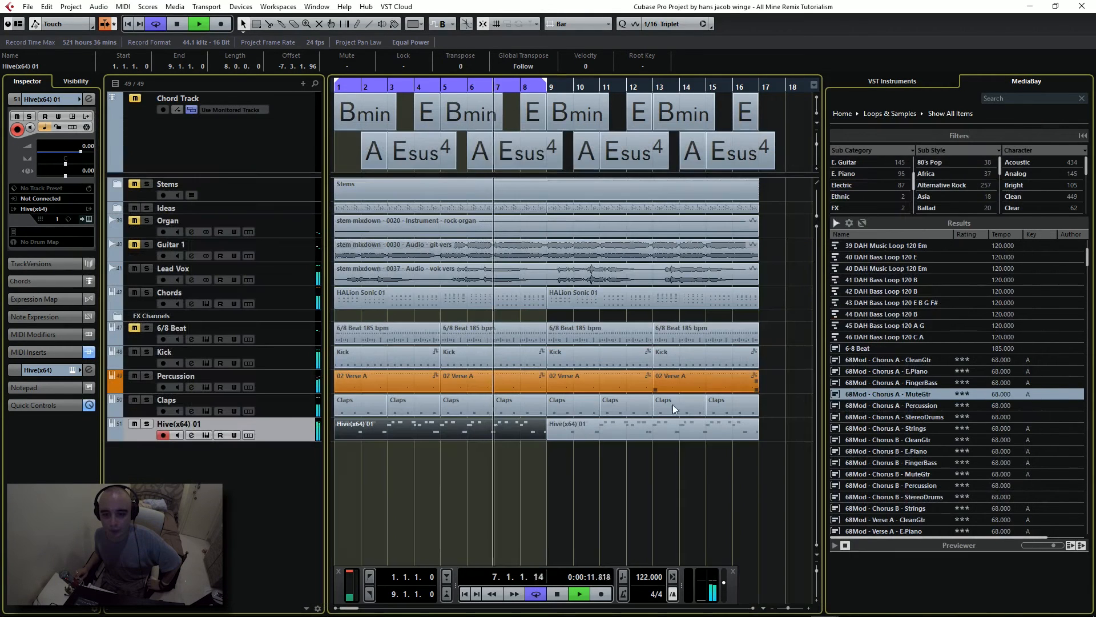
{"action": "left_click", "coordinate": [563, 597]}
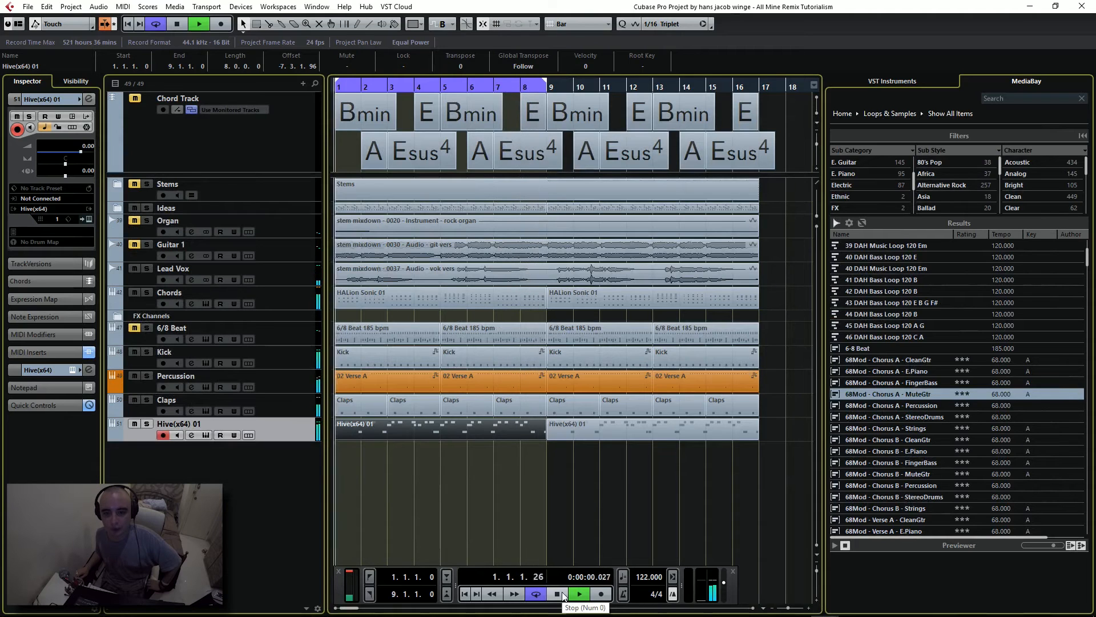
{"action": "left_click", "coordinate": [551, 528]}
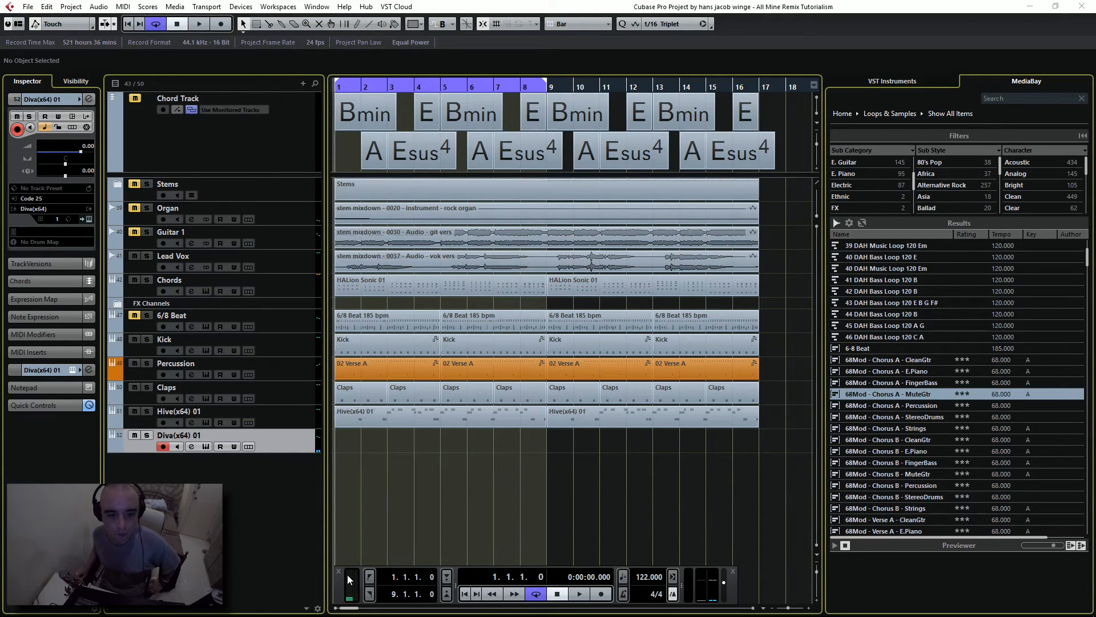
Step: Move the Transport panel up out of the way and show the chord pads for the Diva(x64) 01 track
{"action": "left_click_drag", "start_coordinate": [349, 591], "coordinate": [355, 553]}
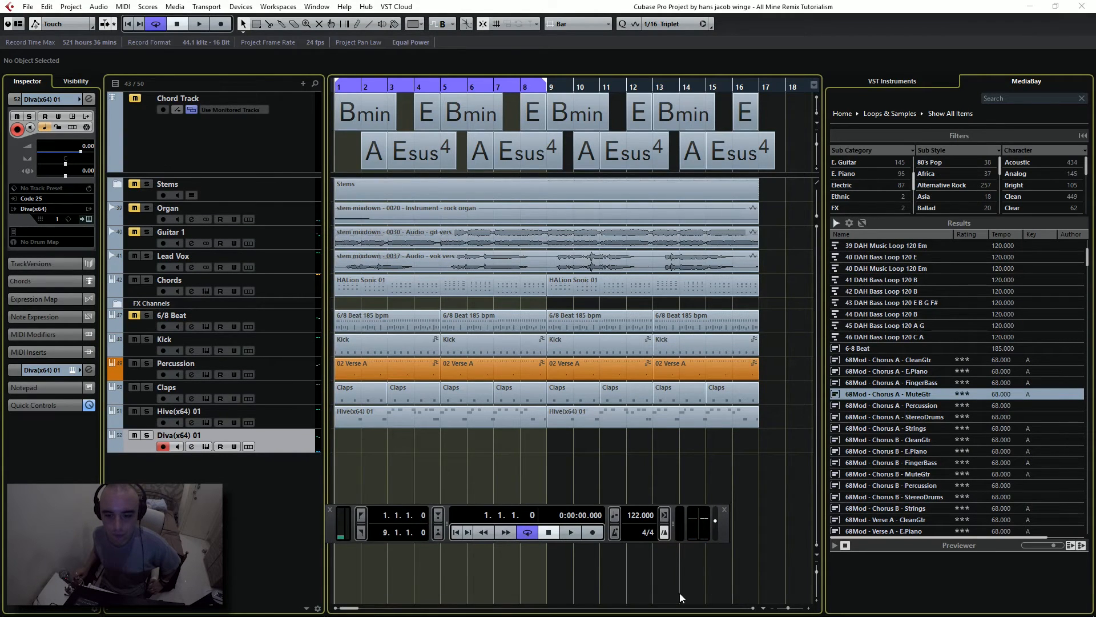
{"action": "left_click", "coordinate": [65, 280]}
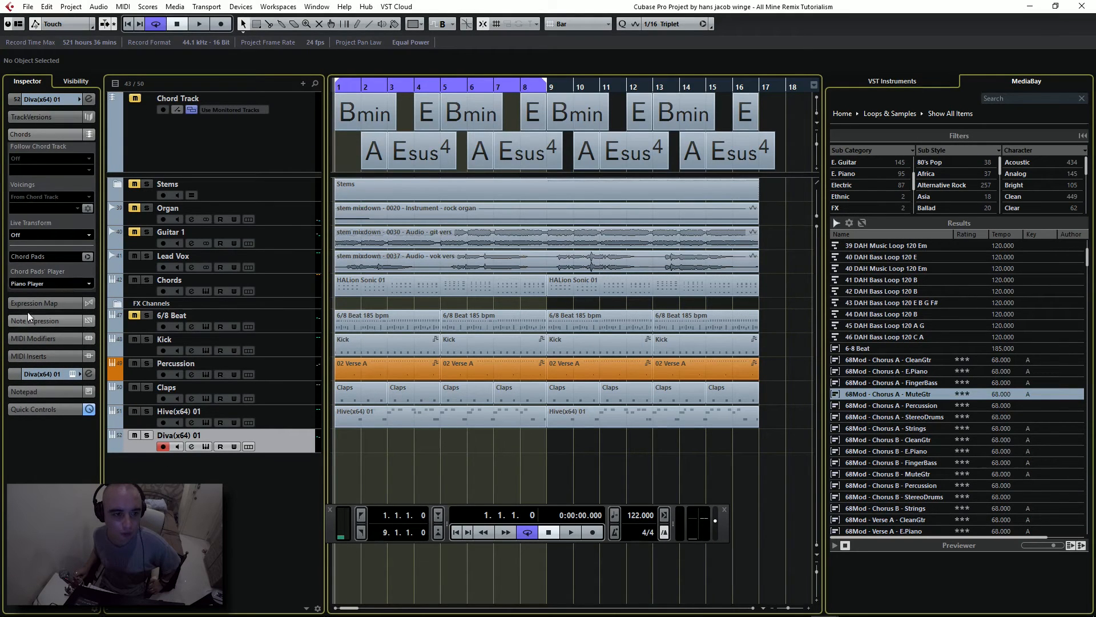
{"action": "left_click", "coordinate": [87, 257]}
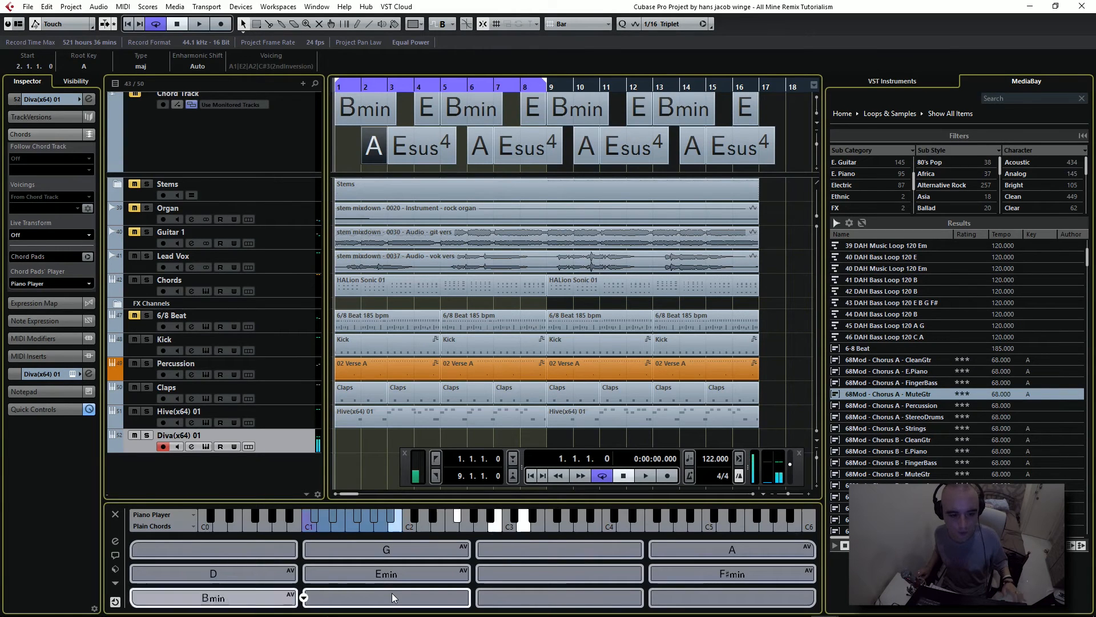
Step: Assign an Esus4 chord to the empty chord pad next to the Bmin pad
{"action": "left_click", "coordinate": [303, 597]}
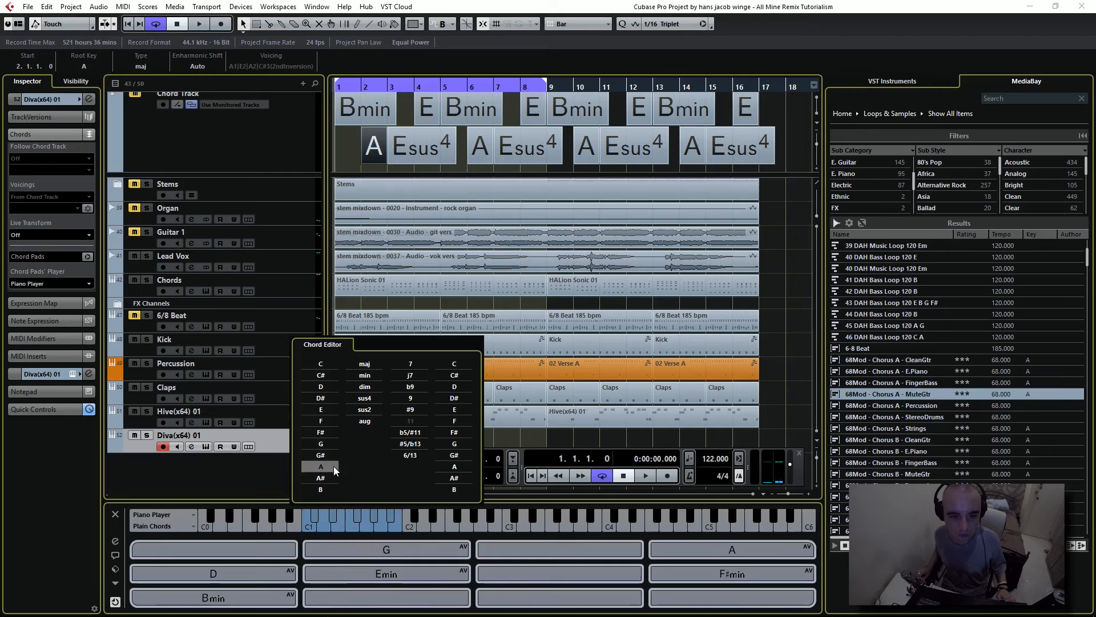
{"action": "left_click", "coordinate": [706, 549]}
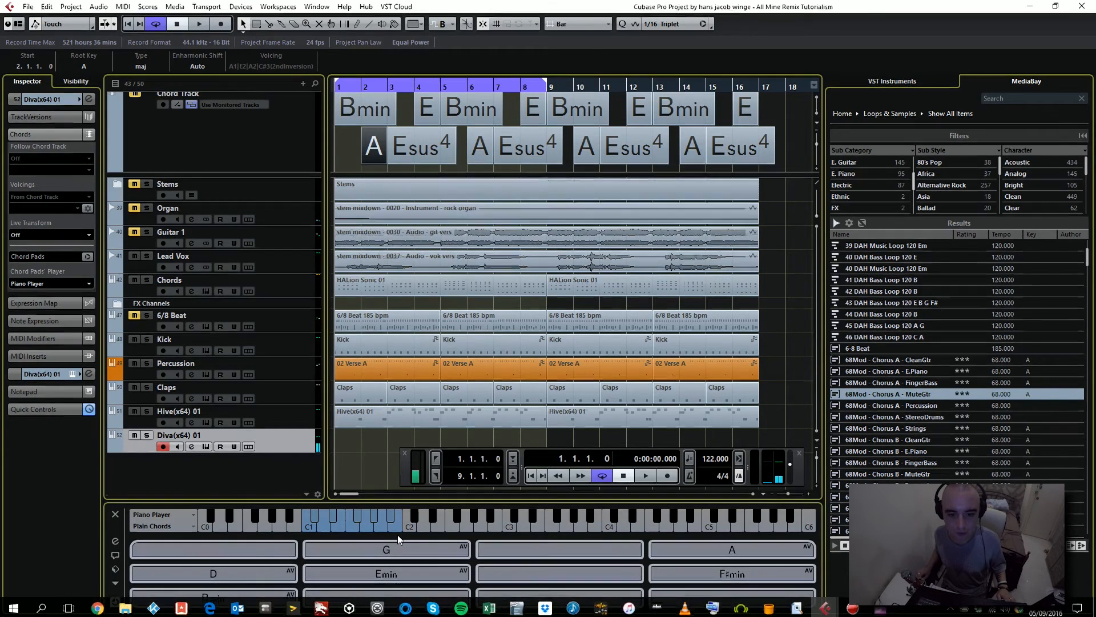
{"action": "left_click", "coordinate": [304, 597]}
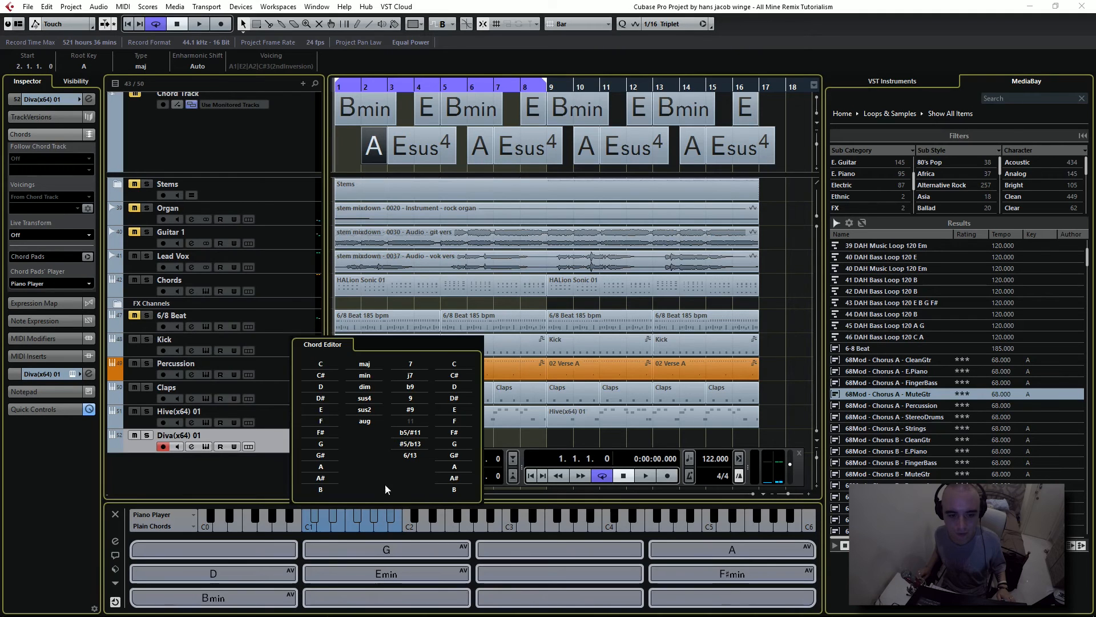
{"action": "left_click", "coordinate": [328, 410]}
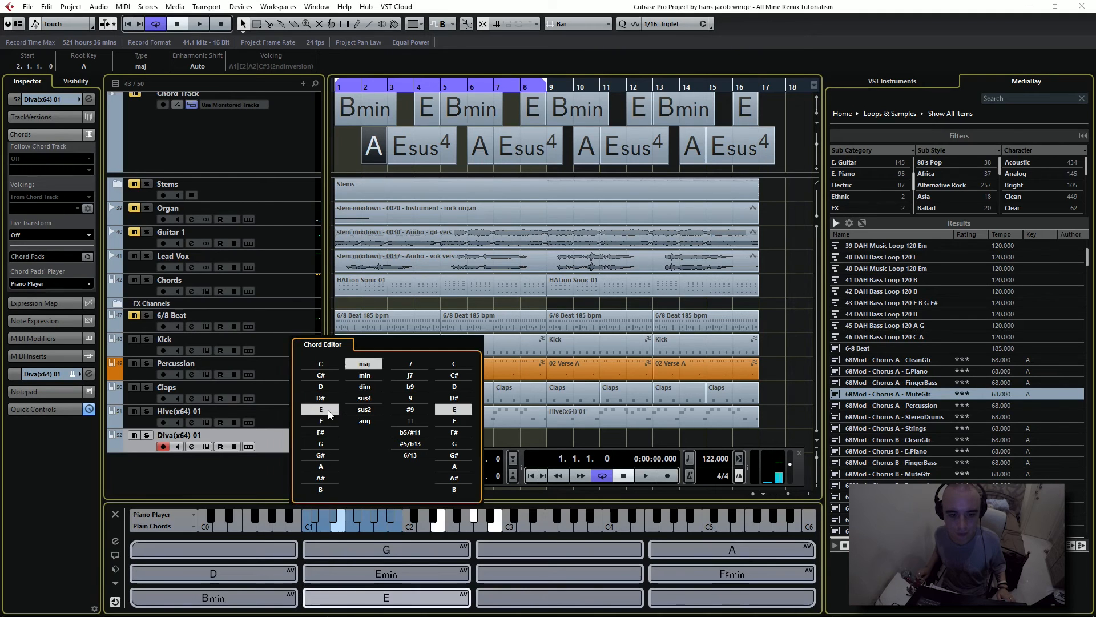
{"action": "left_click", "coordinate": [367, 398]}
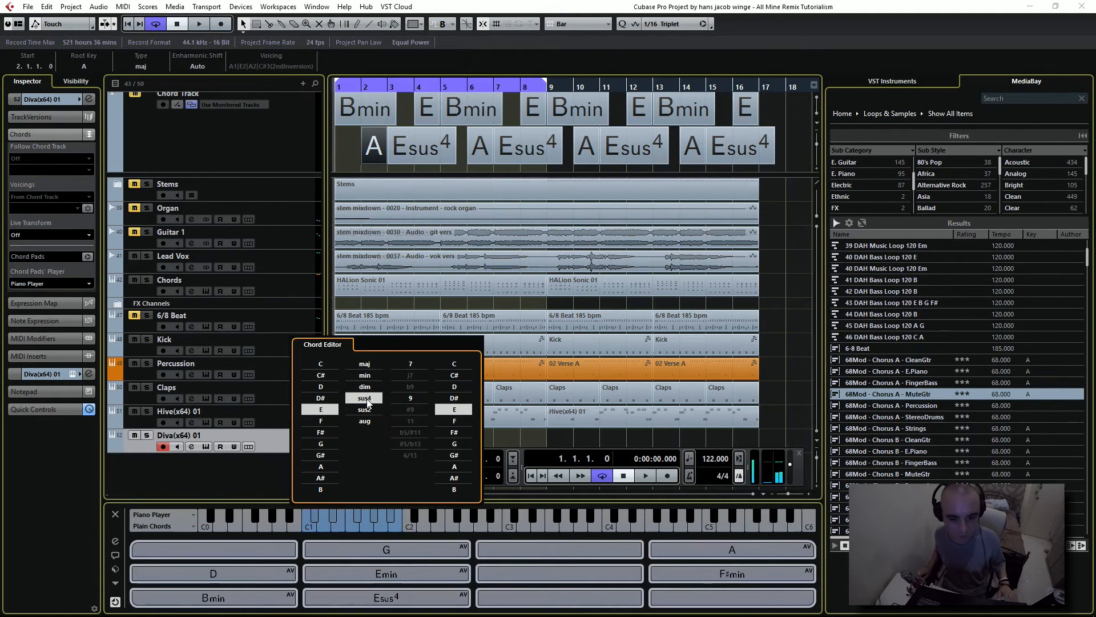
Step: Assign an E chord to the empty chord pad next to the Esus4 pad
{"action": "left_click", "coordinate": [531, 601]}
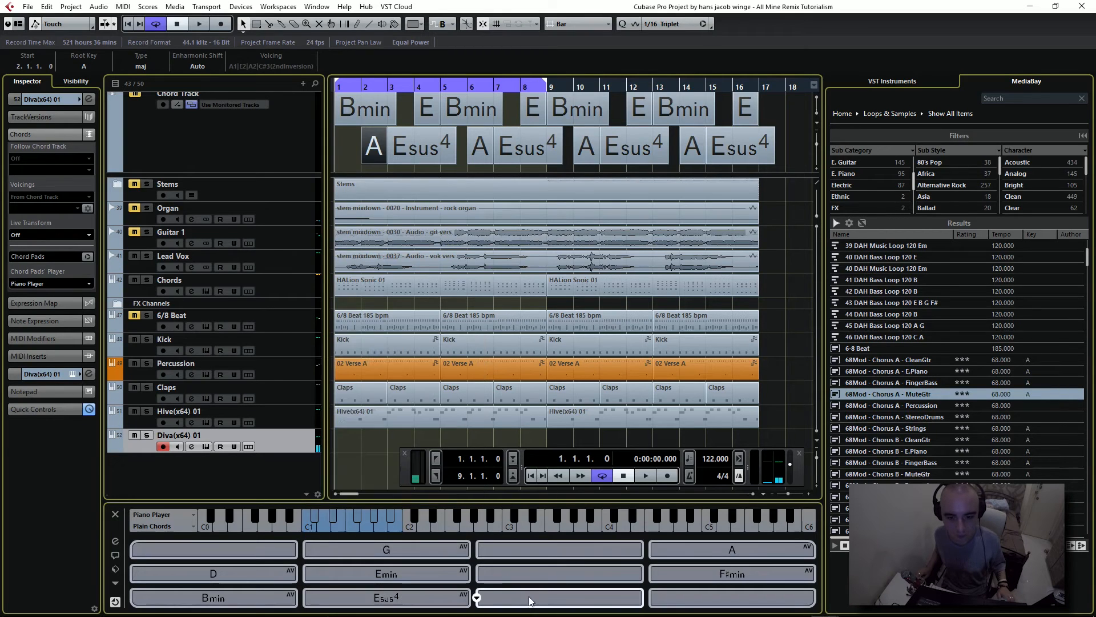
{"action": "left_click", "coordinate": [478, 598]}
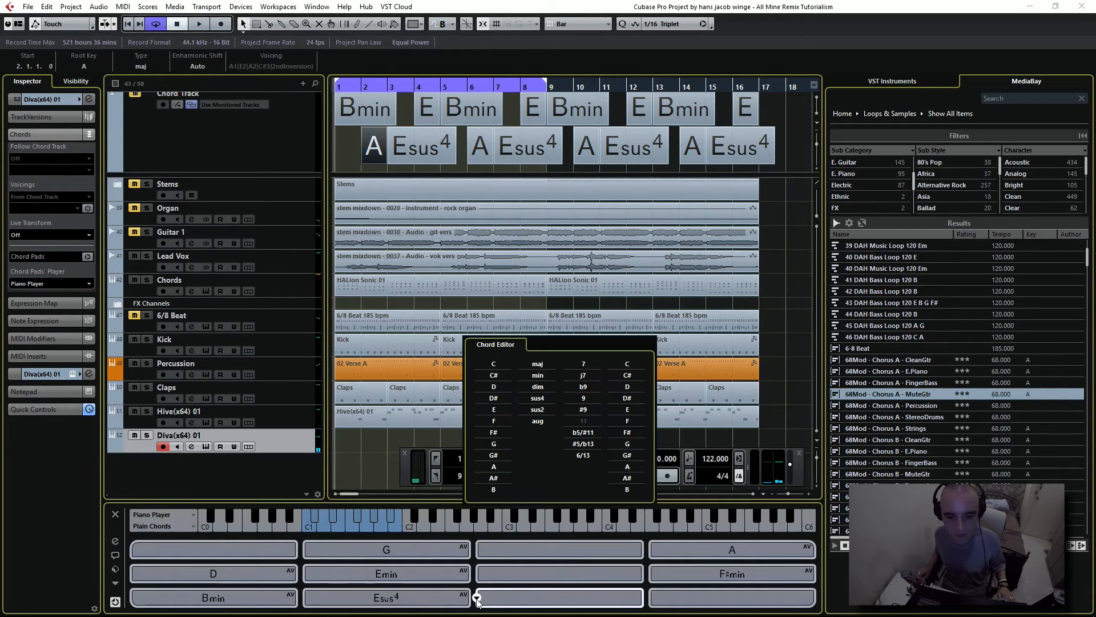
{"action": "left_click", "coordinate": [494, 411]}
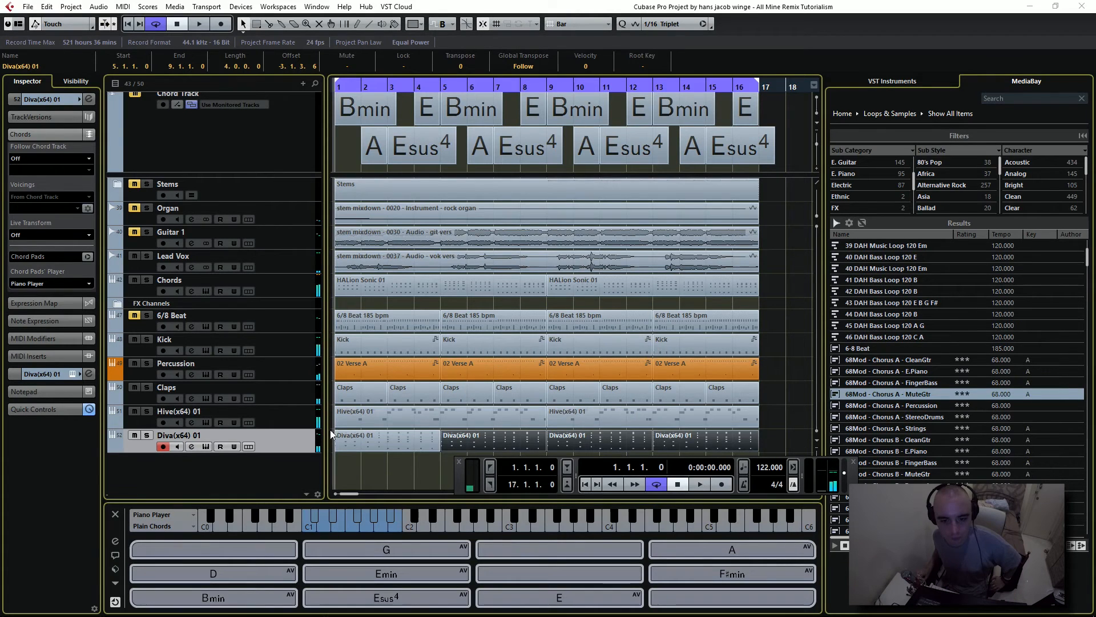
Step: Play the arrangement and adjust the pre-gain in the Diva(x64) 01 channel strip during playback
{"action": "left_click", "coordinate": [701, 483]}
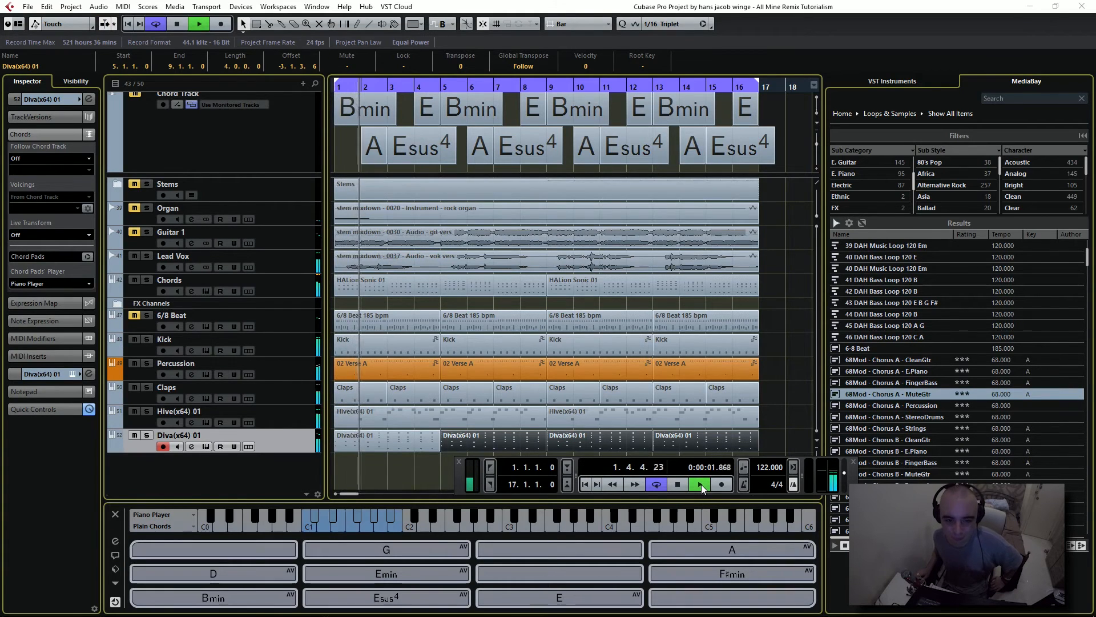
{"action": "left_click", "coordinate": [88, 99]}
{"action": "left_click", "coordinate": [516, 327]}
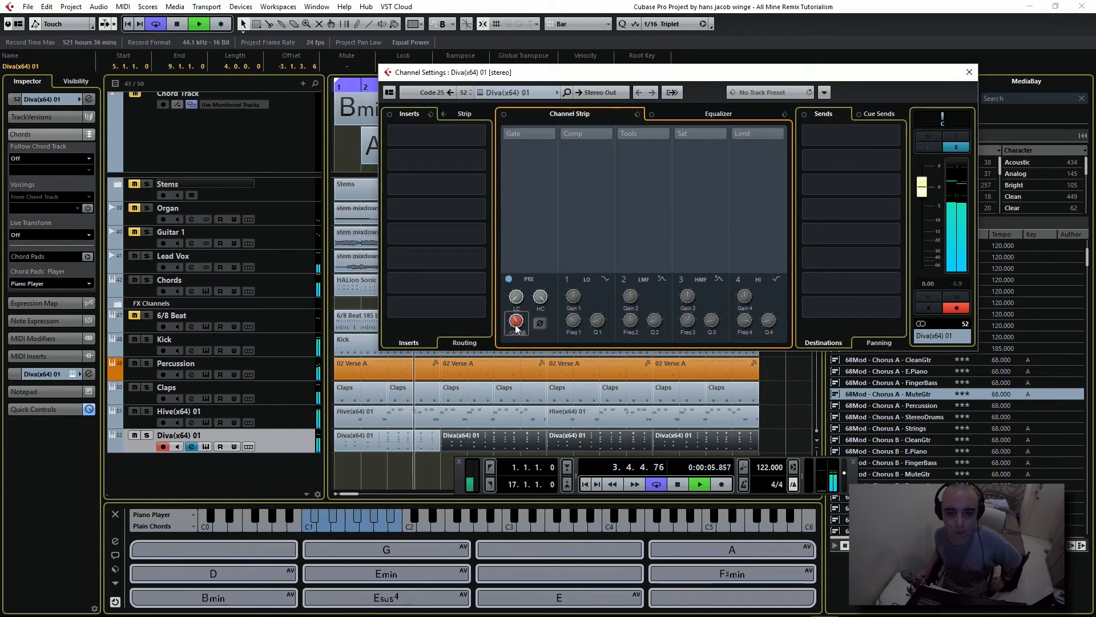
{"action": "left_click", "coordinate": [969, 72]}
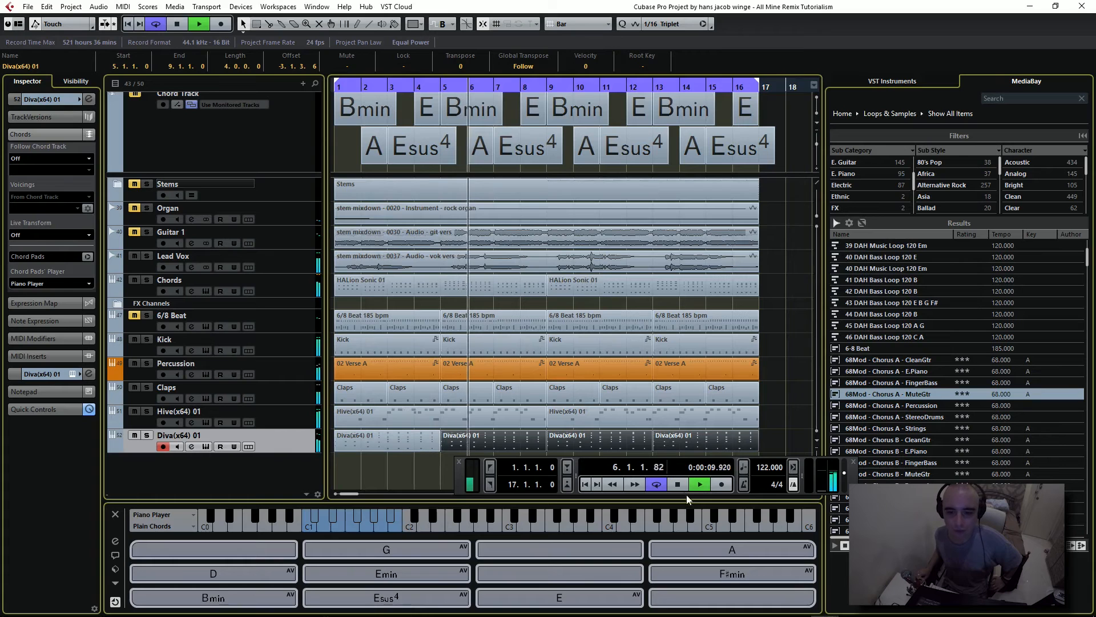
{"action": "key", "text": "space"}
Step: Rename the Hive(x64) 01 track as Bass
{"action": "left_click", "coordinate": [193, 412]}
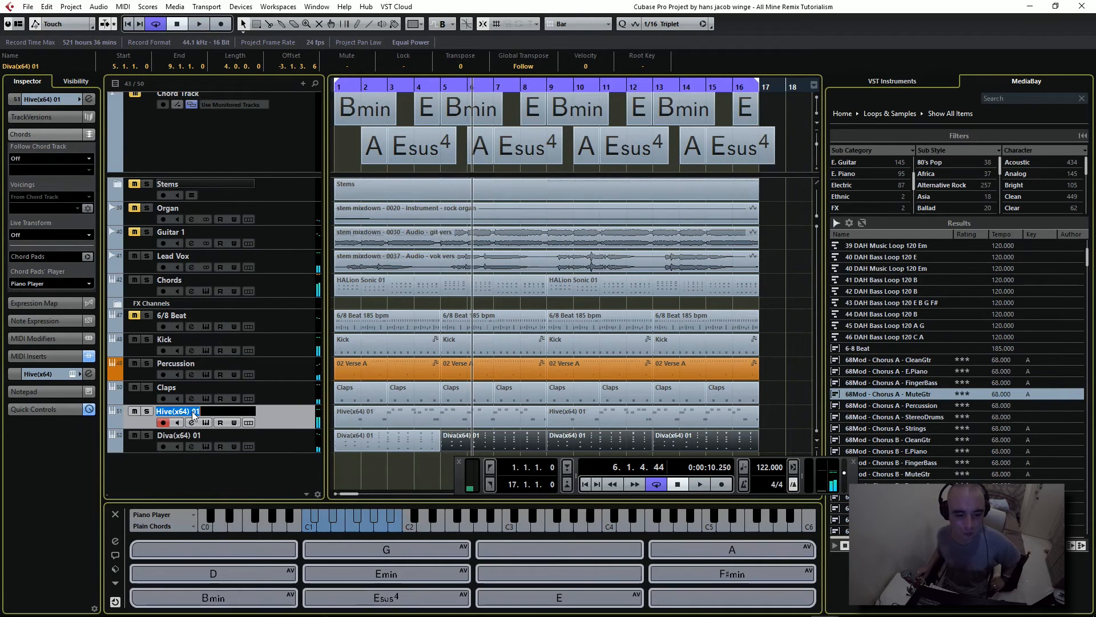
{"action": "double_click", "coordinate": [193, 412]}
{"action": "type", "text": "Bass"}
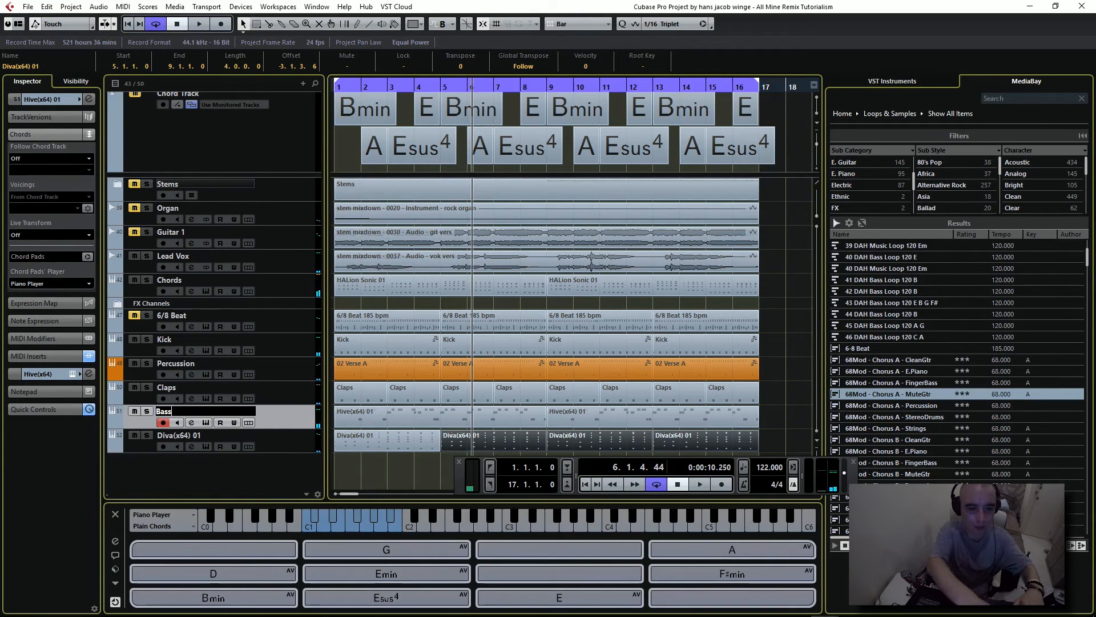
{"action": "key", "text": "Return"}
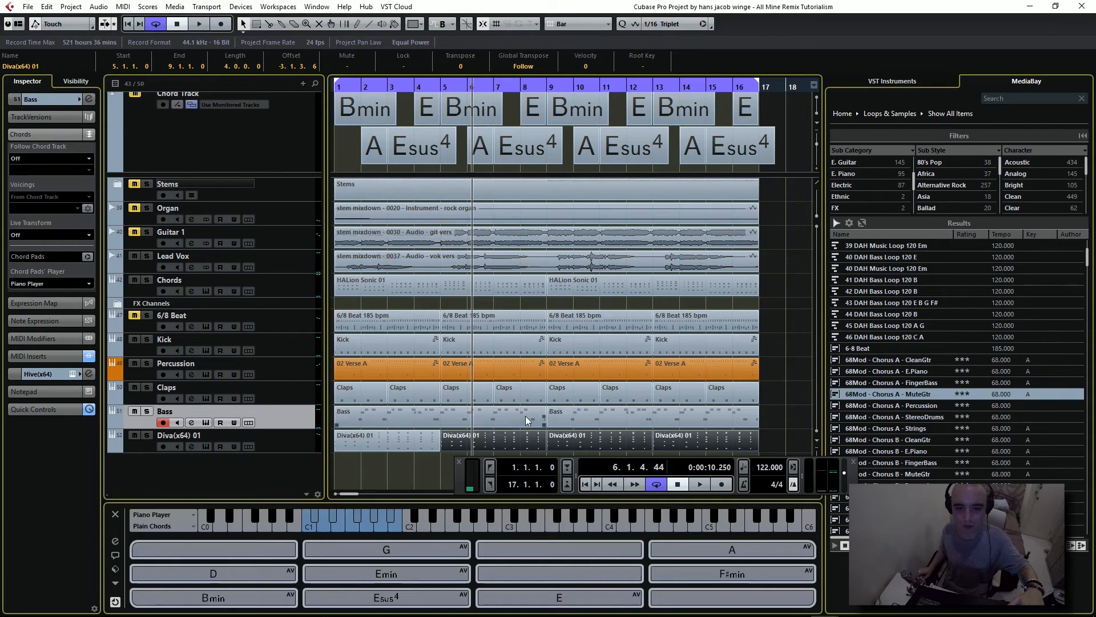
Step: Rename the Diva(x64) 01 track as Off Chords and play the arrangement to hear it in context
{"action": "double_click", "coordinate": [201, 436]}
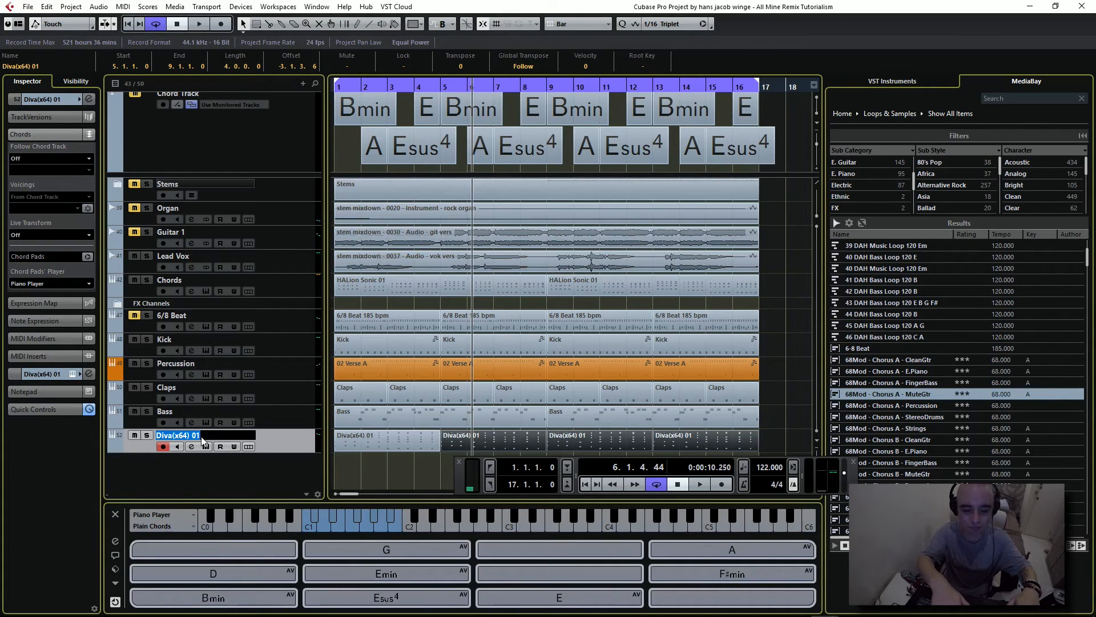
{"action": "type", "text": "Off Chords"}
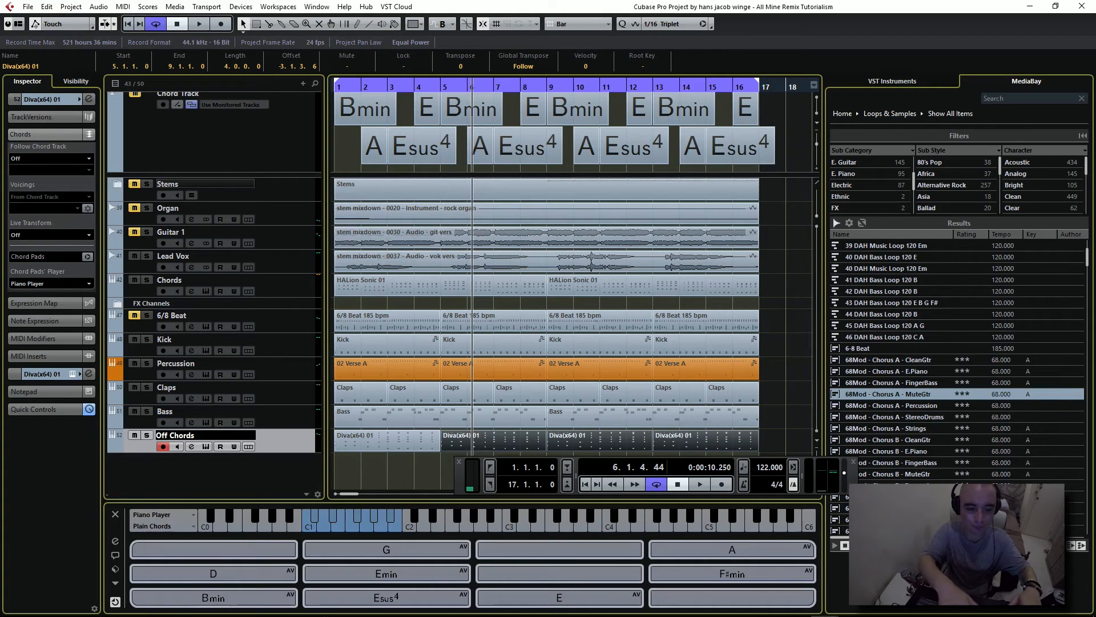
{"action": "key", "text": "Return"}
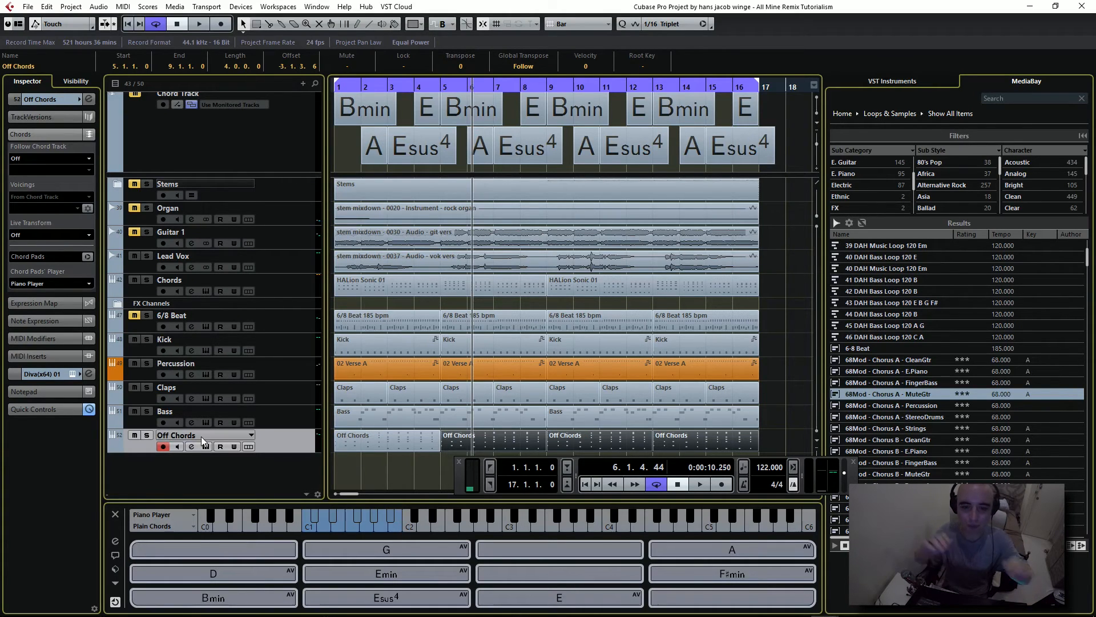
{"action": "left_click", "coordinate": [701, 484]}
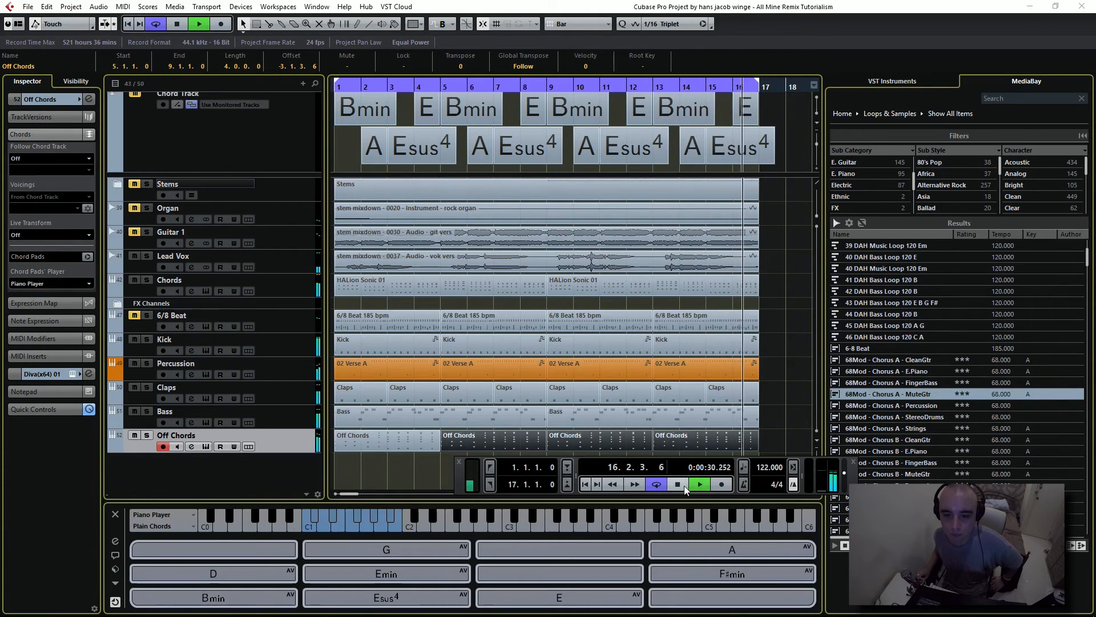
{"action": "left_click", "coordinate": [678, 484]}
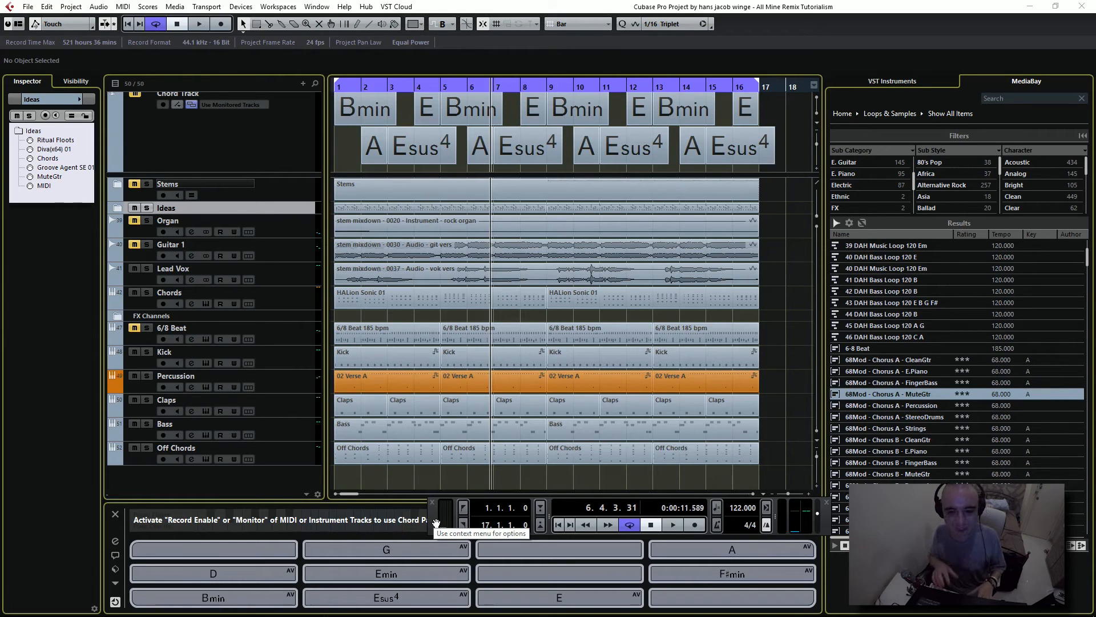
Step: Add one instrument track using Omnisphere from the Premium instruments, routed to Stereo Out
{"action": "right_click", "coordinate": [272, 478]}
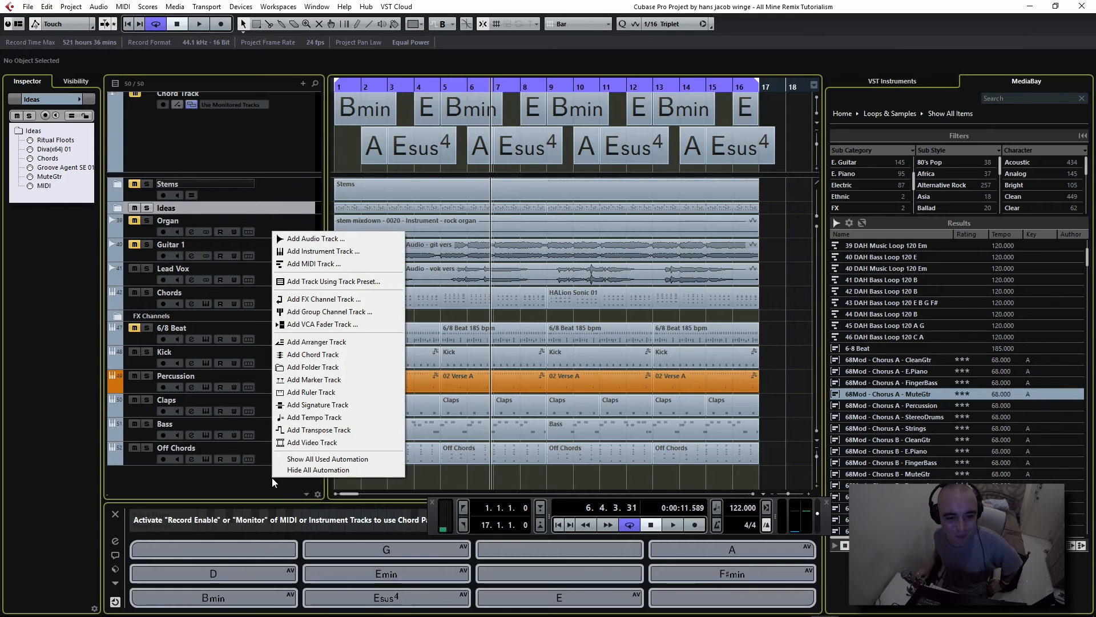
{"action": "left_click", "coordinate": [348, 251]}
{"action": "left_click", "coordinate": [351, 134]}
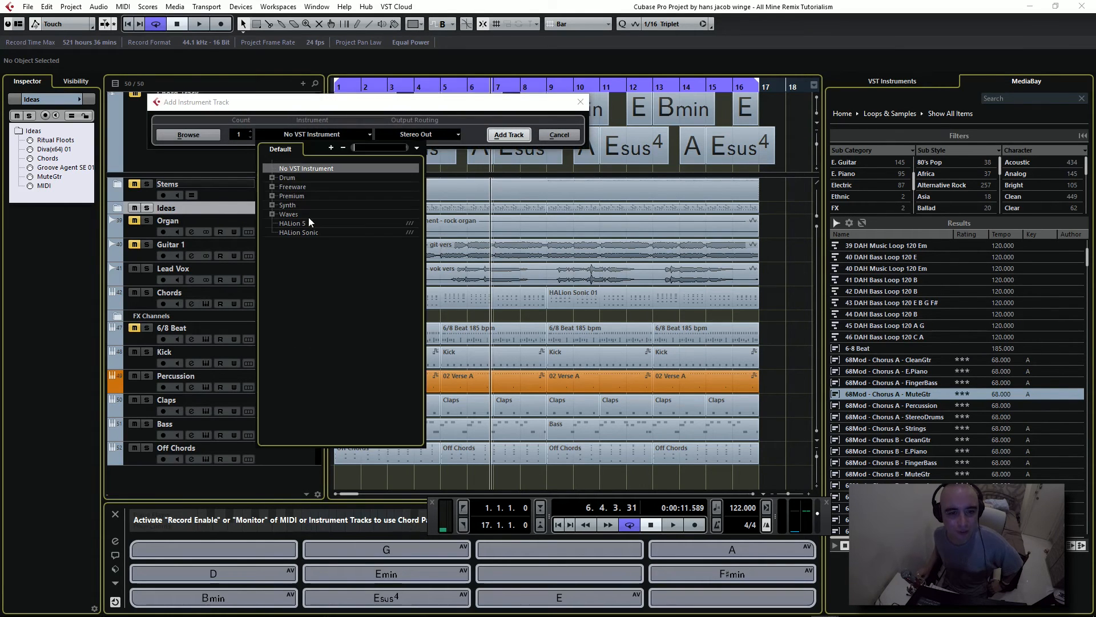
{"action": "left_click", "coordinate": [272, 196]}
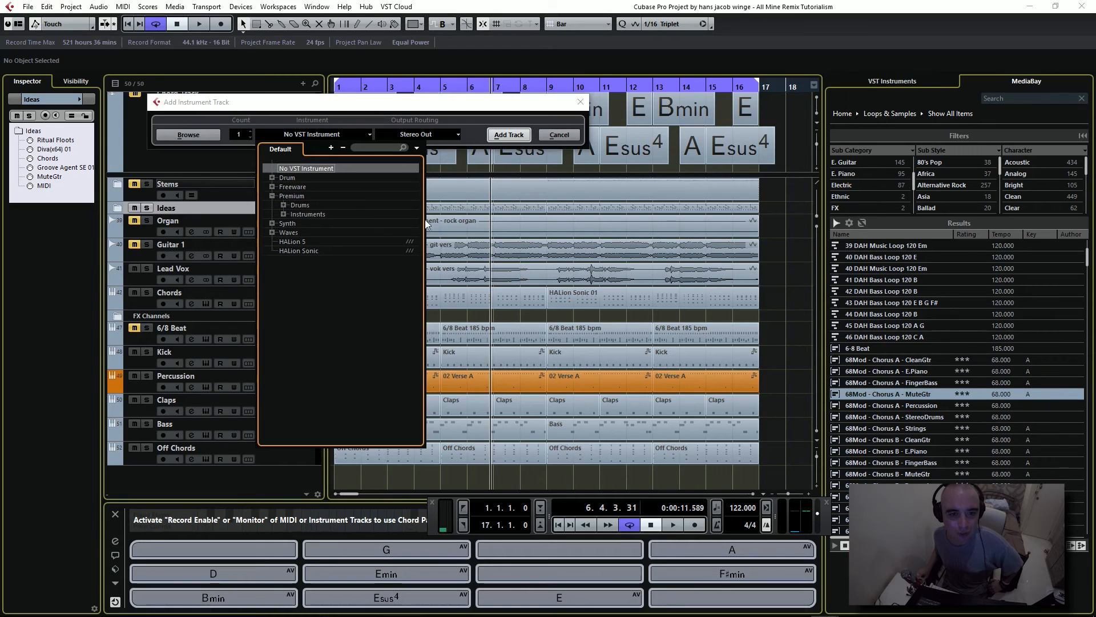
{"action": "left_click", "coordinate": [284, 215]}
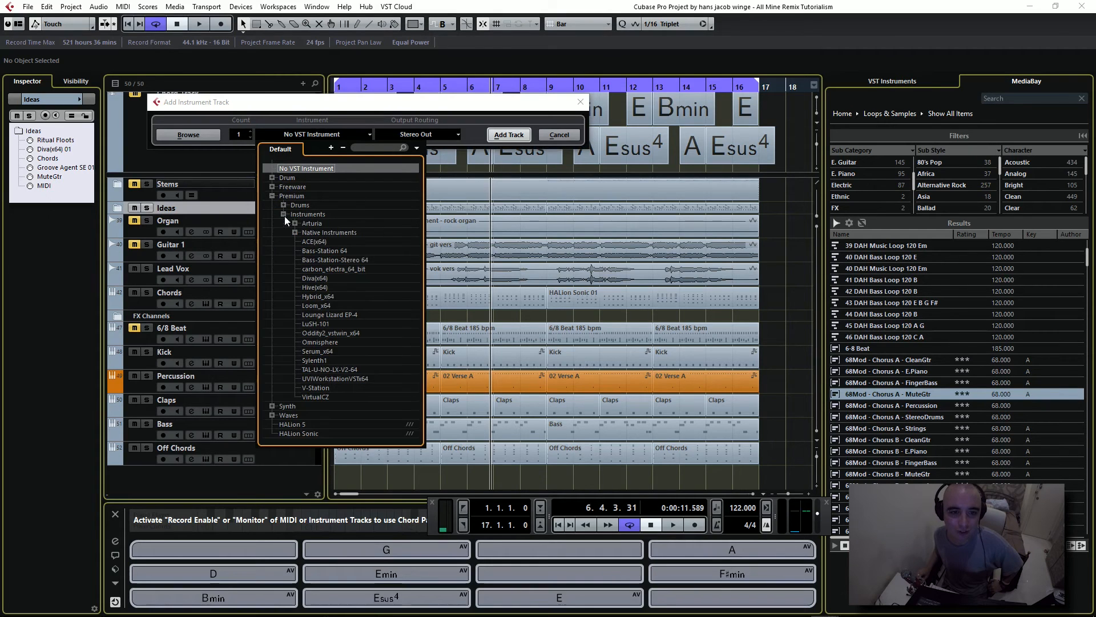
{"action": "left_click", "coordinate": [318, 341]}
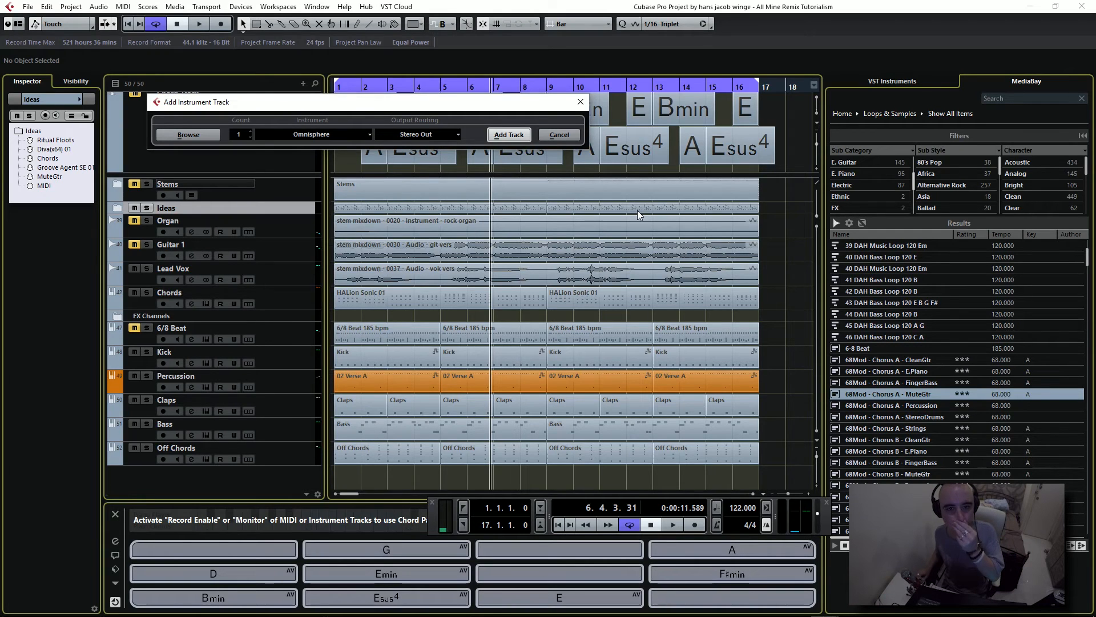
{"action": "left_click", "coordinate": [500, 140]}
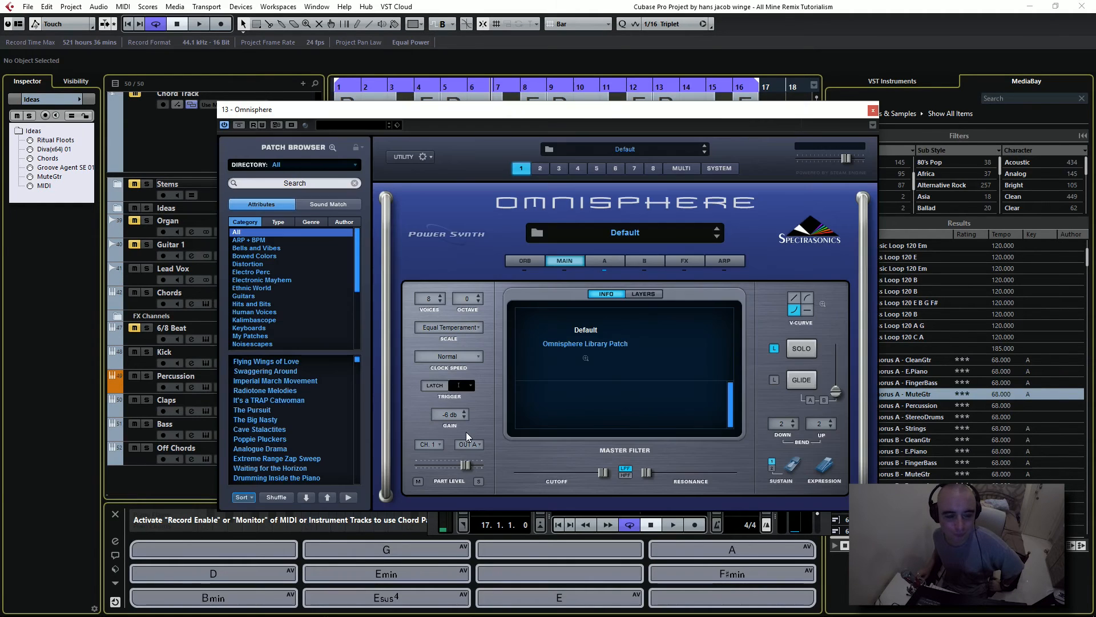
Step: Audition Synth Pluck patches in Omnisphere's expanded patch browser and load Constellations Pluck
{"action": "left_click", "coordinate": [331, 147]}
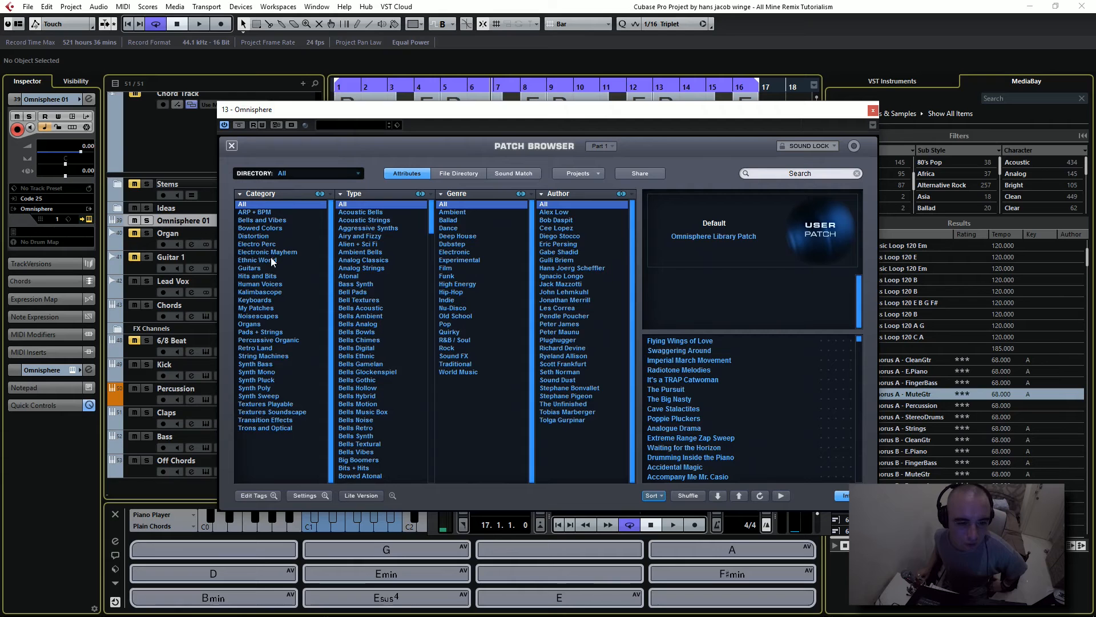
{"action": "left_click", "coordinate": [250, 380]}
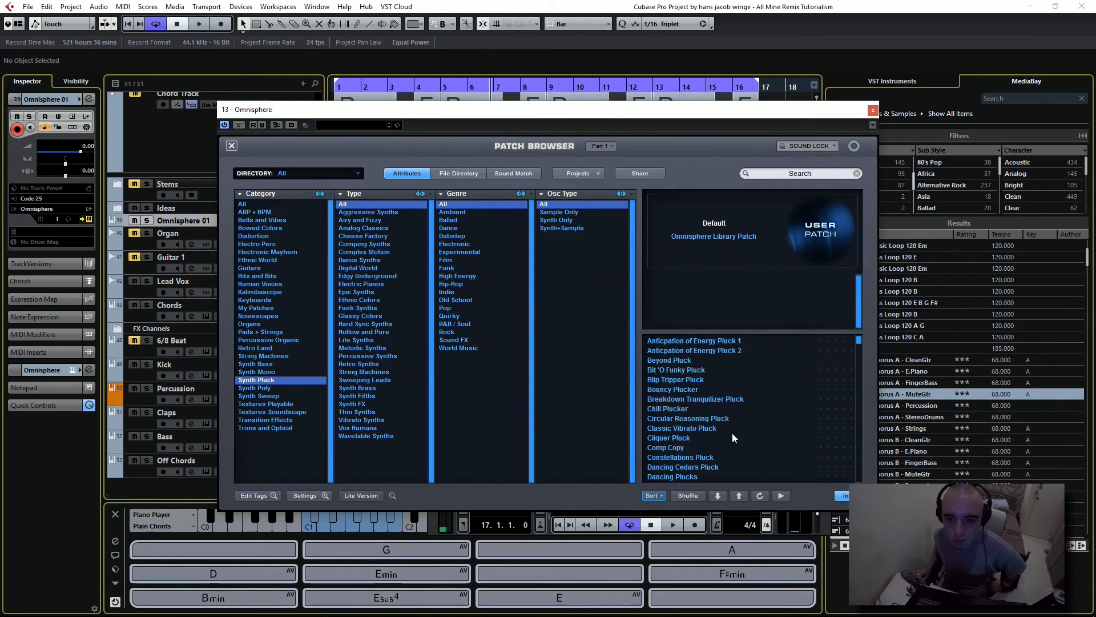
{"action": "left_click", "coordinate": [715, 362]}
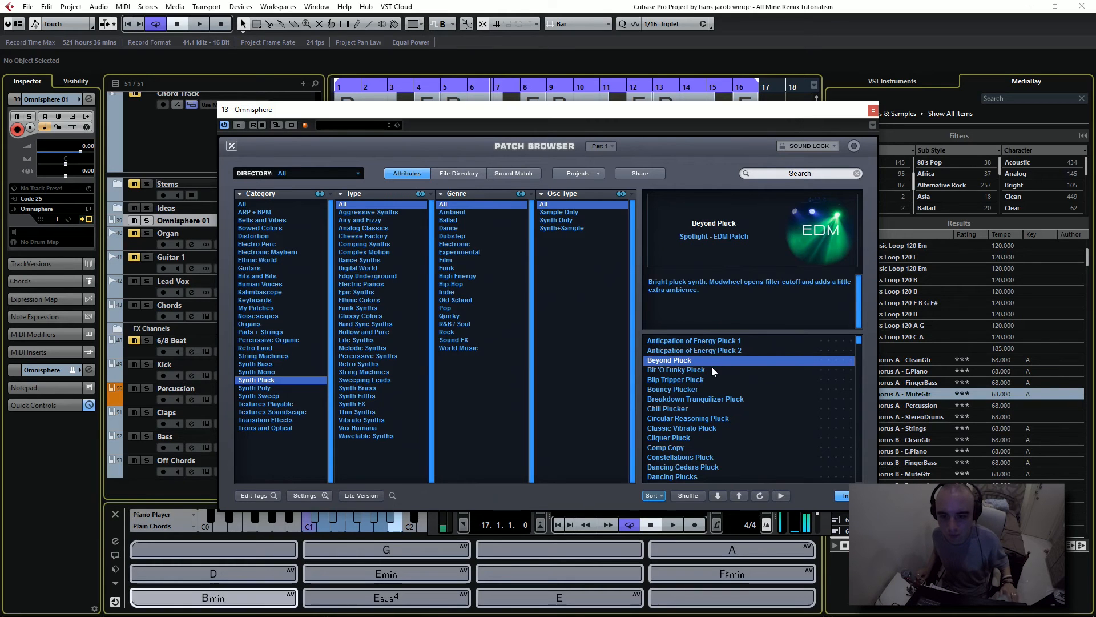
{"action": "left_click", "coordinate": [710, 370]}
{"action": "left_click", "coordinate": [706, 379]}
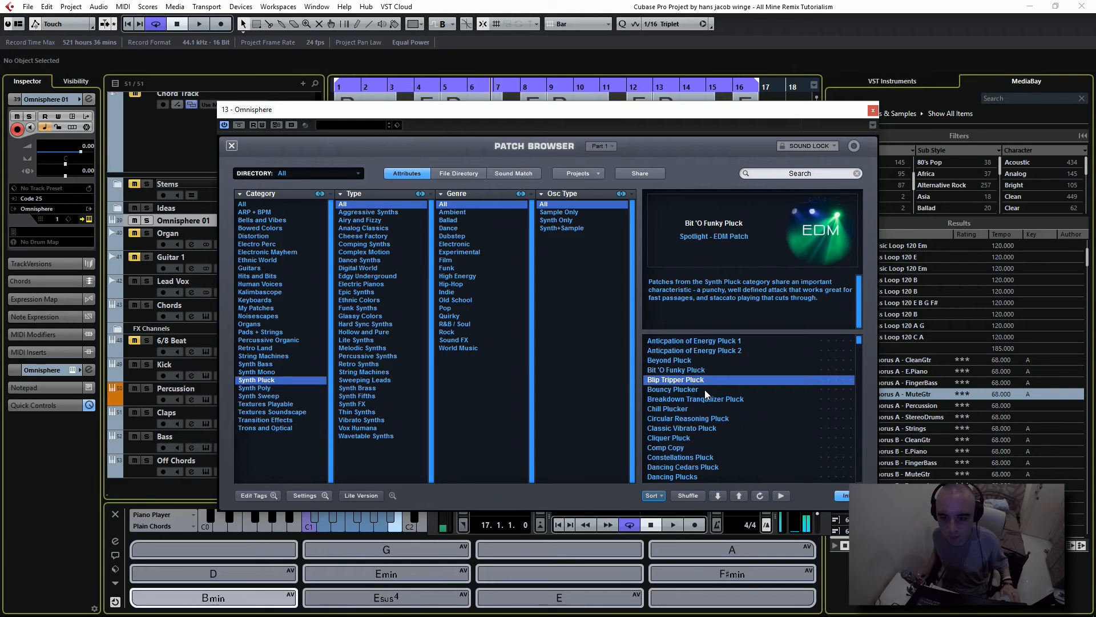
{"action": "left_click", "coordinate": [704, 390]}
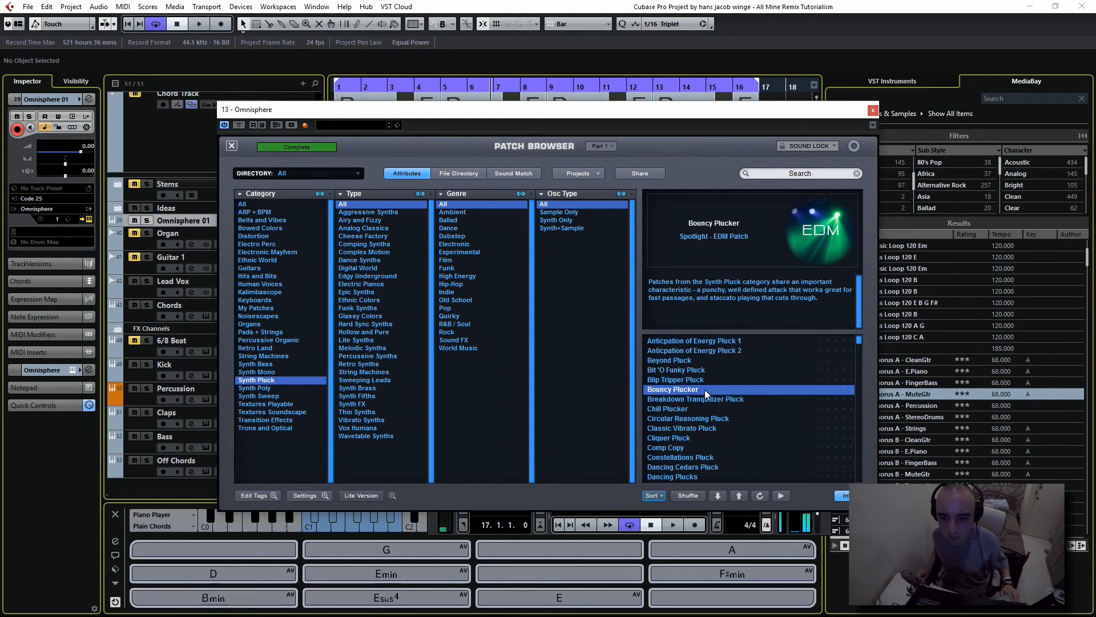
{"action": "left_click", "coordinate": [709, 457]}
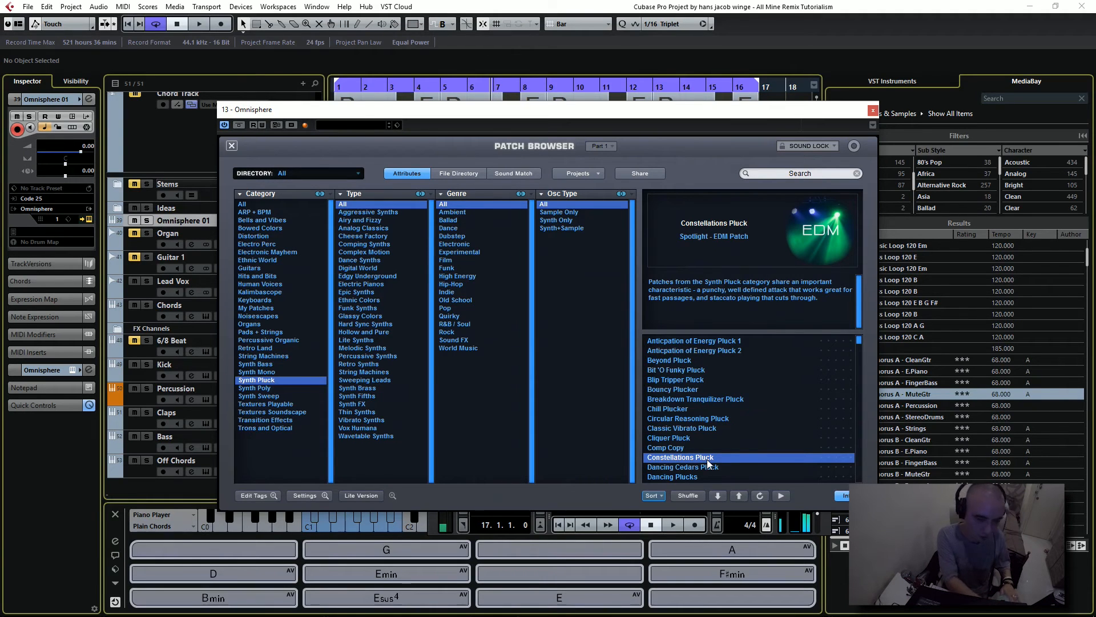
Step: Close the Omnisphere instrument and adjust the pre-gain in the Omnisphere 01 channel strip
{"action": "left_click", "coordinate": [873, 111]}
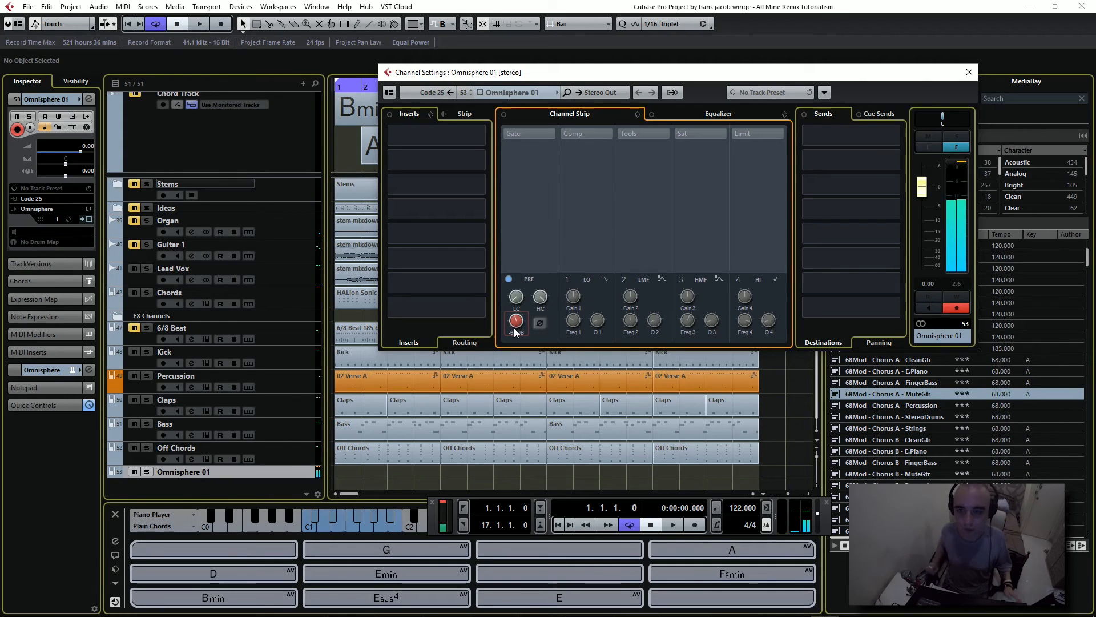
{"action": "left_click", "coordinate": [968, 72]}
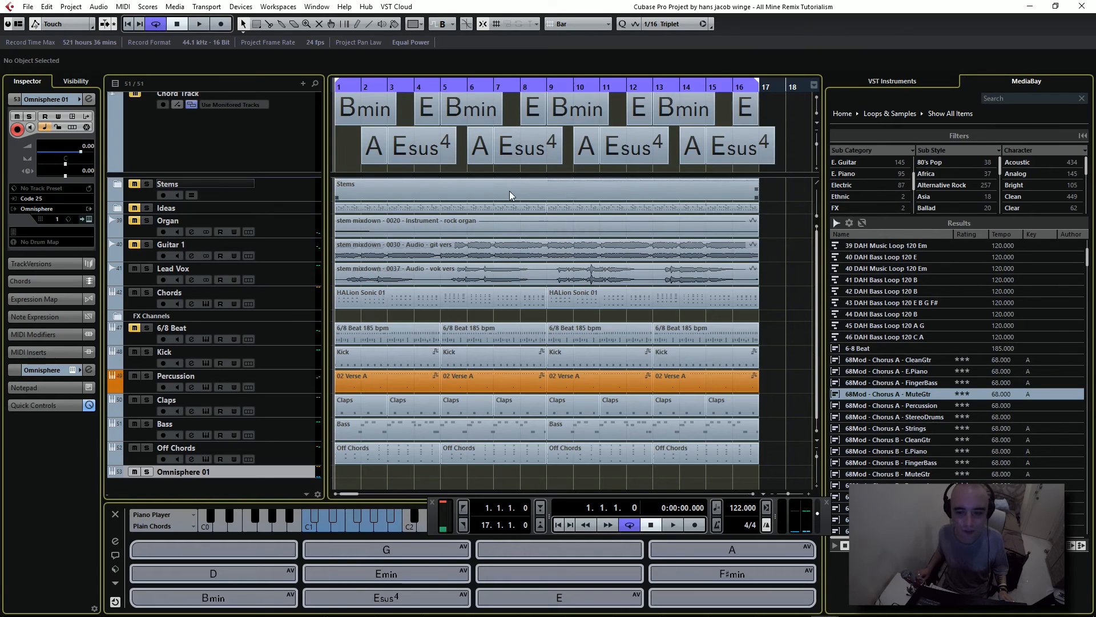
Step: Mute the Lead Vox track and set the project tempo to 100 BPM
{"action": "left_click", "coordinate": [134, 269]}
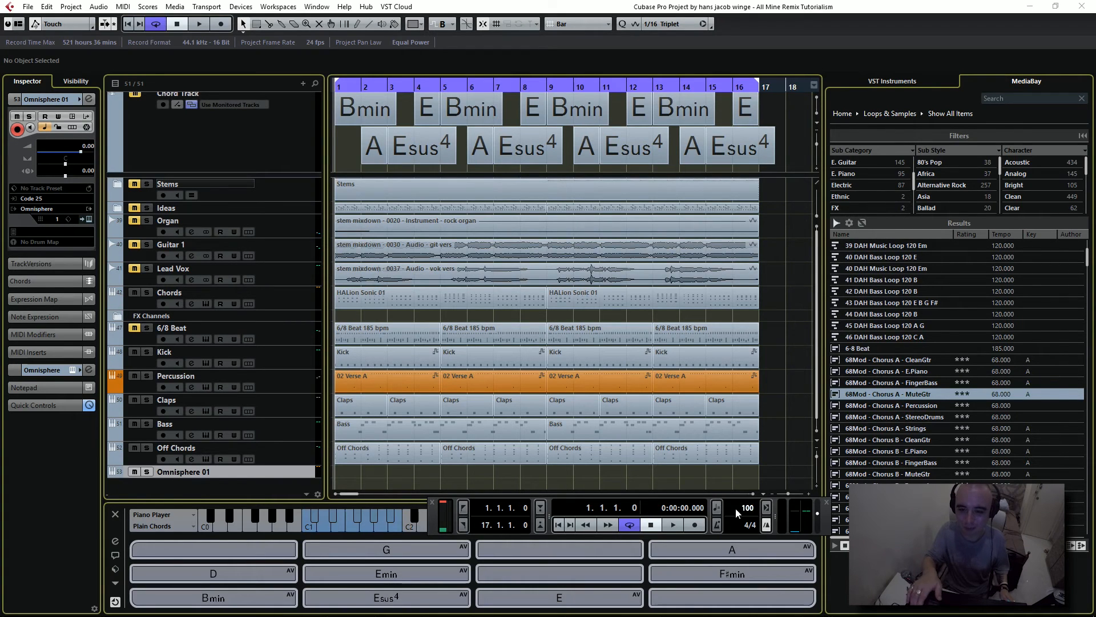
{"action": "key", "text": "Return"}
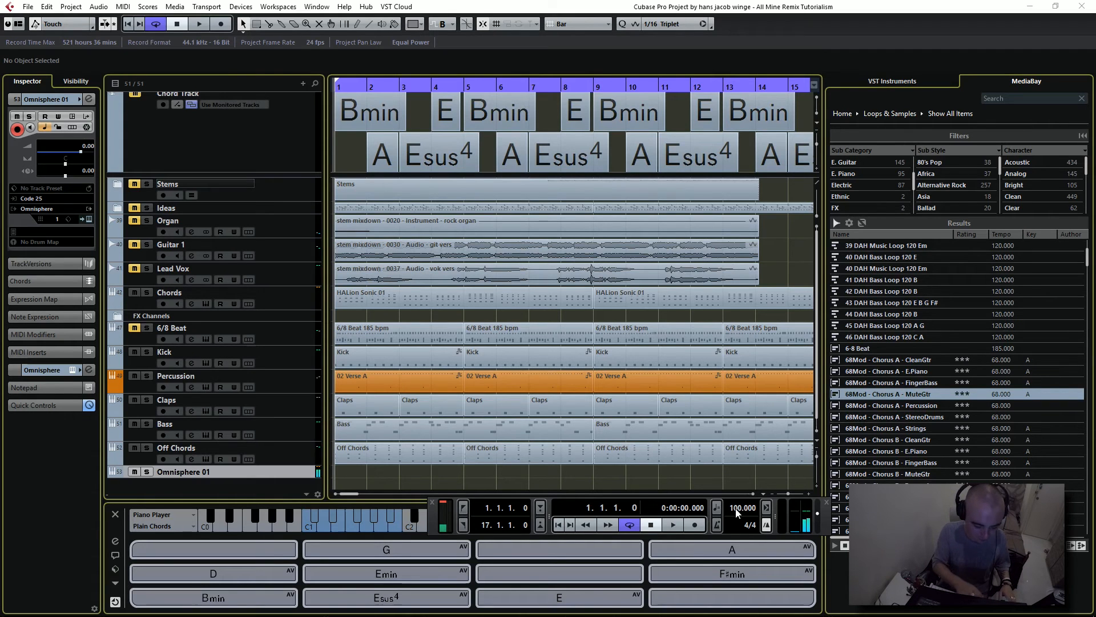
Step: Rehearse the chord-pad part against the playing arrangement and record it on Omnisphere 01 from bar 1 to about bar 13
{"action": "key", "text": "space"}
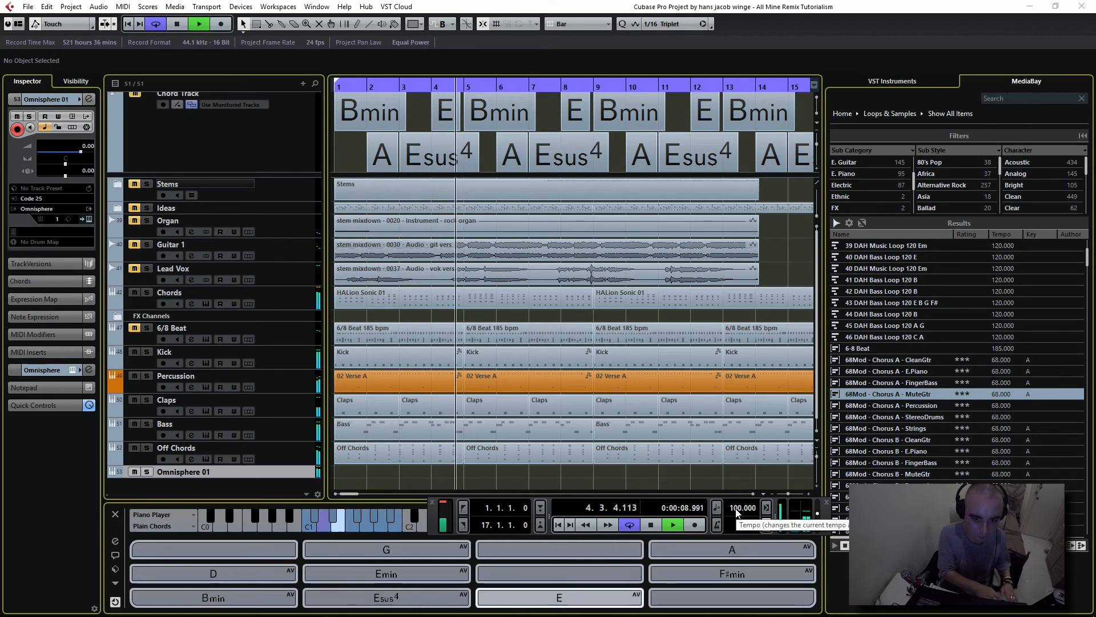
{"action": "key", "text": "space"}
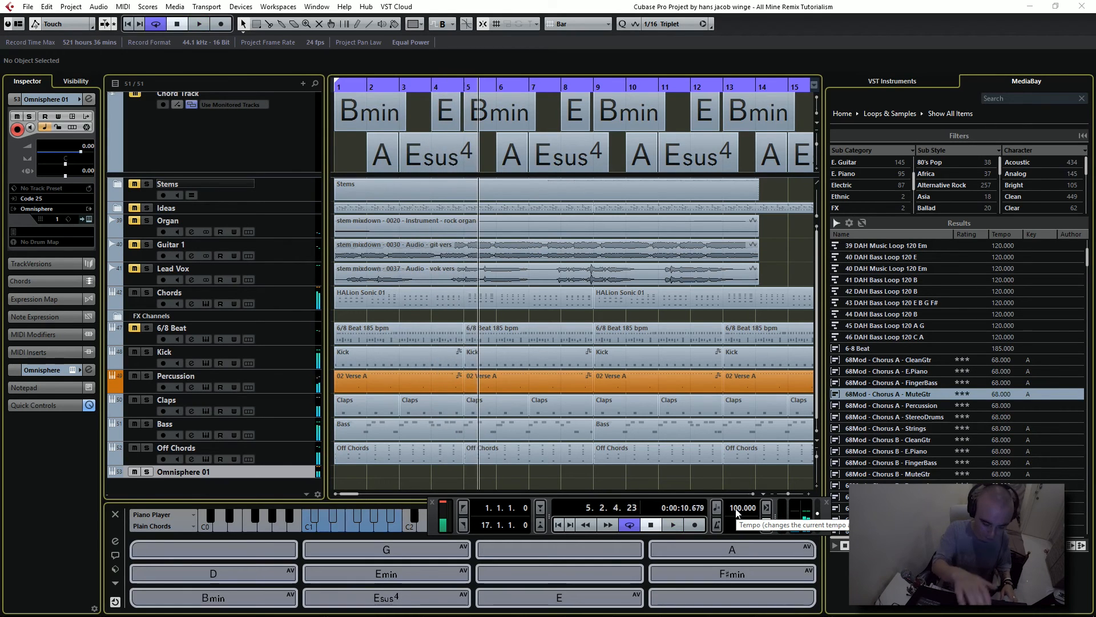
{"action": "key", "text": "KP_Subtract"}
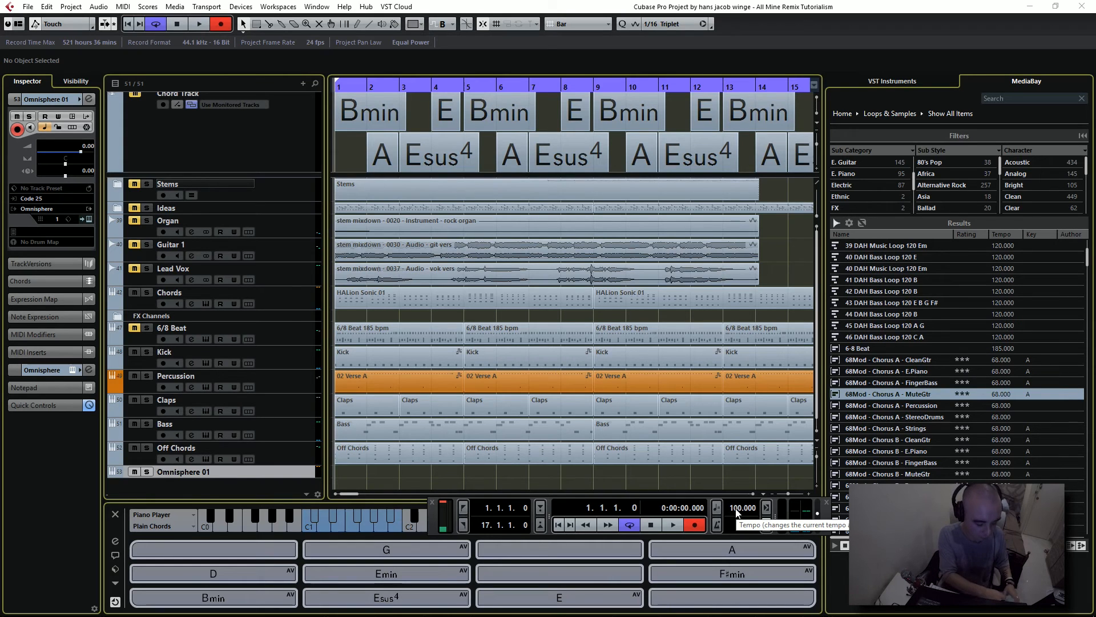
{"action": "key", "text": "space"}
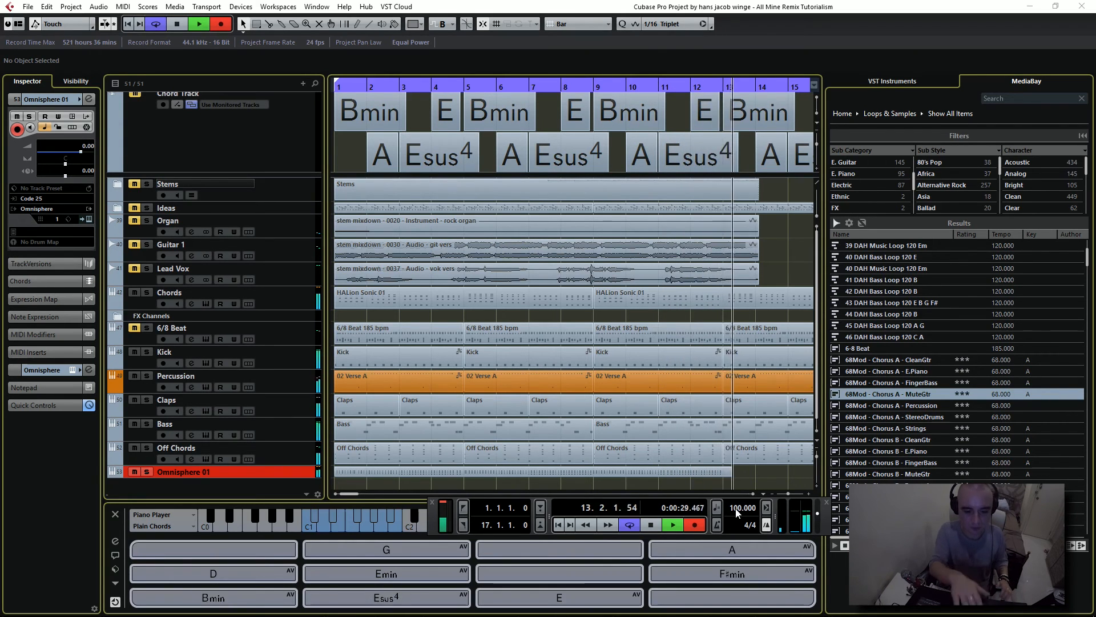
{"action": "key", "text": "space"}
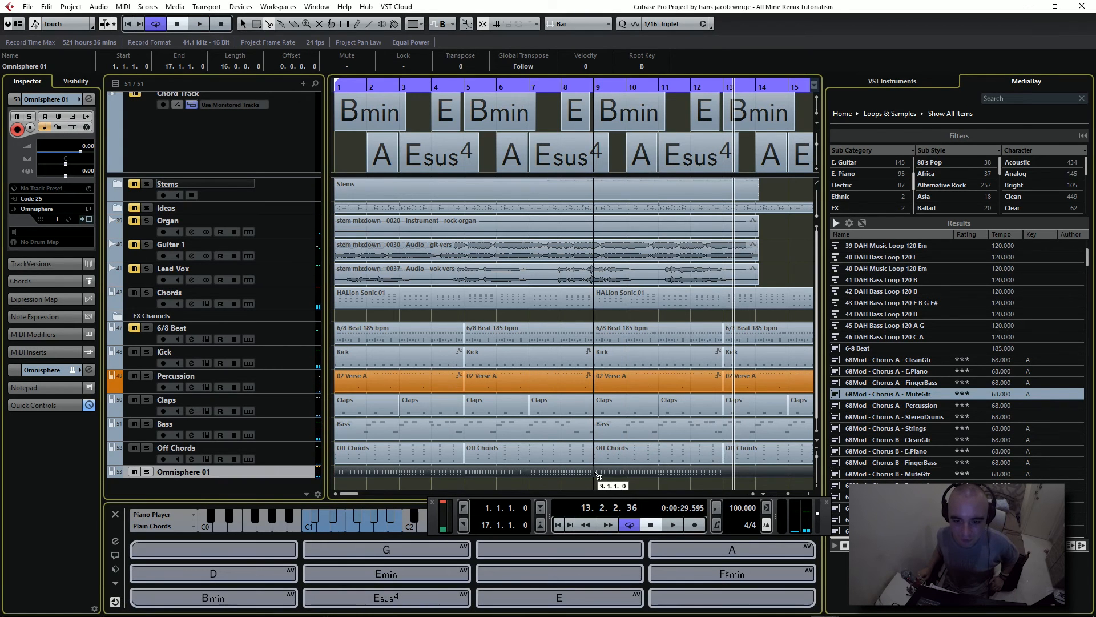
Step: Split the recorded Omnisphere 01 part, remove the surplus and keep a single four-bar part from bar 1 to bar 5
{"action": "left_click", "coordinate": [597, 473]}
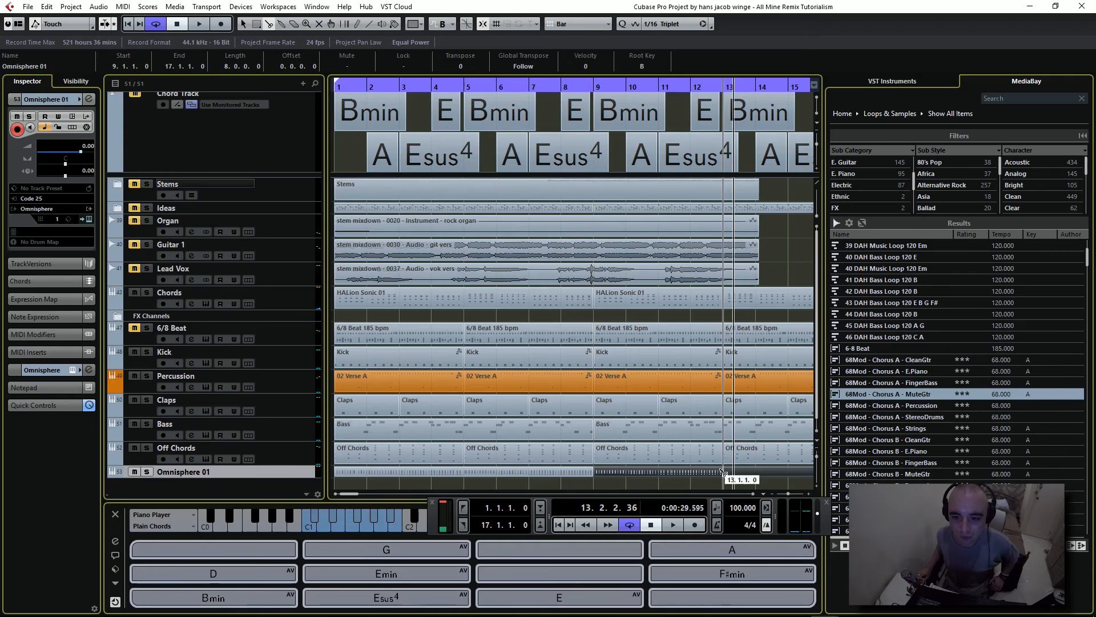
{"action": "right_click", "coordinate": [609, 491]}
{"action": "left_click", "coordinate": [662, 490]}
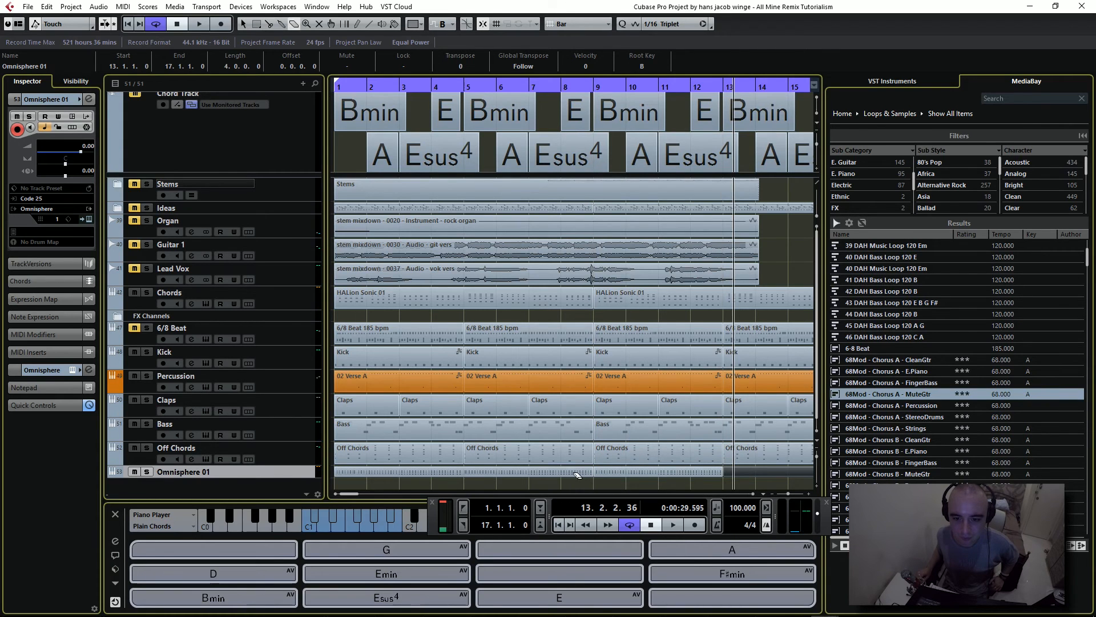
{"action": "left_click", "coordinate": [576, 474]}
{"action": "left_click", "coordinate": [748, 472]}
{"action": "right_click", "coordinate": [747, 471]}
{"action": "left_click", "coordinate": [746, 470]}
{"action": "mouse_move", "coordinate": [700, 472]}
{"action": "left_mouse_down"}
{"action": "mouse_move", "coordinate": [476, 481]}
{"action": "mouse_move", "coordinate": [443, 471]}
{"action": "left_mouse_up"}
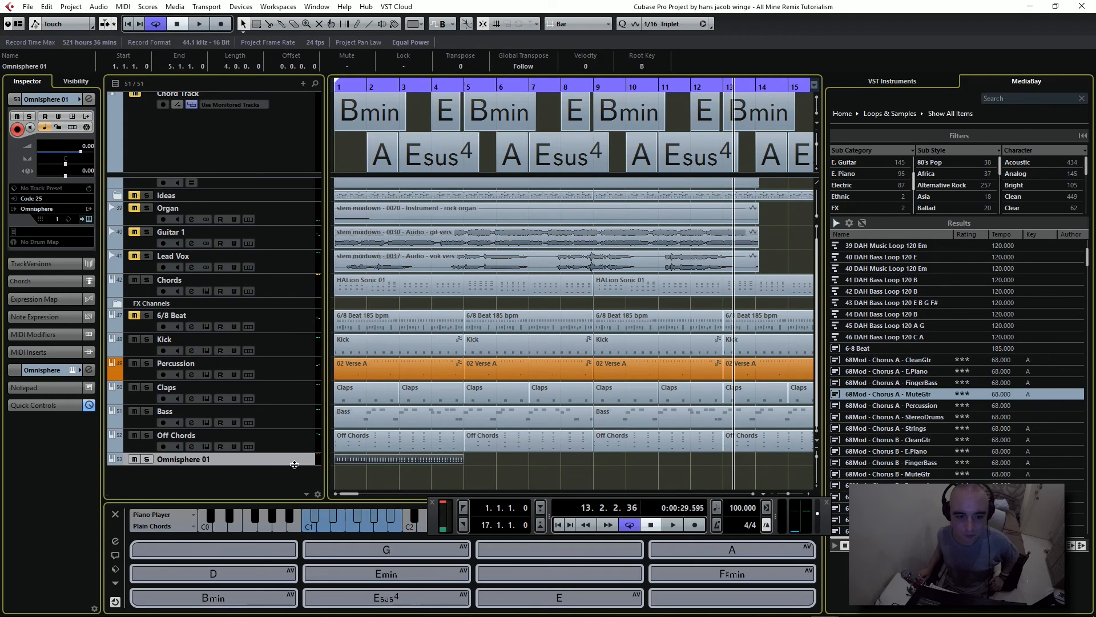
Step: Make the Omnisphere 01 track taller and expand the transport panel to show the punch points, returning the playhead towards the project start
{"action": "left_click_drag", "start_coordinate": [295, 465], "coordinate": [295, 474]}
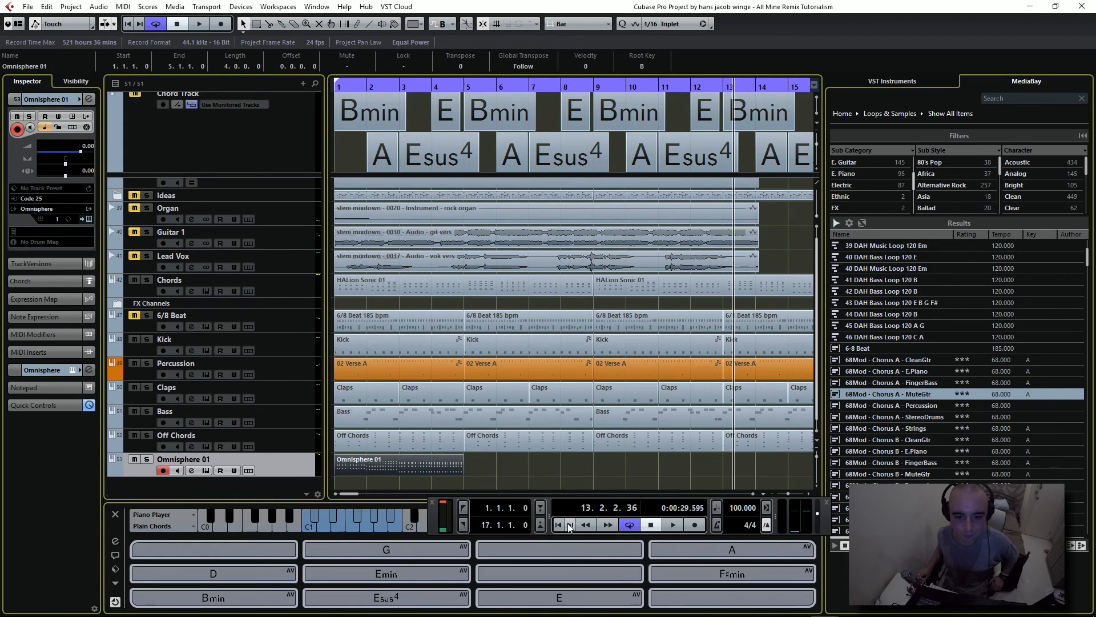
{"action": "left_click_drag", "start_coordinate": [549, 526], "coordinate": [588, 529]}
{"action": "left_click", "coordinate": [620, 526]}
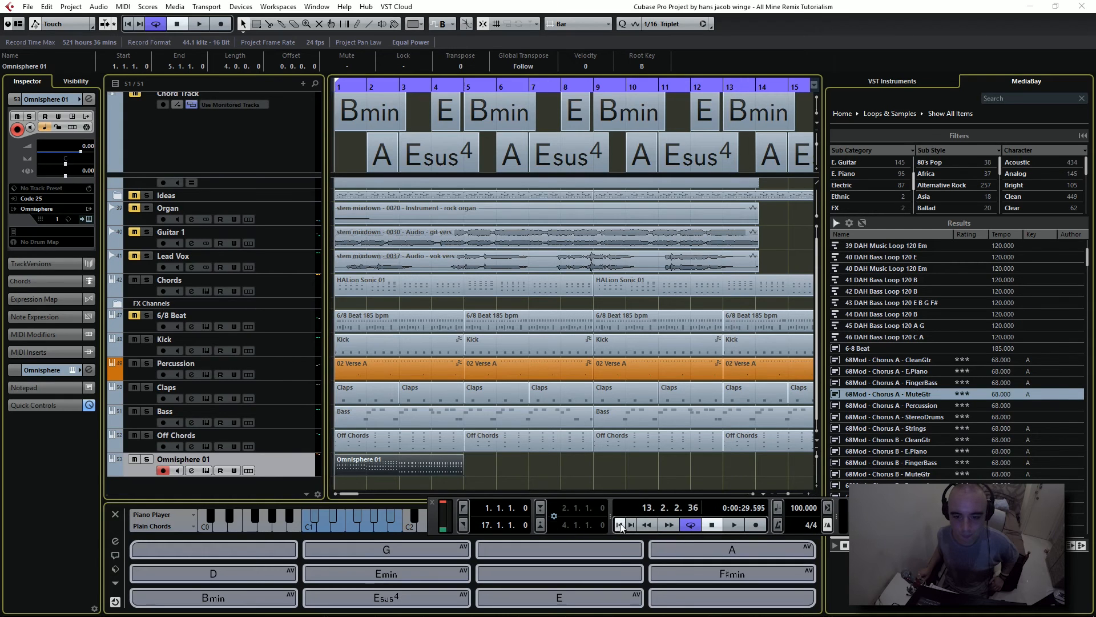
{"action": "left_click", "coordinate": [713, 524]}
Step: Open the Omnisphere 01 part in the Key Editor and play it from bar 1 to check the chord timing
{"action": "double_click", "coordinate": [410, 462]}
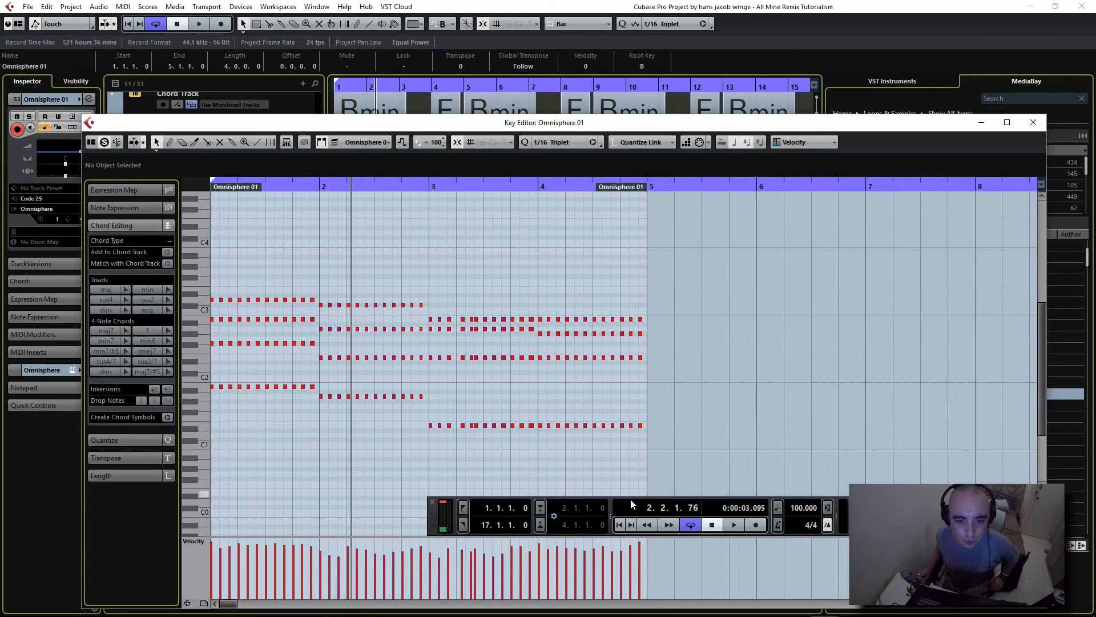
{"action": "left_click", "coordinate": [713, 525]}
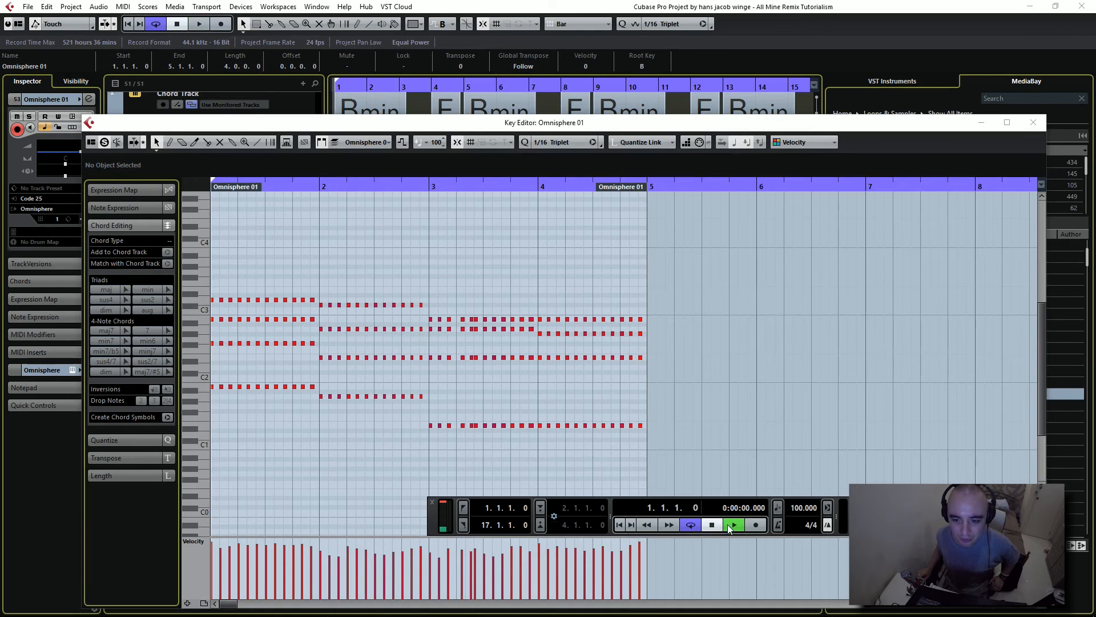
{"action": "left_click", "coordinate": [728, 524]}
{"action": "key", "text": "h"}
{"action": "key", "text": "h"}
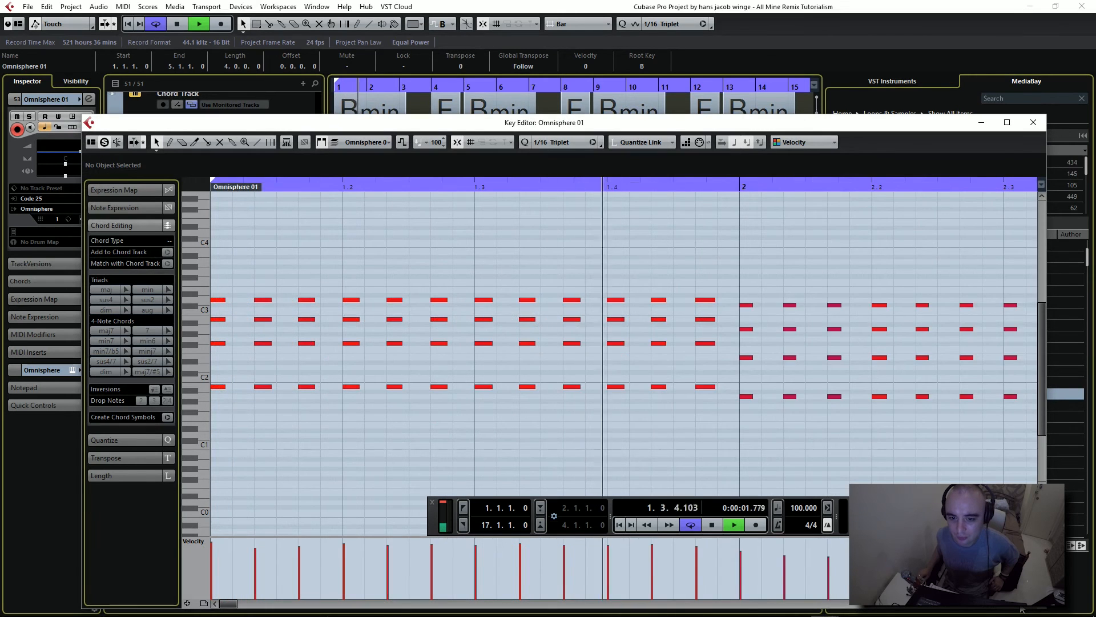
{"action": "key", "text": "g"}
{"action": "key", "text": "g"}
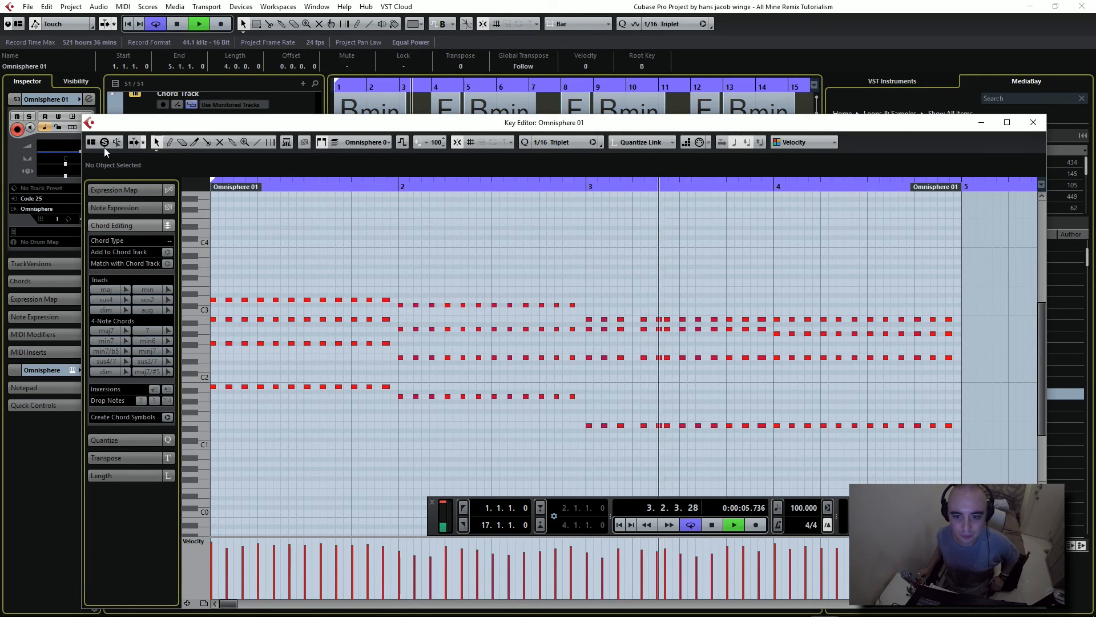
{"action": "left_click", "coordinate": [713, 526]}
{"action": "left_click", "coordinate": [620, 525]}
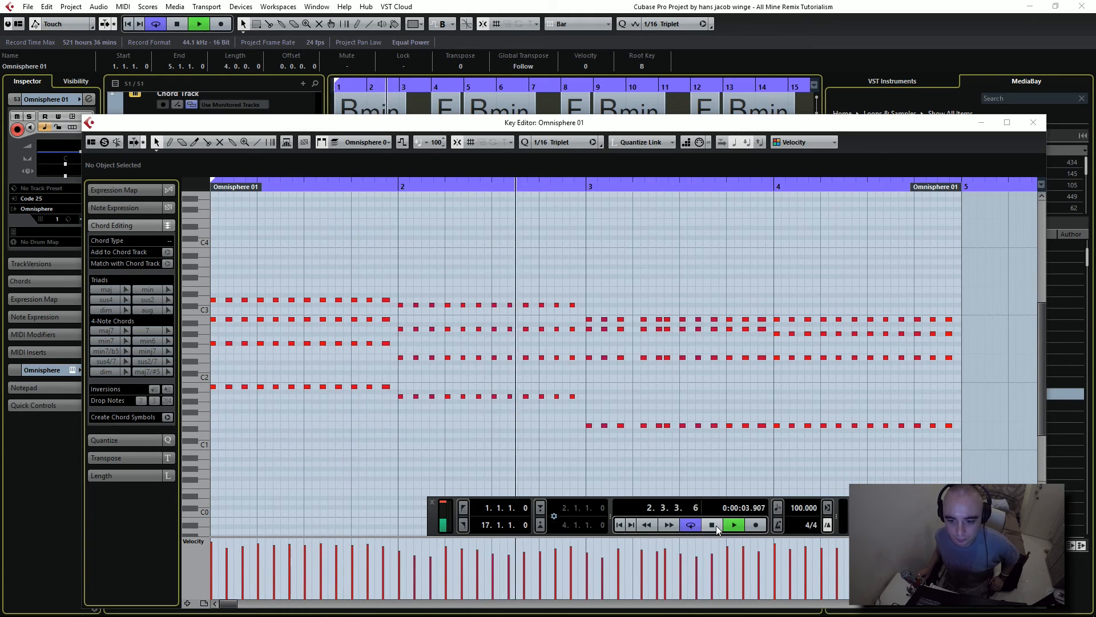
{"action": "left_click", "coordinate": [712, 525]}
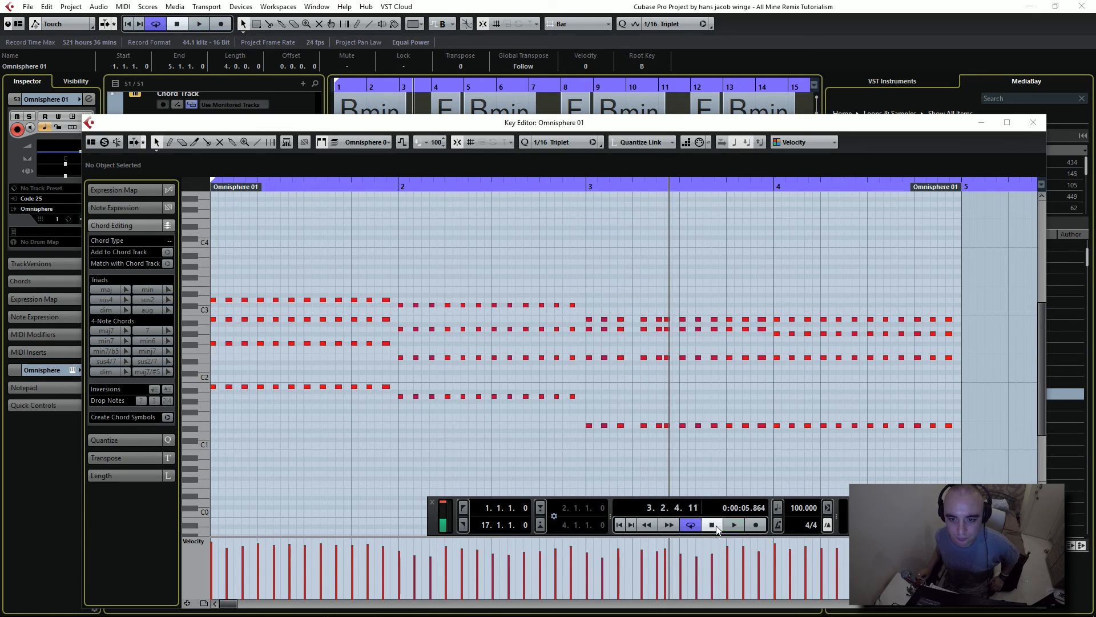
Step: Shift the two late chords in bar 3 earlier so the first starts at 3.2.1, and play back the passage
{"action": "left_click_drag", "start_coordinate": [640, 438], "coordinate": [671, 392]}
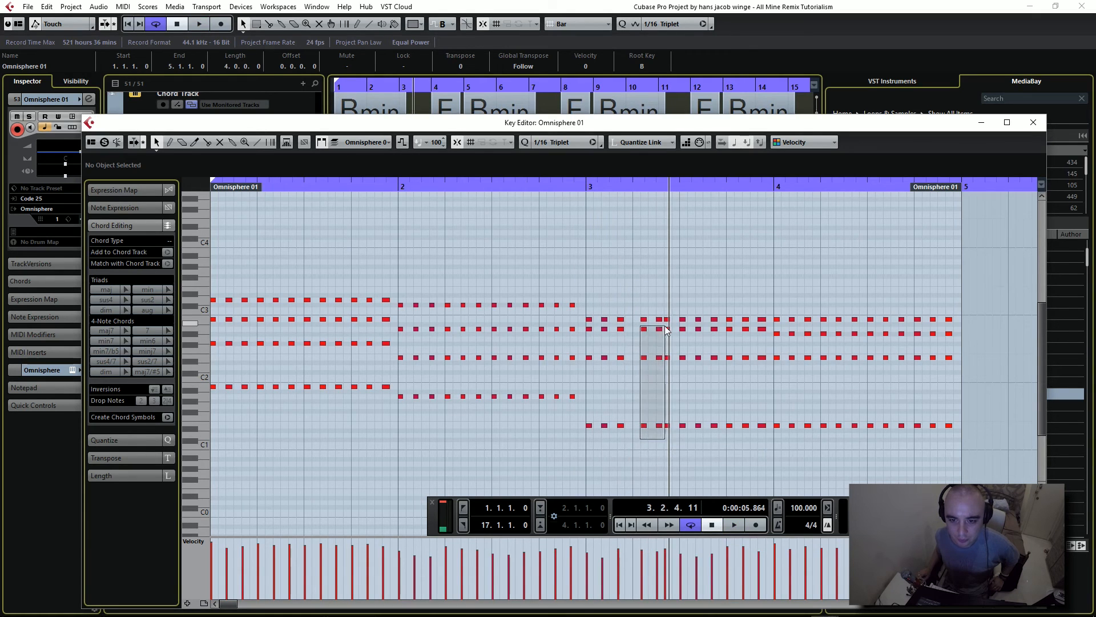
{"action": "left_click_drag", "start_coordinate": [663, 318], "coordinate": [631, 324]}
{"action": "left_click", "coordinate": [547, 183]}
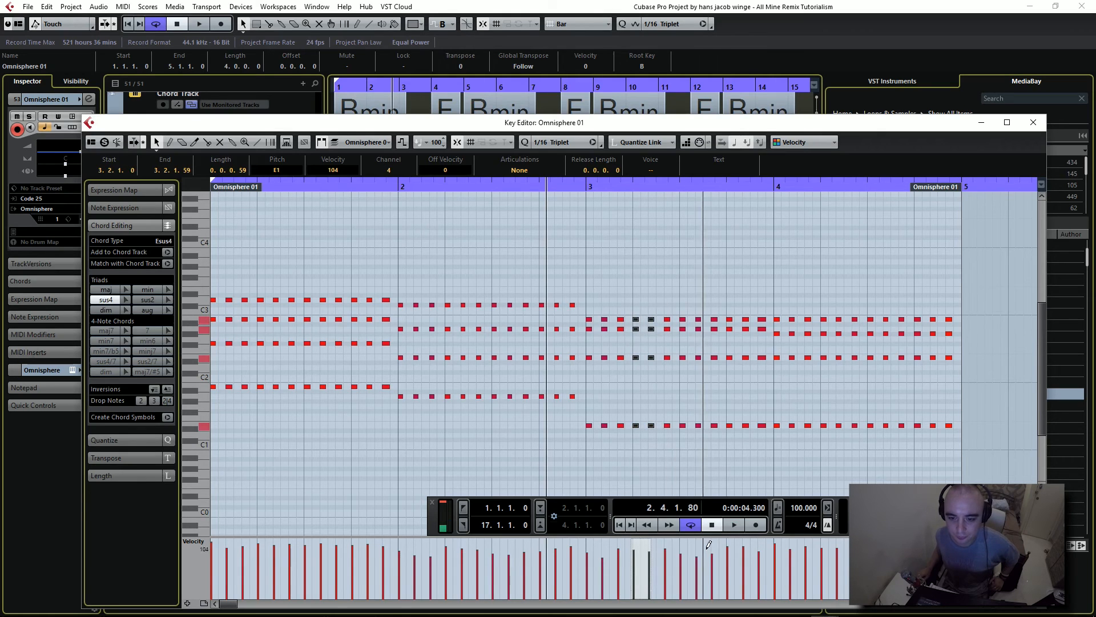
{"action": "left_click", "coordinate": [729, 524]}
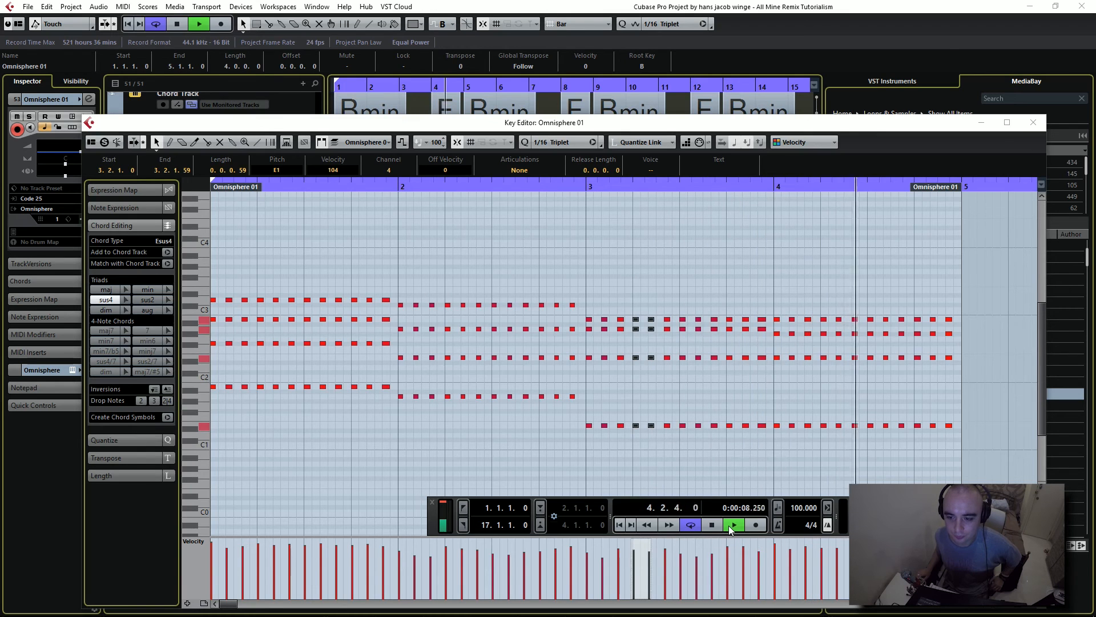
{"action": "left_click", "coordinate": [712, 525]}
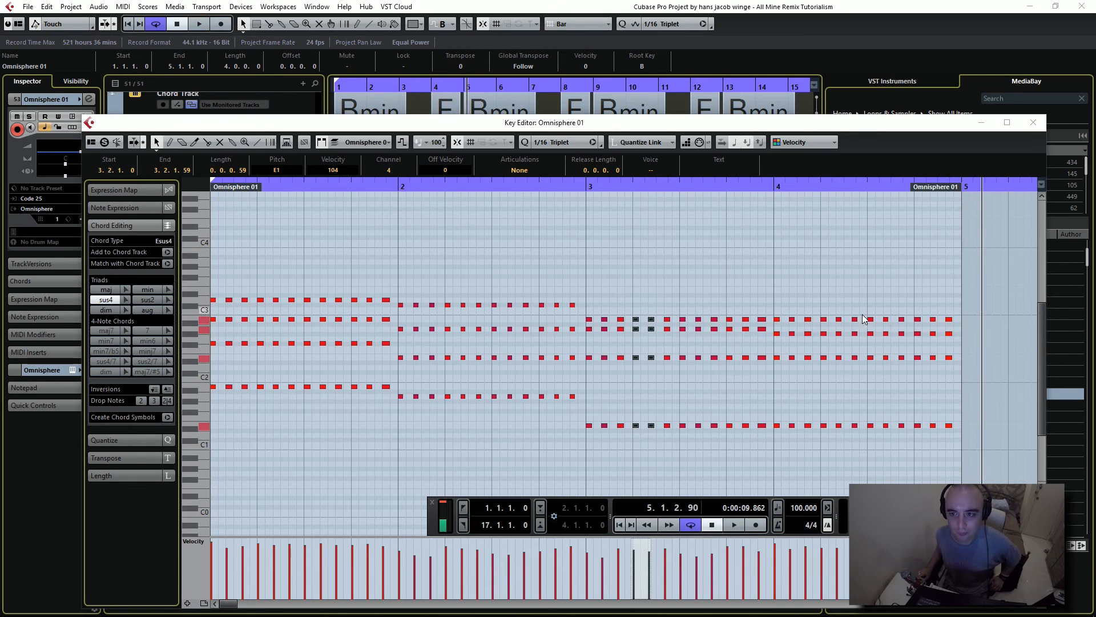
Step: Transpose all notes of the Omnisphere 01 part up one octave and play it from the start
{"action": "left_click_drag", "start_coordinate": [962, 447], "coordinate": [210, 229]}
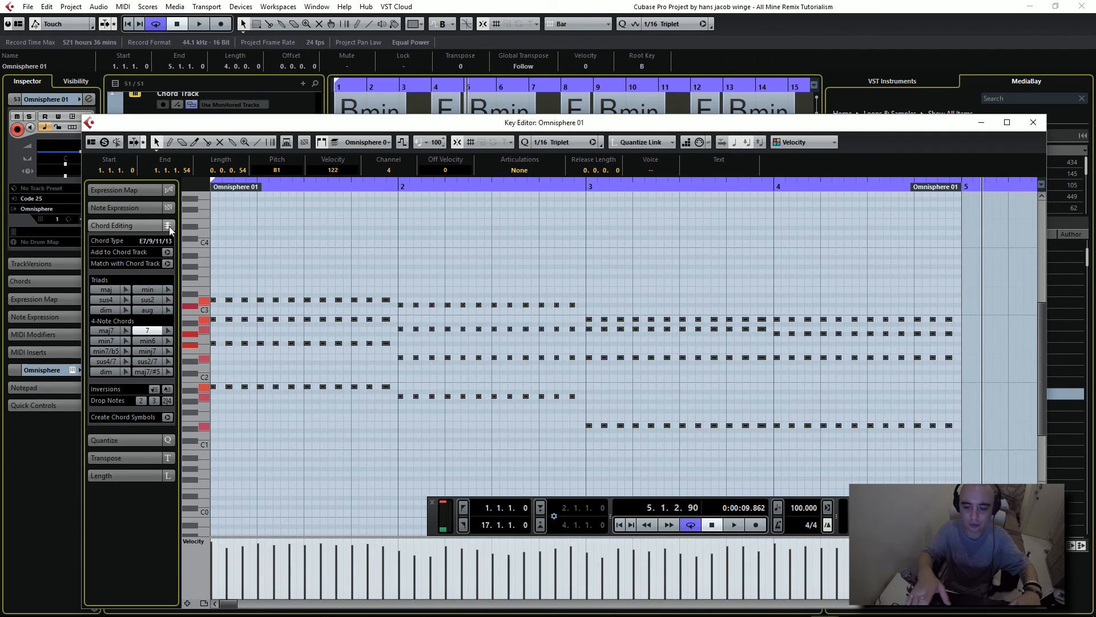
{"action": "key", "text": "shift+Up"}
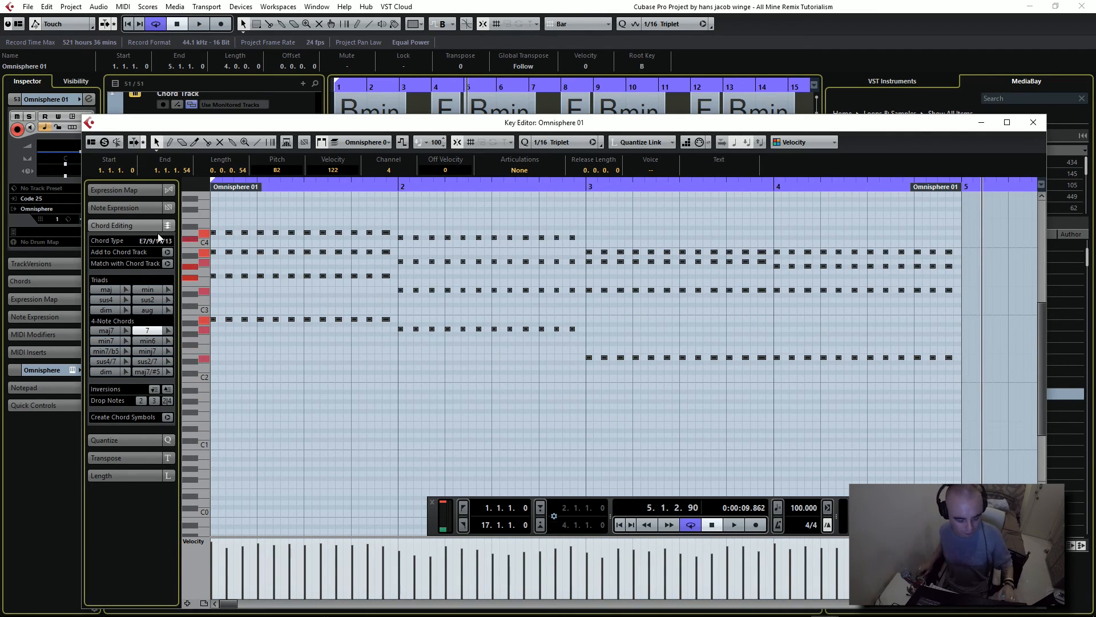
{"action": "left_click", "coordinate": [620, 524]}
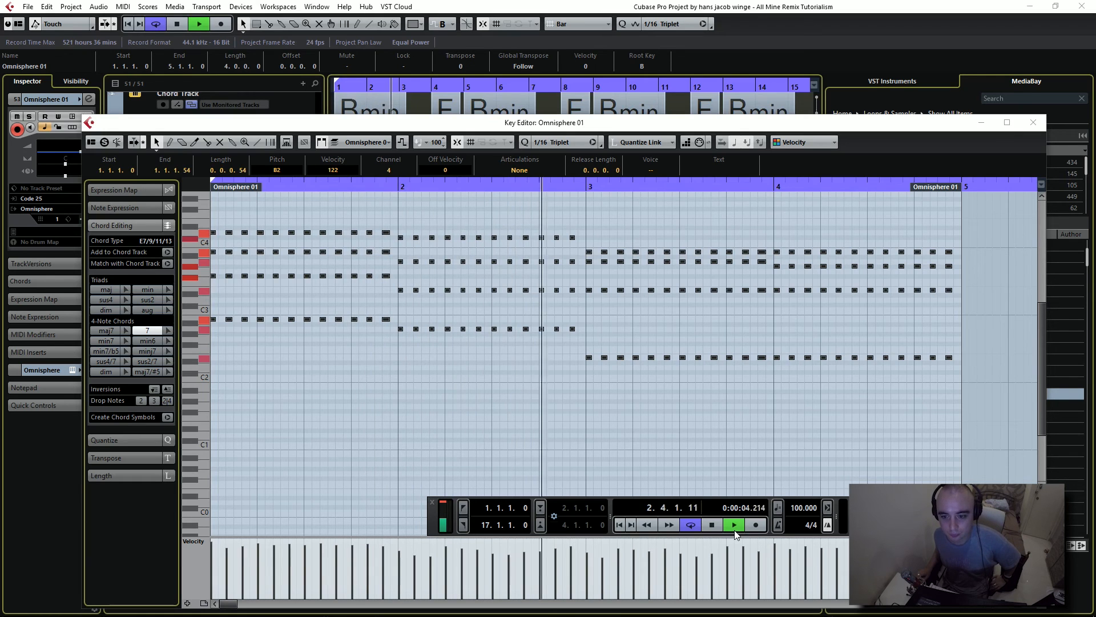
Step: Set the project tempo to 122 BPM, close the Key Editor and listen to the arrangement
{"action": "left_click", "coordinate": [712, 524]}
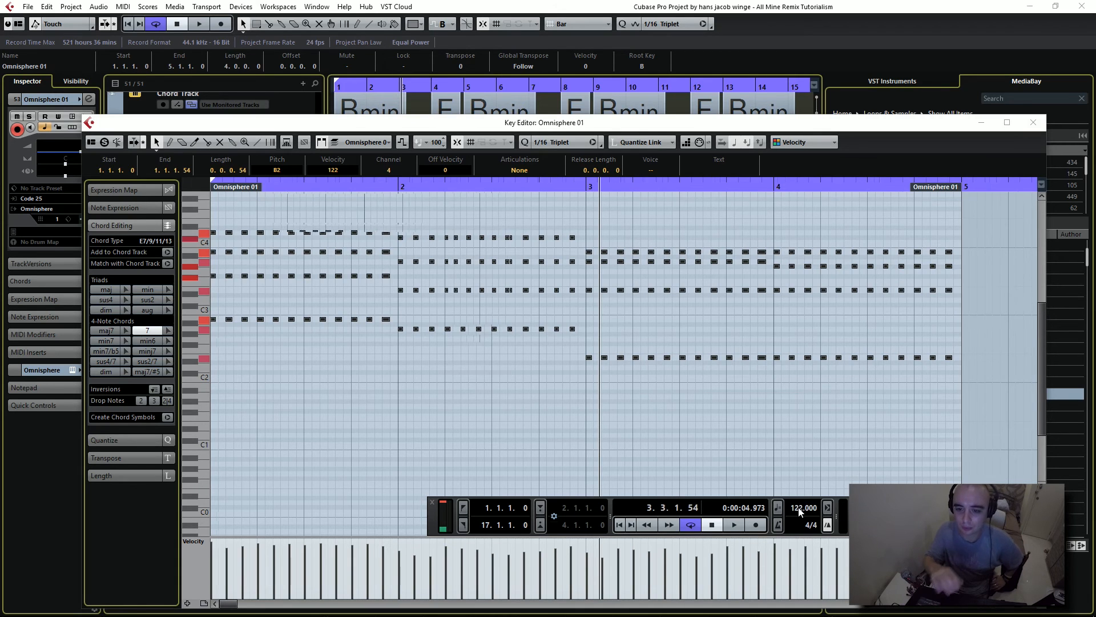
{"action": "left_click", "coordinate": [1033, 122]}
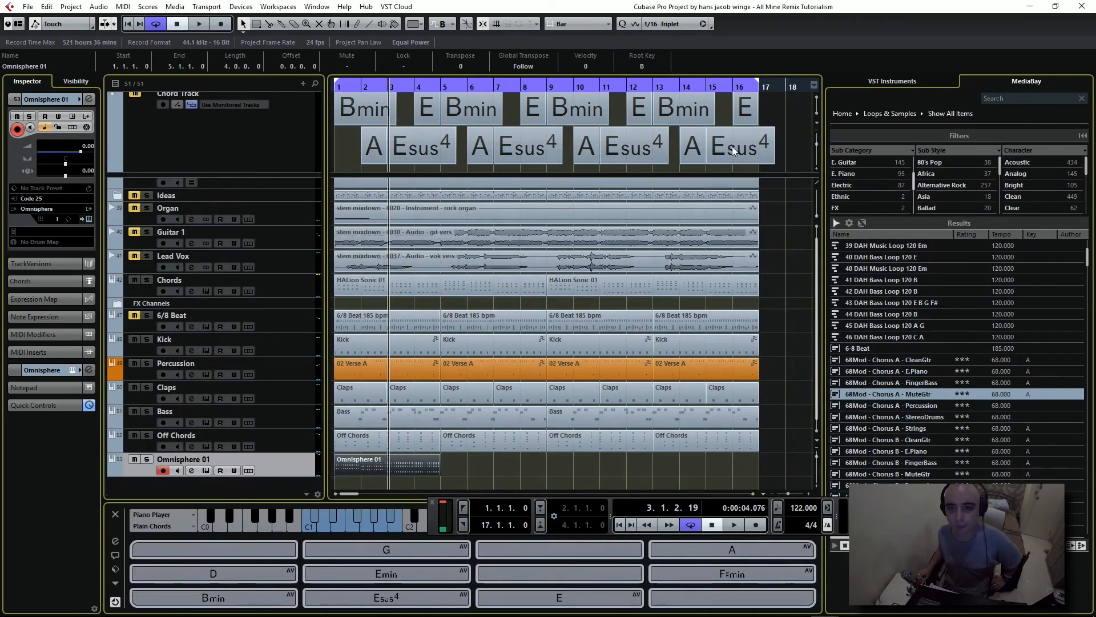
{"action": "left_click", "coordinate": [731, 526]}
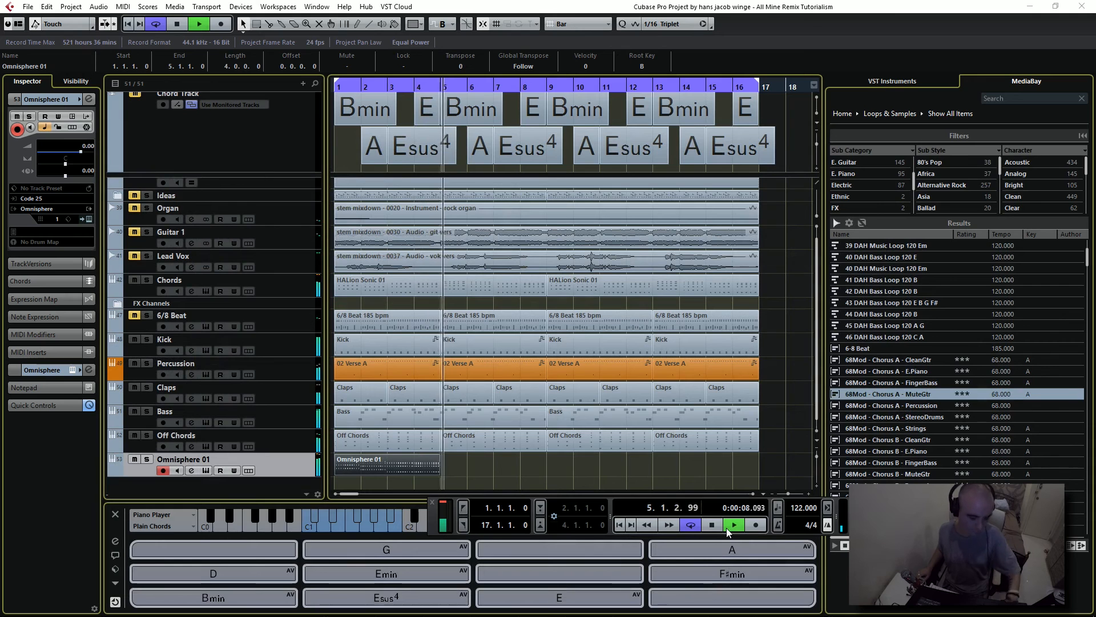
{"action": "left_click", "coordinate": [712, 525]}
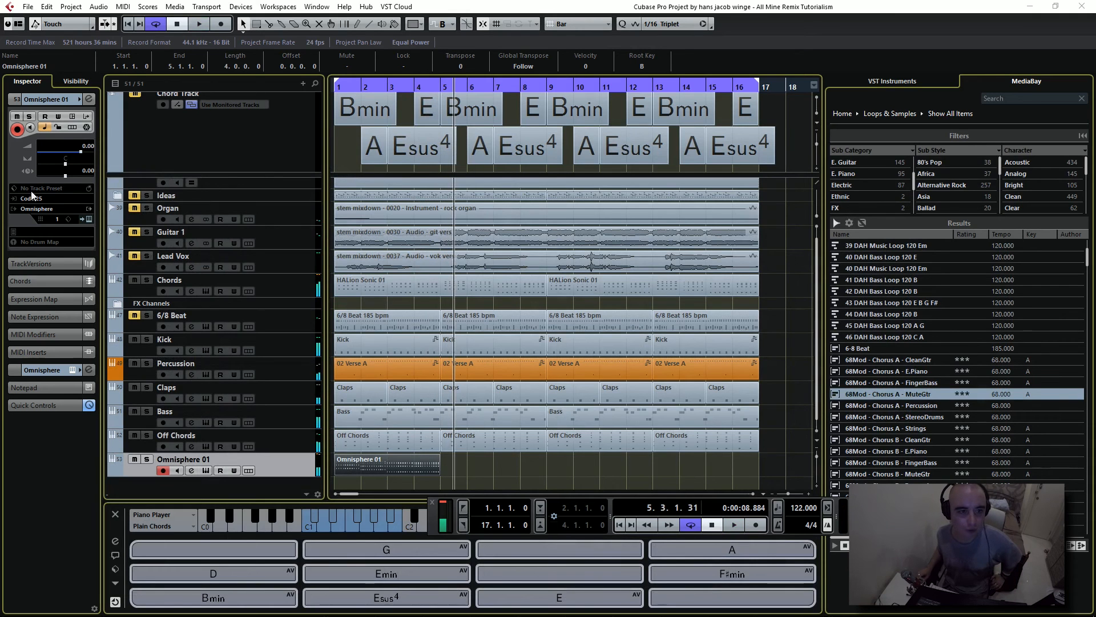
Step: Adjust the pre-gain in the Omnisphere 01 channel settings while playing from the start, and close the channel settings
{"action": "left_click", "coordinate": [89, 100]}
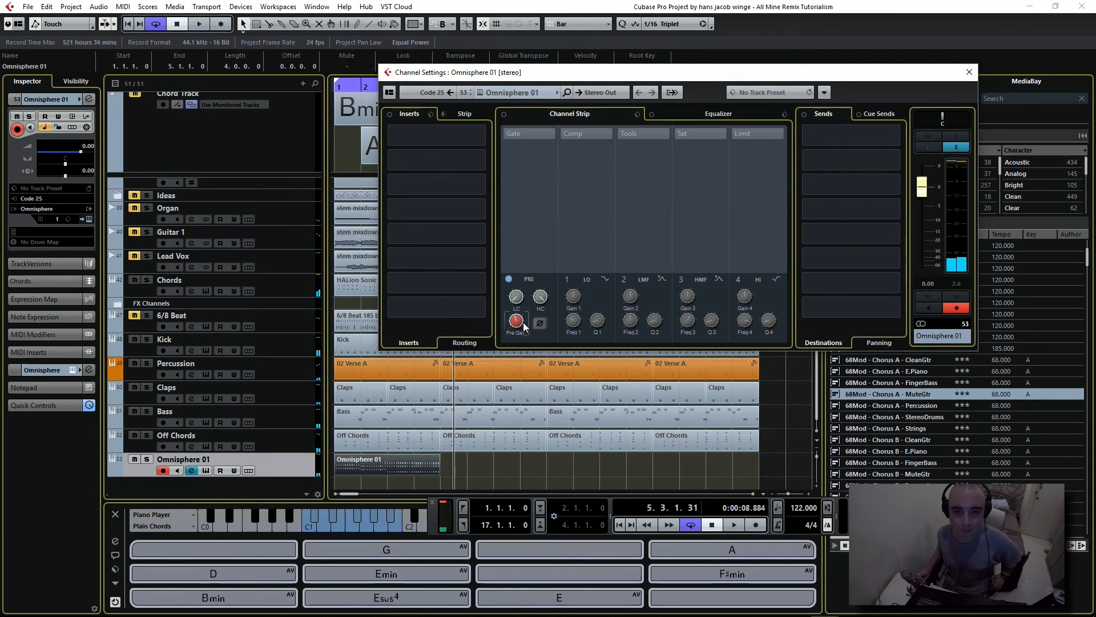
{"action": "left_click", "coordinate": [519, 323]}
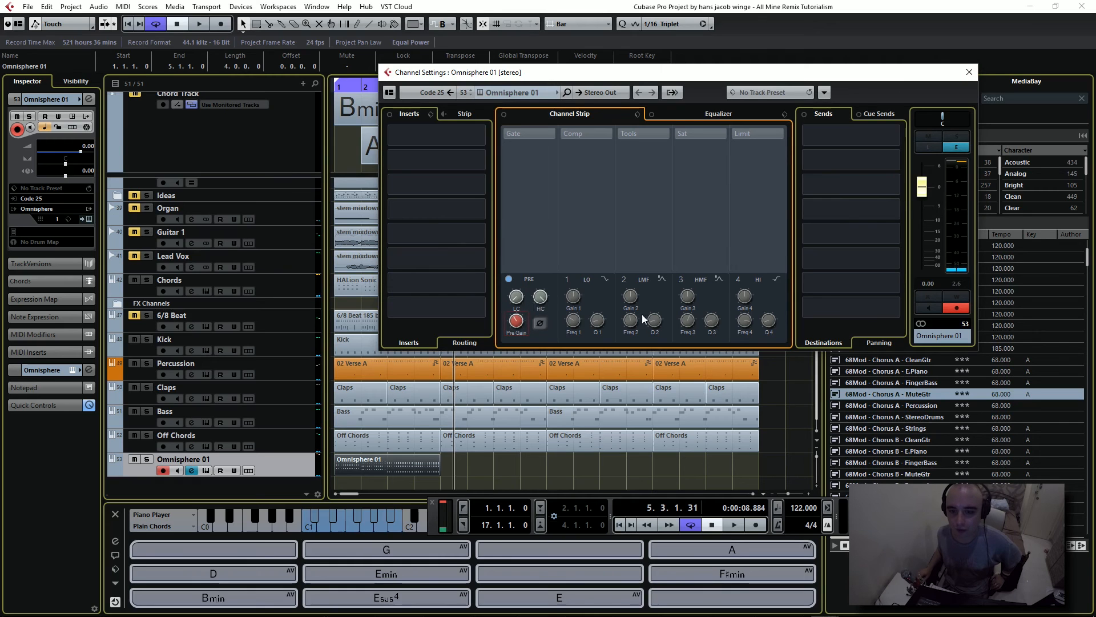
{"action": "left_click", "coordinate": [620, 525]}
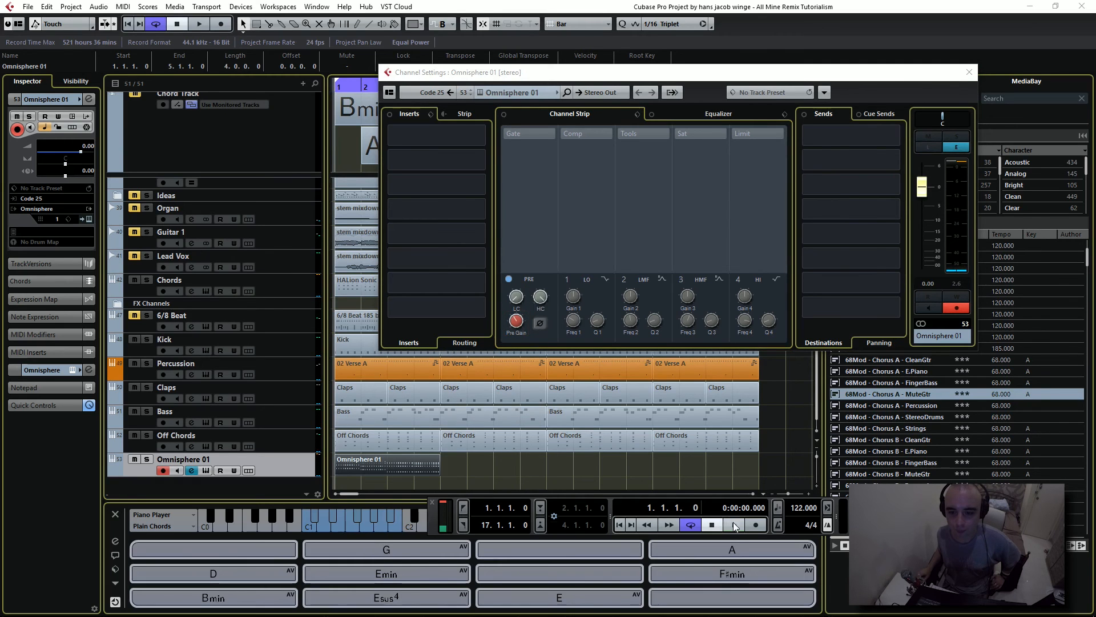
{"action": "key", "text": "space"}
{"action": "left_click", "coordinate": [517, 326]}
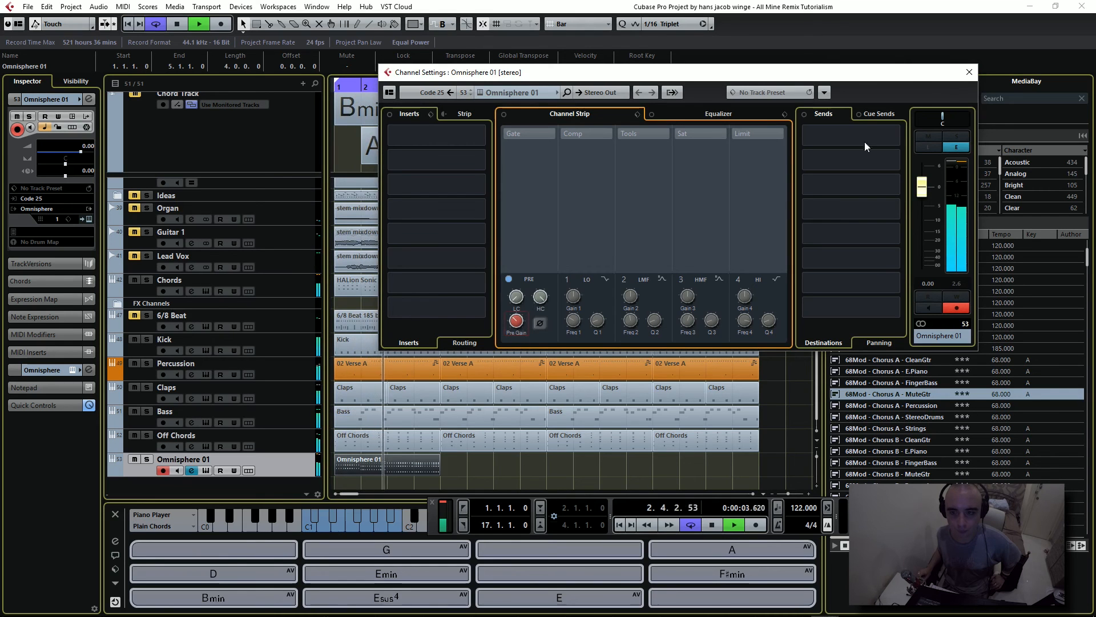
{"action": "left_click", "coordinate": [969, 72]}
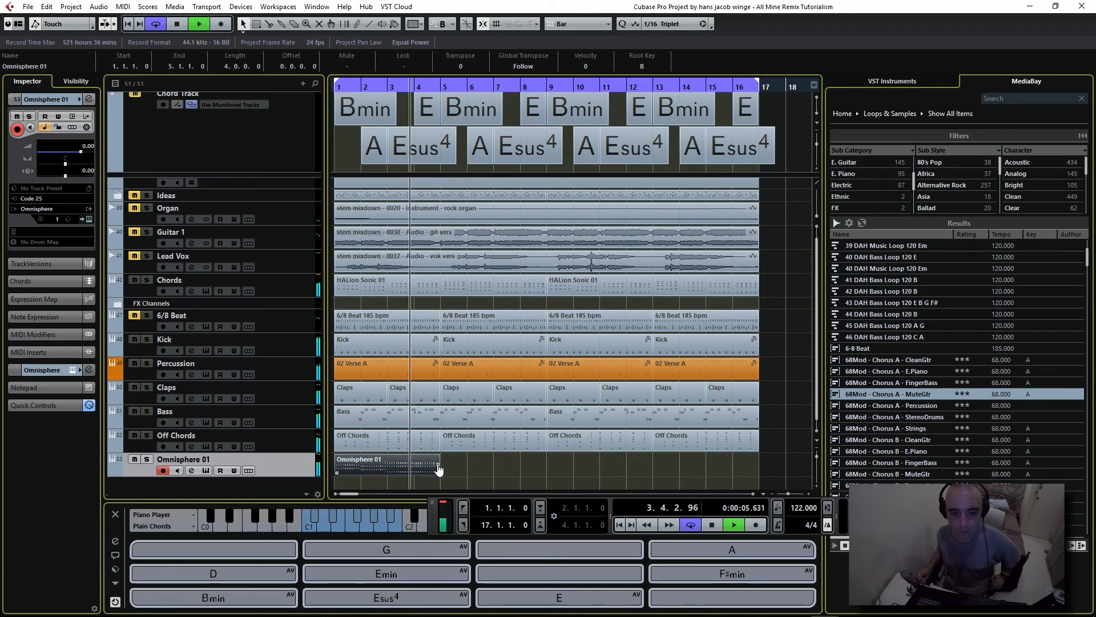
Step: Repeat the four-bar Omnisphere 01 part up to bar 17, stop playback and move the transport panel aside
{"action": "left_click_drag", "start_coordinate": [438, 465], "coordinate": [703, 435]}
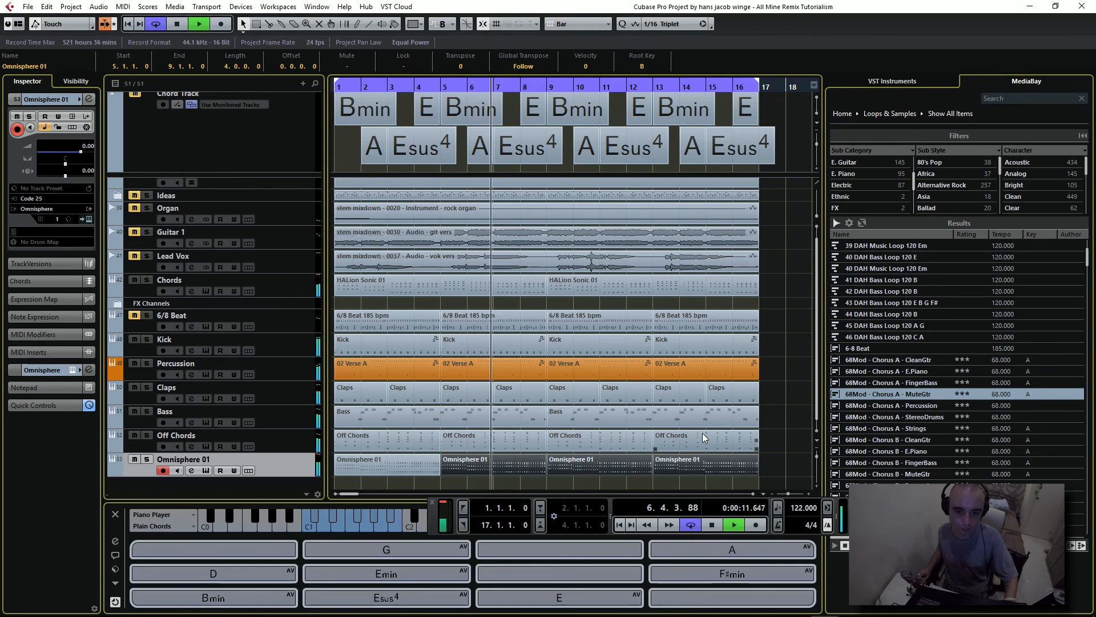
{"action": "left_click", "coordinate": [712, 525]}
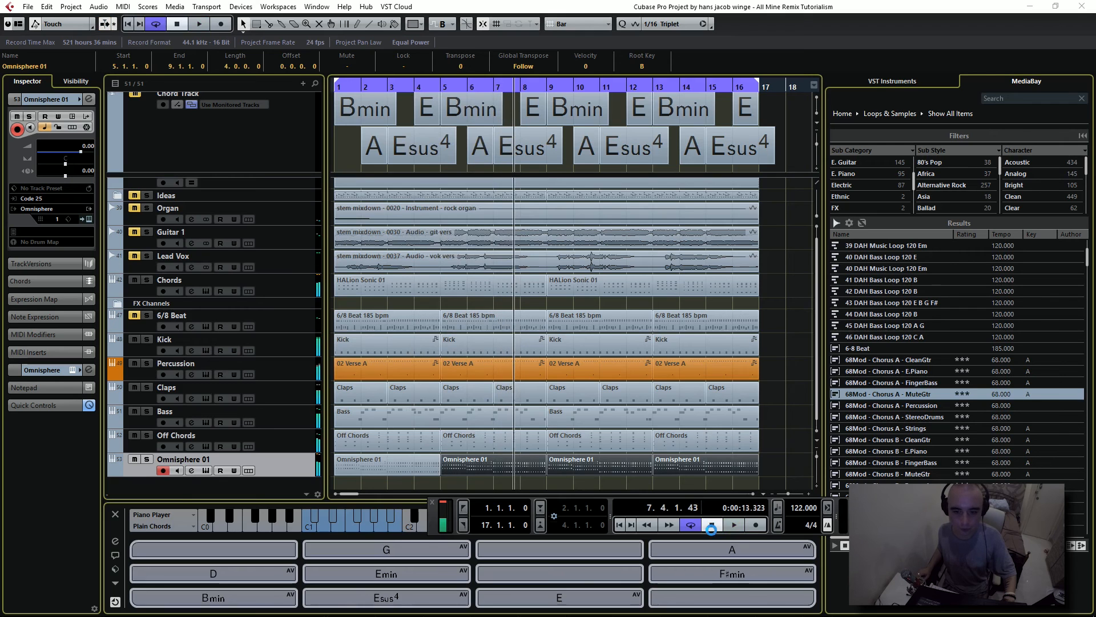
{"action": "left_click_drag", "start_coordinate": [433, 526], "coordinate": [345, 535]}
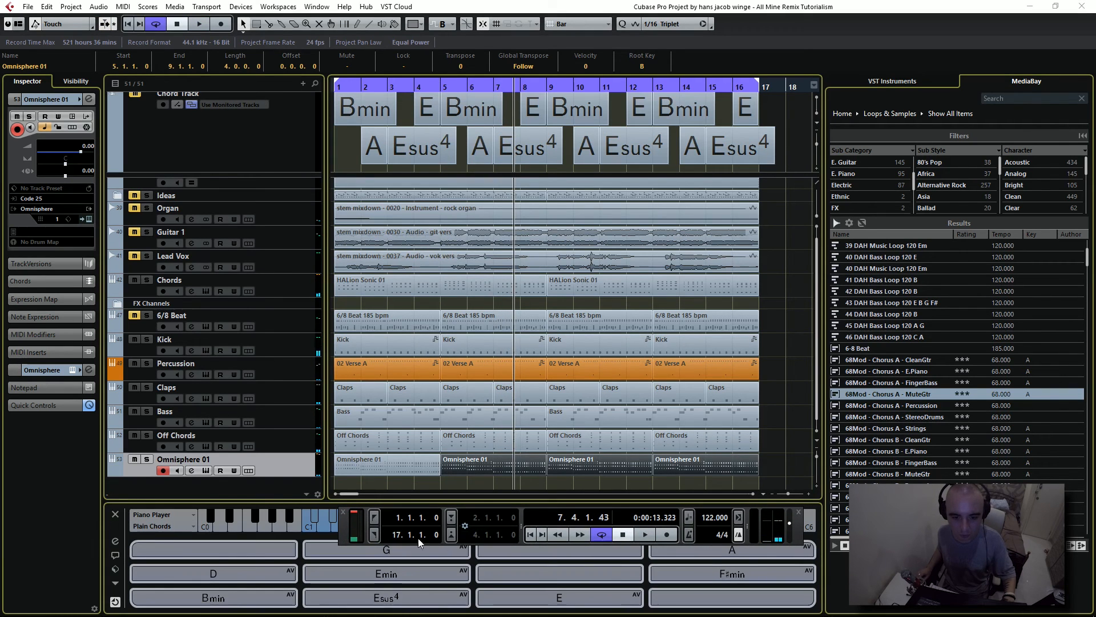
Step: Record a new pass onto the Omnisphere 01 track from the start of the project, then end the recording
{"action": "left_click_drag", "start_coordinate": [374, 528], "coordinate": [380, 529]}
{"action": "left_click", "coordinate": [667, 535]}
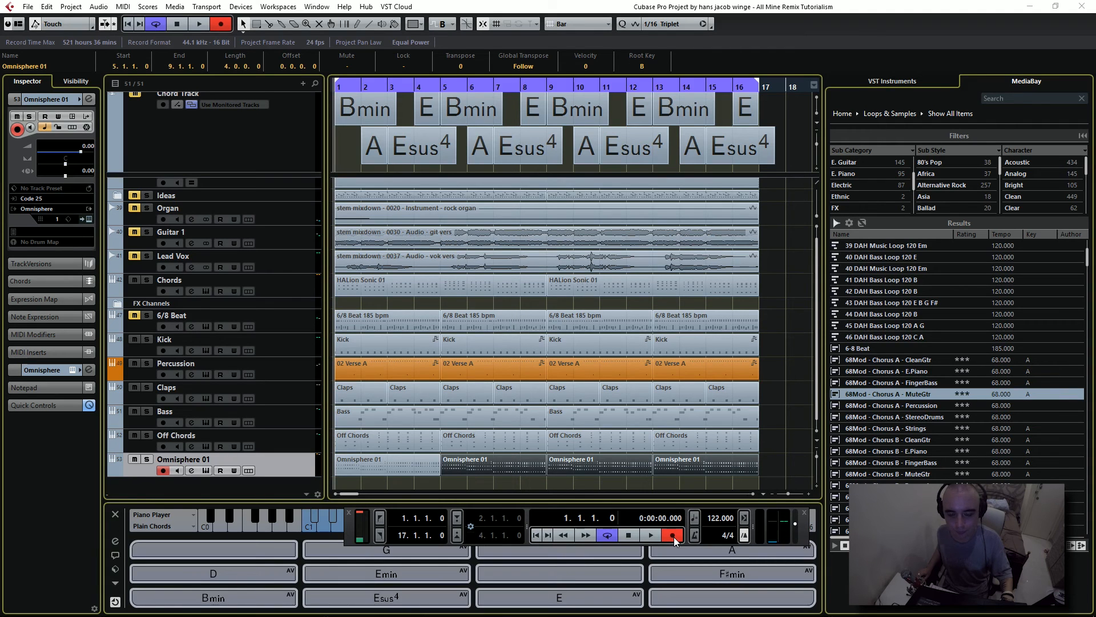
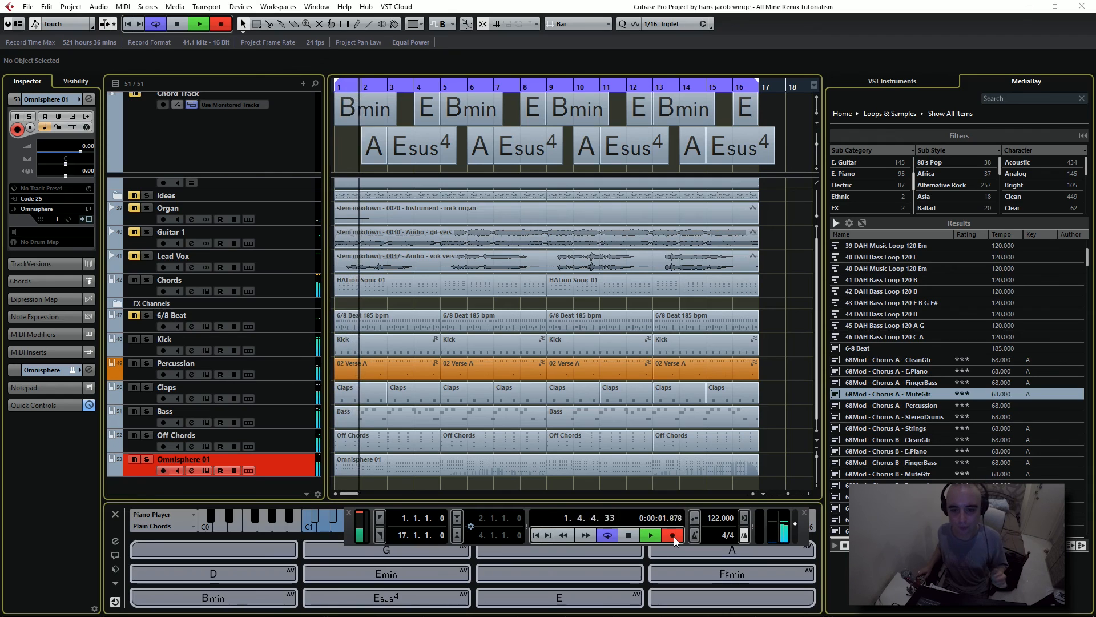
{"action": "left_click", "coordinate": [673, 537]}
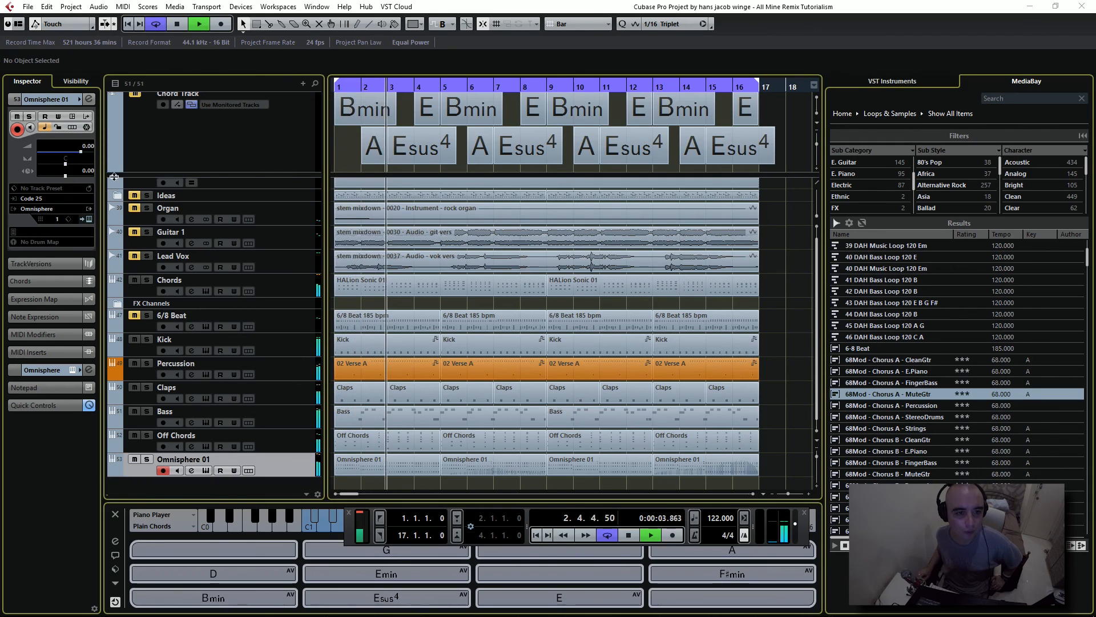
Step: Adjust the pre-gain in the Omnisphere 01 channel settings, then solo the track and play it from the start
{"action": "left_click", "coordinate": [88, 100]}
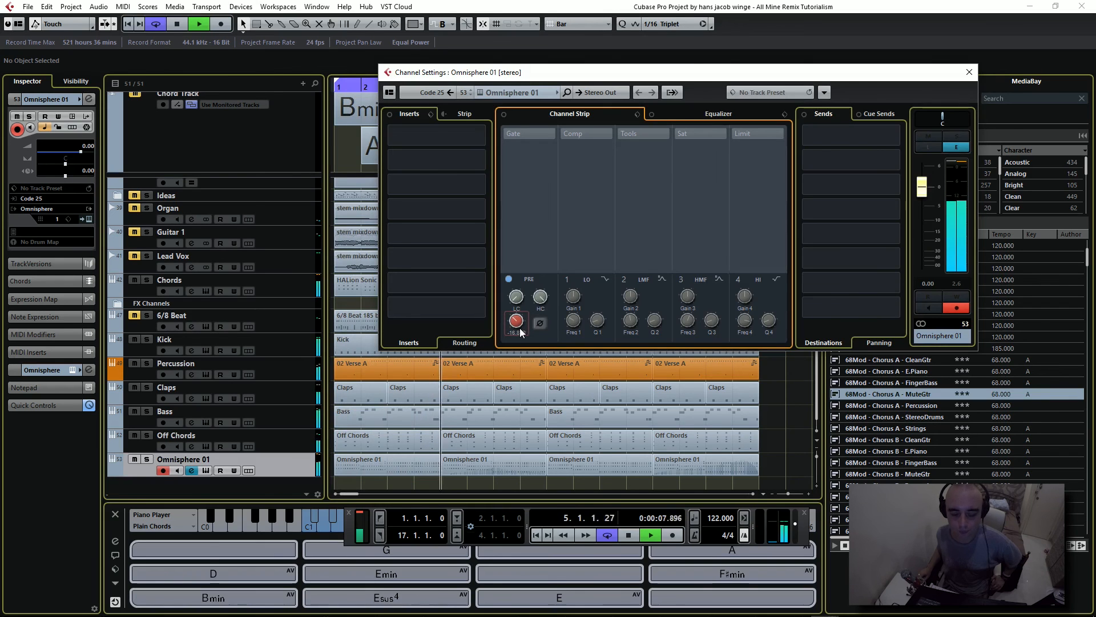
{"action": "key", "text": "space"}
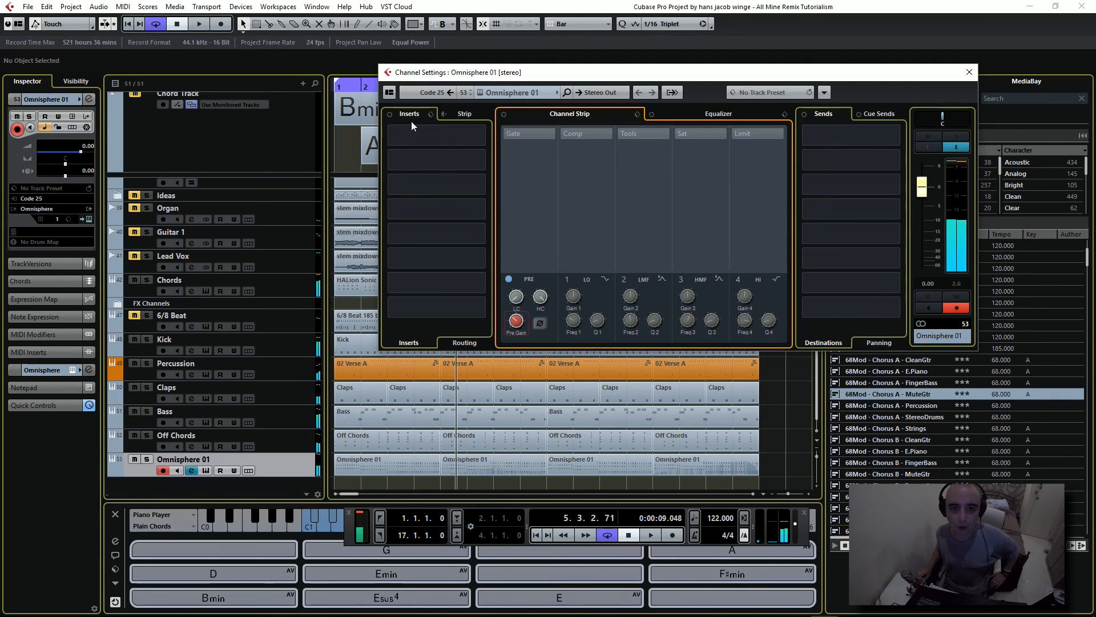
{"action": "left_click", "coordinate": [536, 535]}
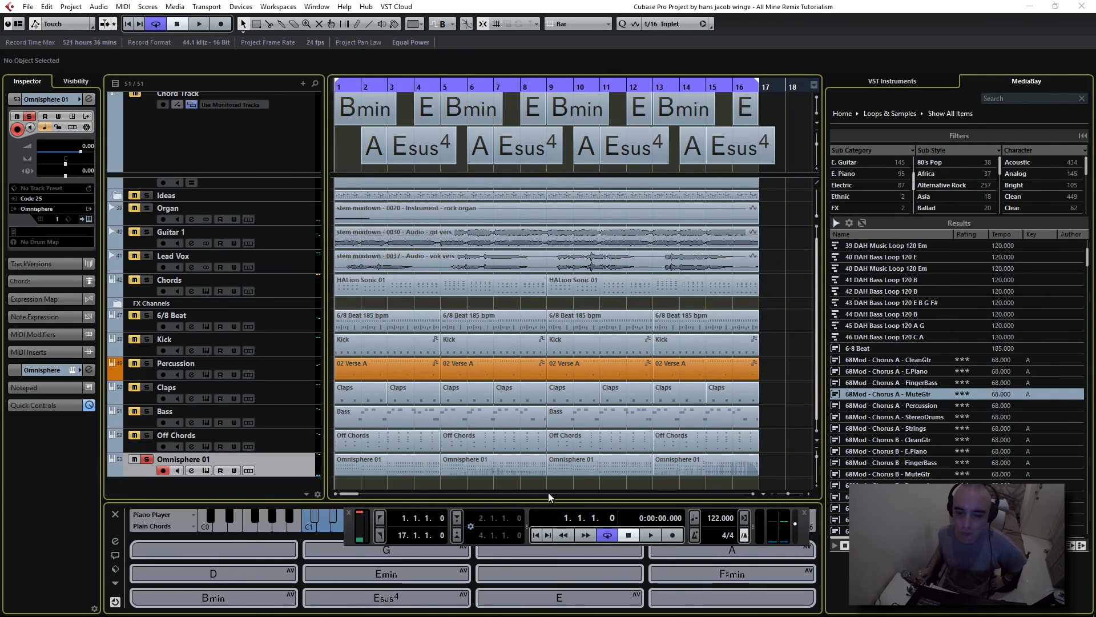
{"action": "left_click", "coordinate": [647, 535]}
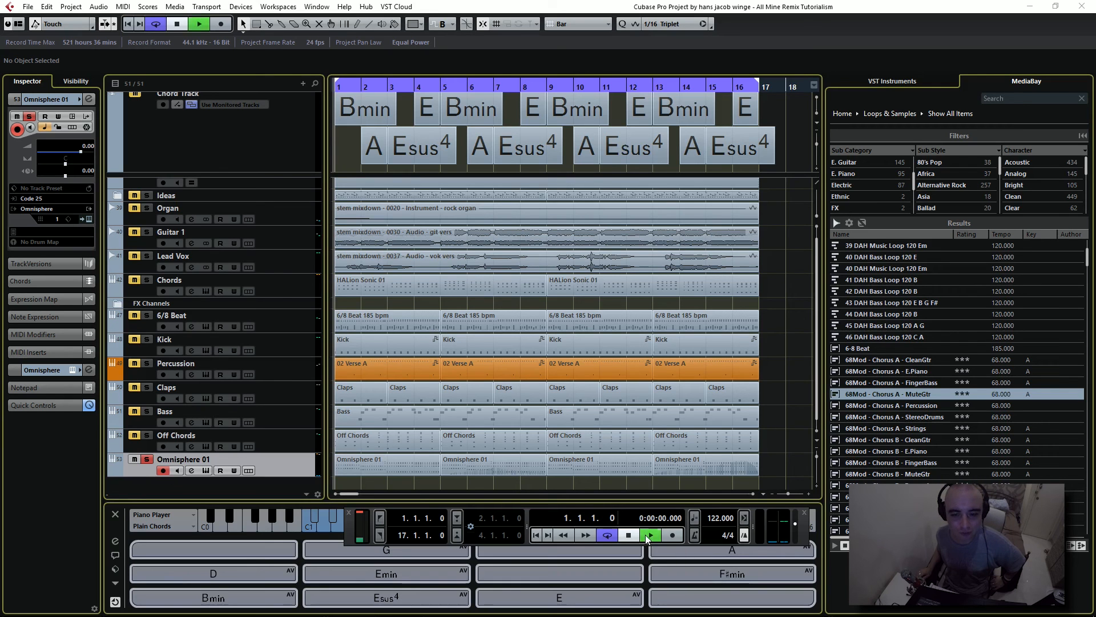
Step: Audition Synth Pluck patches in Omnisphere, load Beyond Pluck, and close the instrument
{"action": "left_click", "coordinate": [89, 220]}
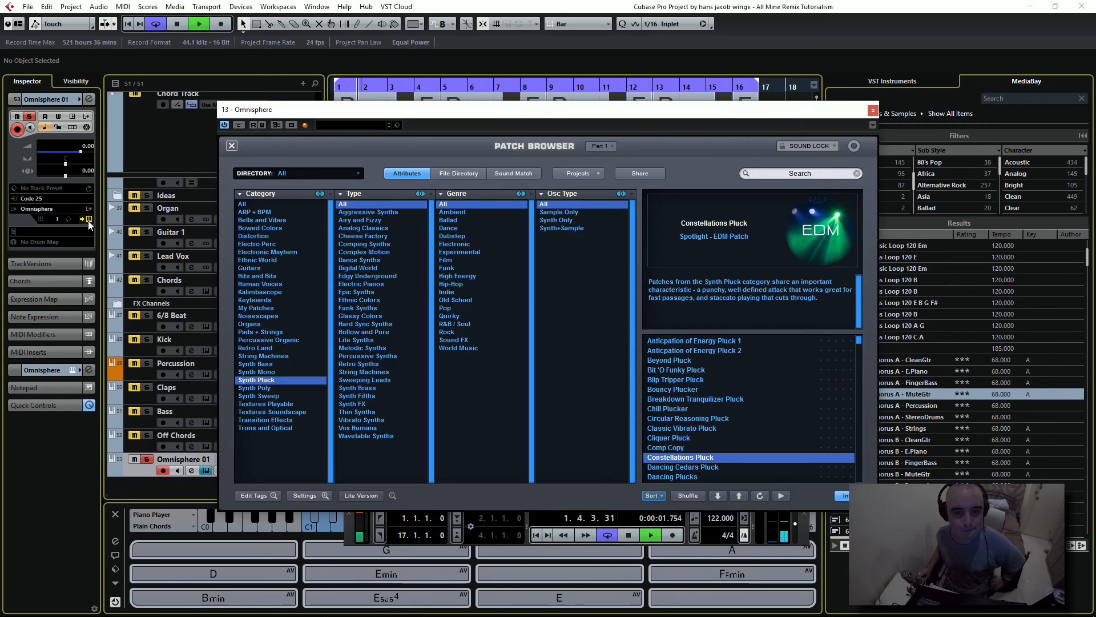
{"action": "left_click", "coordinate": [695, 391]}
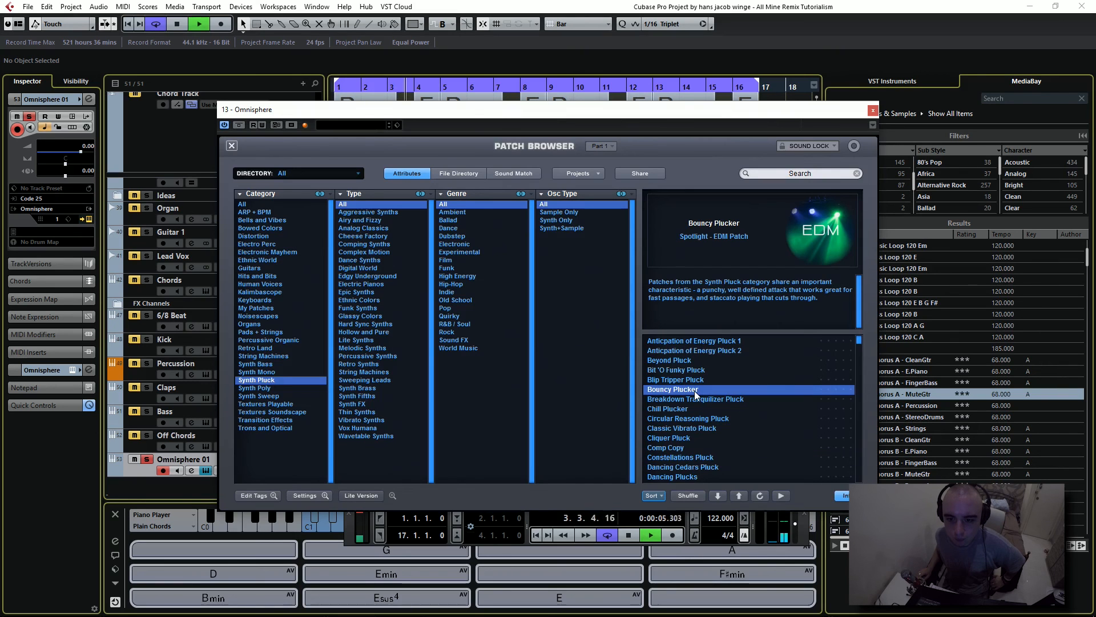
{"action": "left_click", "coordinate": [692, 407]}
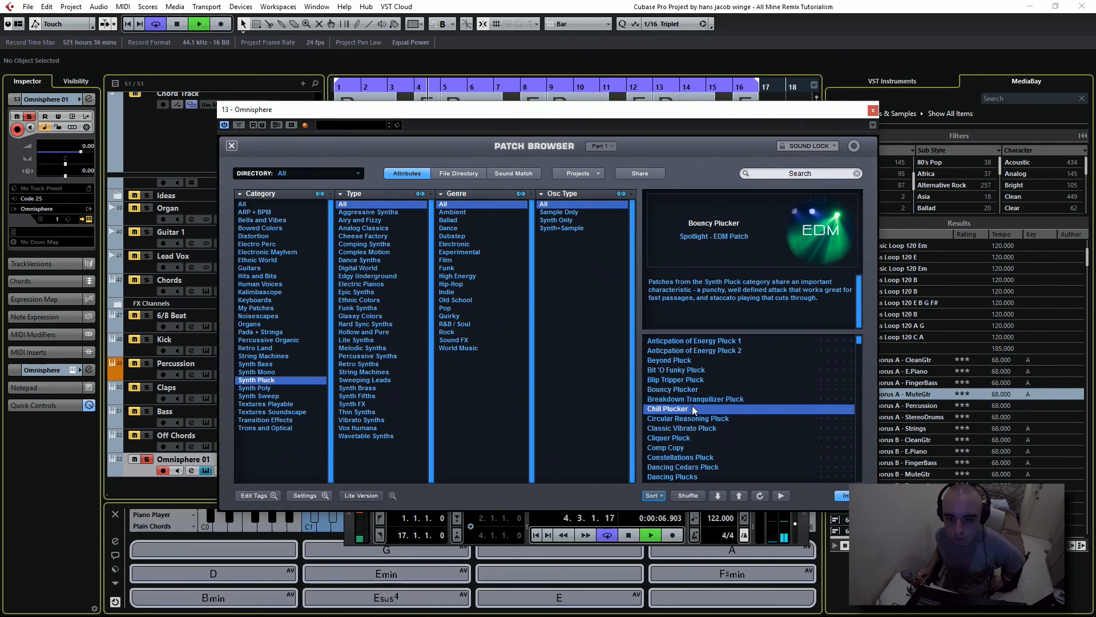
{"action": "left_click", "coordinate": [688, 370]}
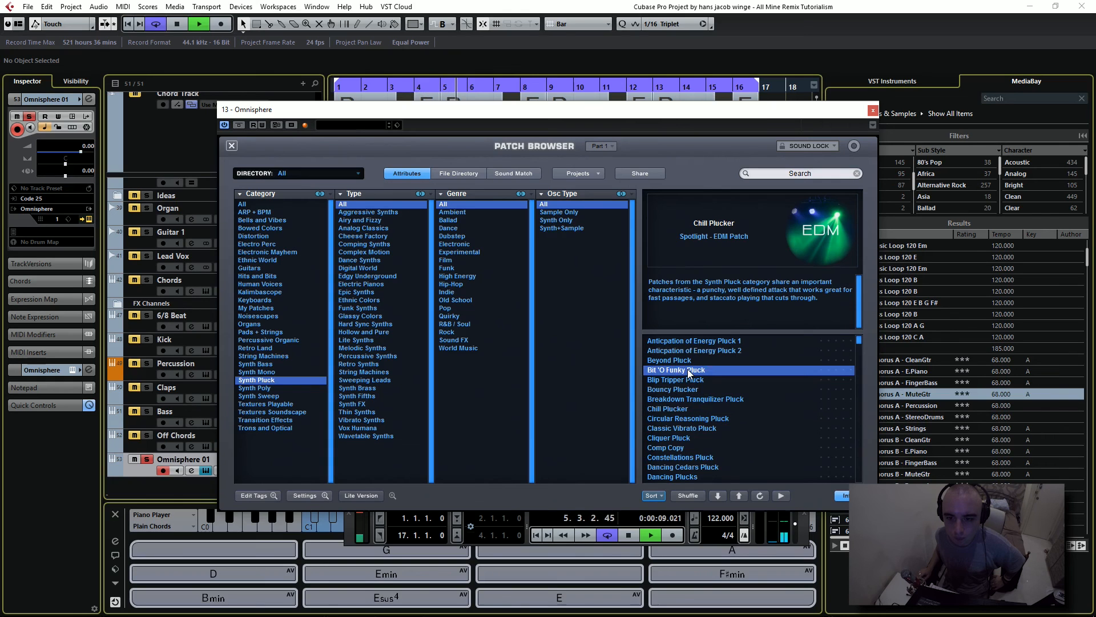
{"action": "left_click", "coordinate": [690, 361]}
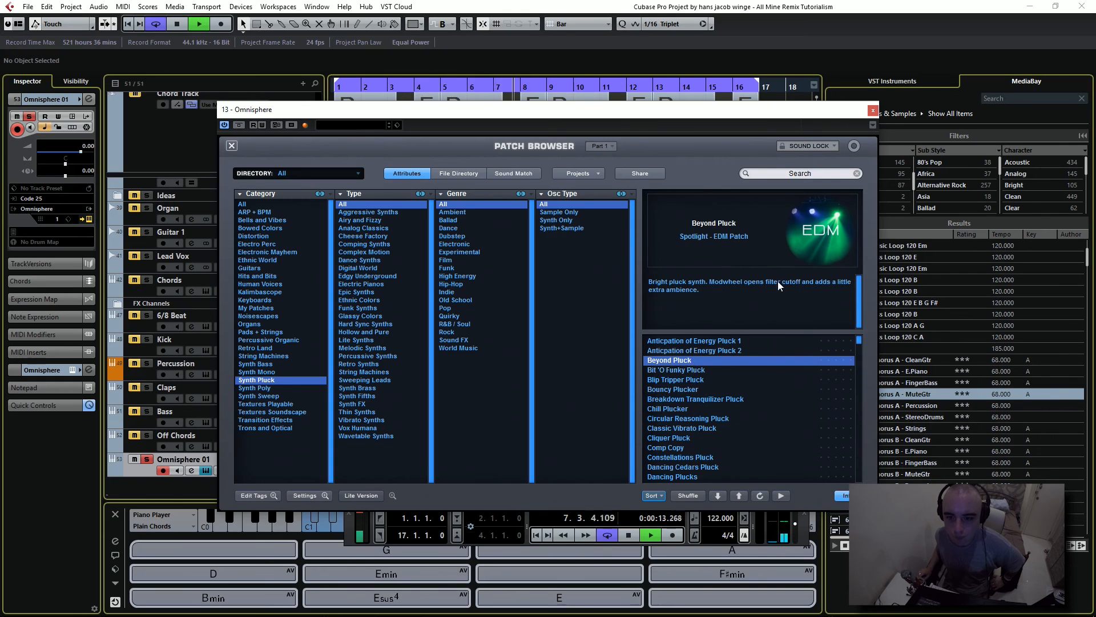
{"action": "left_click", "coordinate": [871, 111]}
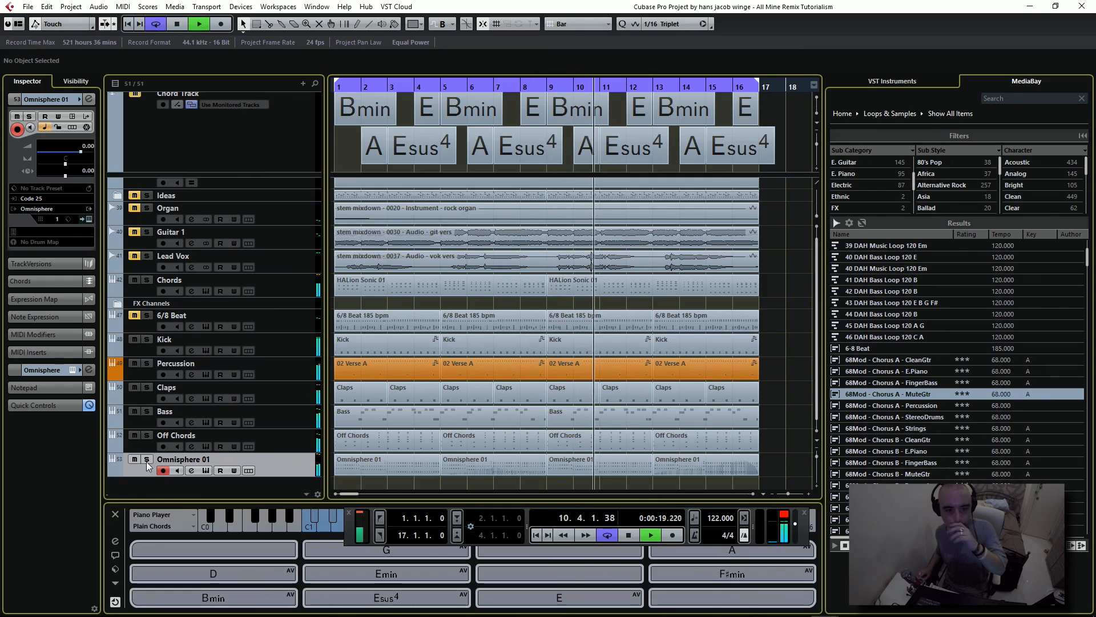
Step: Stop playback and rename the Omnisphere 01 track to Pluck
{"action": "left_click", "coordinate": [628, 534]}
{"action": "double_click", "coordinate": [210, 461]}
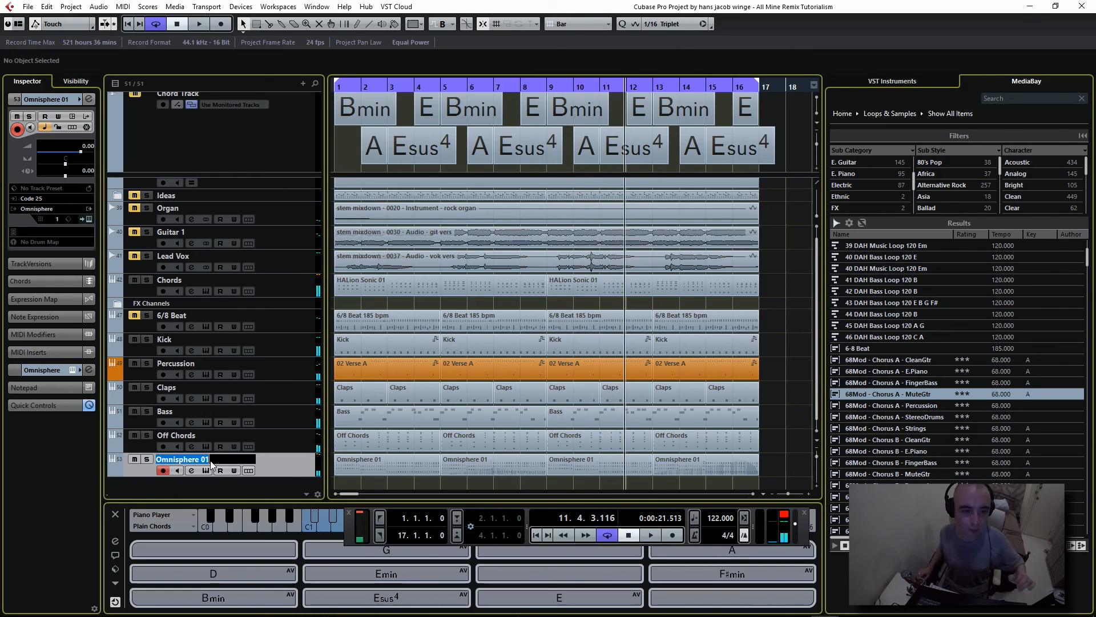
{"action": "type", "text": "Pl"}
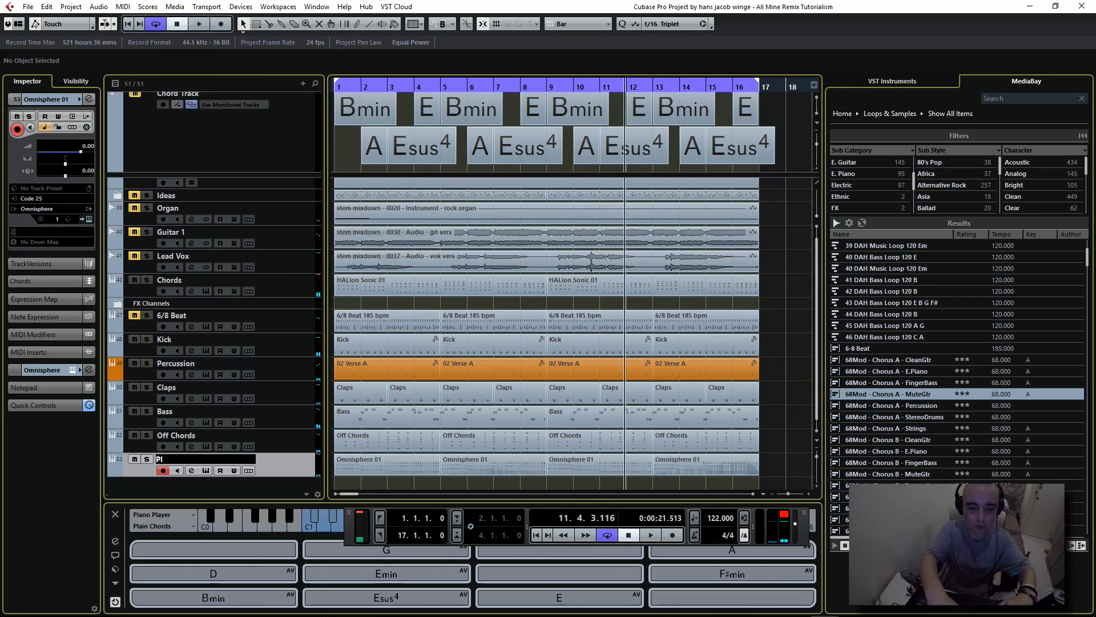
{"action": "type", "text": "uck"}
{"action": "key", "text": "Return"}
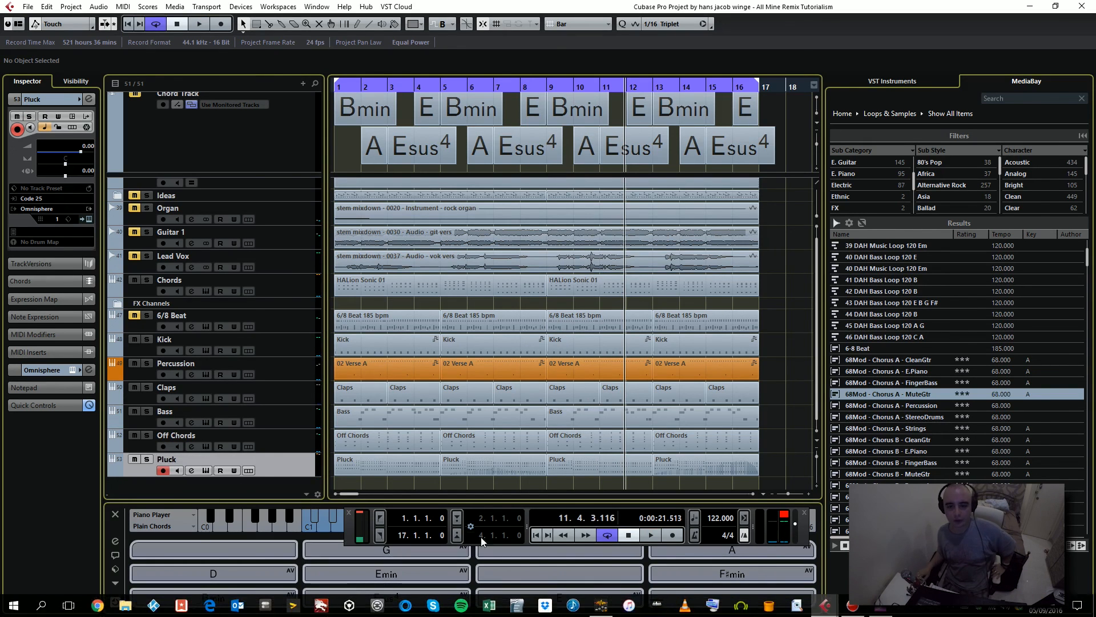
Step: Return to the project start, unmute the Lead Vox track and select it
{"action": "left_click", "coordinate": [537, 534]}
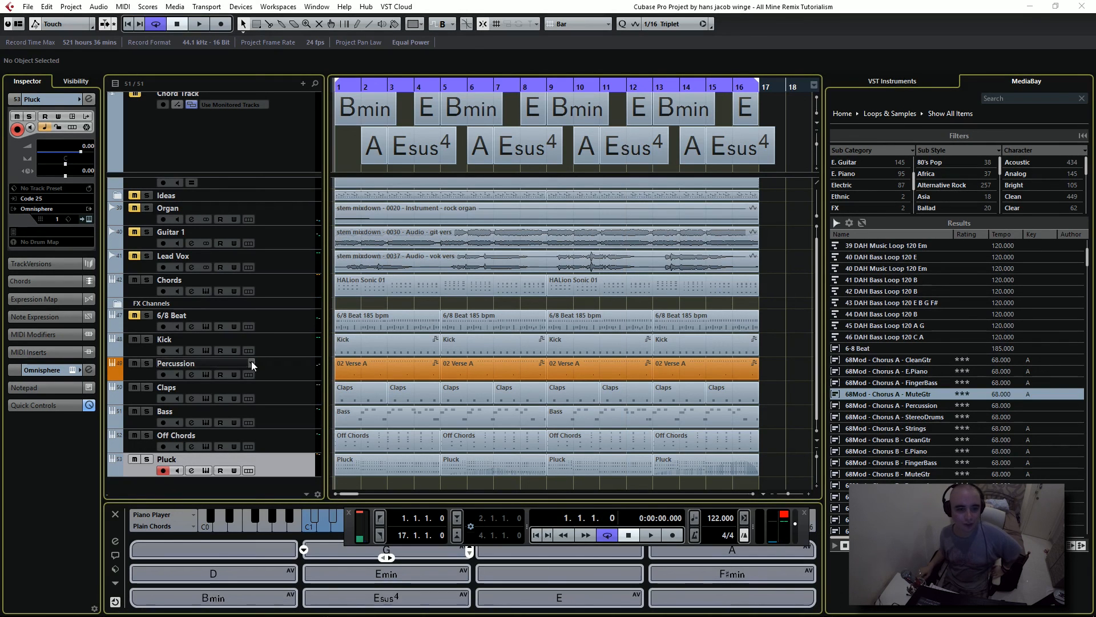
{"action": "left_click", "coordinate": [147, 256]}
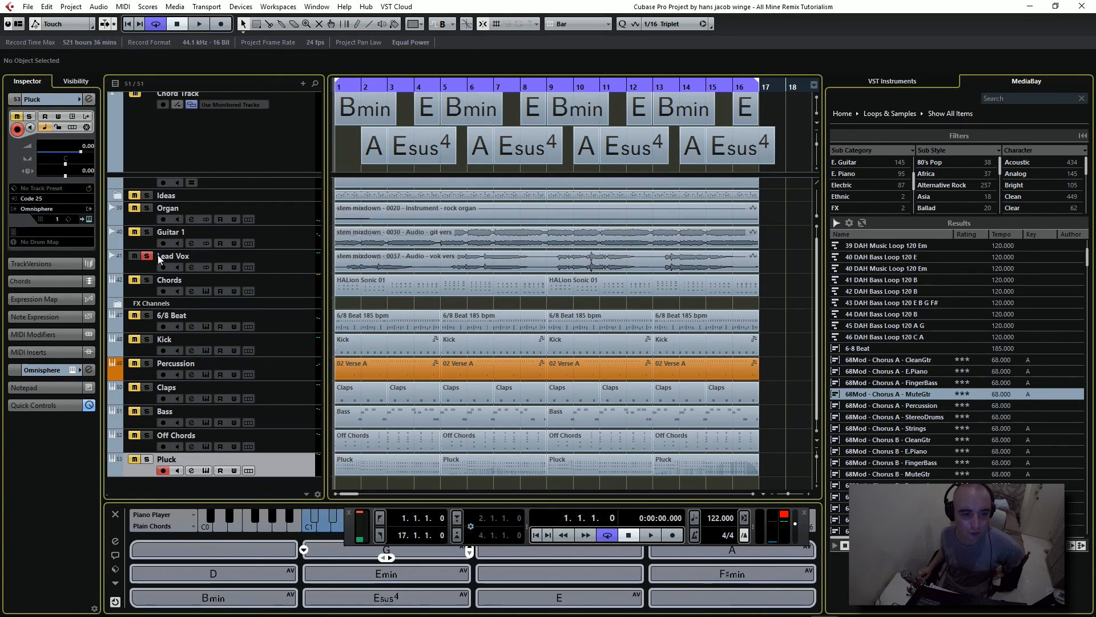
{"action": "left_click", "coordinate": [306, 263]}
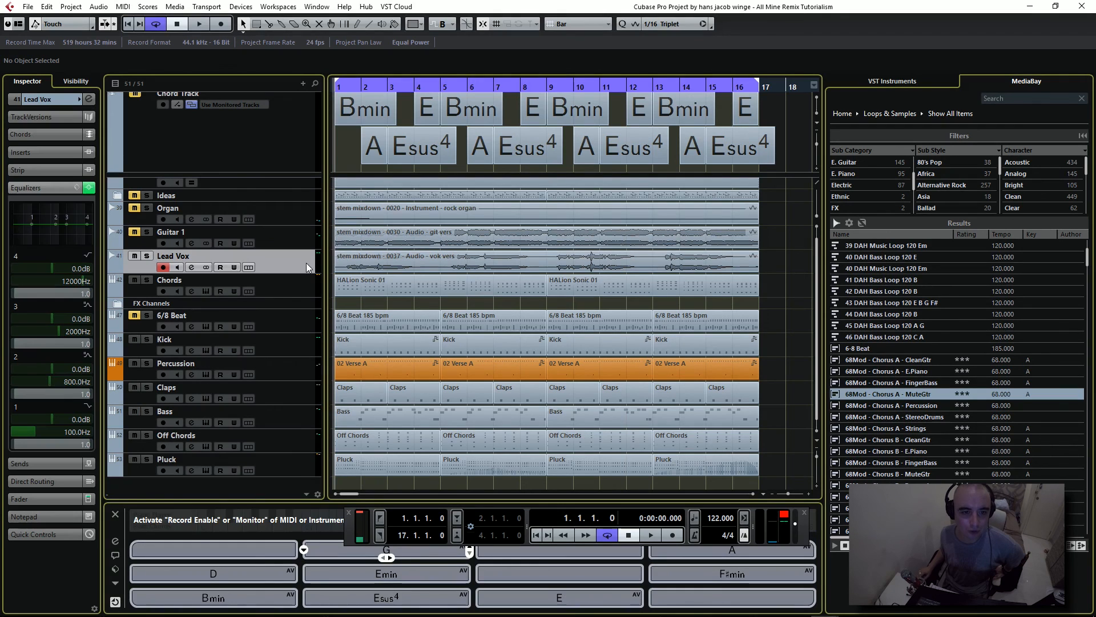
Step: Load iZotope Nectar 2 from the premium vocal effects into the first insert slot of the Lead Vox track
{"action": "left_click", "coordinate": [47, 99]}
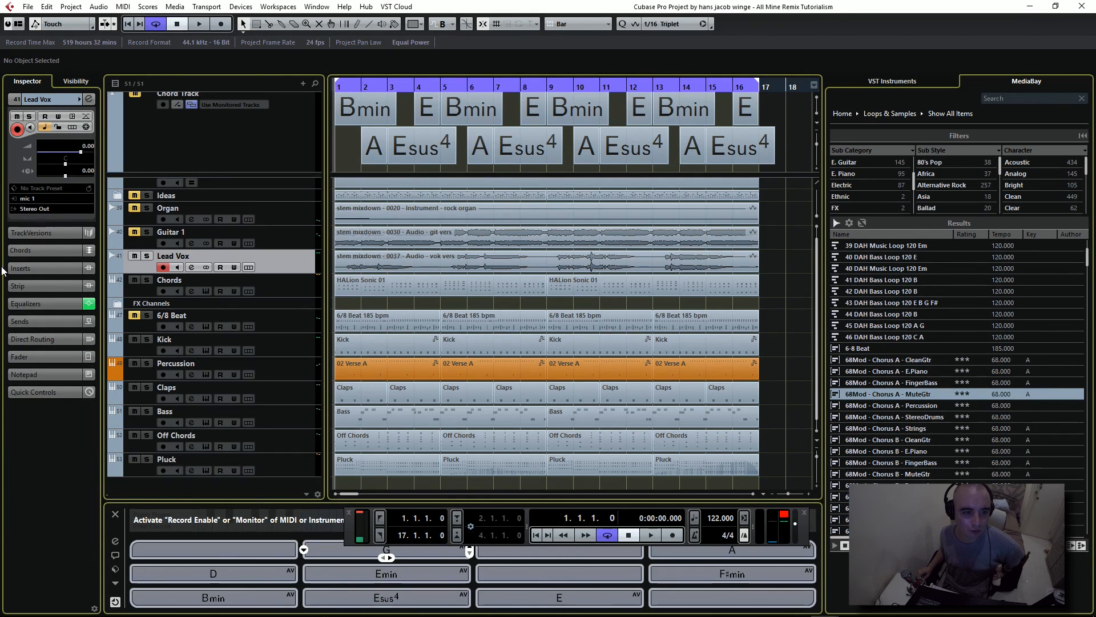
{"action": "left_click", "coordinate": [64, 269]}
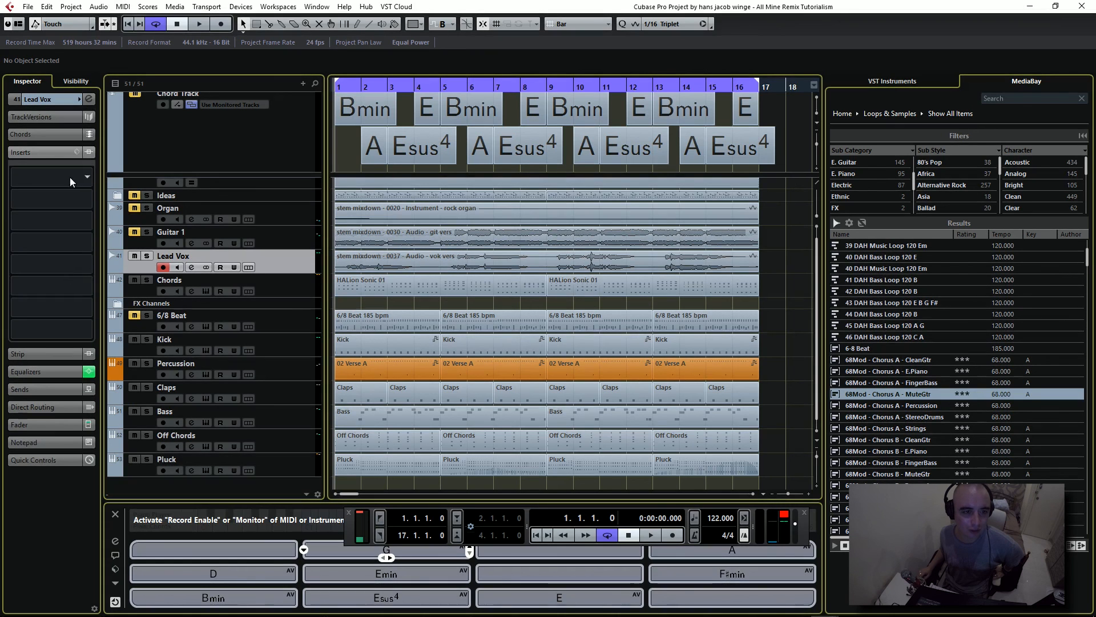
{"action": "left_click", "coordinate": [85, 180]}
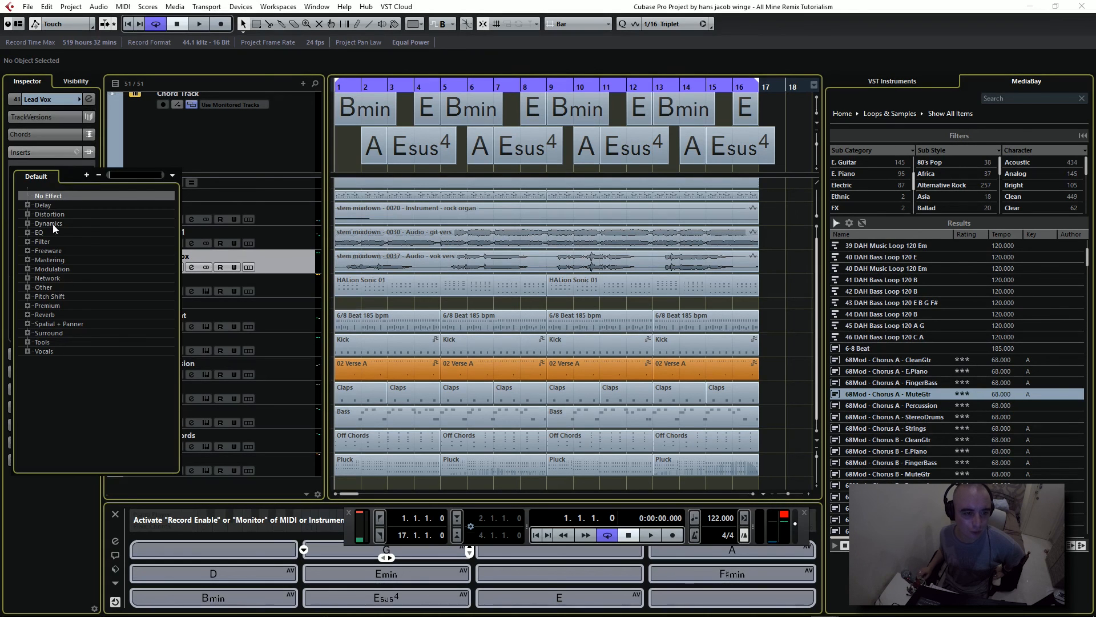
{"action": "left_click", "coordinate": [28, 306]}
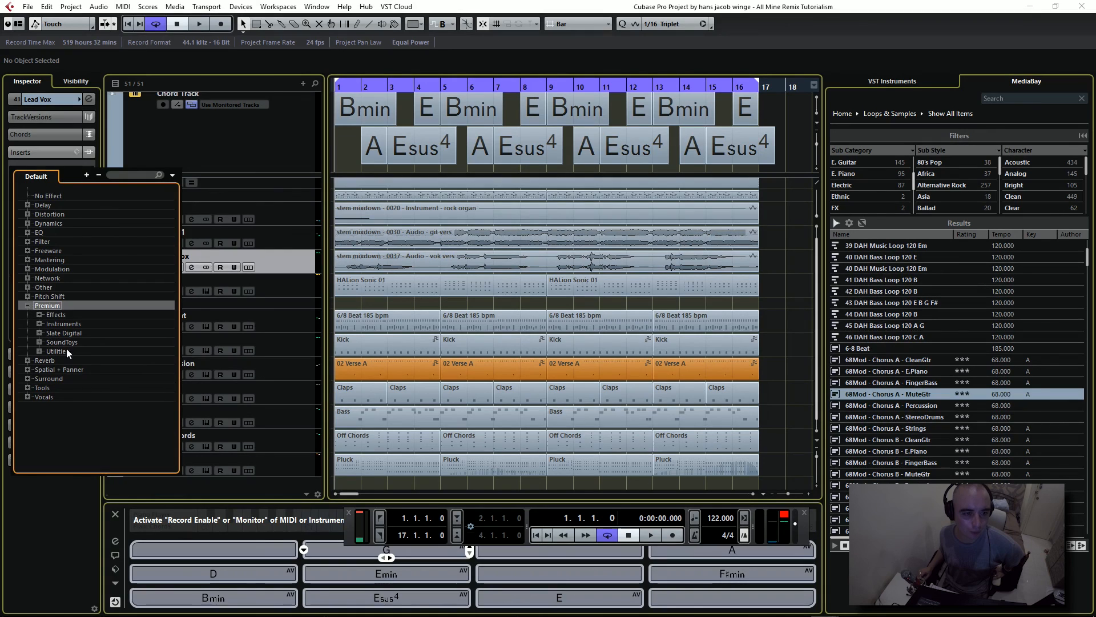
{"action": "left_click", "coordinate": [39, 314]}
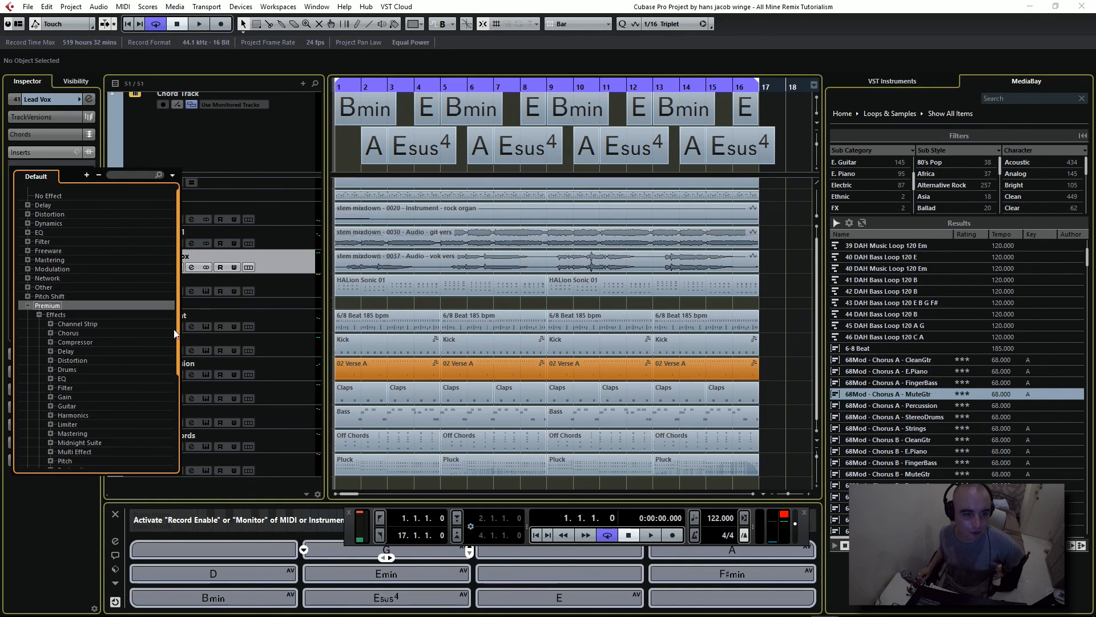
{"action": "scroll", "coordinate": [55, 410], "scroll_direction": "down", "scroll_amount": 4}
{"action": "left_click", "coordinate": [50, 398]}
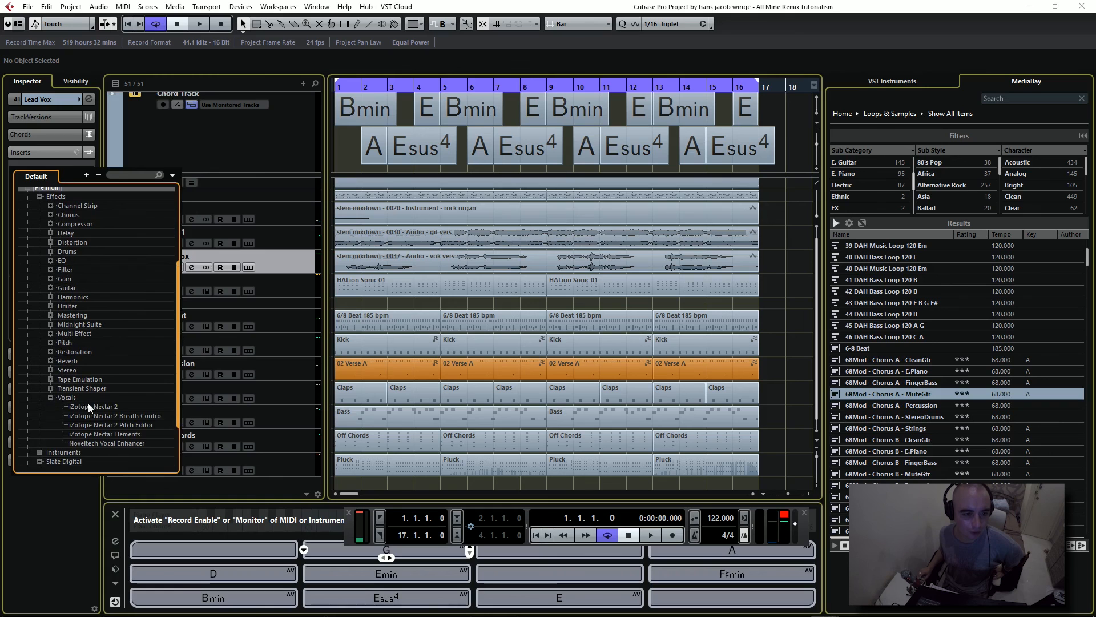
{"action": "left_click", "coordinate": [95, 407]}
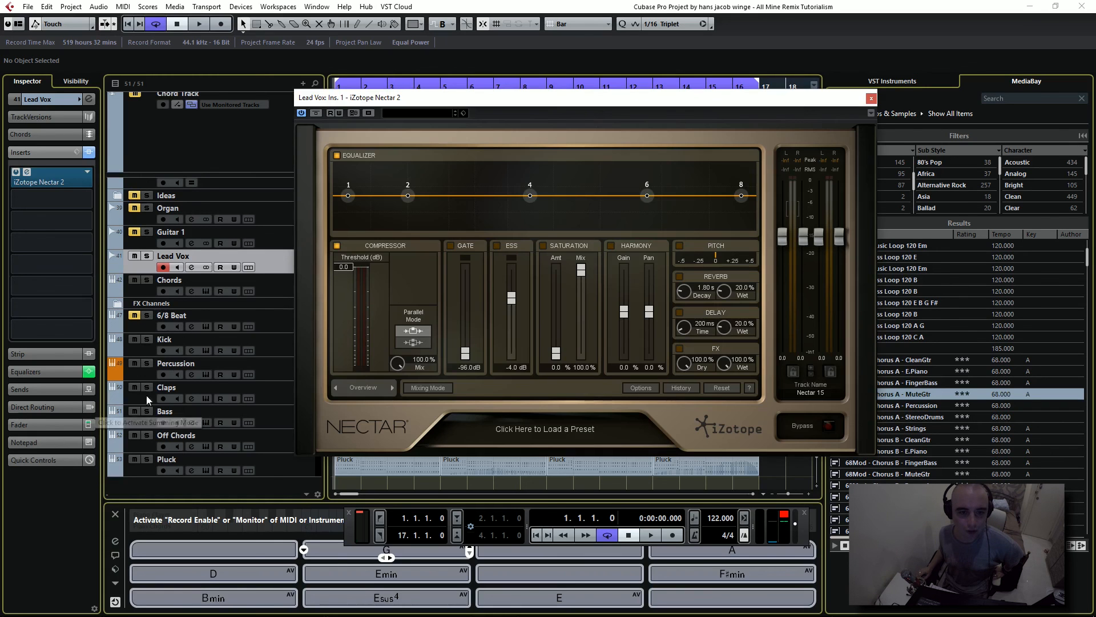
Step: Load the Dance & Electronic preset Big Wide Lead in Nectar 2, listen to it in playback and close the plug-in
{"action": "left_click", "coordinate": [529, 428]}
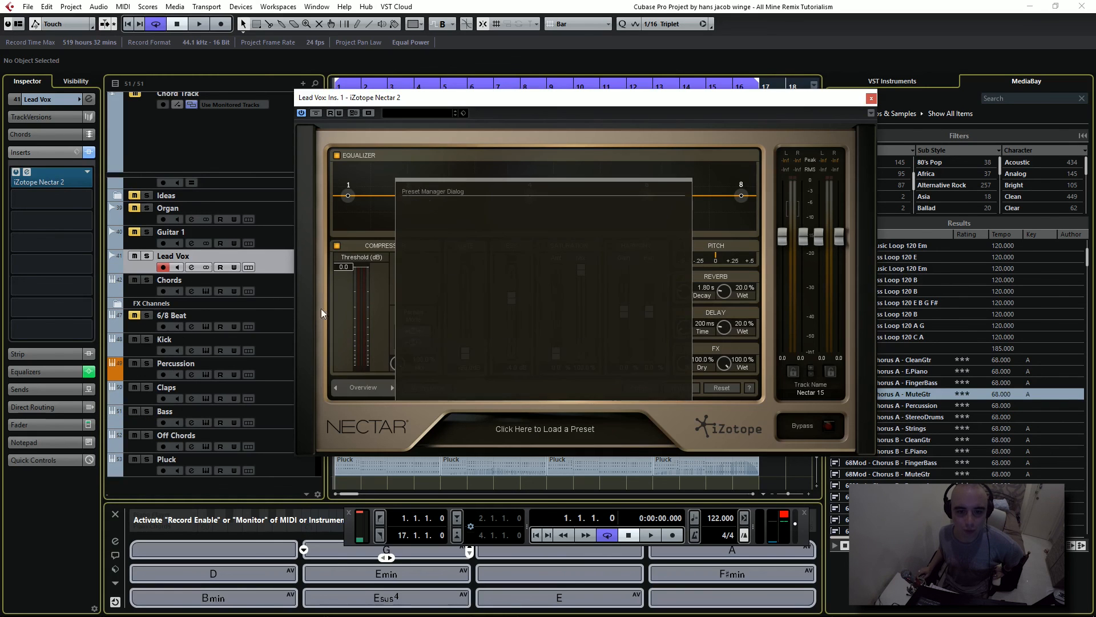
{"action": "left_click", "coordinate": [405, 248]}
{"action": "left_click", "coordinate": [404, 248]}
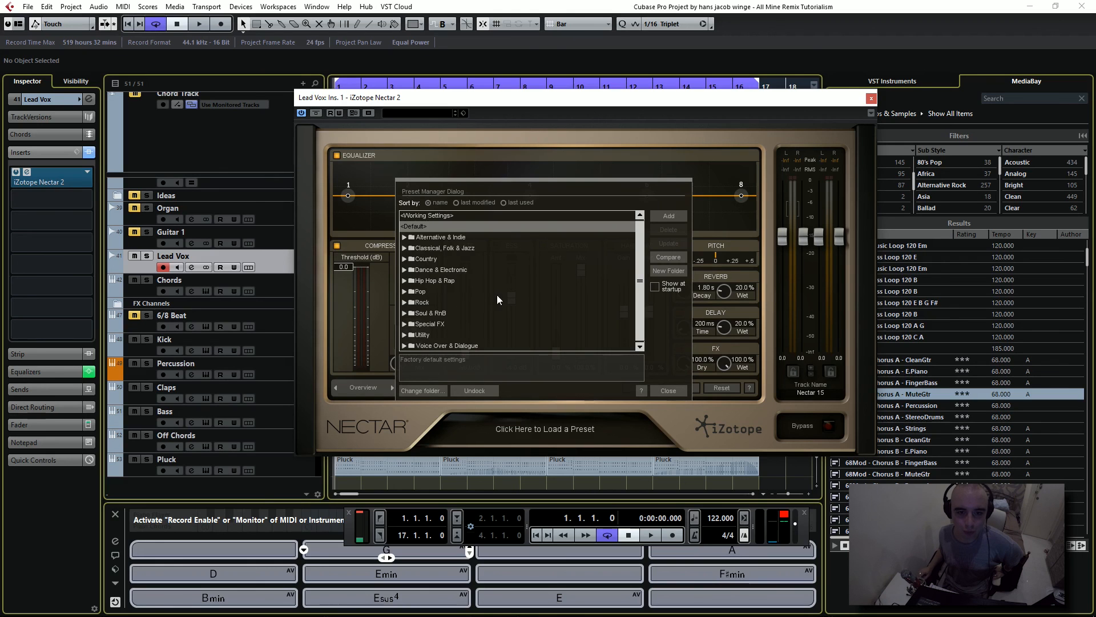
{"action": "left_click", "coordinate": [404, 269]}
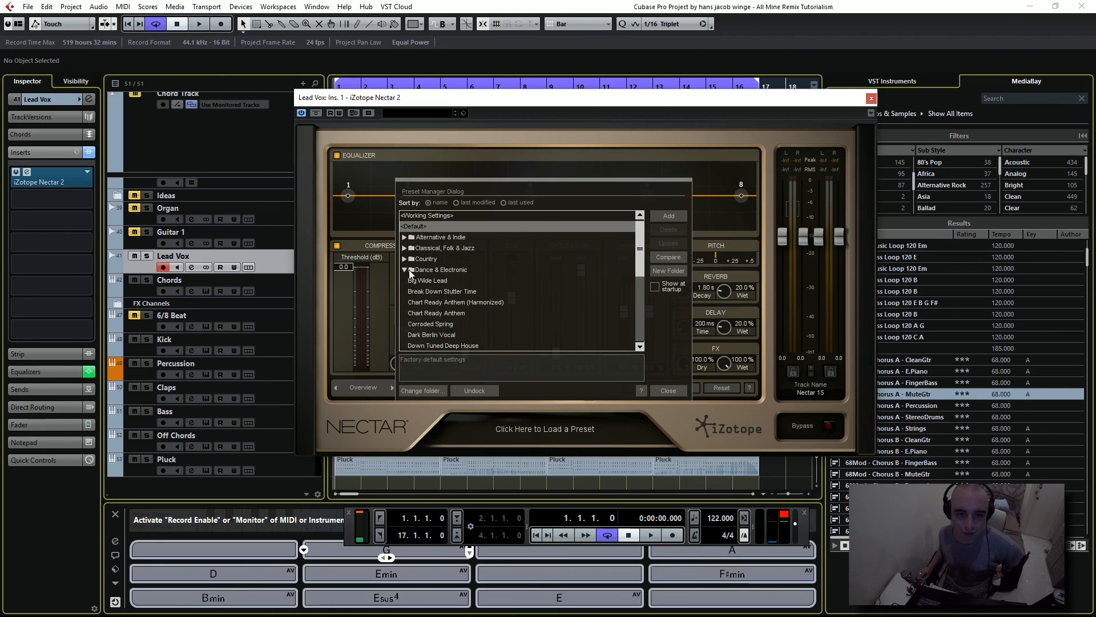
{"action": "left_click", "coordinate": [438, 281]}
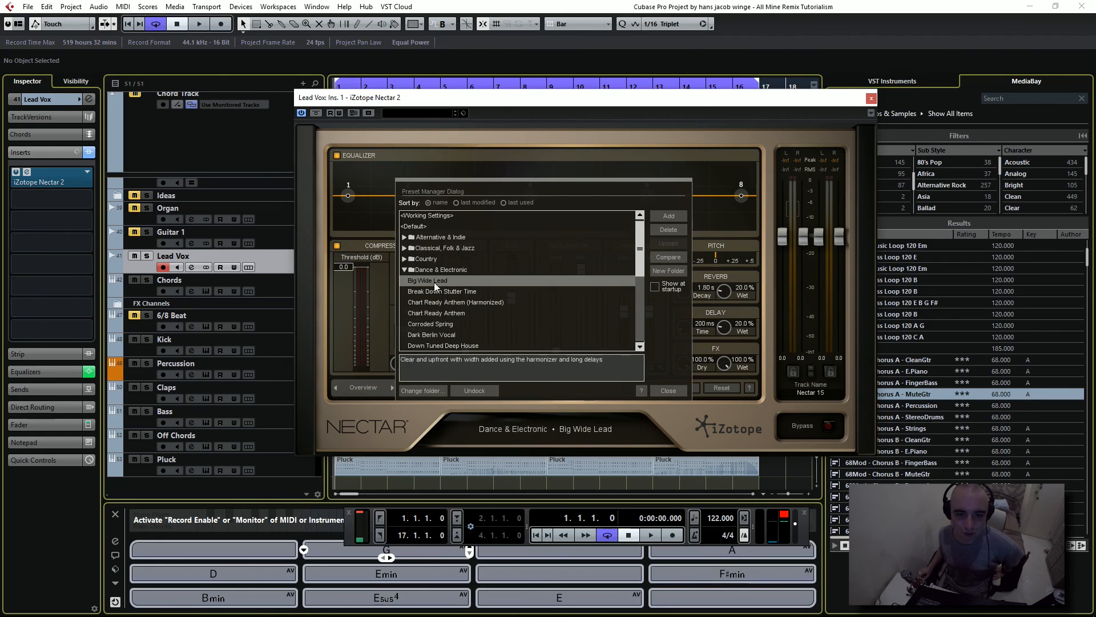
{"action": "left_click", "coordinate": [651, 535]}
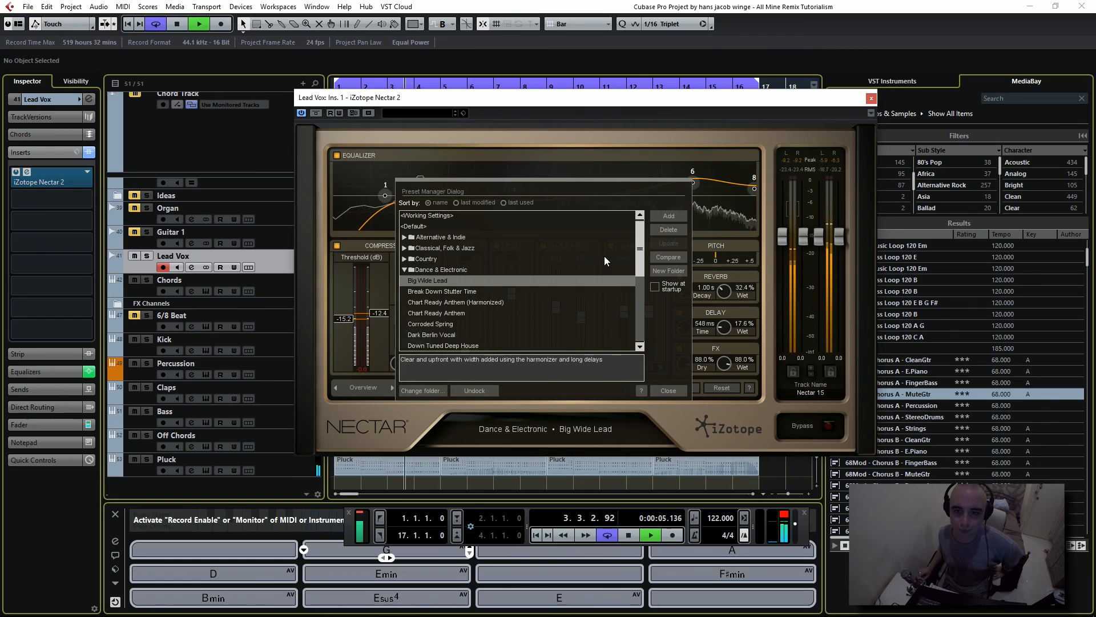
{"action": "left_click", "coordinate": [667, 390]}
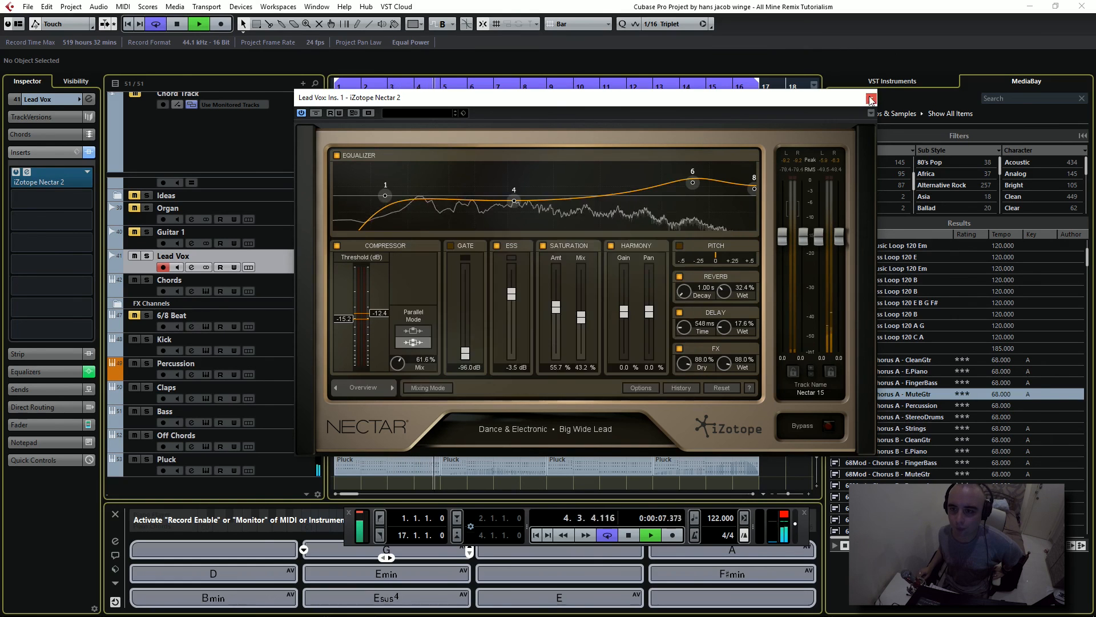
{"action": "left_click", "coordinate": [871, 98]}
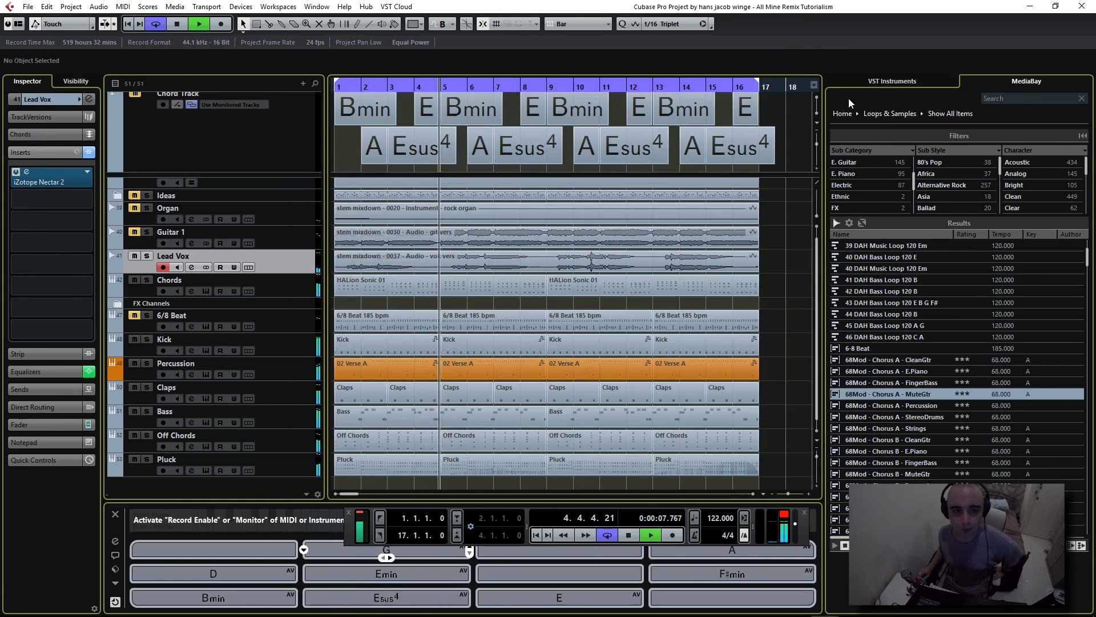
Step: Lower the pre-gain in the Lead Vox channel settings, reset the transport's clip indicator and close the channel settings
{"action": "left_click", "coordinate": [57, 101]}
{"action": "left_click", "coordinate": [89, 99]}
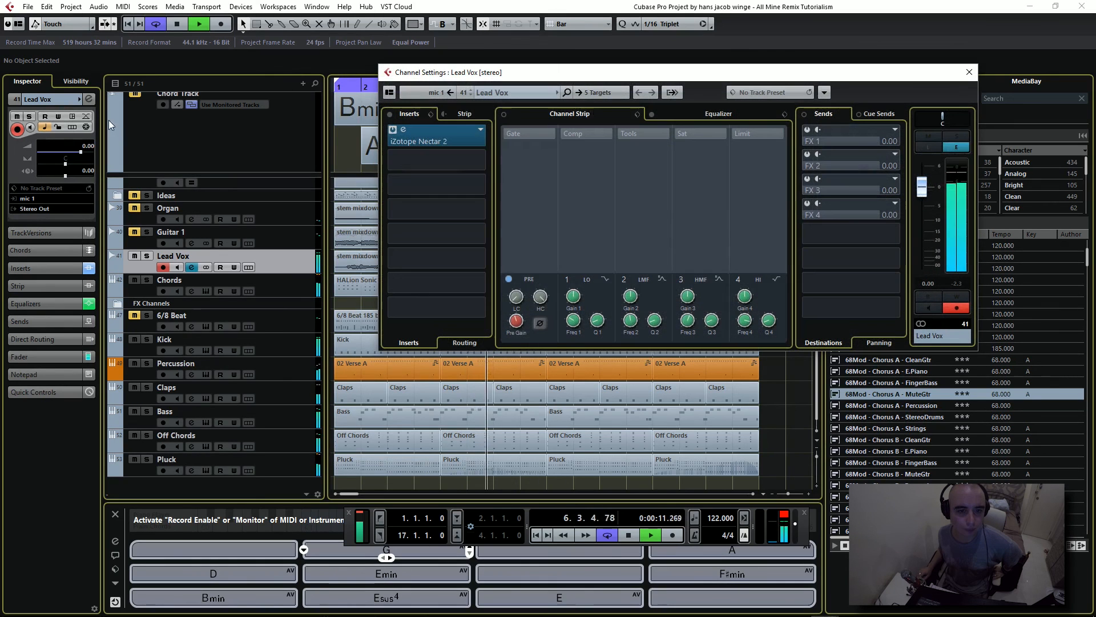
{"action": "left_click", "coordinate": [516, 322]}
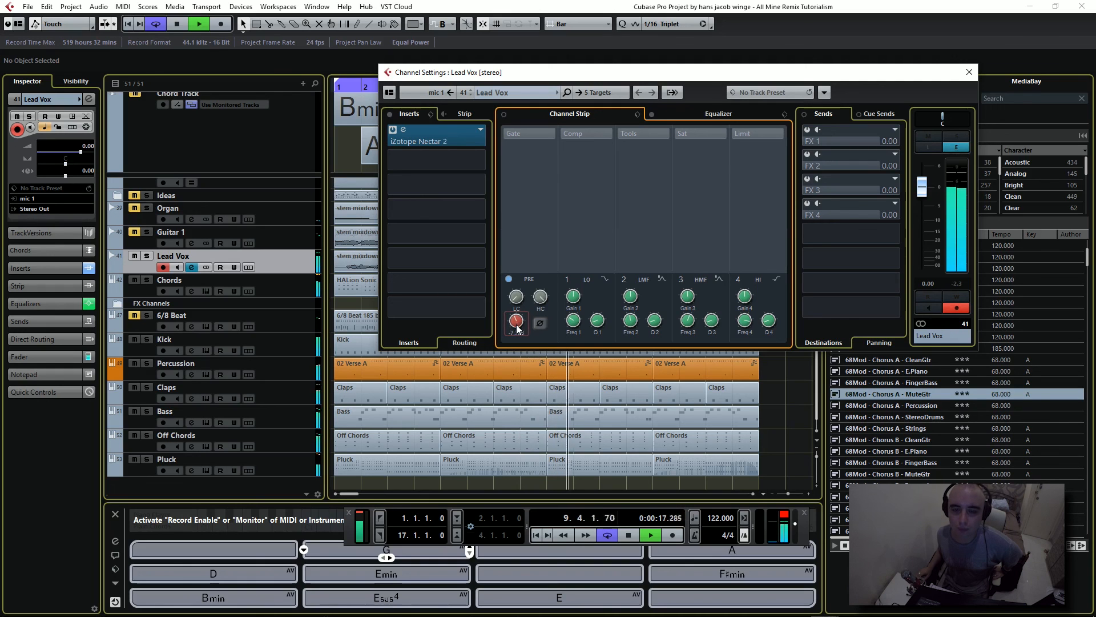
{"action": "left_click", "coordinate": [784, 515]}
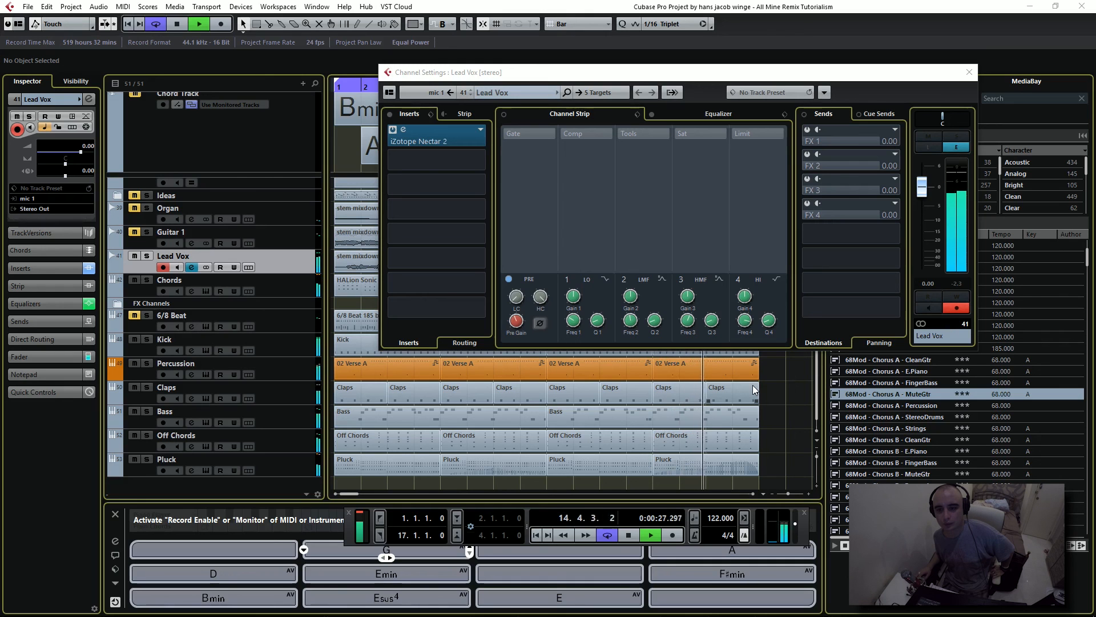
{"action": "left_click", "coordinate": [969, 73]}
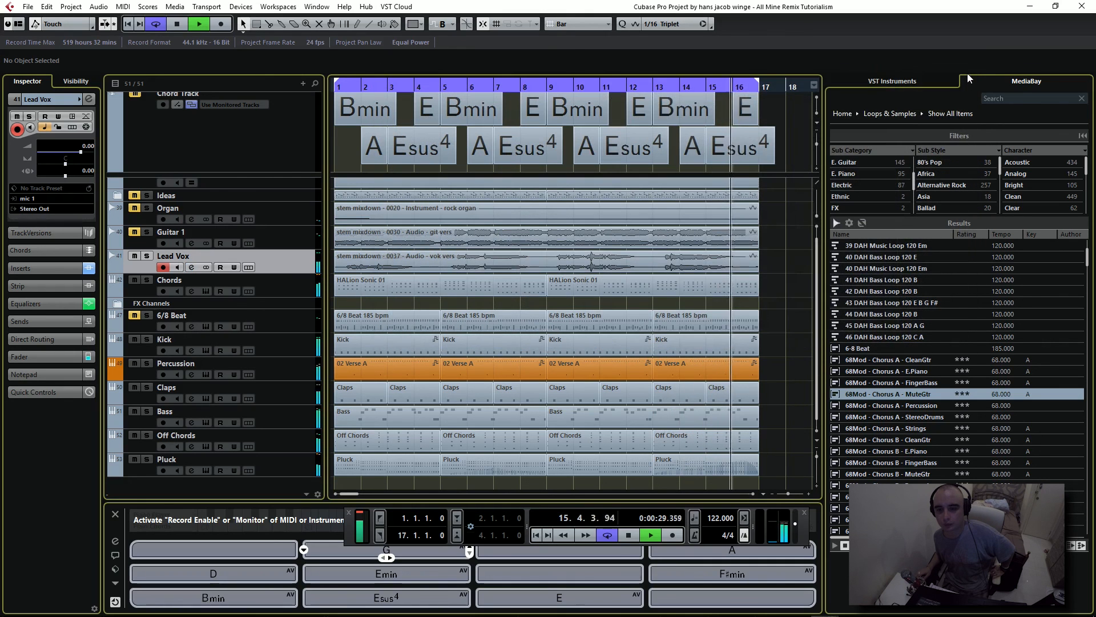